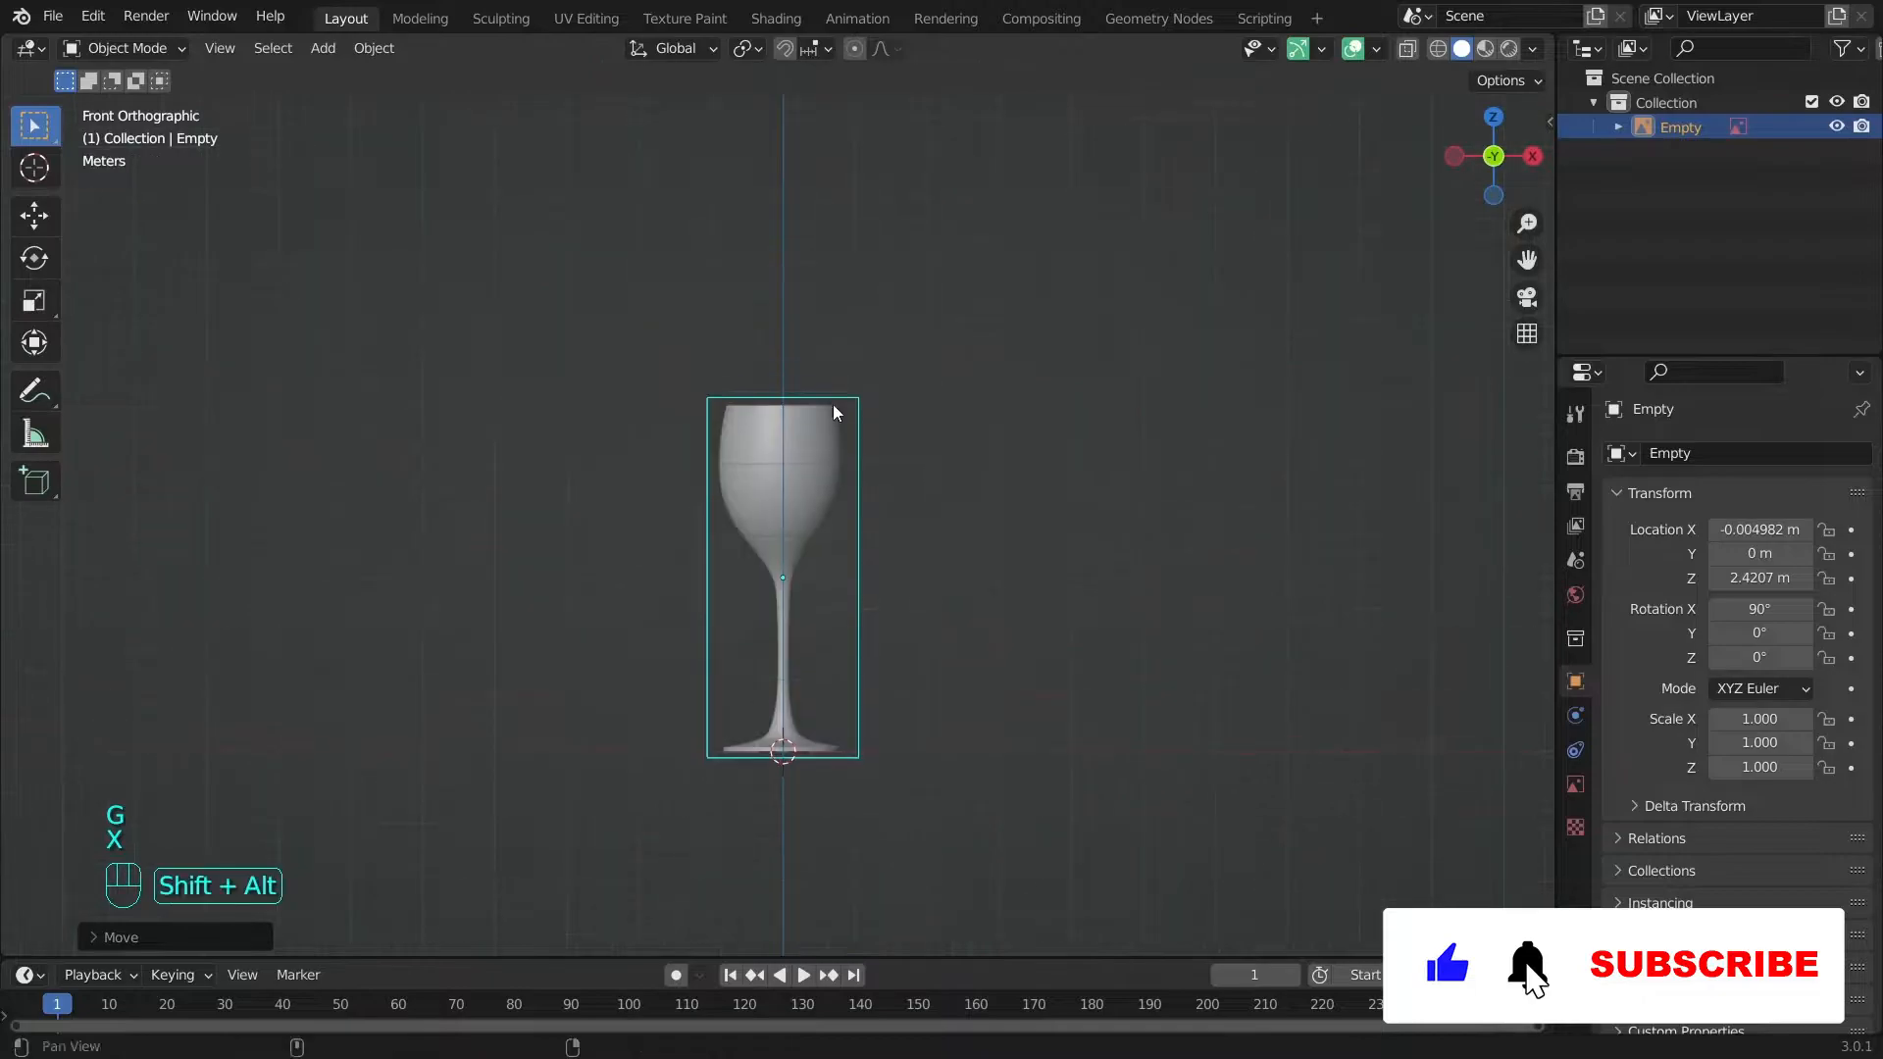
Add a circle mesh and raise it along Z to about 4.81 m, level with the reference glass's rim.
{"action": "mouse_move", "coordinate": [685, 60]}
{"action": "left_click", "coordinate": [904, 113]}
{"action": "scroll", "coordinate": [916, 231], "scroll_direction": "up", "scroll_amount": 2}
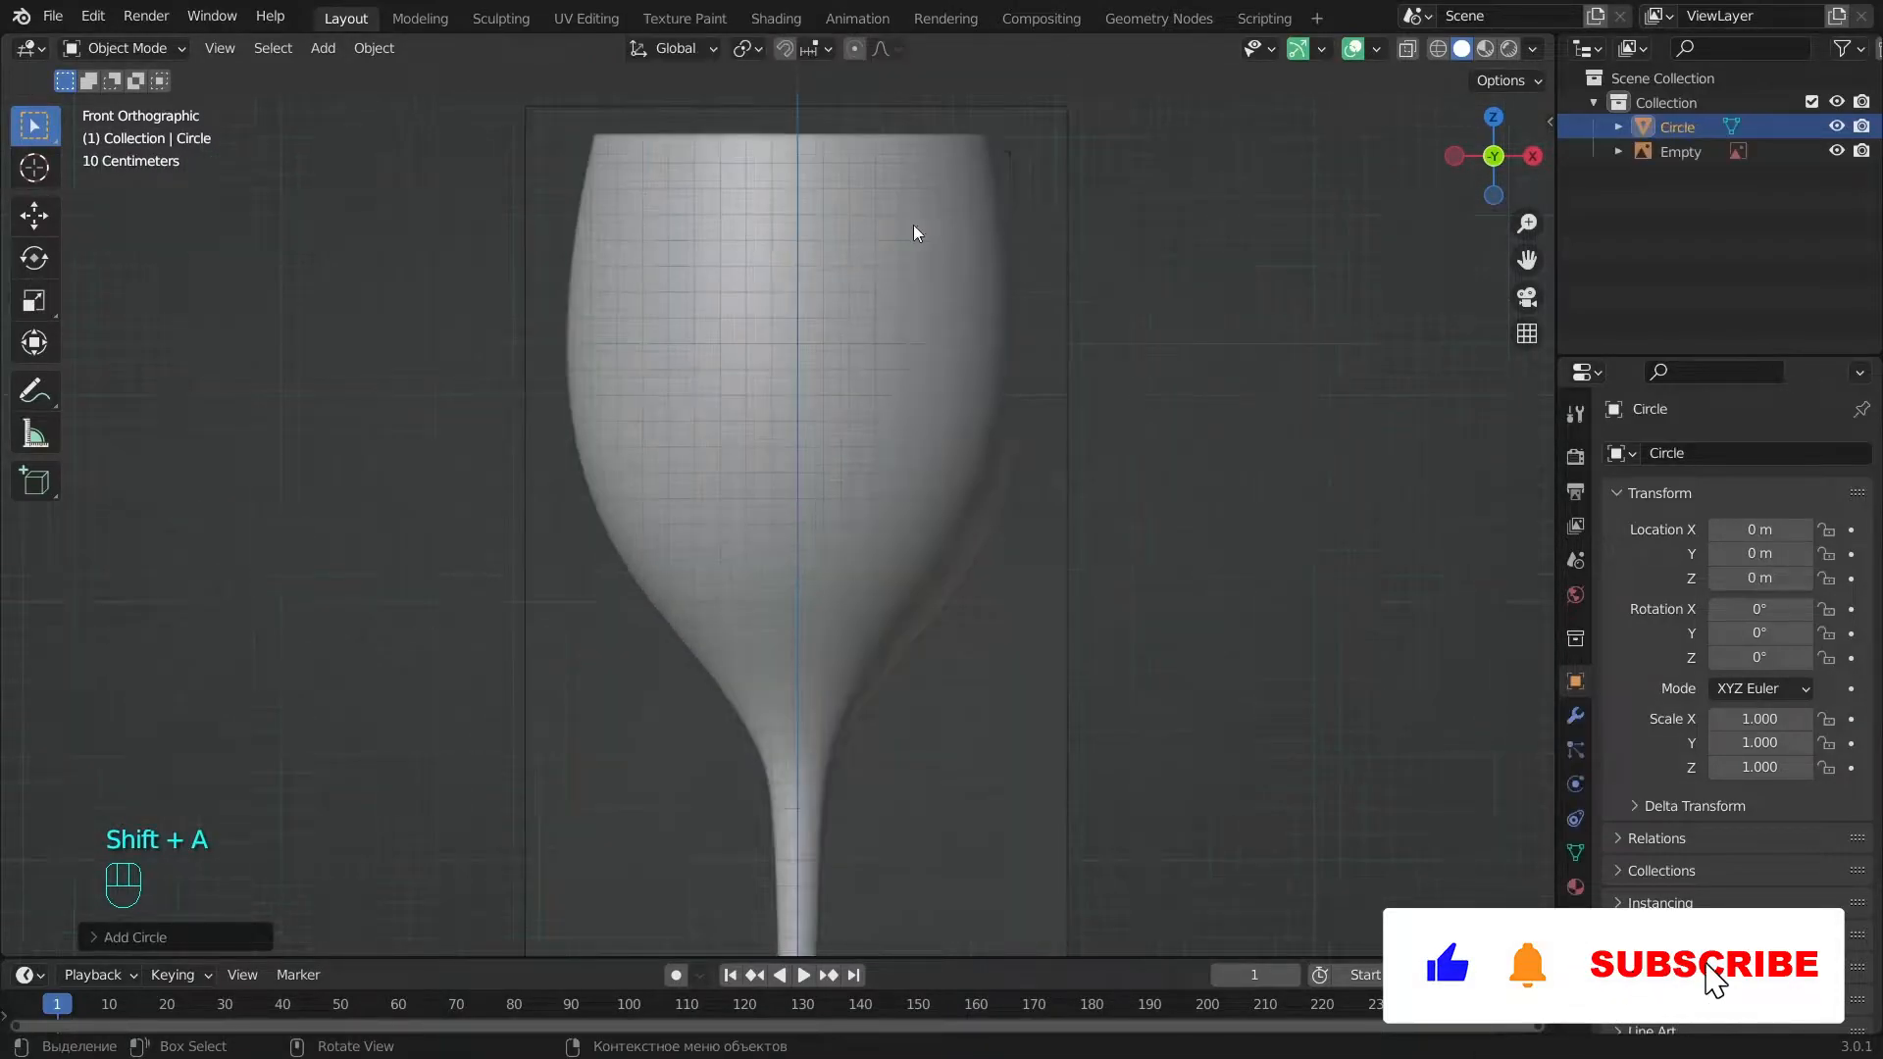
{"action": "key", "text": "g"}
{"action": "key", "text": "z"}
{"action": "left_click", "coordinate": [1041, 127]}
{"action": "middle_click_drag", "start_coordinate": [1025, 287], "coordinate": [1024, 606], "text": "alt+shift"}
{"action": "scroll", "coordinate": [1026, 614], "scroll_direction": "up", "scroll_amount": 5}
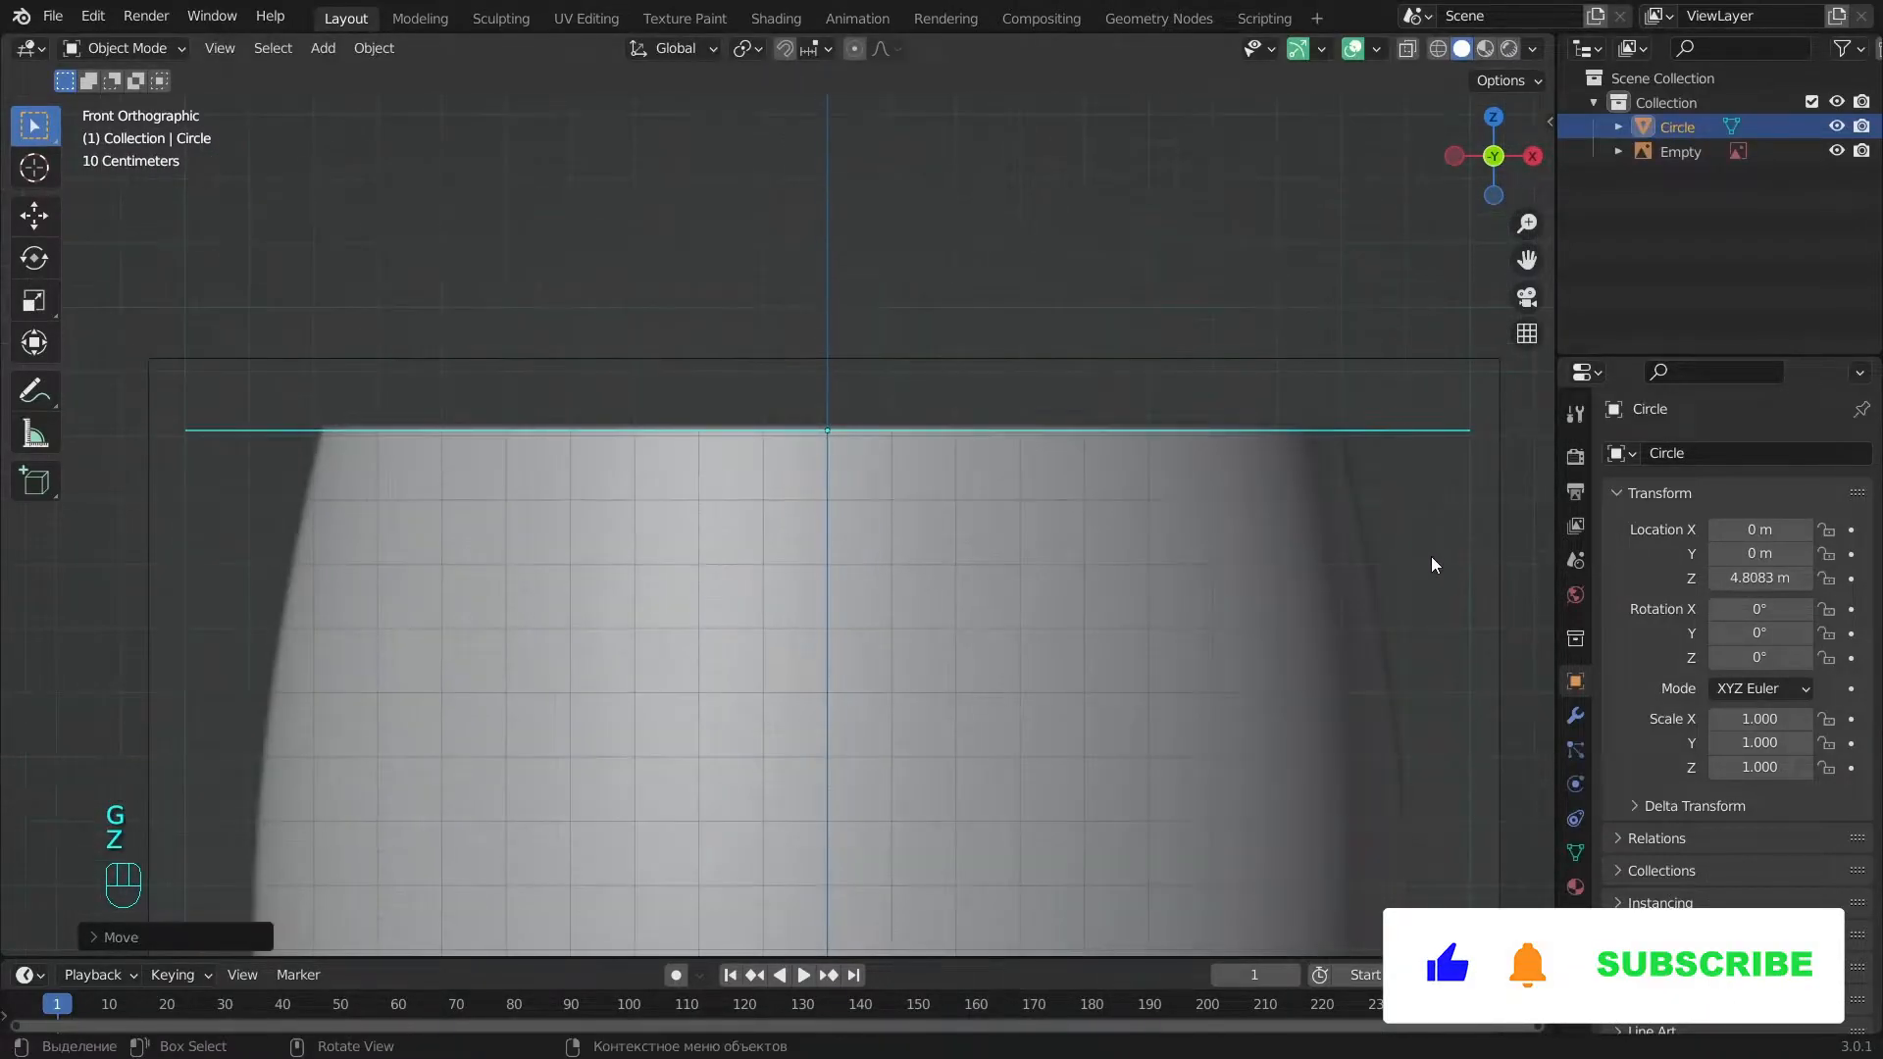
{"action": "key", "text": "g"}
{"action": "key", "text": "z"}
{"action": "left_click", "coordinate": [1429, 550]}
Scale the circle uniformly to about 0.794 so it matches the width of the reference glass's rim.
{"action": "key", "text": "s"}
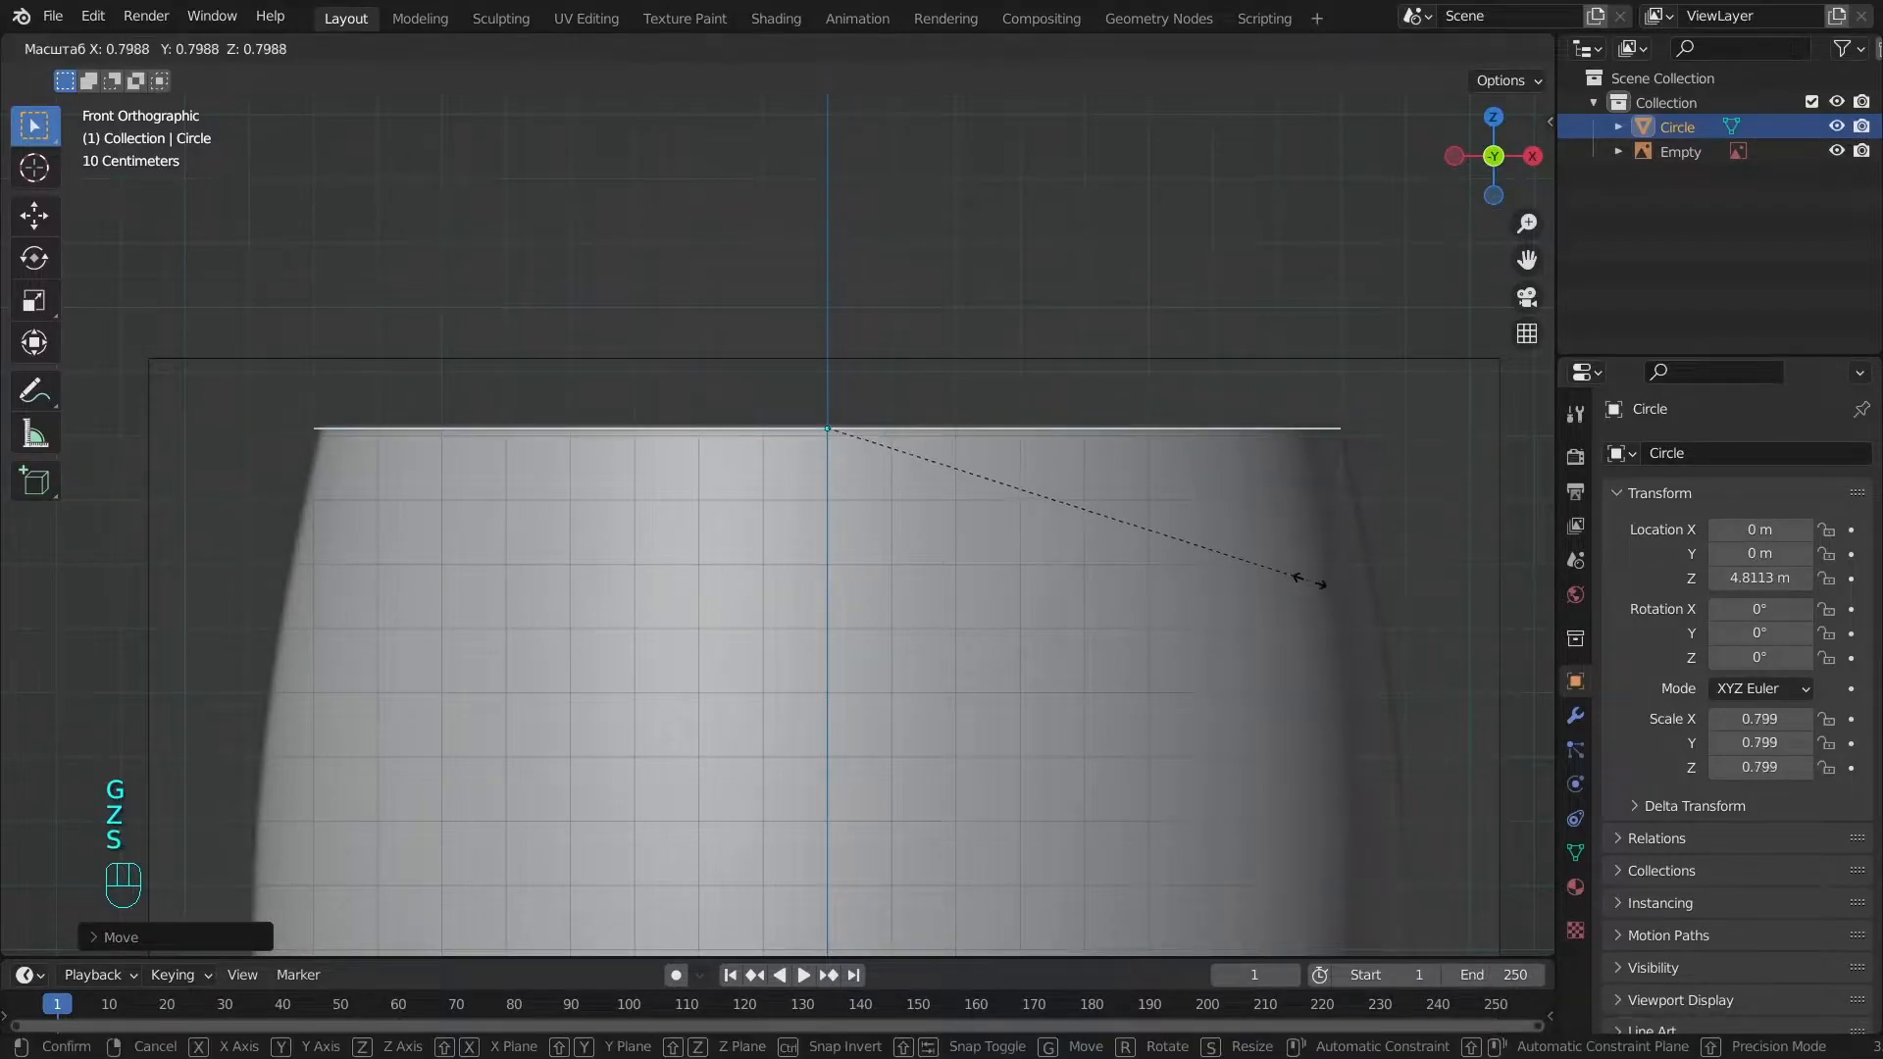
{"action": "left_click", "coordinate": [1304, 580]}
{"action": "middle_click_drag", "start_coordinate": [1304, 657], "coordinate": [1274, 461], "text": "alt+shift"}
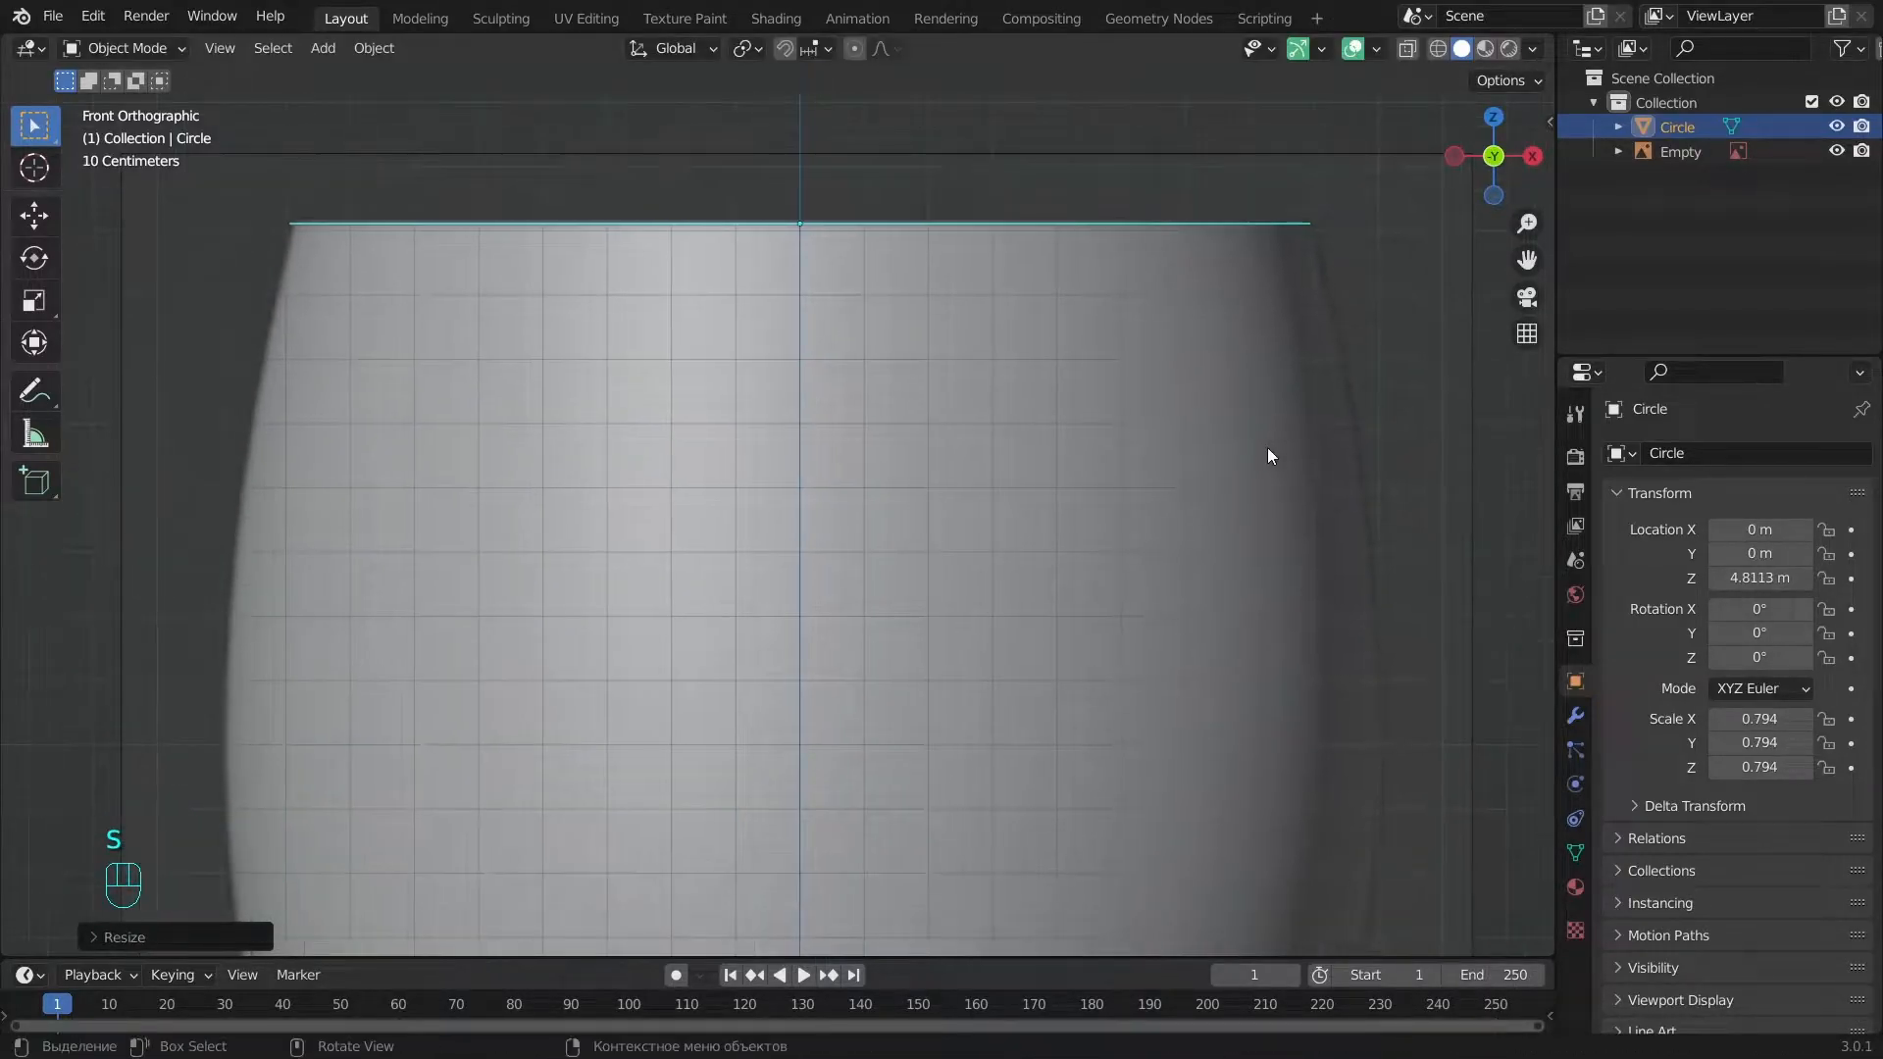
{"action": "scroll", "coordinate": [1265, 510], "scroll_direction": "down", "scroll_amount": 3}
In Edit Mode, extrude the rim circle down along Z and scale the new loop out to the bowl's widest width.
{"action": "key", "text": "Tab"}
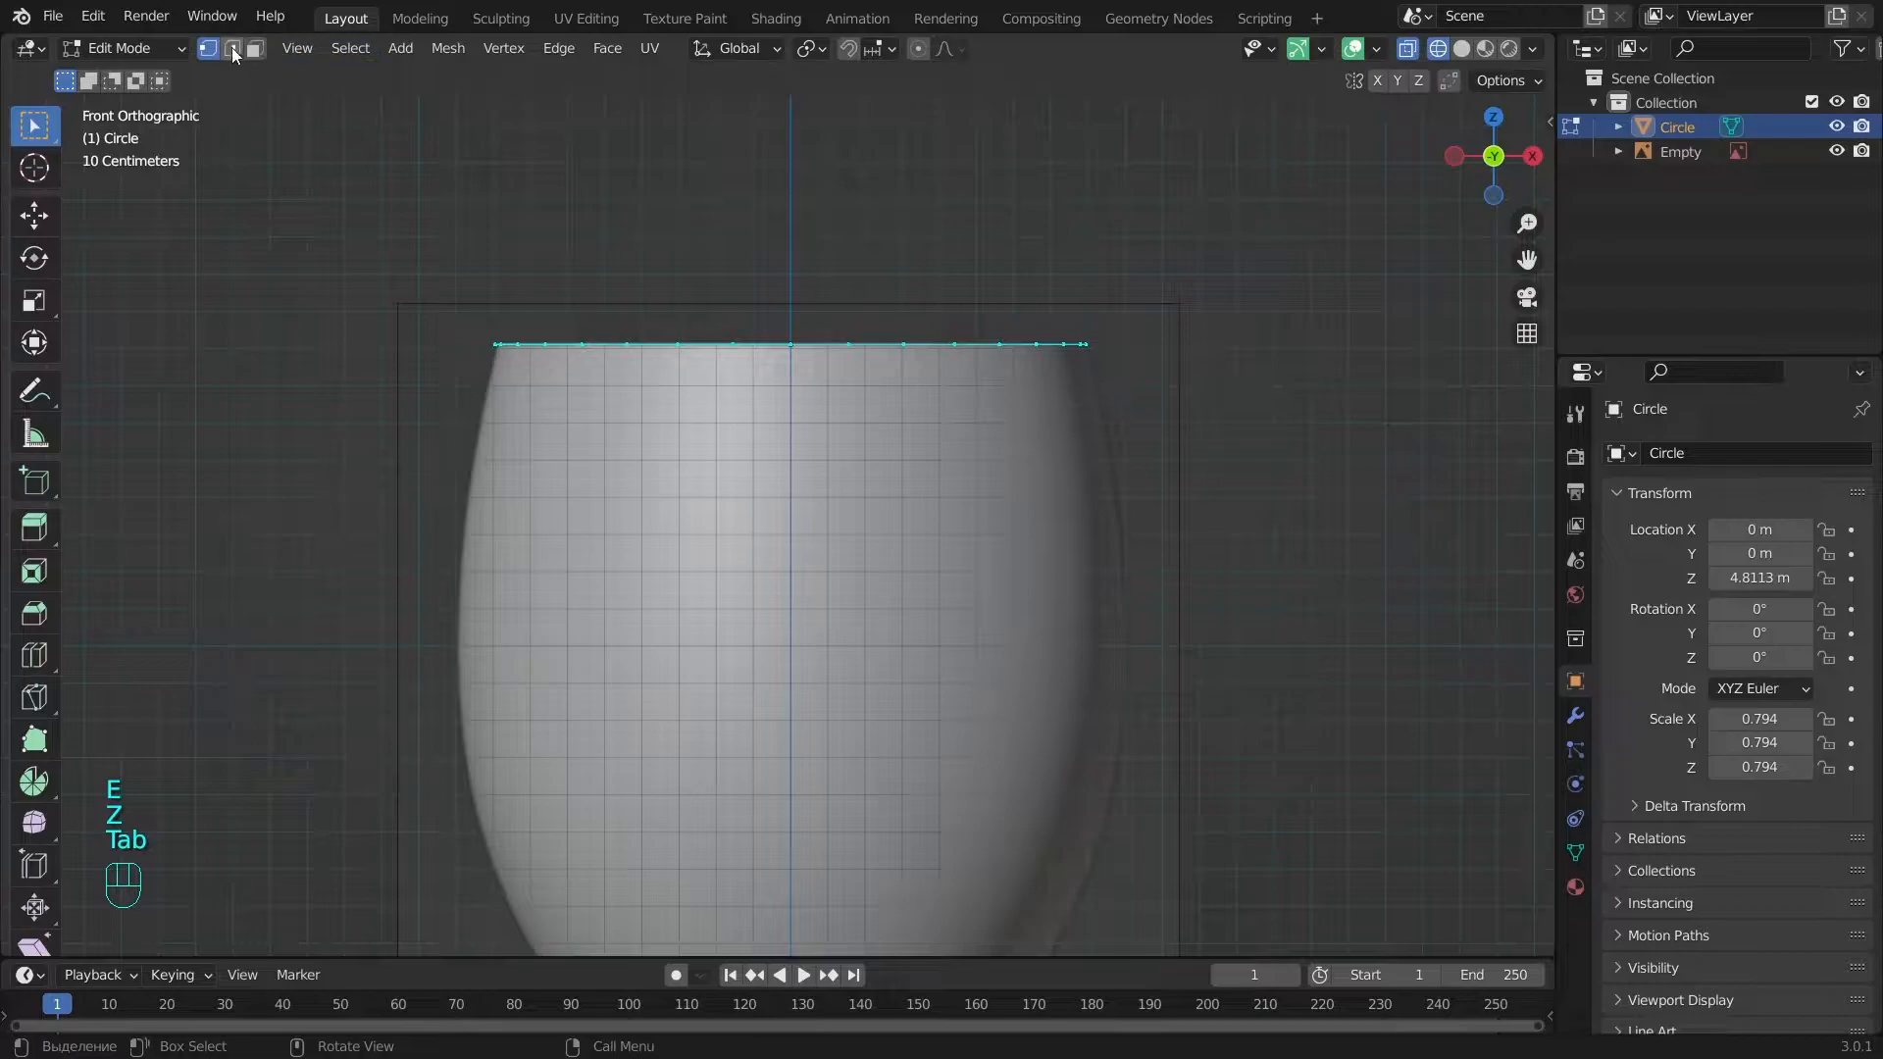
{"action": "left_click", "coordinate": [1265, 604]}
{"action": "key", "text": "z"}
{"action": "key", "text": "s"}
{"action": "left_click", "coordinate": [1262, 585]}
{"action": "middle_click_drag", "start_coordinate": [1269, 702], "coordinate": [1269, 600], "text": "alt+shift"}
Extrude the bowl's widest loop straight down along Z by about 0.54 m.
{"action": "key", "text": "e"}
{"action": "key", "text": "z"}
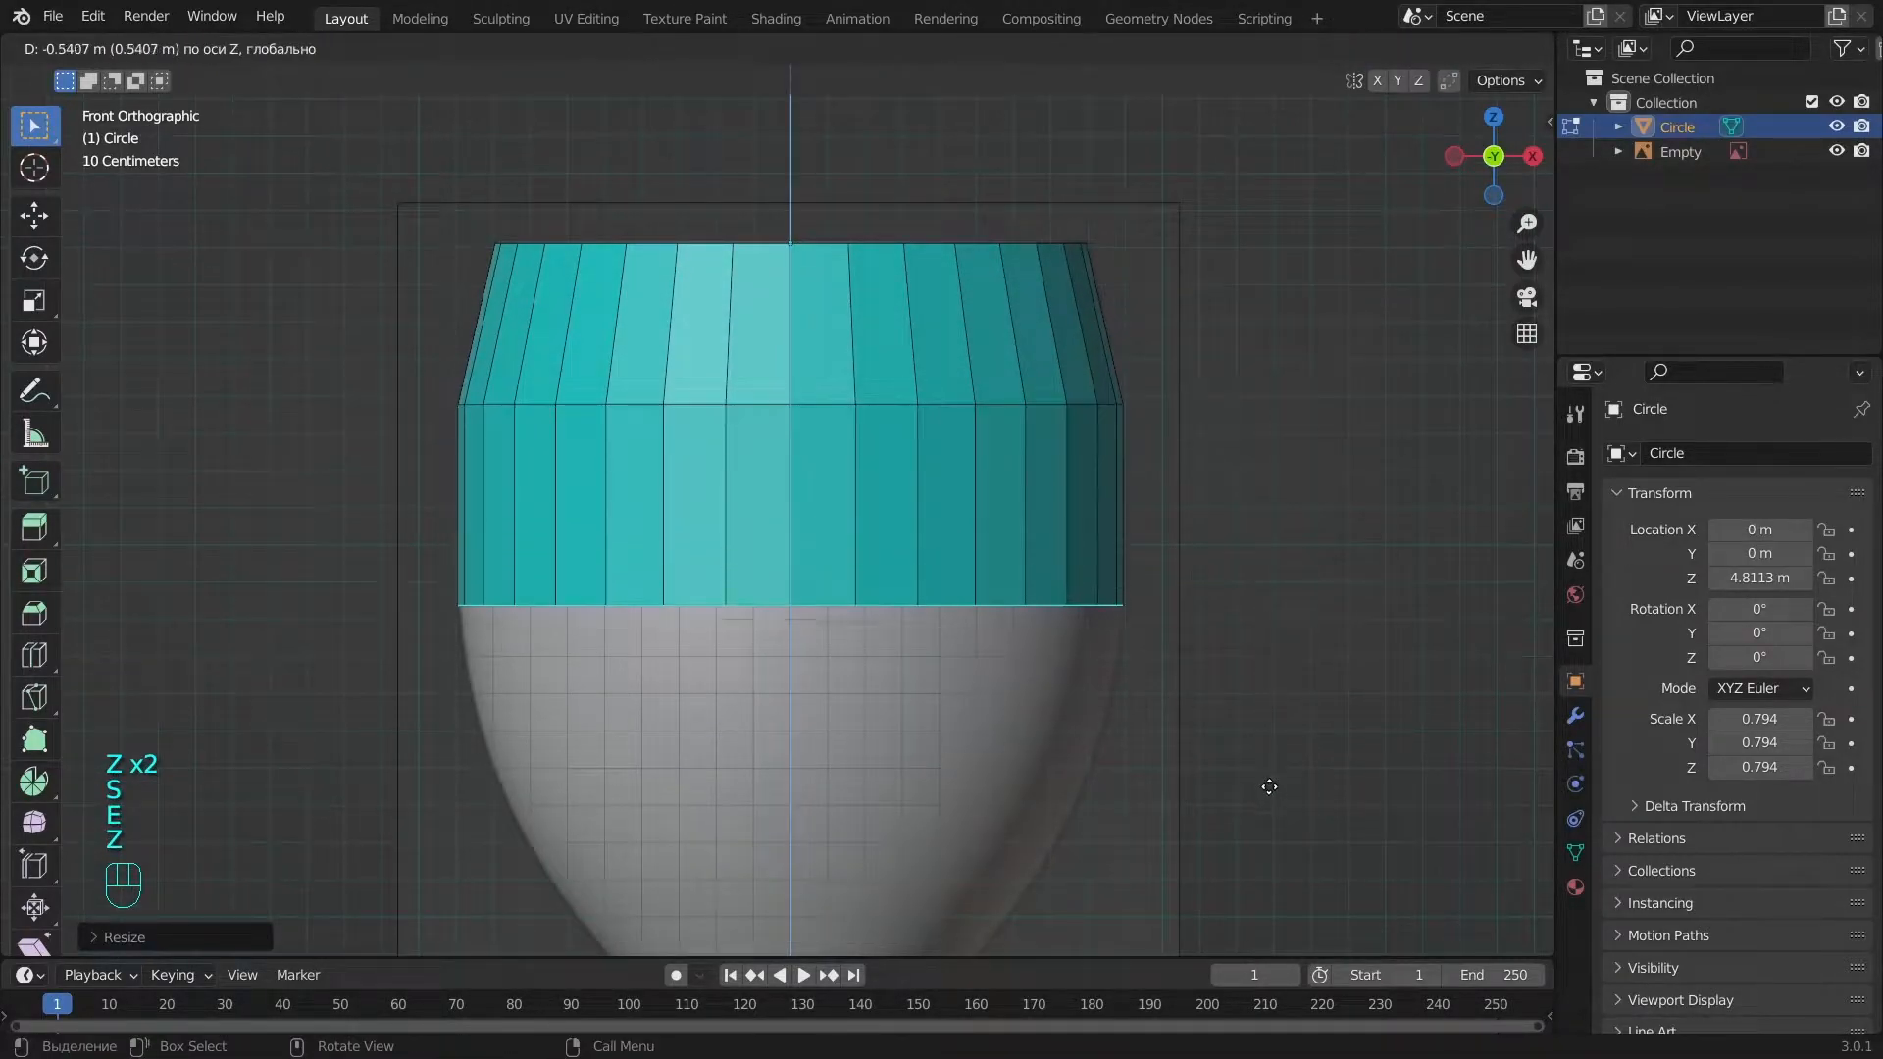
{"action": "left_click", "coordinate": [1269, 787]}
{"action": "left_click_drag", "start_coordinate": [1269, 786], "coordinate": [1264, 620], "text": "alt+shift"}
Extrude the open edge down to the lower bowl and scale it in to start the bowl's taper.
{"action": "key", "text": "e"}
{"action": "key", "text": "z"}
{"action": "left_click", "coordinate": [1261, 820]}
{"action": "key", "text": "s"}
{"action": "left_click", "coordinate": [1194, 811]}
{"action": "left_click_drag", "start_coordinate": [1205, 845], "coordinate": [1193, 512], "text": "alt+shift"}
Extrude the bowl's open edge further down along Z and narrow it to the reference's tapering outline.
{"action": "key", "text": "e"}
{"action": "key", "text": "z"}
{"action": "left_click", "coordinate": [1231, 762]}
{"action": "key", "text": "s"}
{"action": "left_click", "coordinate": [1129, 679]}
Extrude the open edge down about 0.38 m and scale it in close to the top of the stem.
{"action": "key", "text": "e"}
{"action": "key", "text": "z"}
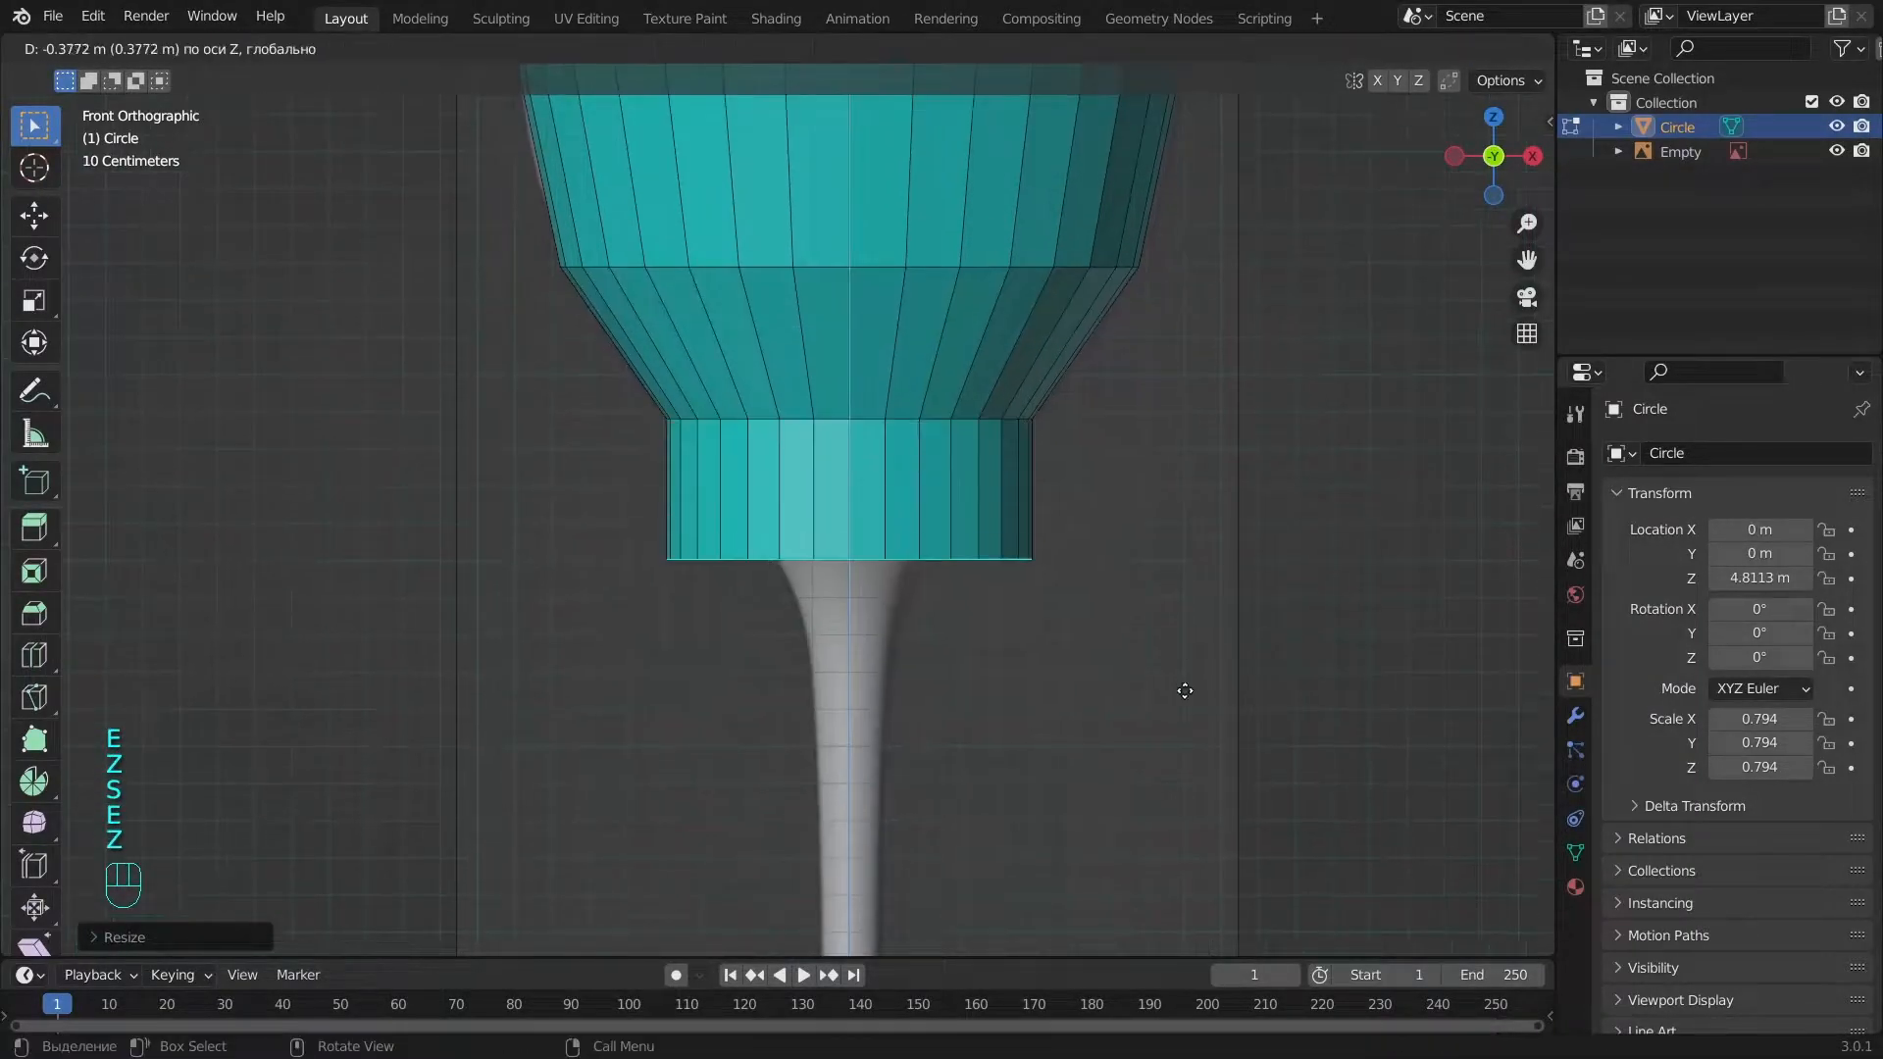
{"action": "left_click", "coordinate": [1184, 691]}
{"action": "key", "text": "s"}
{"action": "left_click", "coordinate": [1033, 568]}
Extrude the neck loop down about 0.17 m and scale it in to the curve where bowl meets stem.
{"action": "scroll", "coordinate": [1032, 586], "scroll_direction": "up", "scroll_amount": 3}
{"action": "key", "text": "e"}
{"action": "key", "text": "z"}
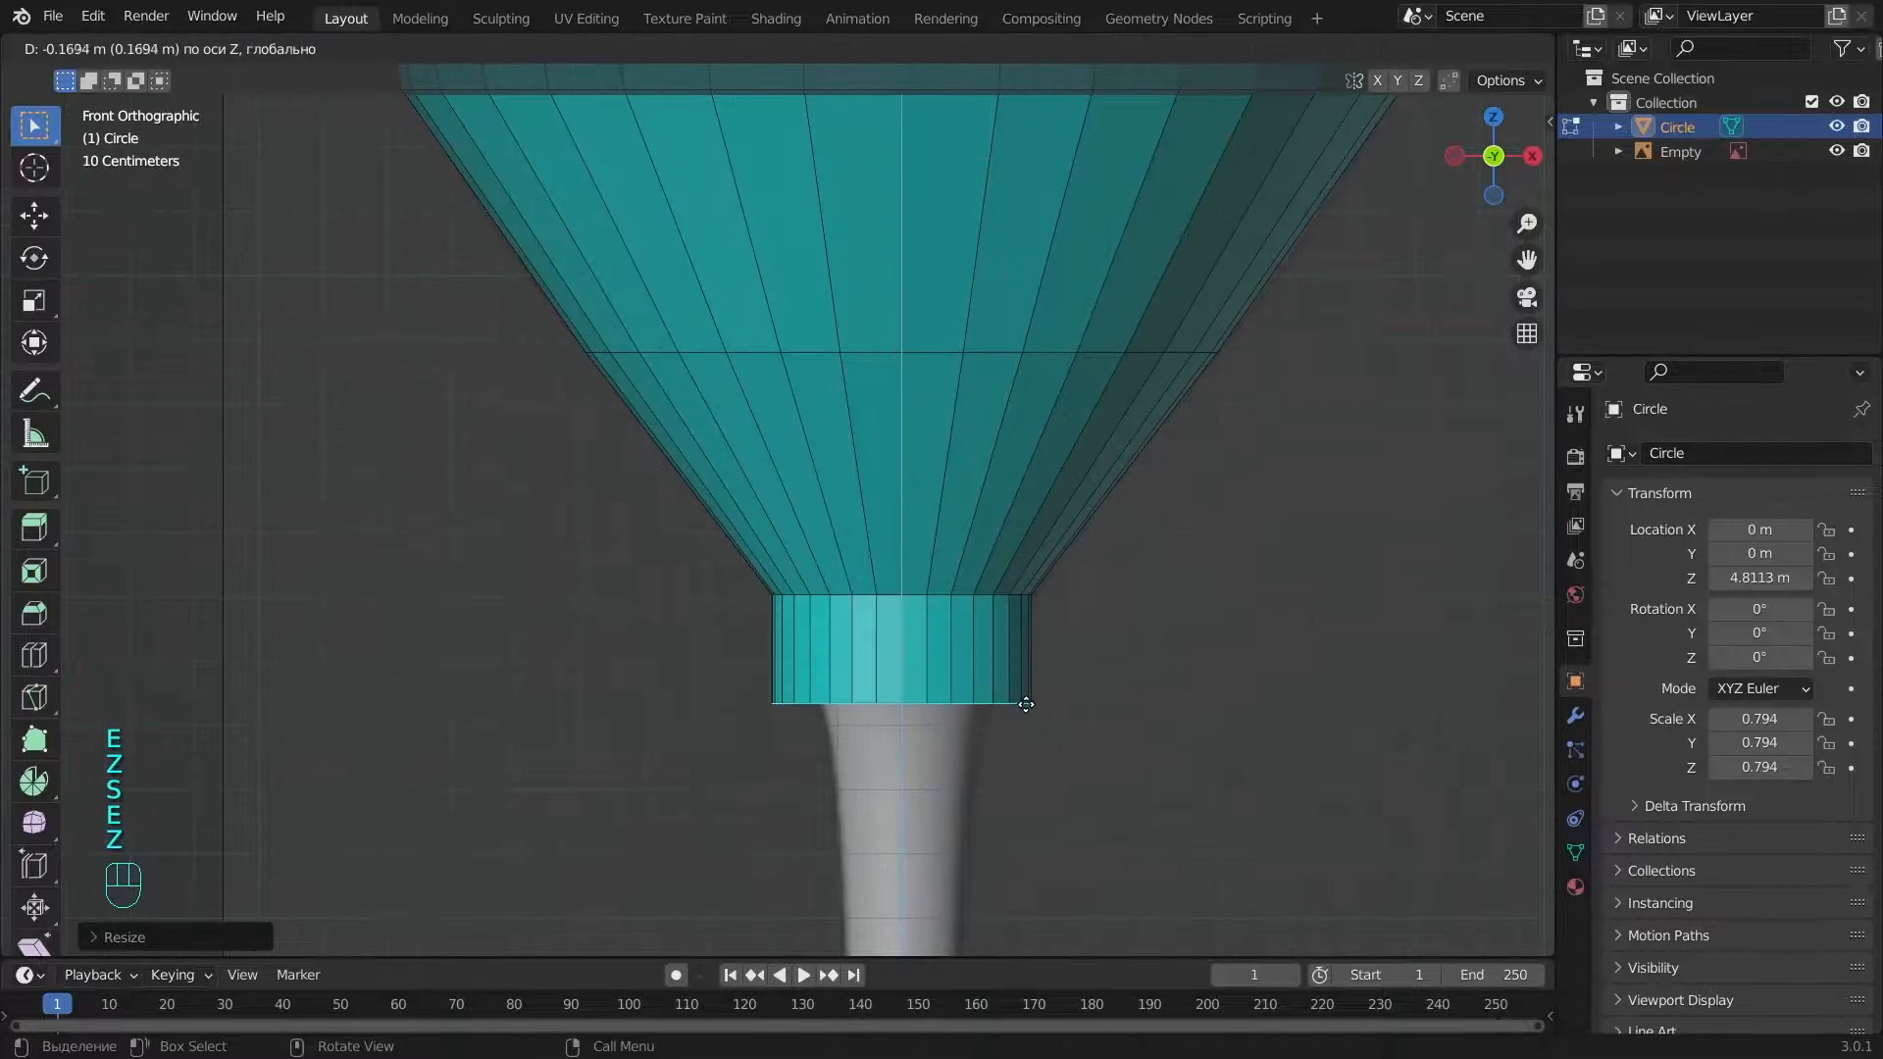
{"action": "left_click", "coordinate": [1067, 698]}
{"action": "key", "text": "s"}
{"action": "left_click", "coordinate": [1018, 681]}
{"action": "left_click_drag", "start_coordinate": [1078, 863], "coordinate": [1074, 540], "text": "alt+shift"}
Extrude the open edge down along Z and scale it to the width of the upper stem.
{"action": "key", "text": "e"}
{"action": "key", "text": "z"}
{"action": "left_click", "coordinate": [1077, 736]}
{"action": "key", "text": "s"}
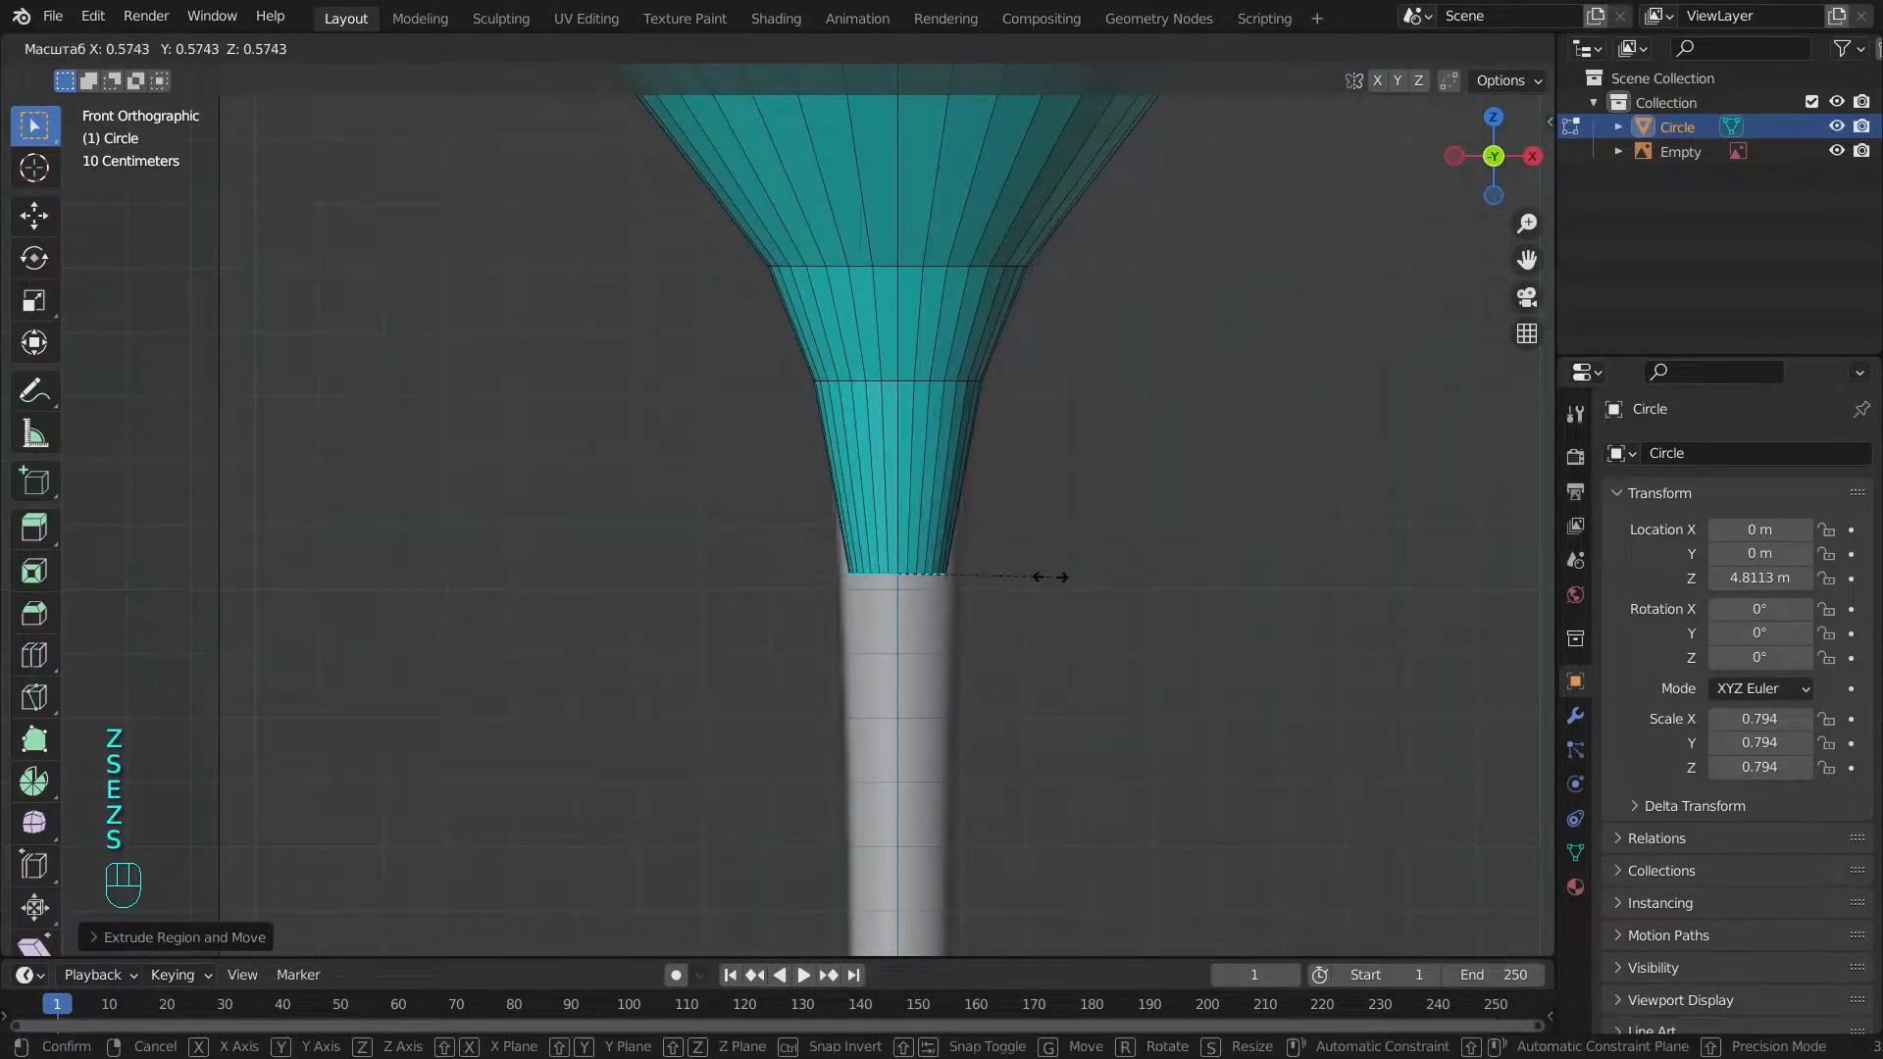
{"action": "left_click", "coordinate": [1075, 588]}
{"action": "left_click_drag", "start_coordinate": [1075, 708], "coordinate": [1080, 441], "text": "alt+shift"}
Extrude the stem further down along Z and fit its end loop to the reference, restoring the loop selection.
{"action": "scroll", "coordinate": [1074, 441], "scroll_direction": "down", "scroll_amount": 3}
{"action": "key", "text": "e"}
{"action": "key", "text": "z"}
{"action": "scroll", "coordinate": [1086, 549], "scroll_direction": "up", "scroll_amount": 4}
{"action": "key", "text": "s"}
{"action": "left_click", "coordinate": [1172, 630]}
{"action": "key", "text": "a"}
{"action": "left_click_drag", "start_coordinate": [1132, 721], "coordinate": [1063, 369], "text": "alt+shift"}
{"action": "key", "text": "ctrl+z"}
Extrude the stem down to its lower part and scale the end loop to the reference's width.
{"action": "key", "text": "e"}
{"action": "key", "text": "z"}
{"action": "left_click", "coordinate": [1167, 897]}
{"action": "left_click_drag", "start_coordinate": [1206, 883], "coordinate": [1219, 597], "text": "alt+shift"}
{"action": "key", "text": "s"}
{"action": "left_click", "coordinate": [1193, 588]}
{"action": "scroll", "coordinate": [1172, 628], "scroll_direction": "down", "scroll_amount": 1}
Extrude the stem's end down into the foot's upper part and widen the loop to begin the flare.
{"action": "left_click_drag", "start_coordinate": [1152, 653], "coordinate": [1145, 466], "text": "alt+shift"}
{"action": "key", "text": "e"}
{"action": "key", "text": "z"}
{"action": "left_click", "coordinate": [1129, 716]}
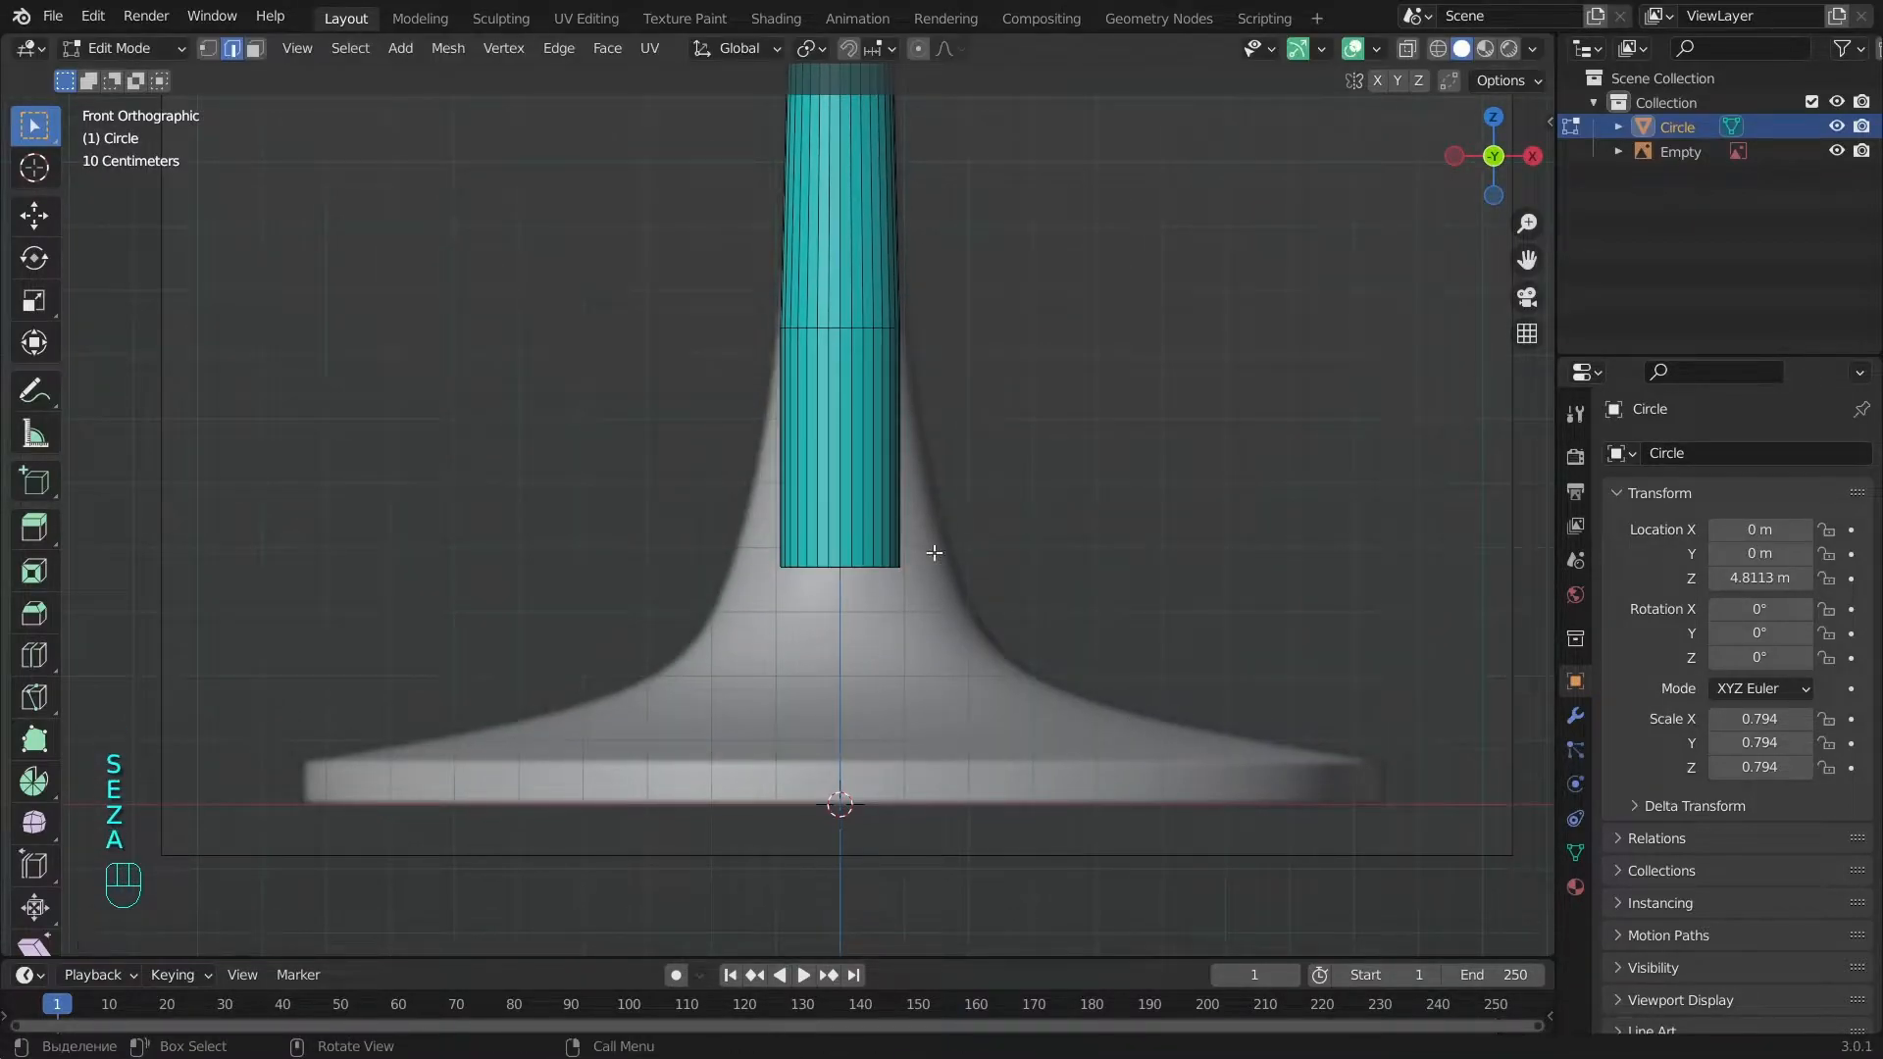
{"action": "key", "text": "s"}
{"action": "left_click", "coordinate": [1005, 538]}
{"action": "left_click_drag", "start_coordinate": [1009, 538], "coordinate": [994, 438], "text": "alt+shift"}
Extrude the flare's open edge down along Z and scale it outward to the foot's curve.
{"action": "key", "text": "e"}
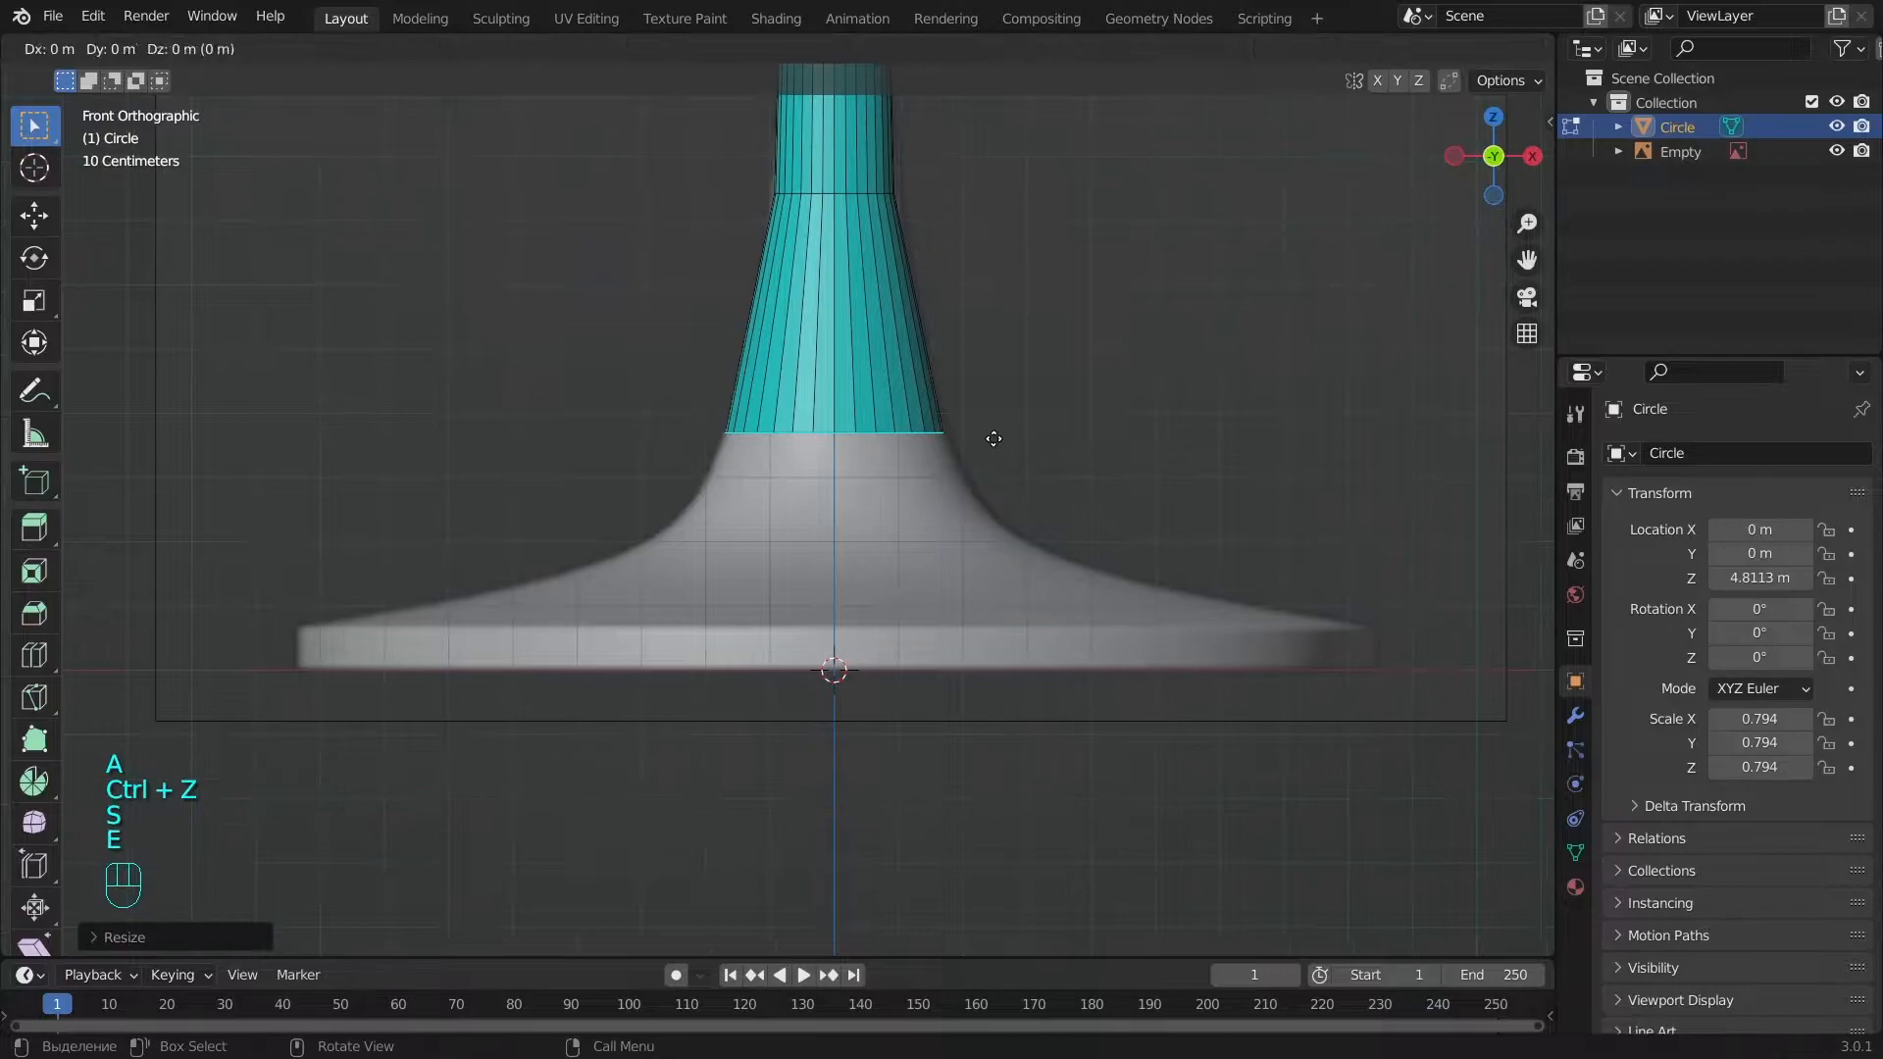
{"action": "left_click", "coordinate": [989, 554]}
{"action": "key", "text": "s"}
{"action": "left_click", "coordinate": [1101, 550]}
{"action": "left_click_drag", "start_coordinate": [1114, 602], "coordinate": [1135, 450], "text": "alt+shift"}
Edge-slide the flare's lowest loop along the profile and rescale it to fit the reference outline.
{"action": "key", "text": "g"}
{"action": "key", "text": "g"}
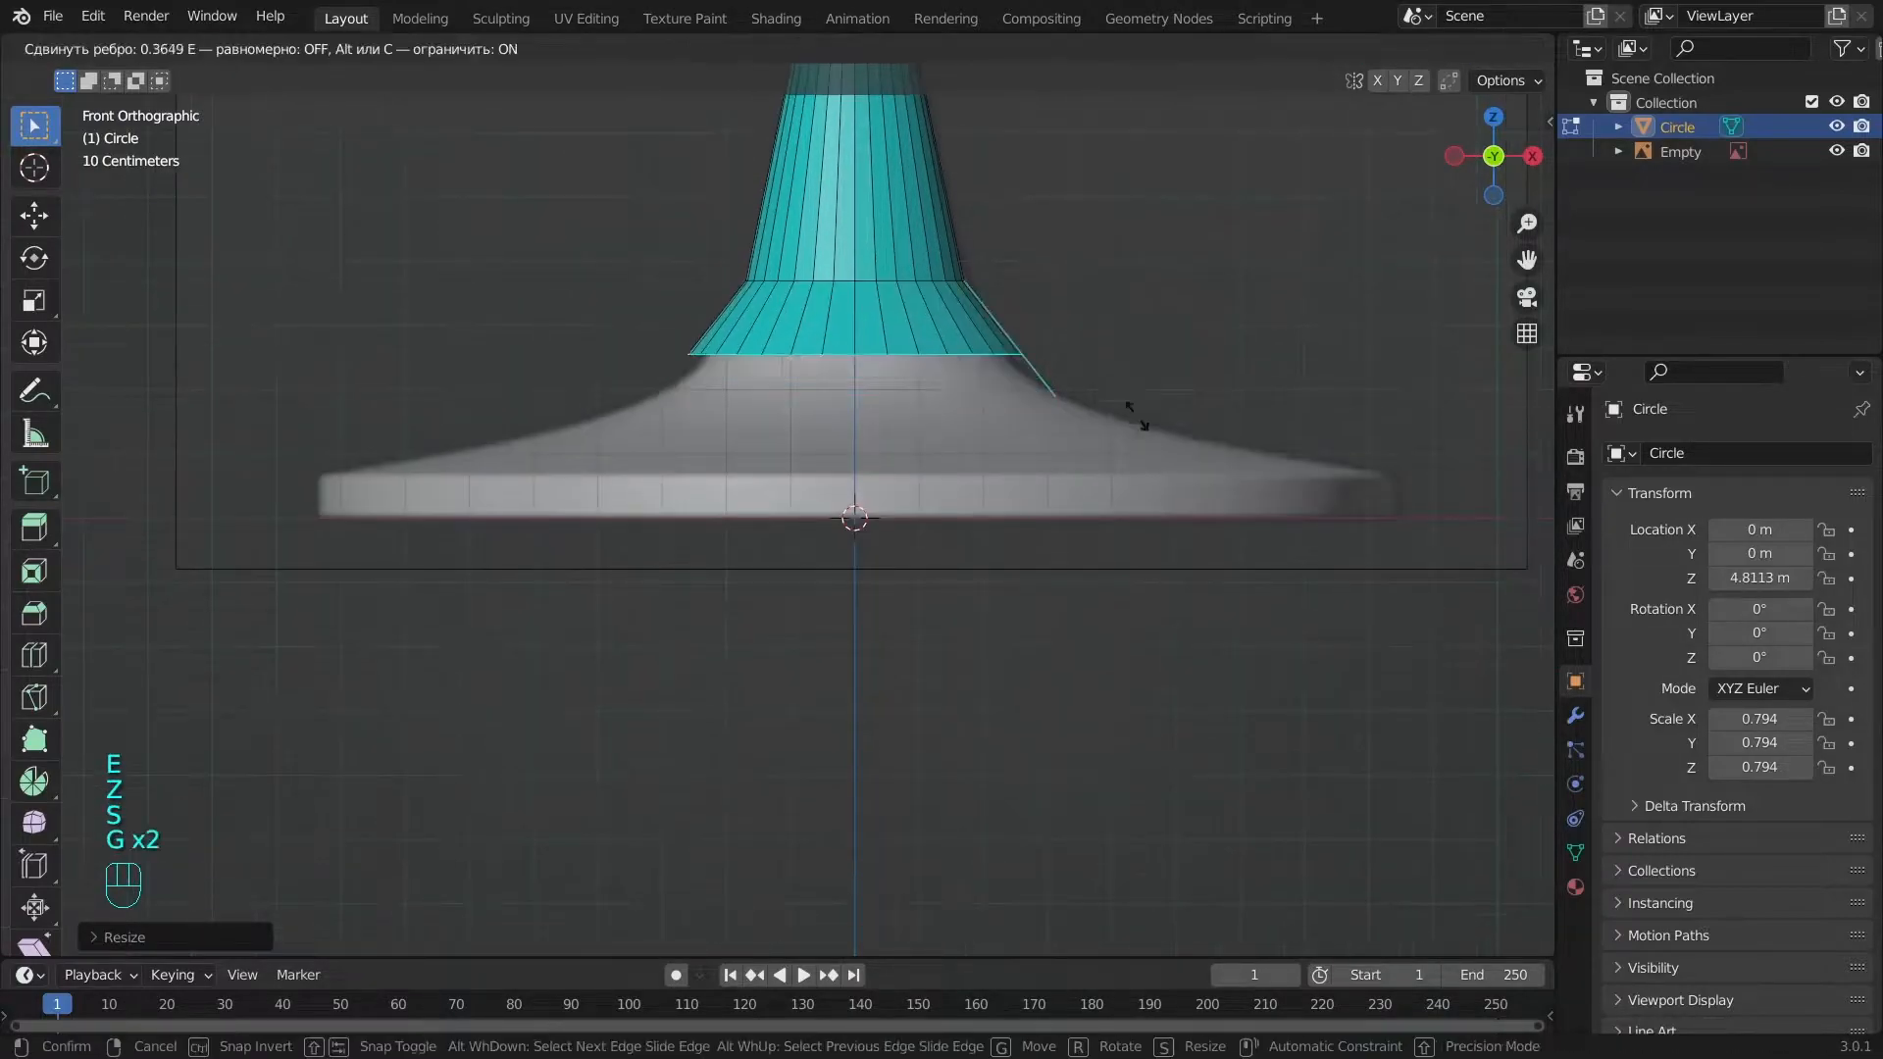
{"action": "left_click", "coordinate": [1126, 420]}
{"action": "key", "text": "s"}
{"action": "left_click", "coordinate": [1137, 371]}
Extrude the adjusted loop a short distance down and widen it along the foot's slope.
{"action": "key", "text": "e"}
{"action": "key", "text": "z"}
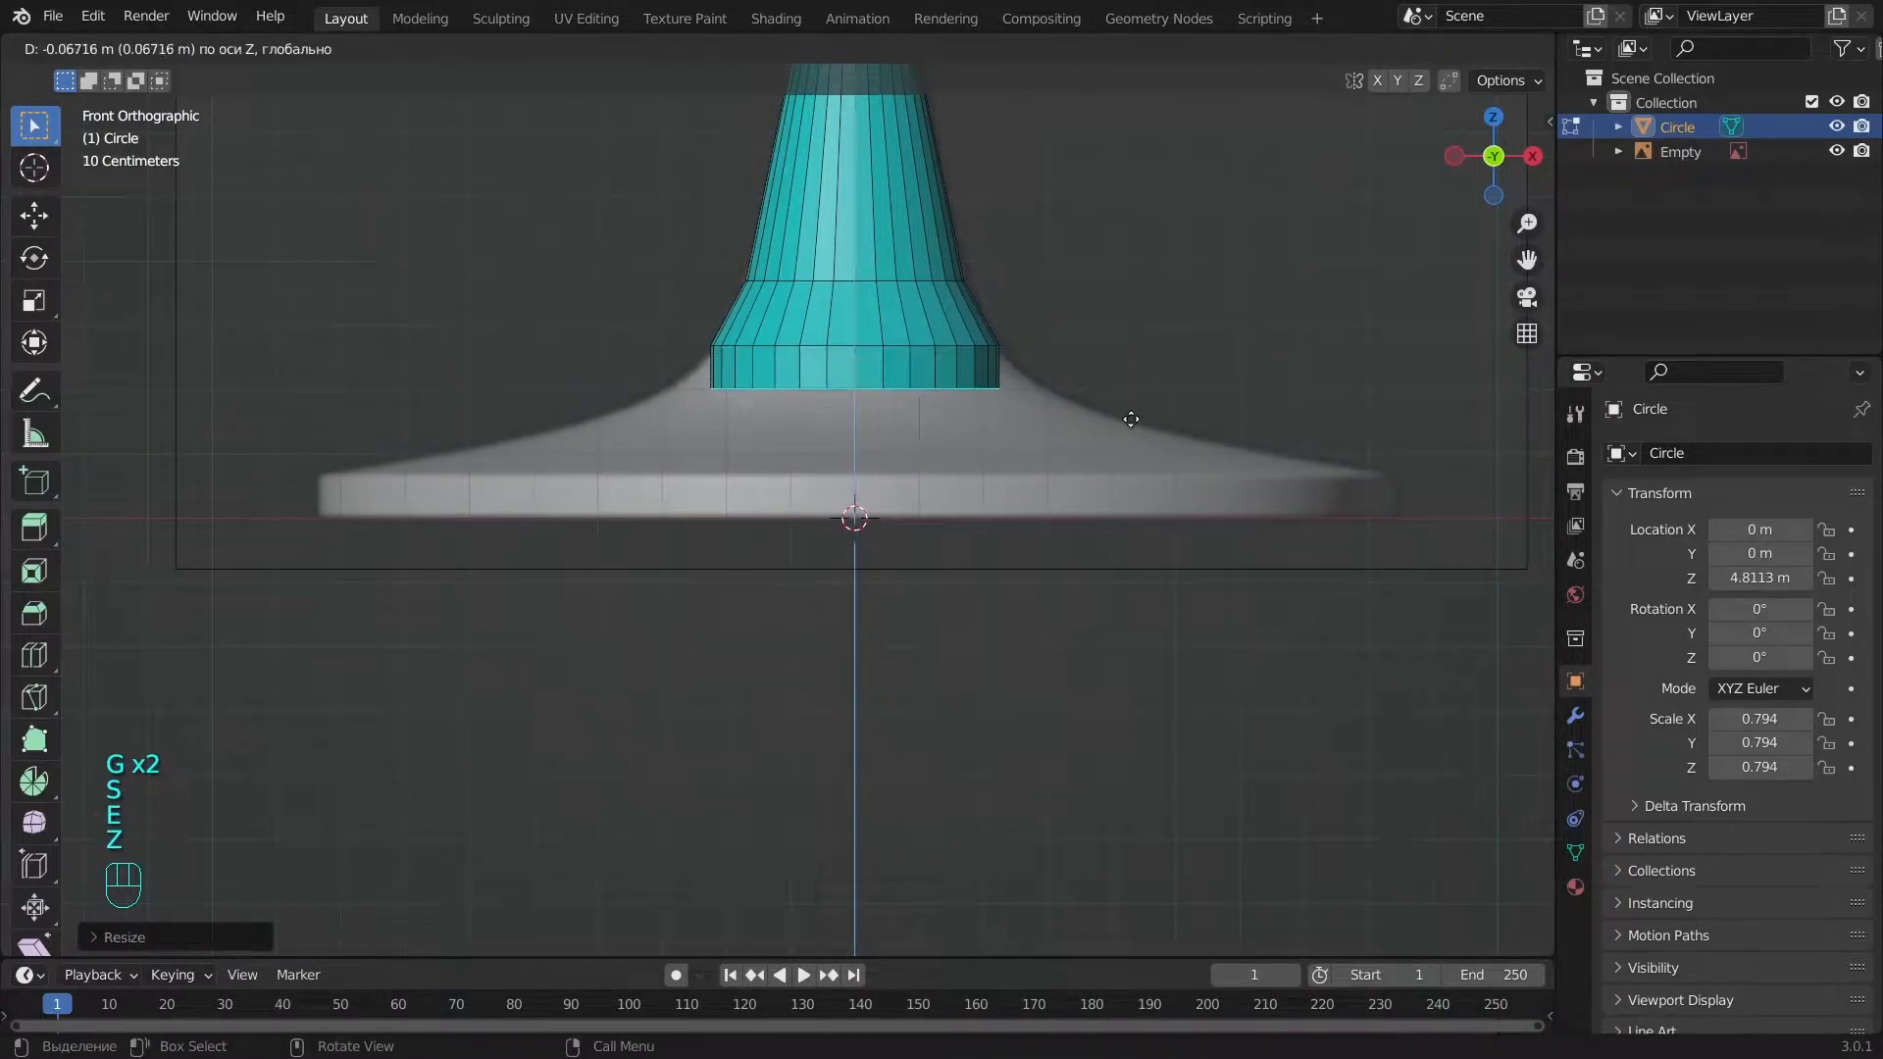
{"action": "left_click", "coordinate": [1126, 416]}
{"action": "key", "text": "s"}
{"action": "left_click", "coordinate": [1201, 416]}
Extrude the foot's open edge down again and scale it far out along the shallow slope.
{"action": "key", "text": "e"}
{"action": "key", "text": "z"}
{"action": "left_click", "coordinate": [1111, 416]}
{"action": "key", "text": "s"}
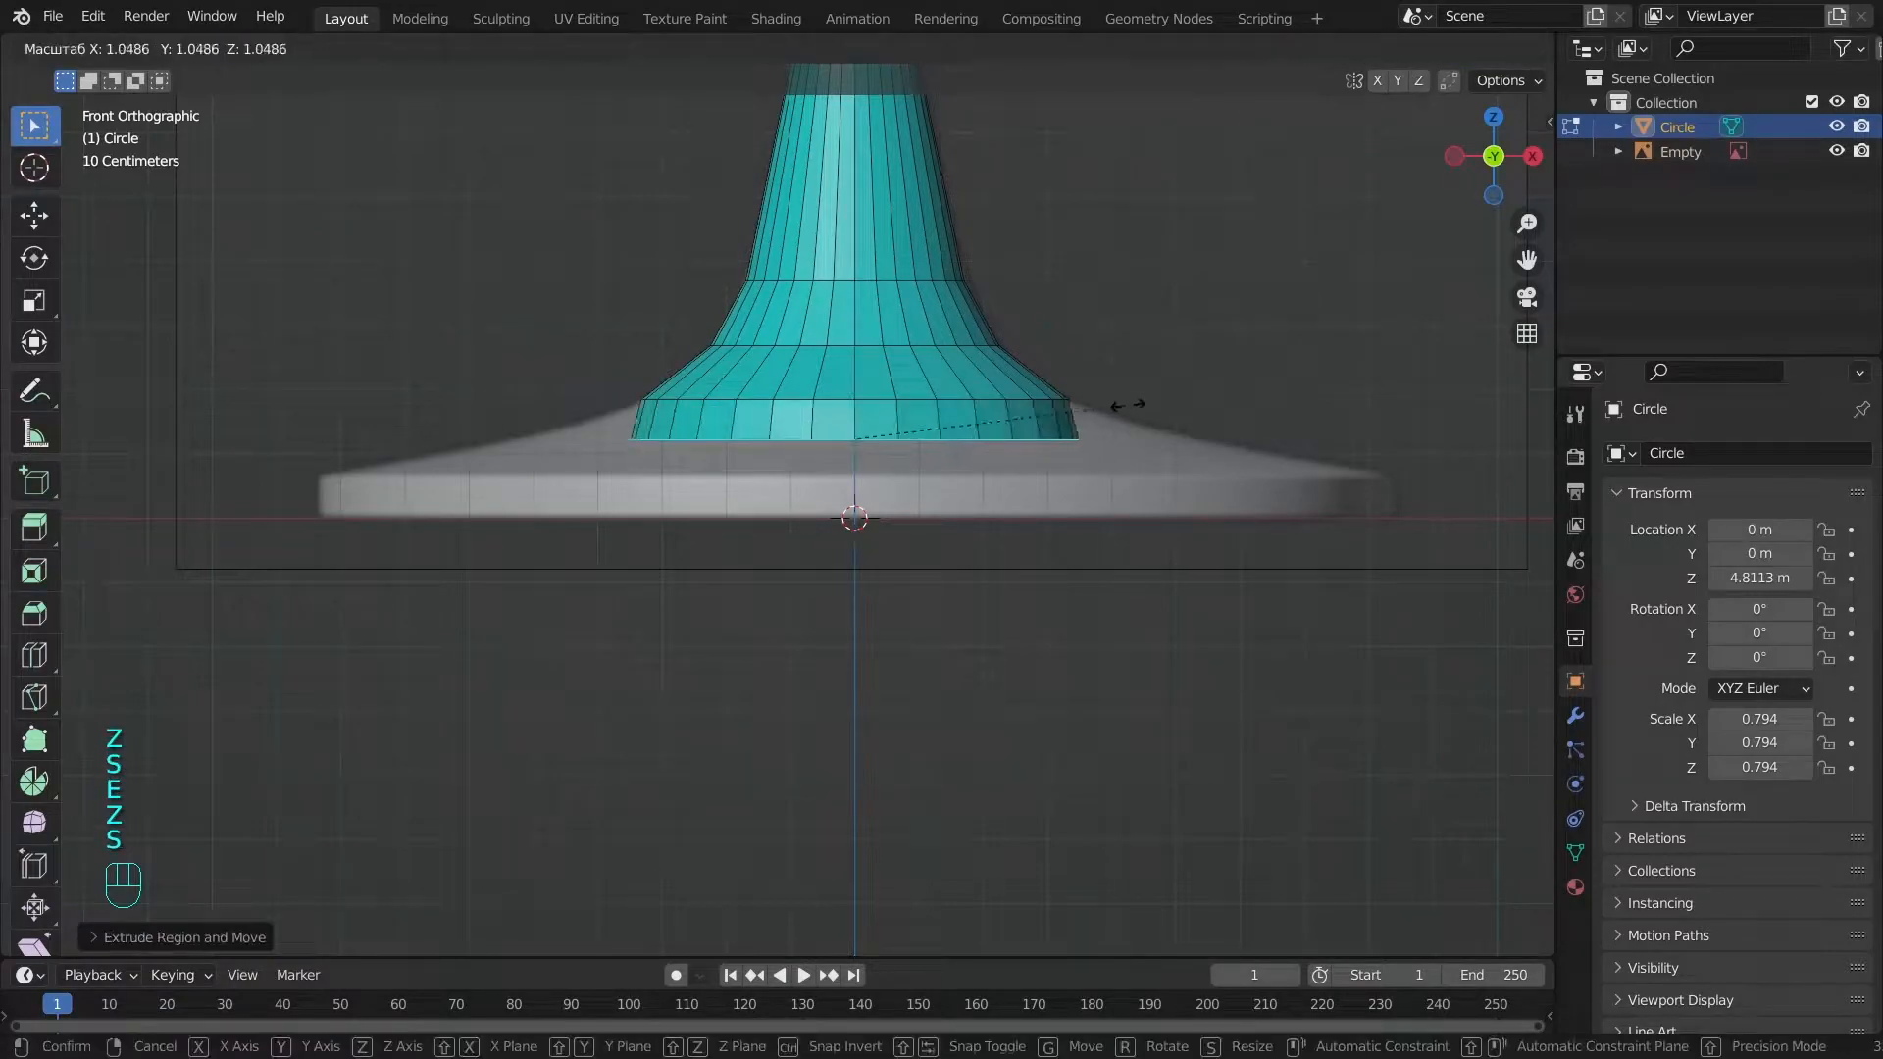
{"action": "left_click", "coordinate": [1280, 447]}
Extrude the foot down to the top of its rim and scale the loop to the foot's full width.
{"action": "key", "text": "e"}
{"action": "key", "text": "z"}
{"action": "left_click", "coordinate": [1276, 484]}
{"action": "key", "text": "s"}
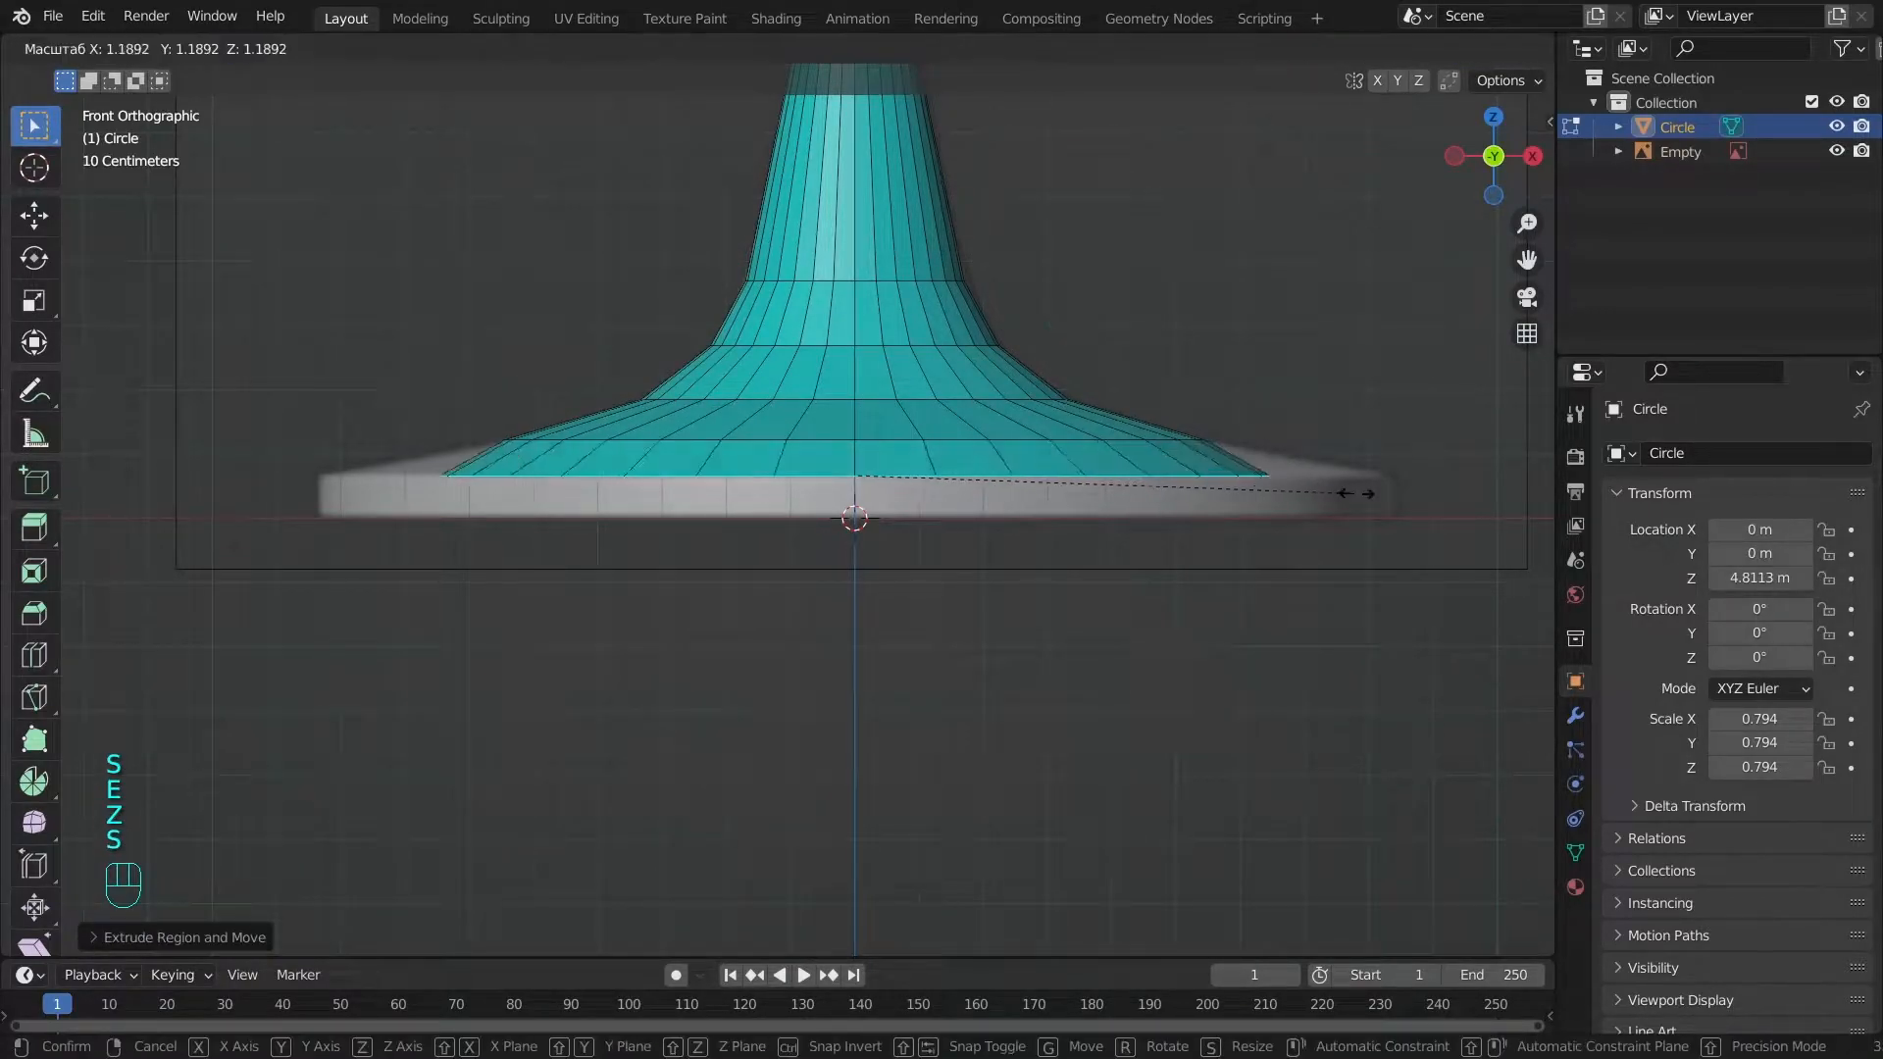
{"action": "left_click", "coordinate": [1500, 495]}
{"action": "left_click_drag", "start_coordinate": [1360, 566], "coordinate": [1290, 543], "text": "alt+shift"}
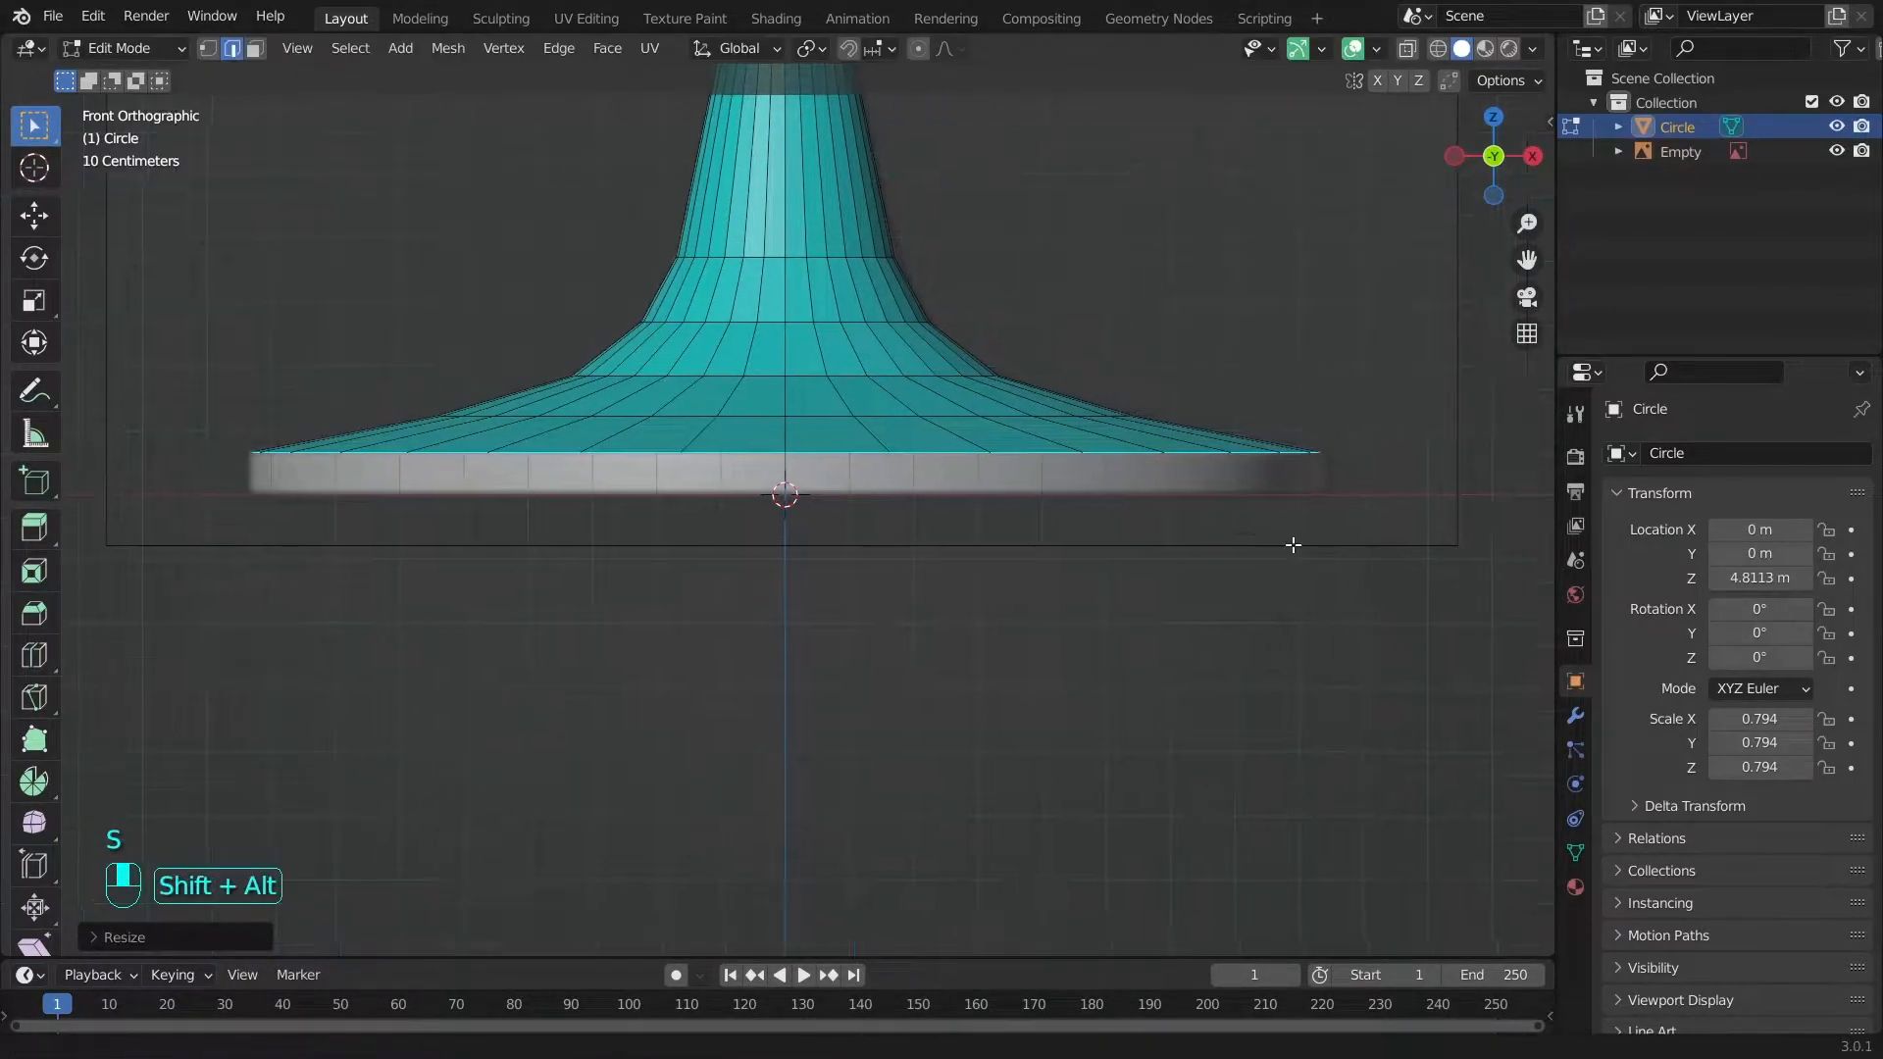
Extrude the foot's outer loop straight down along Z to form the thickness of its rim.
{"action": "key", "text": "e"}
{"action": "key", "text": "z"}
{"action": "left_click", "coordinate": [1304, 586]}
Fill the open underside of the foot with a face and inset it four times toward the centre.
{"action": "middle_click_drag", "start_coordinate": [1297, 549], "coordinate": [1294, 500]}
{"action": "key", "text": "f"}
{"action": "key", "text": "i"}
{"action": "left_click", "coordinate": [1233, 437]}
{"action": "key", "text": "i"}
{"action": "left_click", "coordinate": [1089, 507]}
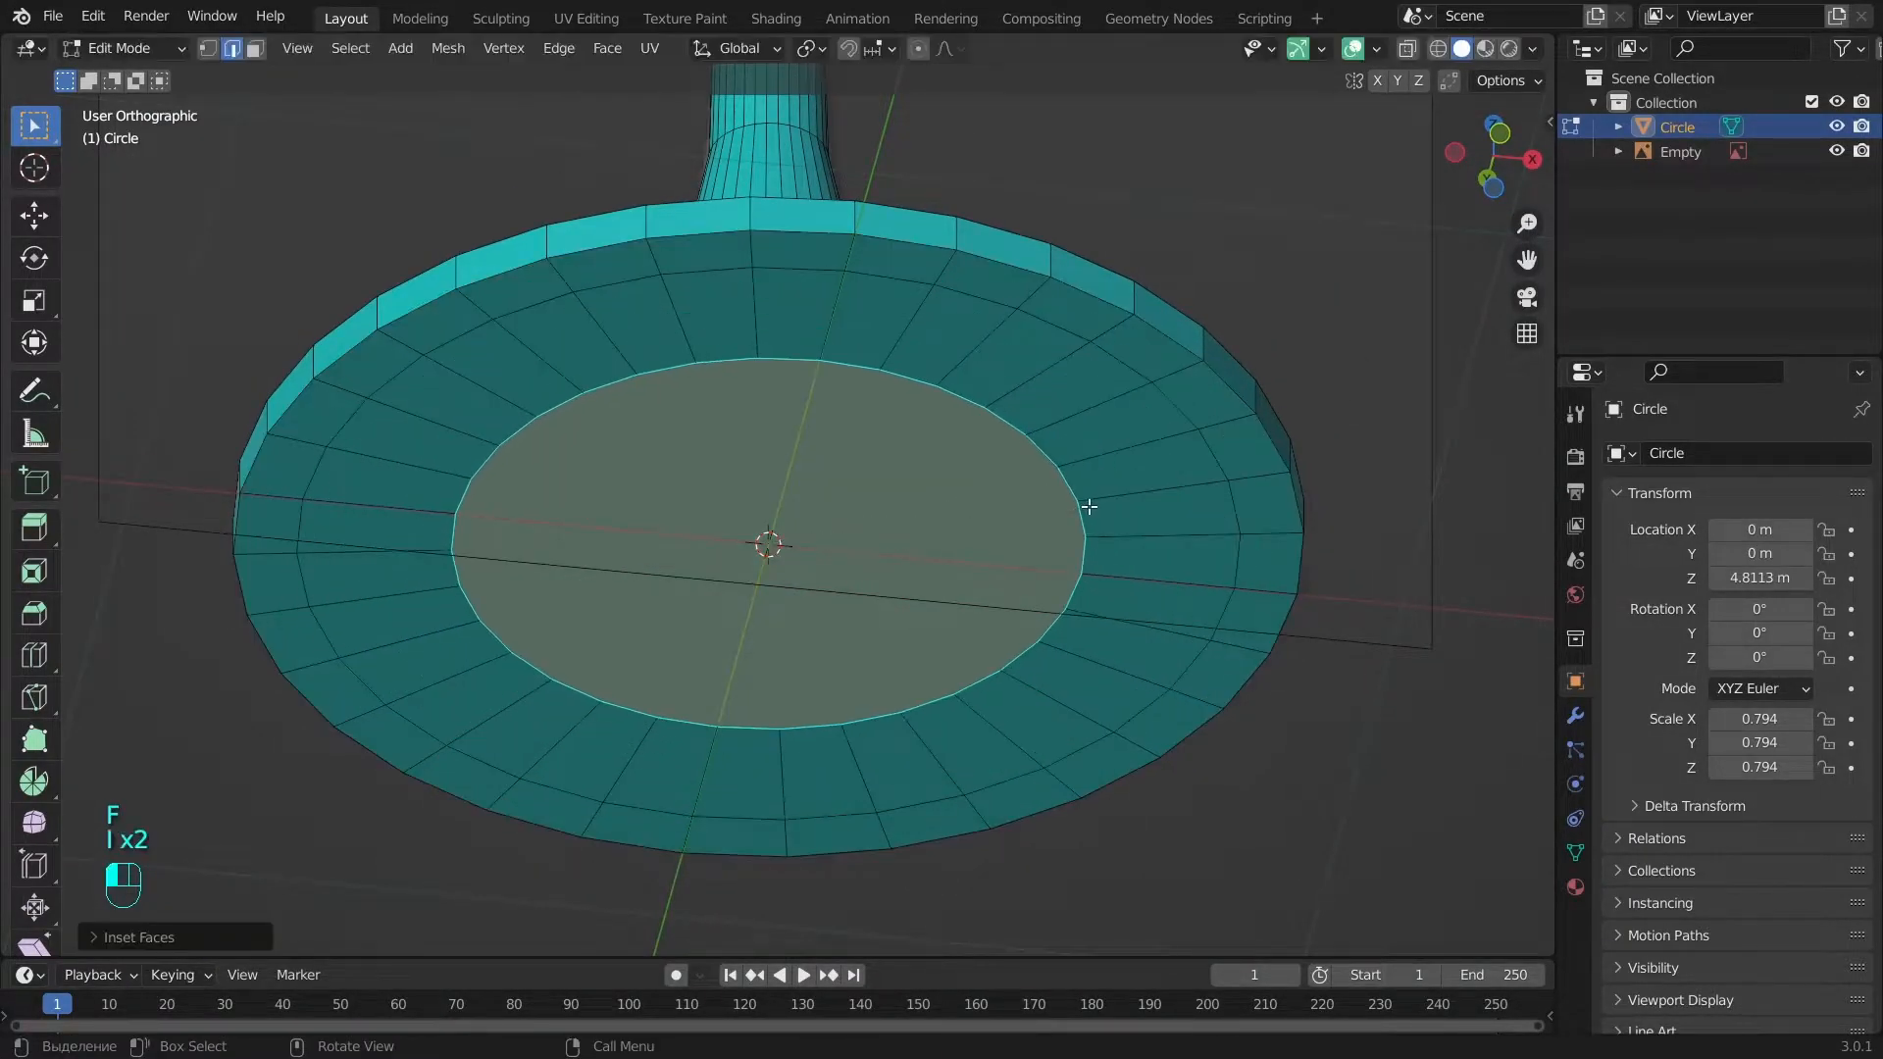
{"action": "key", "text": "i"}
{"action": "left_click", "coordinate": [947, 560]}
{"action": "key", "text": "i"}
{"action": "left_click", "coordinate": [798, 579]}
Return to Object Mode in front view and add a Subdivision Surface modifier with viewport level 2 to the glass.
{"action": "key", "text": "a"}
{"action": "key", "text": "Tab"}
{"action": "scroll", "coordinate": [951, 341], "scroll_direction": "down", "scroll_amount": 7}
{"action": "middle_click_drag", "start_coordinate": [951, 341], "coordinate": [941, 780]}
{"action": "key", "text": "KP_1"}
{"action": "left_click", "coordinate": [885, 228]}
{"action": "left_click", "coordinate": [907, 241]}
{"action": "left_click", "coordinate": [1575, 716]}
{"action": "left_click", "coordinate": [1736, 454]}
{"action": "left_click", "coordinate": [1471, 847]}
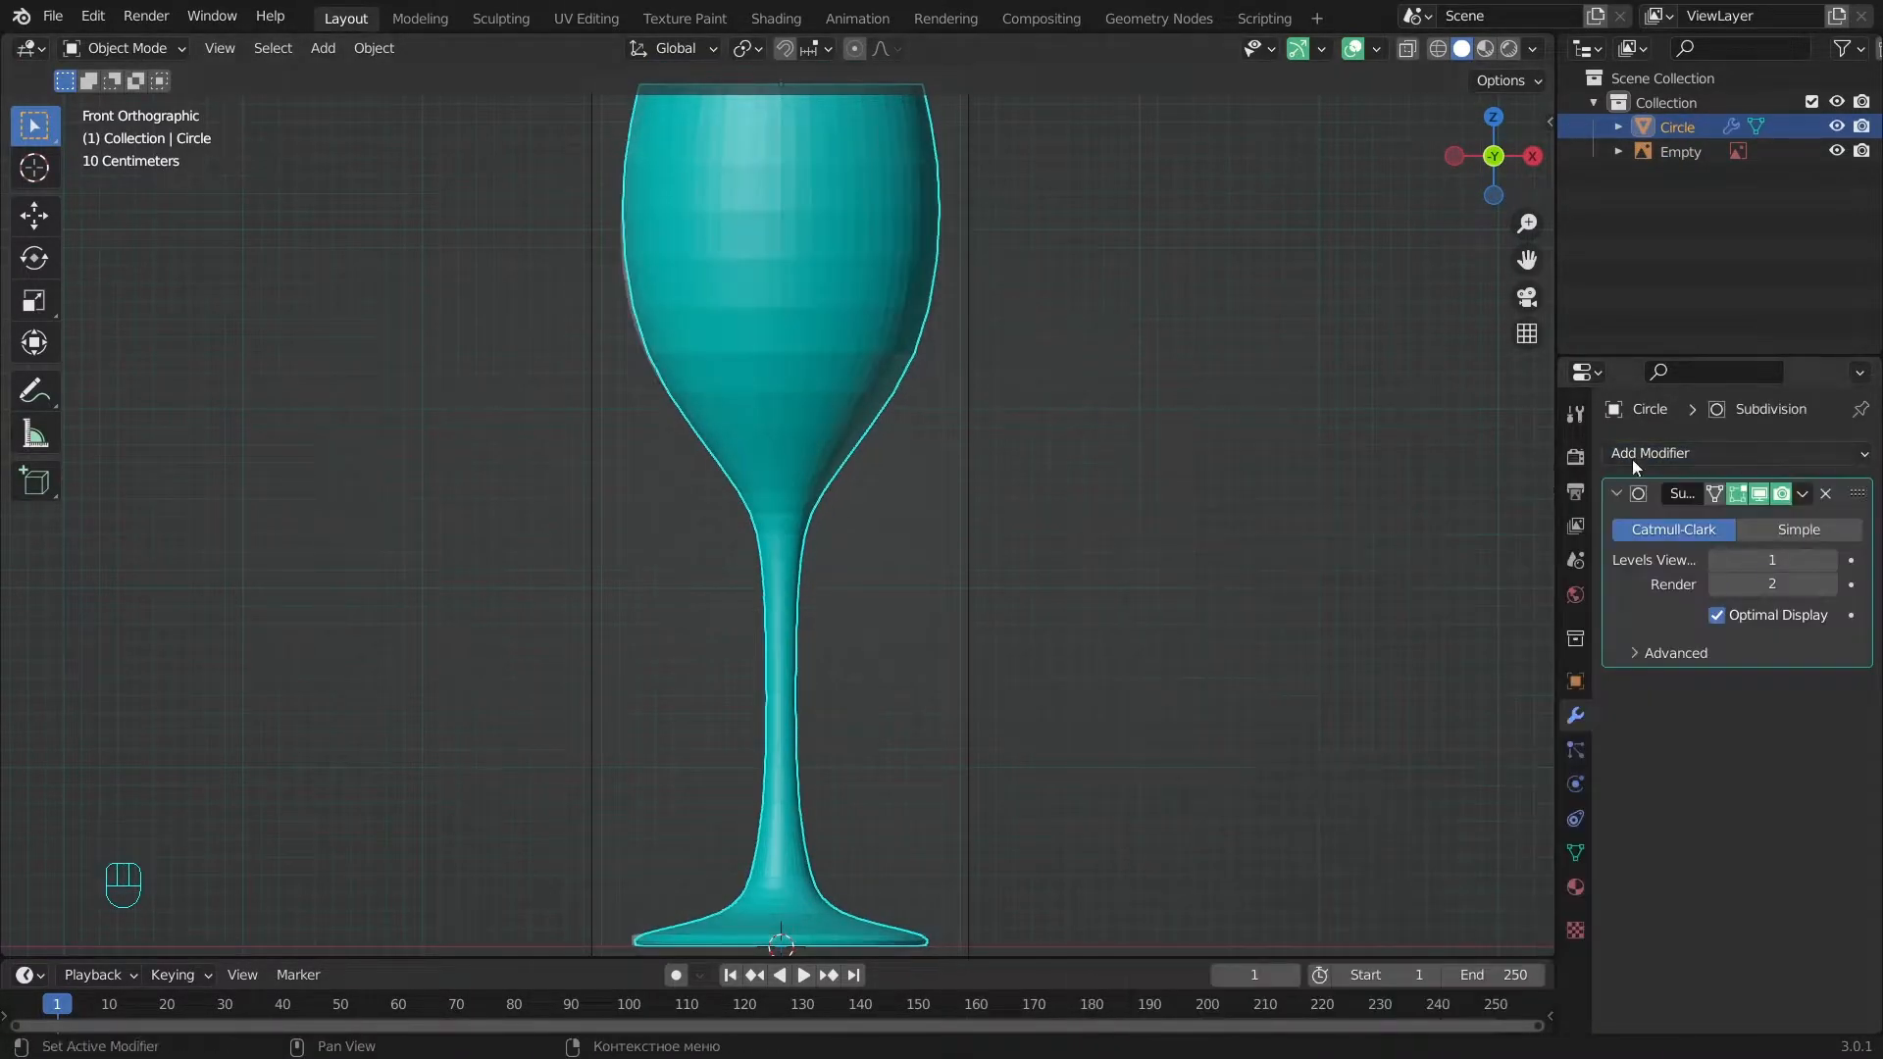
In Edit Mode, scale the edge loop around the middle of the bowl outward to the reference outline.
{"action": "middle_click_drag", "start_coordinate": [824, 206], "coordinate": [896, 399], "text": "alt+shift"}
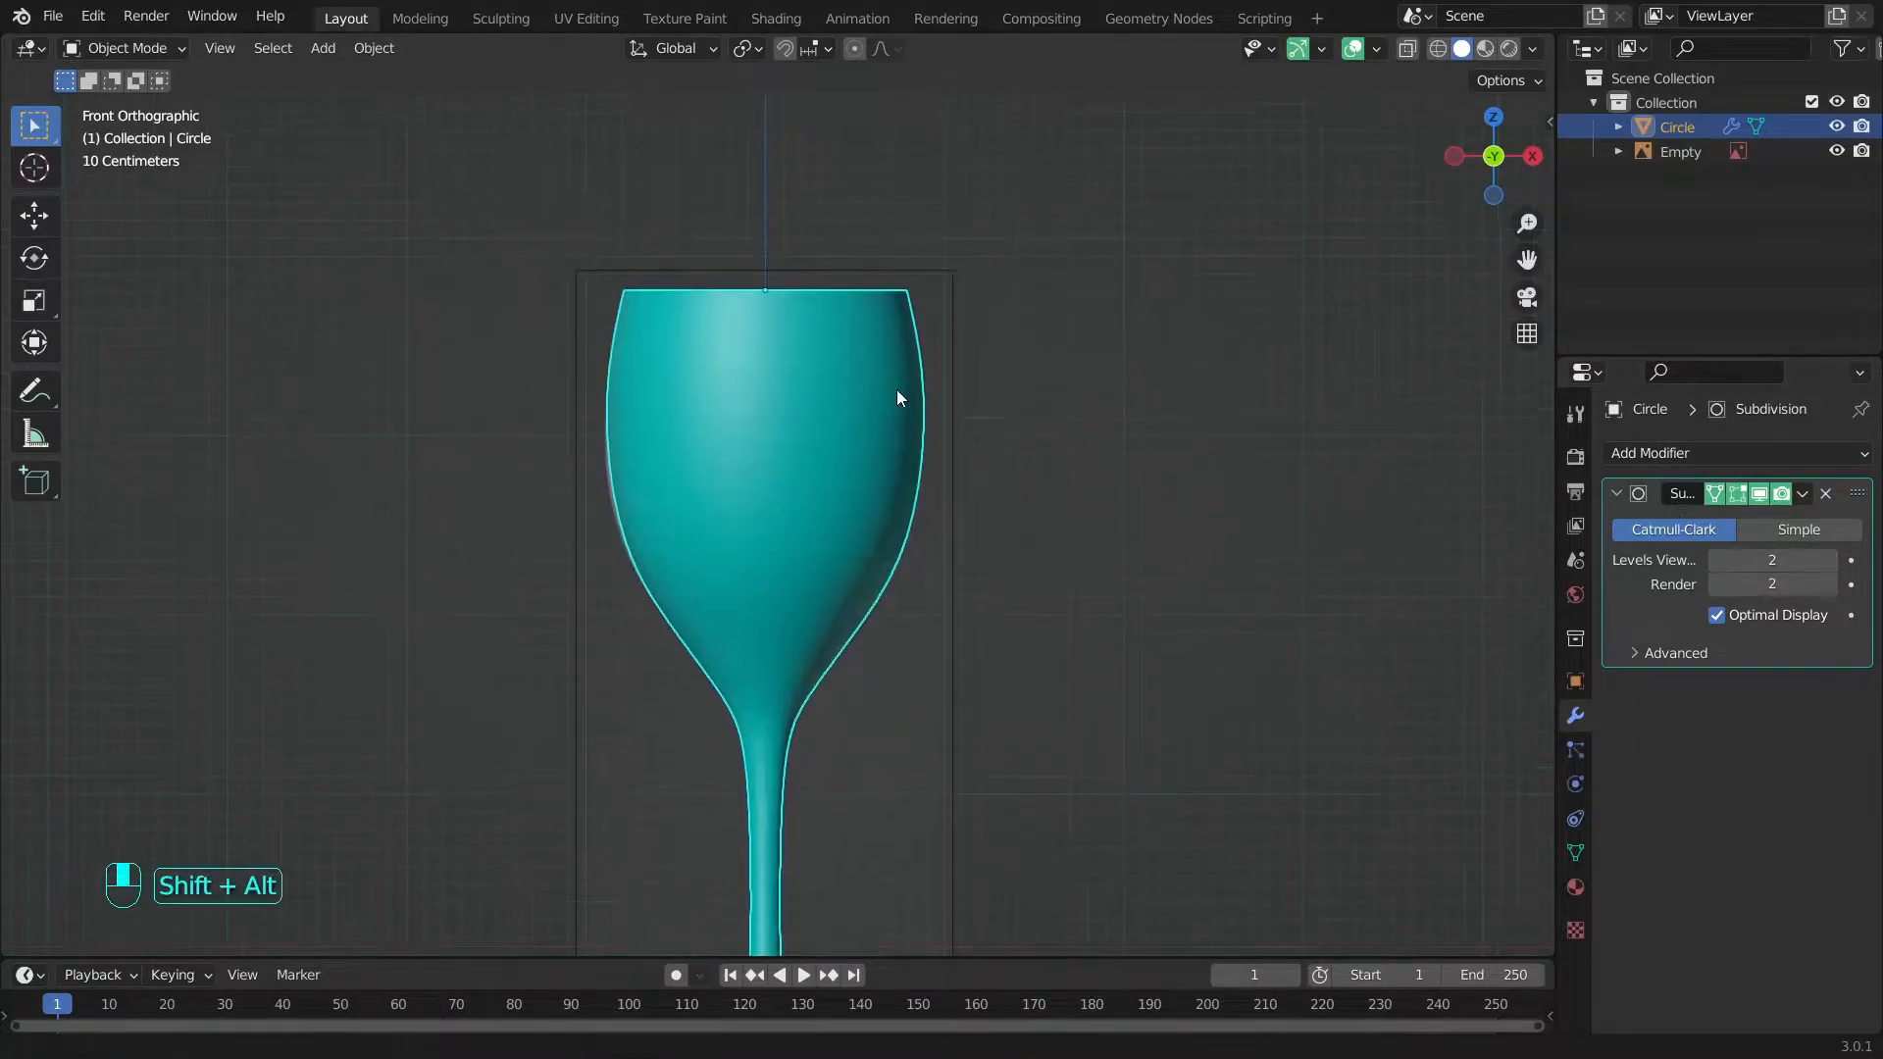
{"action": "scroll", "coordinate": [882, 344], "scroll_direction": "up", "scroll_amount": 3}
{"action": "key", "text": "Tab"}
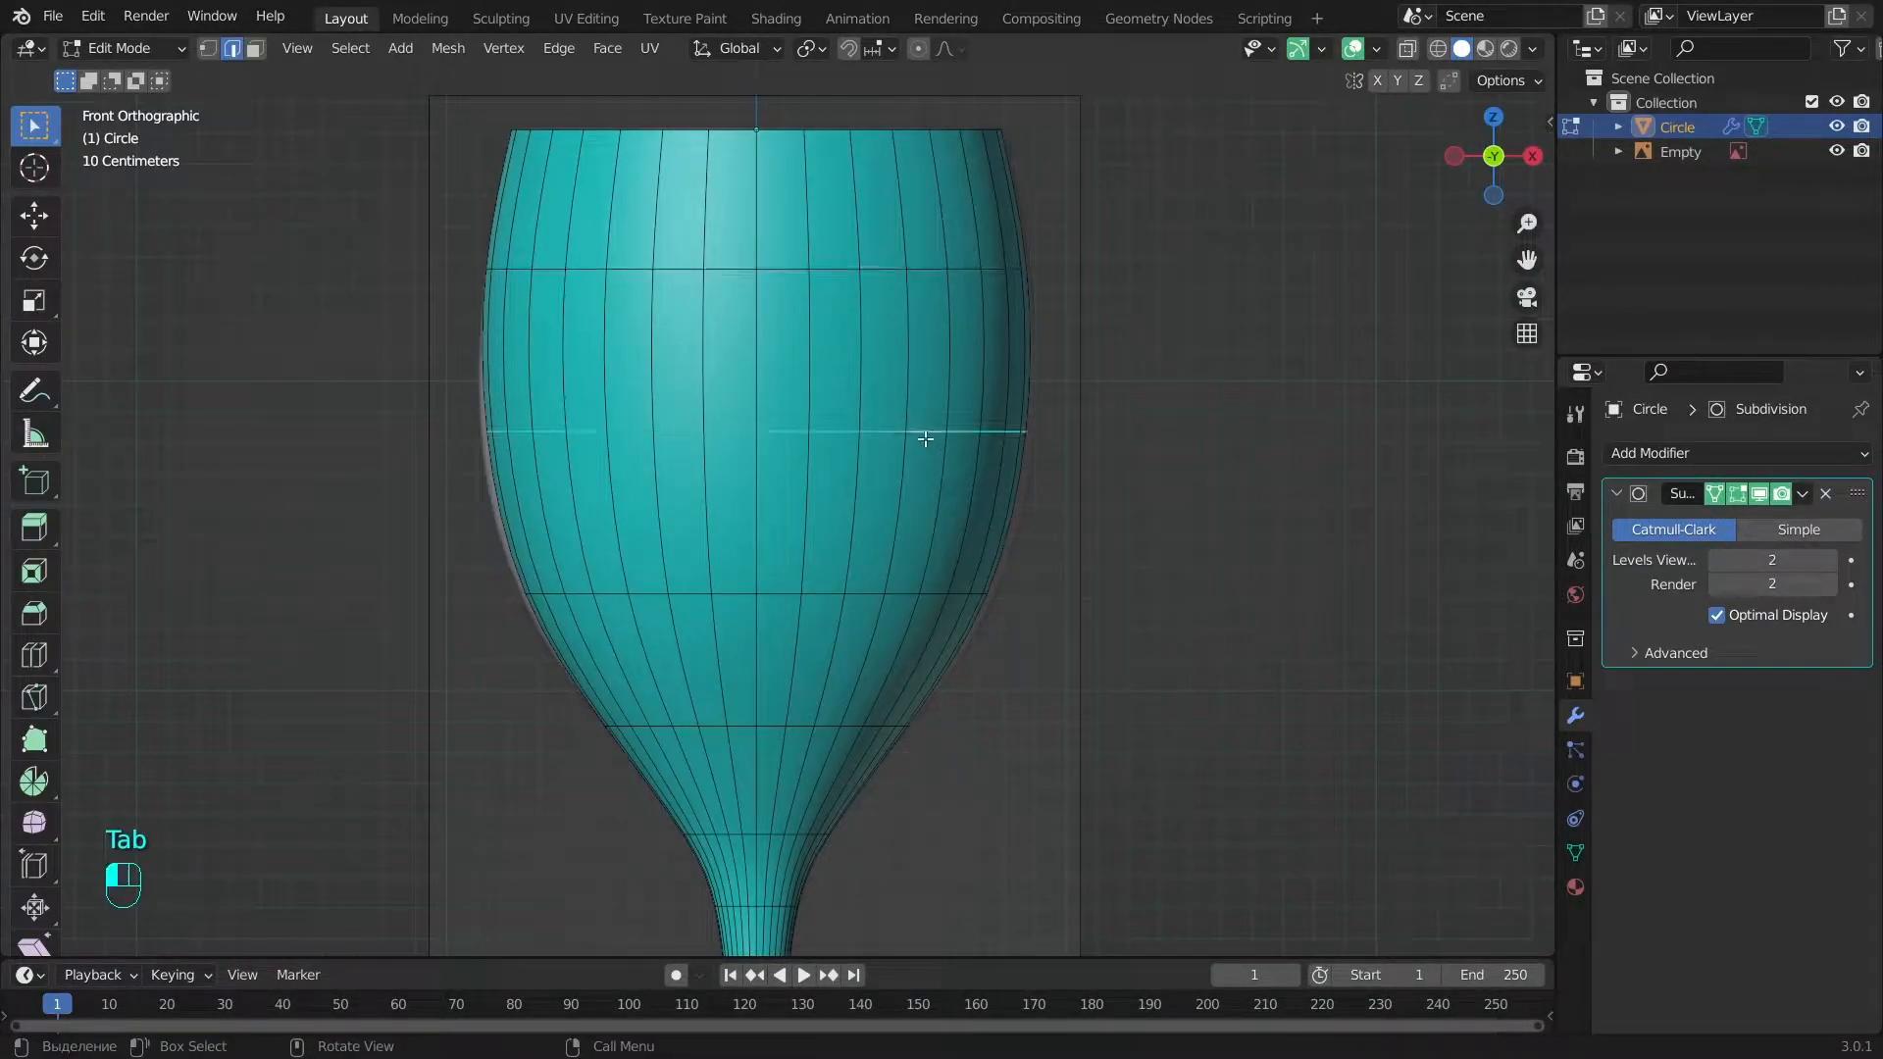
{"action": "key", "text": "s"}
{"action": "left_click", "coordinate": [1144, 450]}
{"action": "key", "text": "s"}
{"action": "left_click", "coordinate": [1143, 451]}
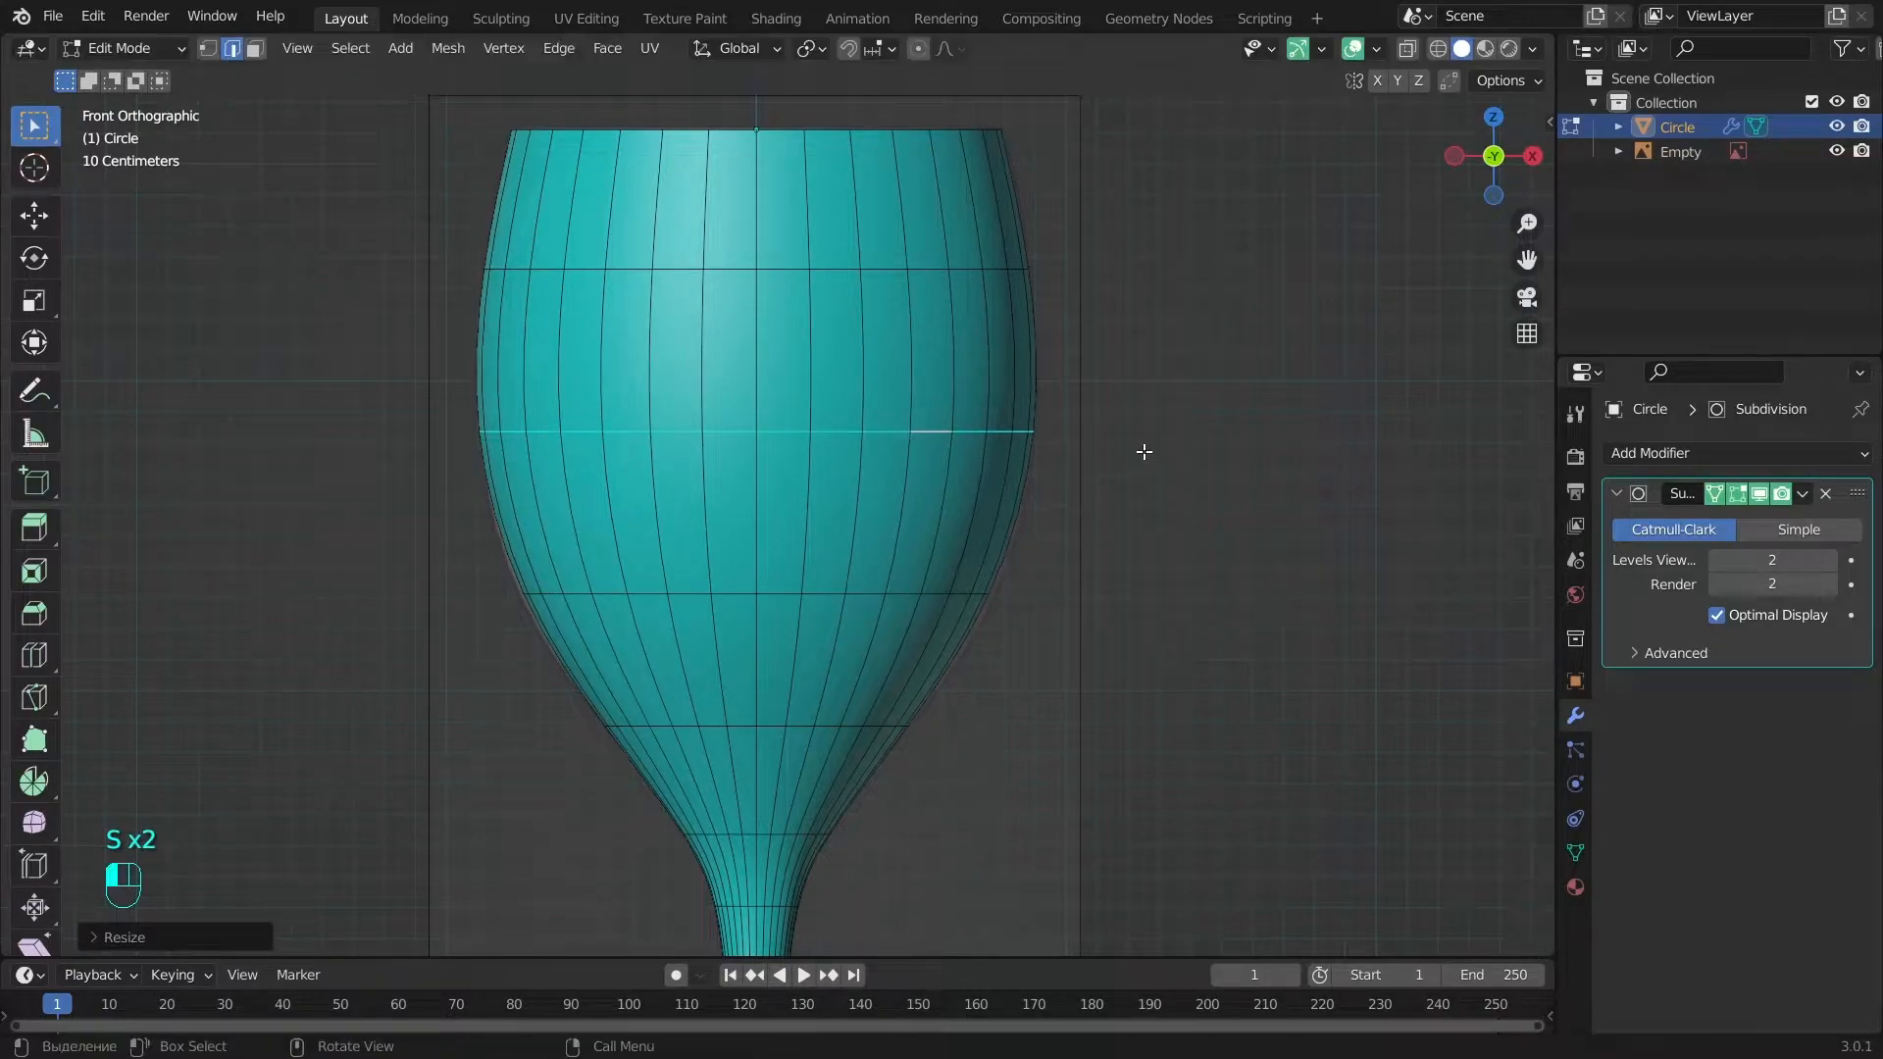
Scale the two edge loops on the lower bowl outward to follow the reference outline.
{"action": "key", "text": "s"}
{"action": "left_click", "coordinate": [1026, 530]}
{"action": "middle_click_drag", "start_coordinate": [1025, 525], "coordinate": [1056, 527], "text": "alt+shift"}
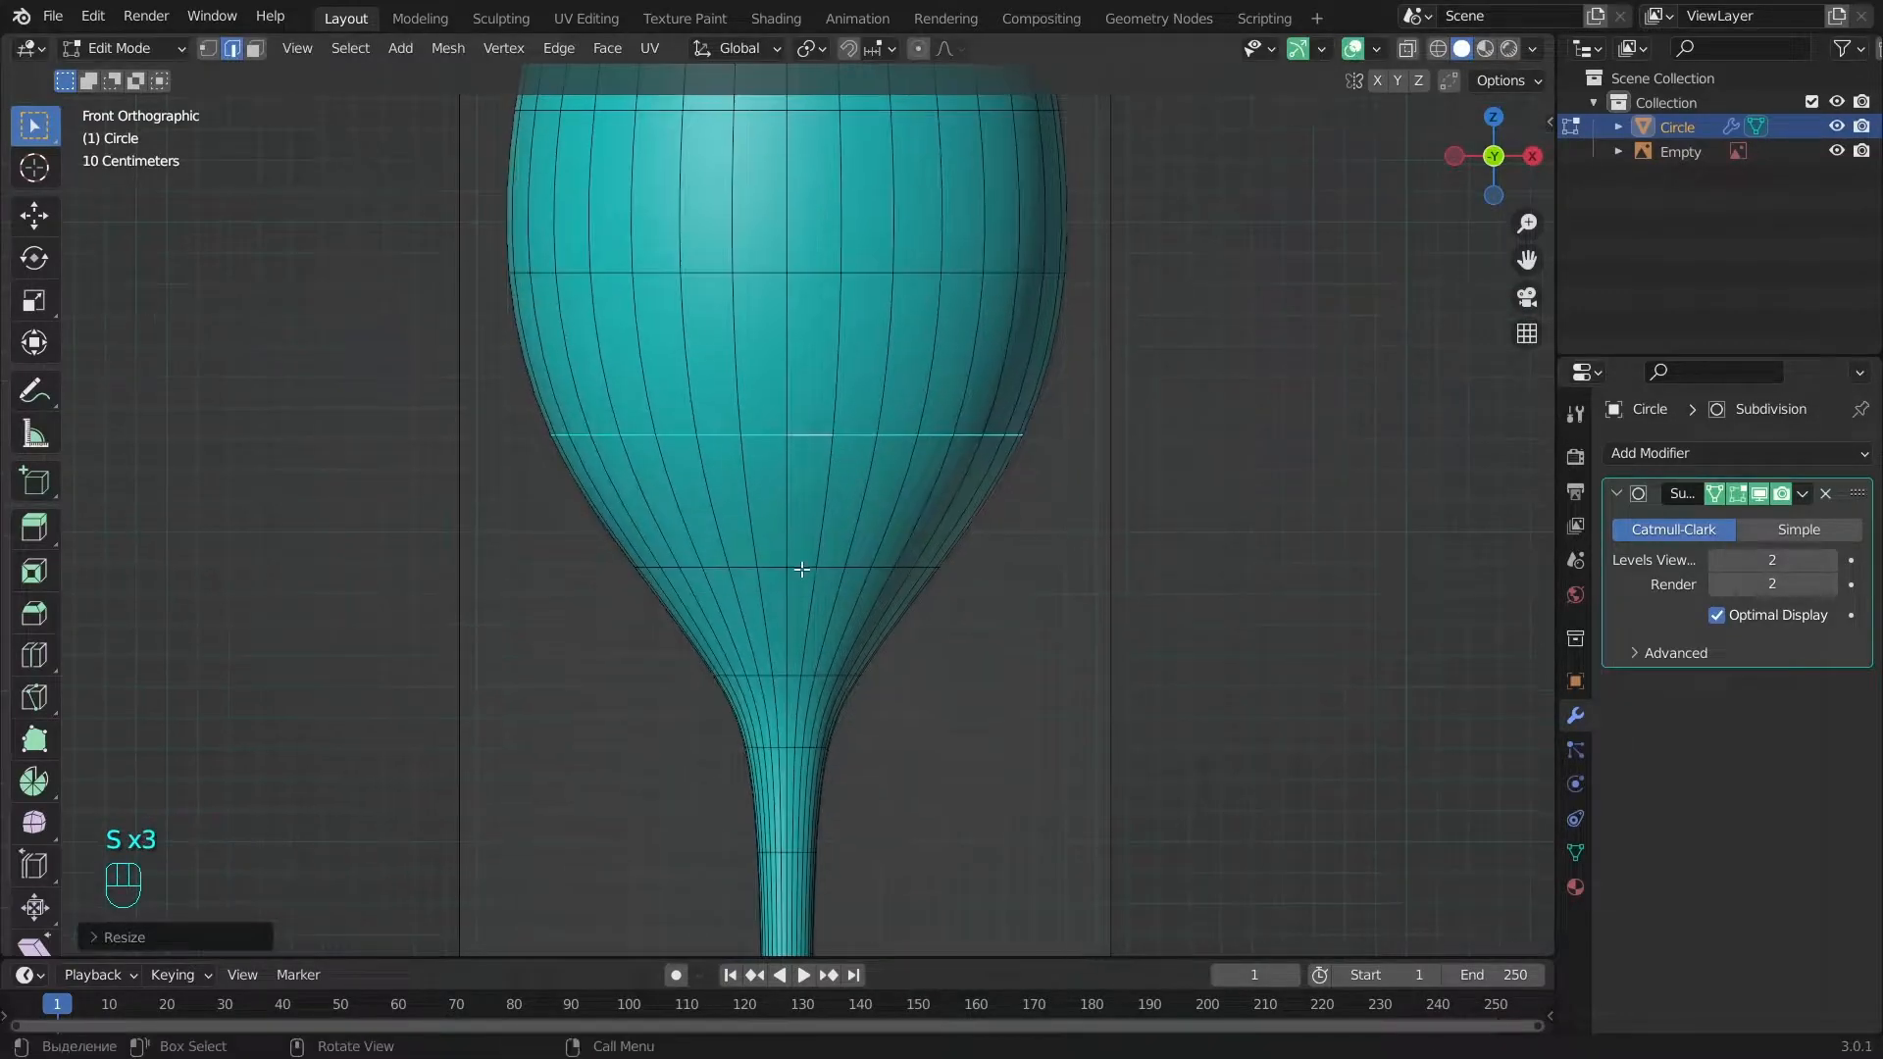
{"action": "left_click", "coordinate": [802, 569], "text": "alt"}
{"action": "key", "text": "s"}
{"action": "left_click", "coordinate": [1024, 596]}
{"action": "key", "text": "a"}
Rescale the edge loop at the narrow bottom of the bowl to match the reference outline.
{"action": "scroll", "coordinate": [815, 739], "scroll_direction": "up", "scroll_amount": 1}
{"action": "middle_click_drag", "start_coordinate": [815, 739], "coordinate": [804, 659], "text": "alt+shift"}
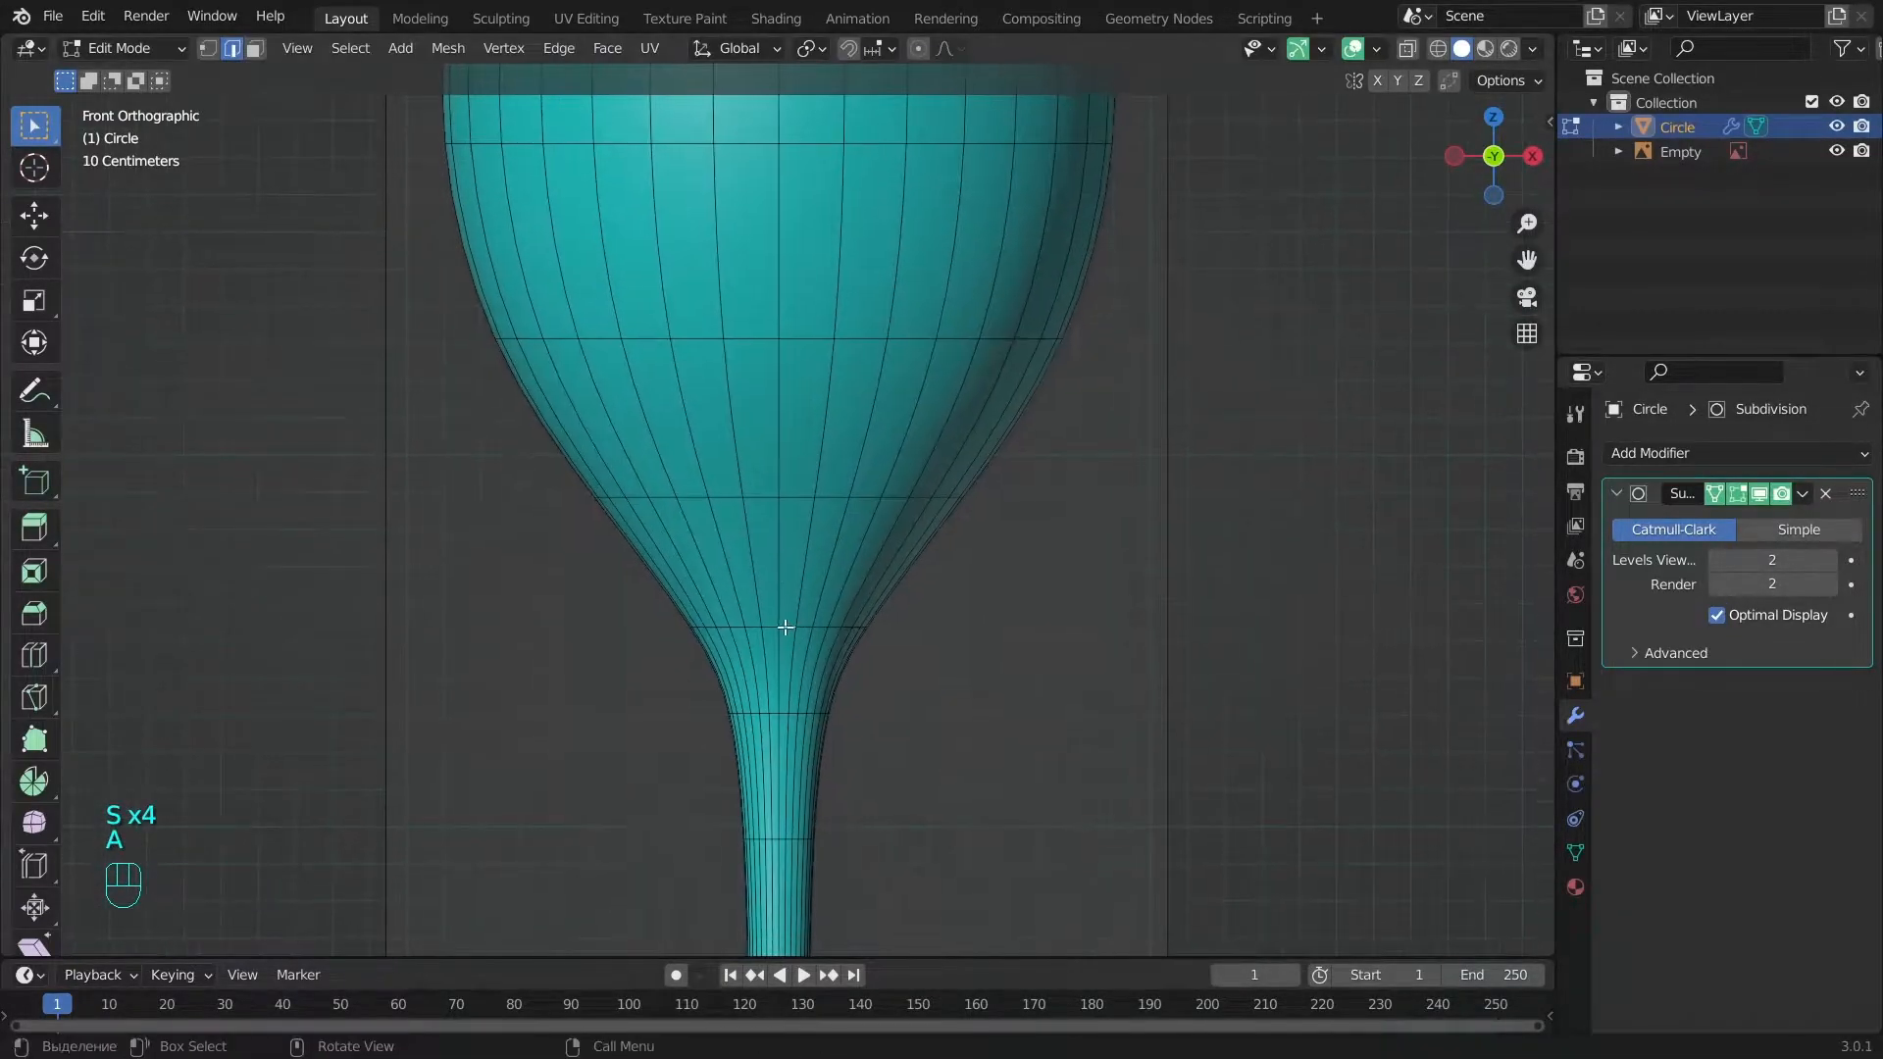
{"action": "left_click", "coordinate": [786, 630], "text": "alt"}
{"action": "key", "text": "s"}
{"action": "left_click", "coordinate": [967, 655]}
Rescale the edge loop at the top of the stem to match the reference outline.
{"action": "scroll", "coordinate": [796, 753], "scroll_direction": "up", "scroll_amount": 2}
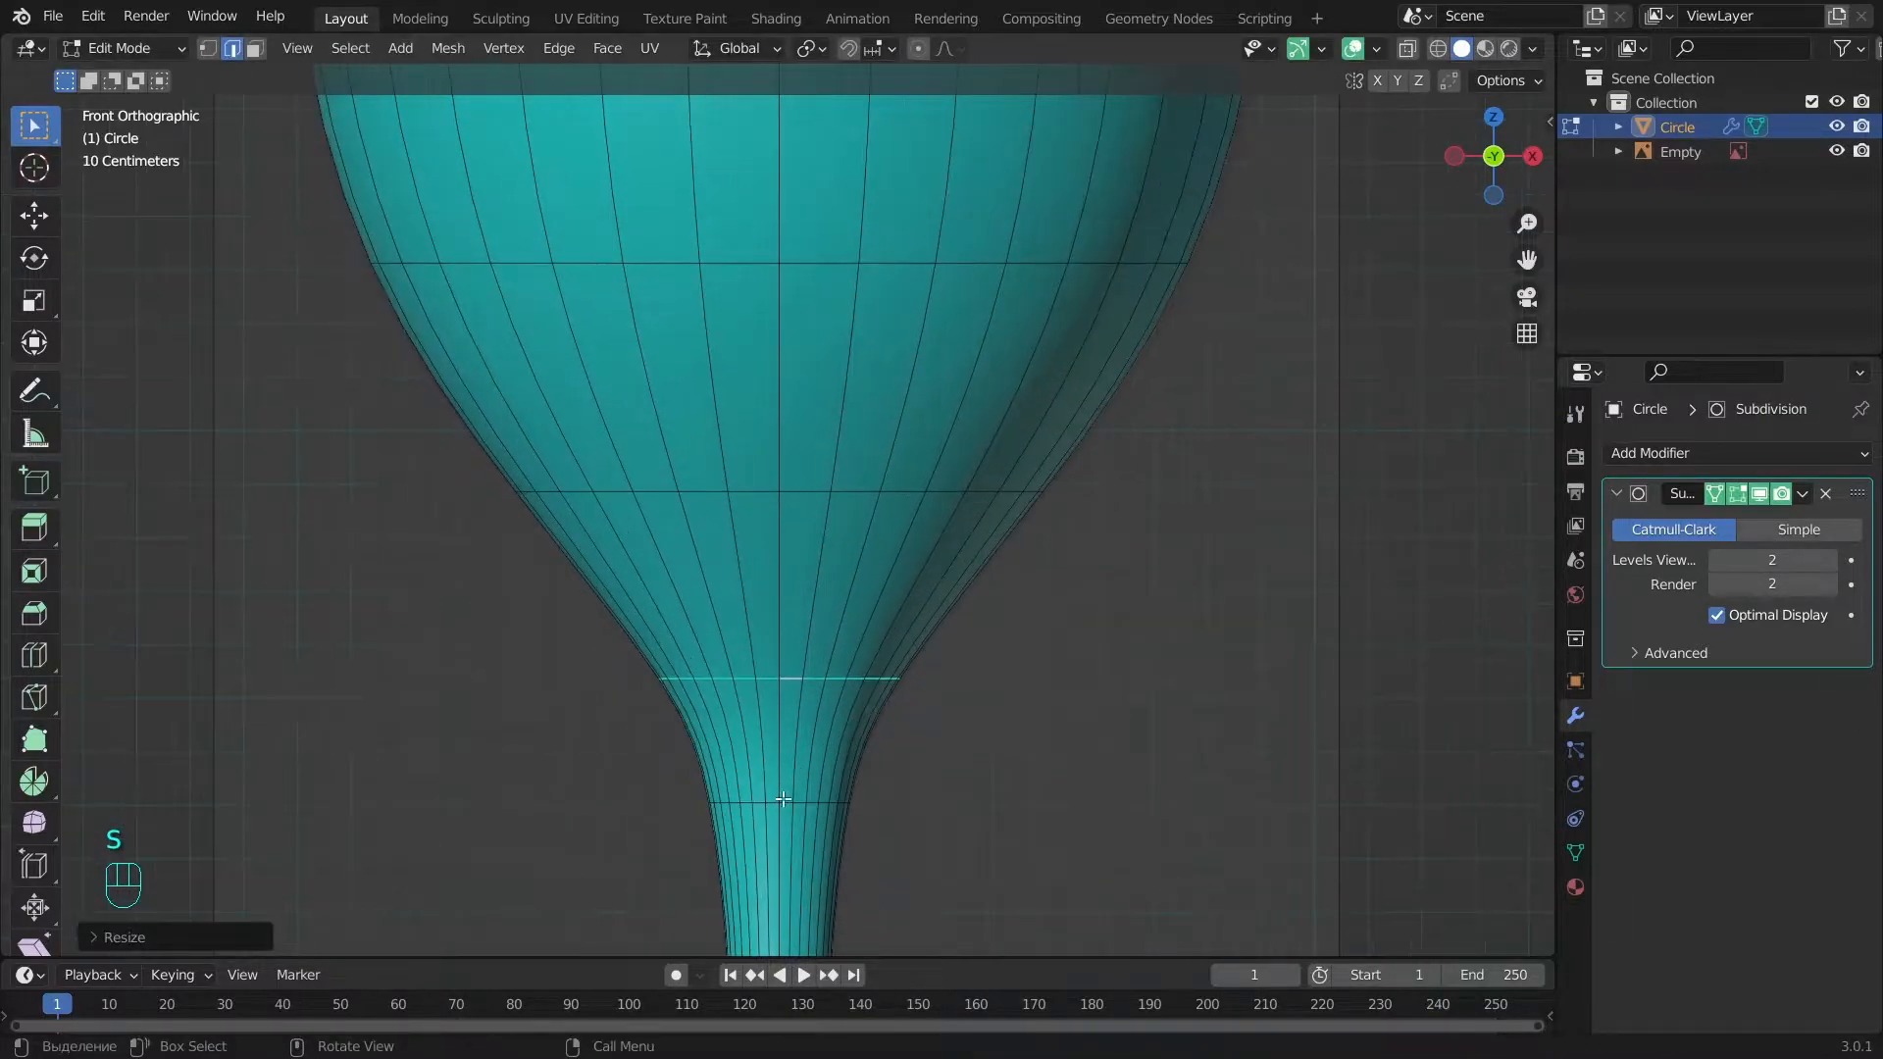
{"action": "left_click", "coordinate": [785, 801], "text": "alt"}
{"action": "middle_click_drag", "start_coordinate": [784, 801], "coordinate": [787, 688], "text": "shift"}
{"action": "key", "text": "s"}
{"action": "left_click", "coordinate": [932, 656]}
{"action": "key", "text": "a"}
Rescale the next edge loop down the upper stem to fit the reference, and clear the selection.
{"action": "middle_click_drag", "start_coordinate": [815, 901], "coordinate": [809, 570], "text": "shift"}
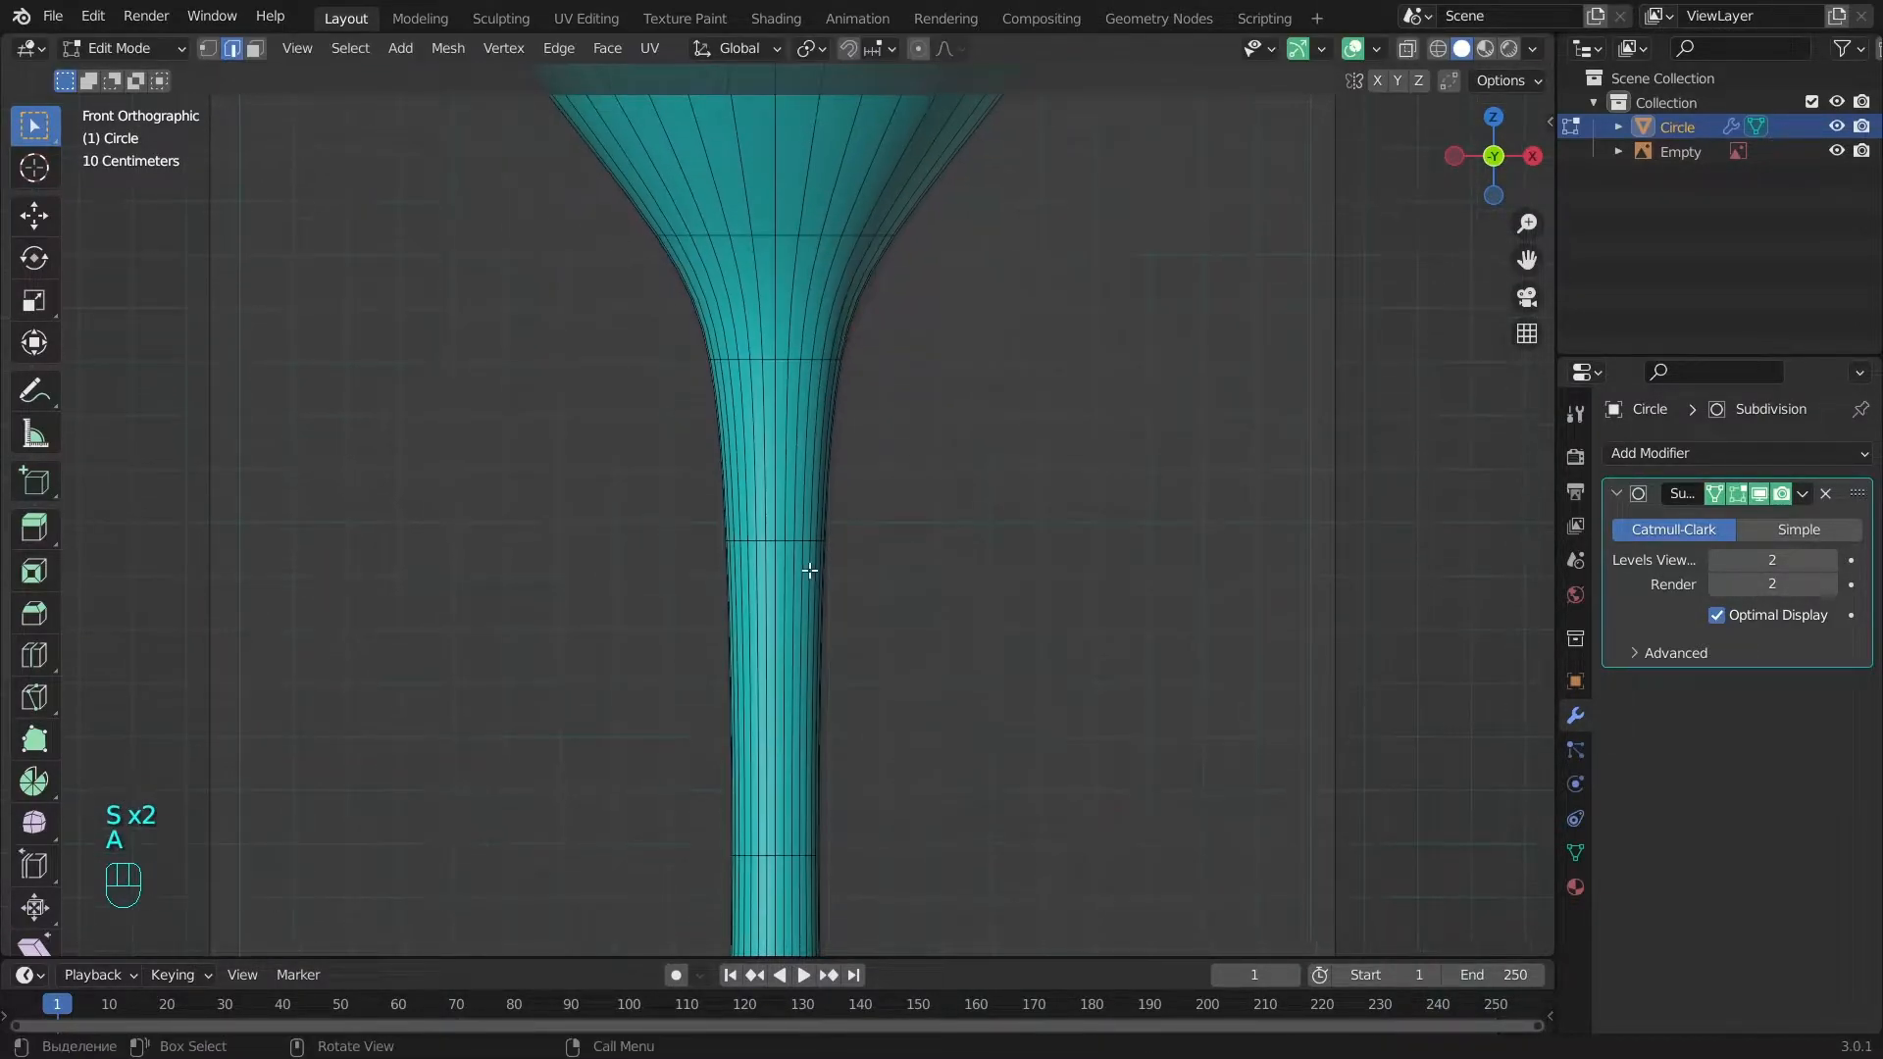
{"action": "left_click", "coordinate": [778, 537], "text": "alt"}
{"action": "key", "text": "s"}
{"action": "left_click", "coordinate": [927, 526]}
{"action": "key", "text": "a"}
Rescale the edge loop on the lower stem so it matches the reference outline.
{"action": "scroll", "coordinate": [873, 574], "scroll_direction": "down", "scroll_amount": 10, "text": "shift"}
{"action": "key", "text": "z"}
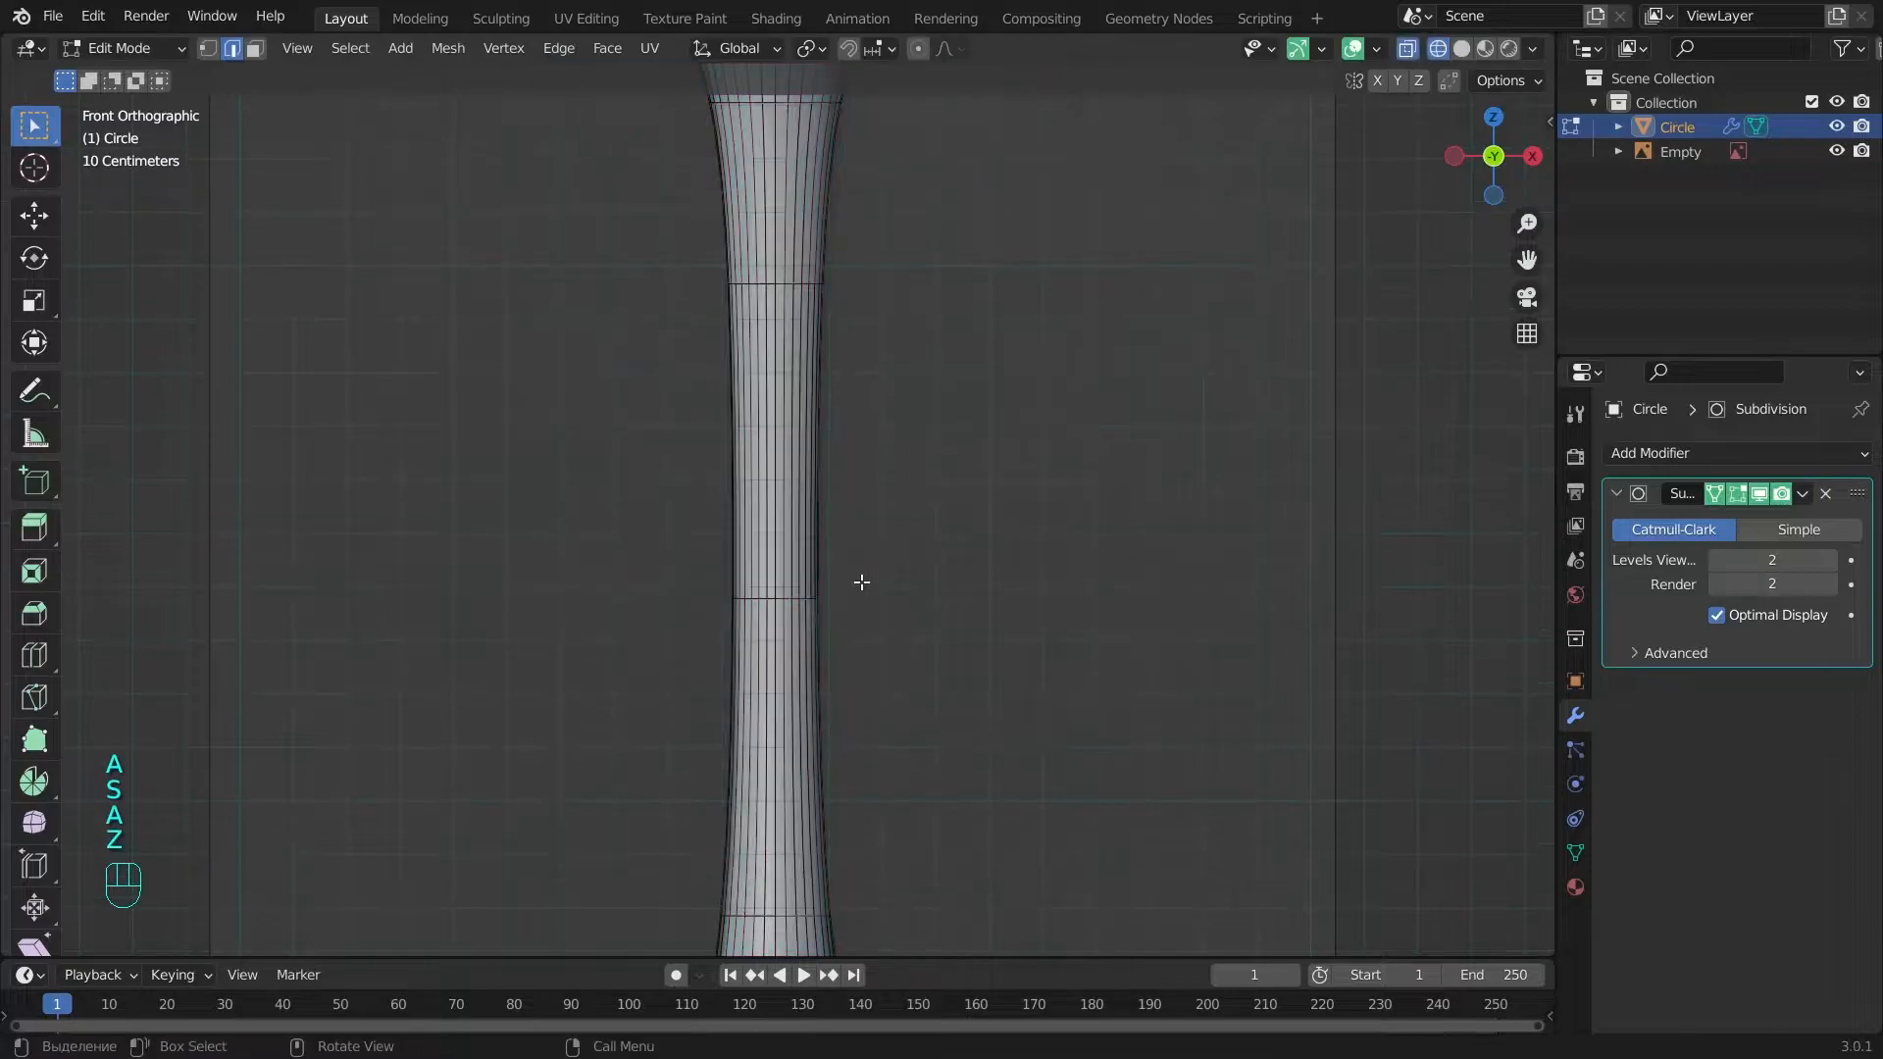
{"action": "key", "text": "z"}
{"action": "key", "text": "z"}
{"action": "scroll", "coordinate": [894, 392], "scroll_direction": "down", "scroll_amount": 15, "text": "shift"}
{"action": "scroll", "coordinate": [754, 574], "scroll_direction": "up", "scroll_amount": 2}
{"action": "double_click", "coordinate": [765, 551]}
{"action": "key", "text": "z"}
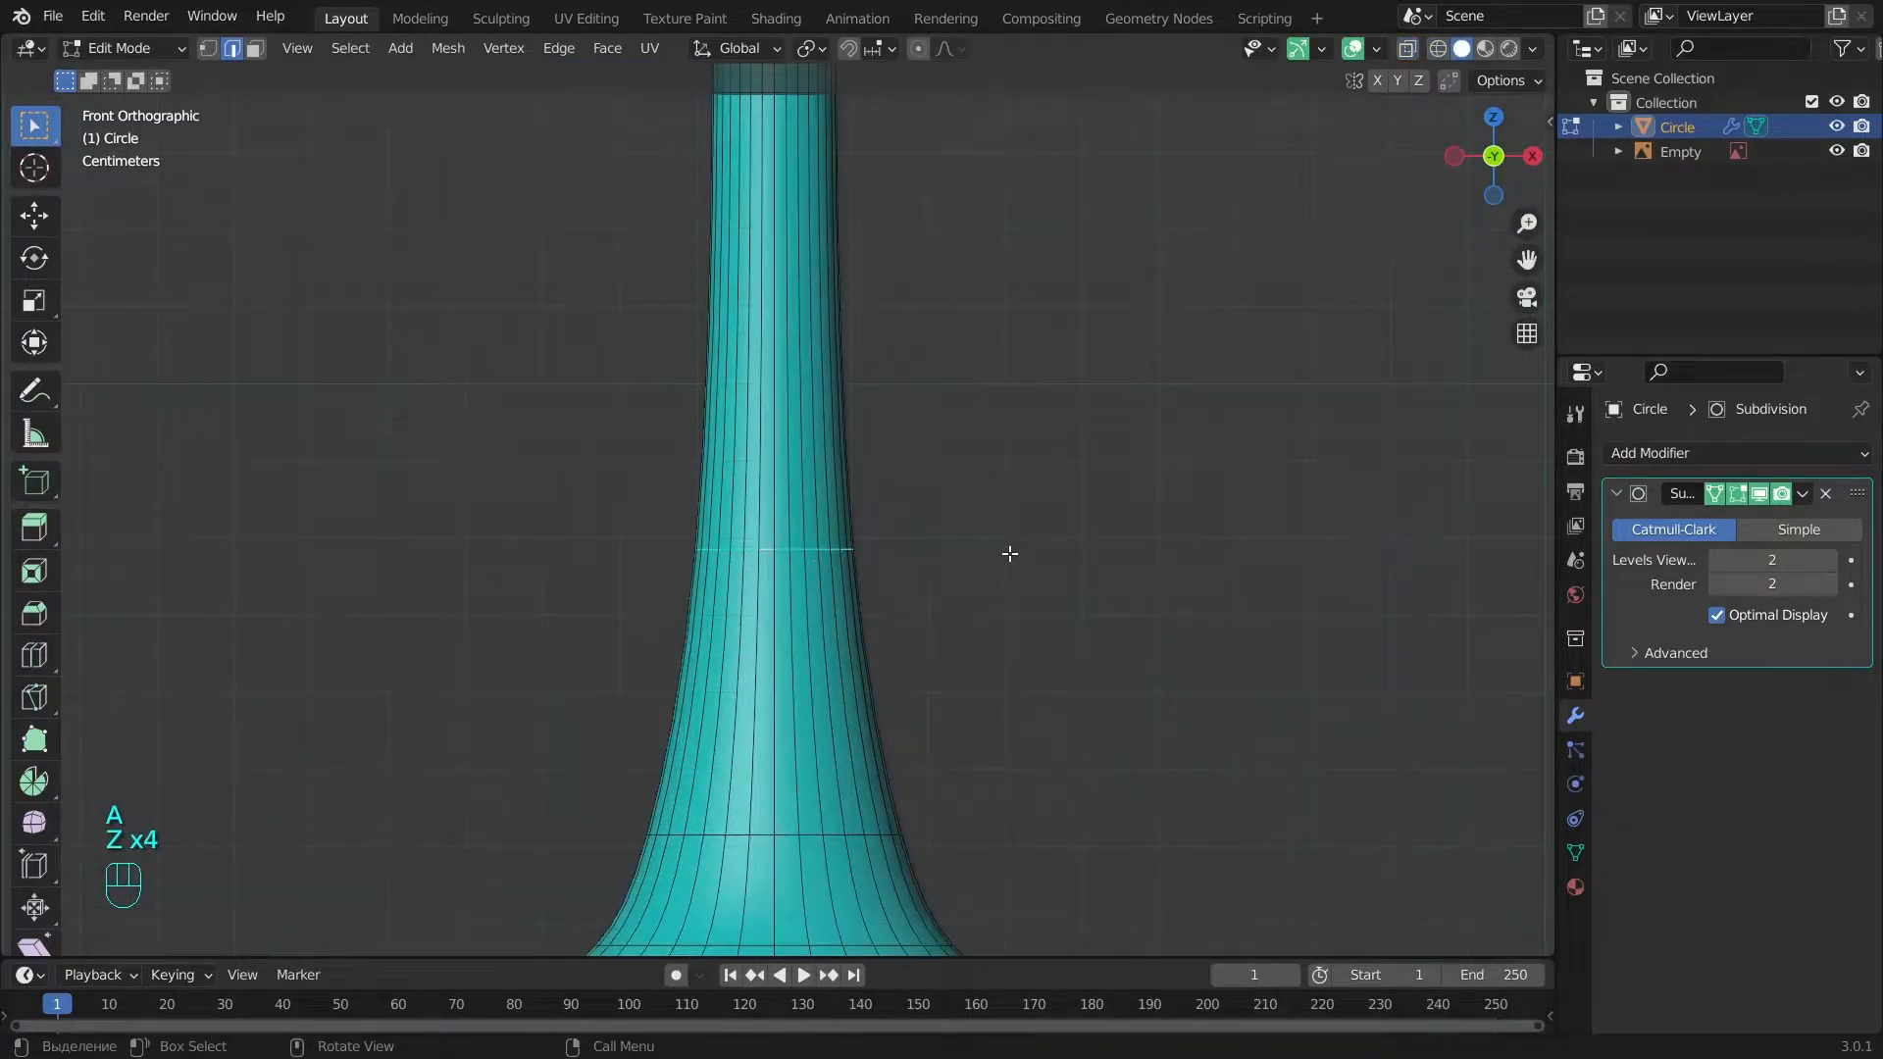
{"action": "key", "text": "s"}
{"action": "left_click", "coordinate": [978, 551]}
Rescale the two edge loops where the stem flares out above the foot to fit the reference outline.
{"action": "left_click_drag", "start_coordinate": [844, 834], "coordinate": [843, 555], "text": "alt+shift"}
{"action": "left_click", "coordinate": [843, 555], "text": "alt"}
{"action": "key", "text": "s"}
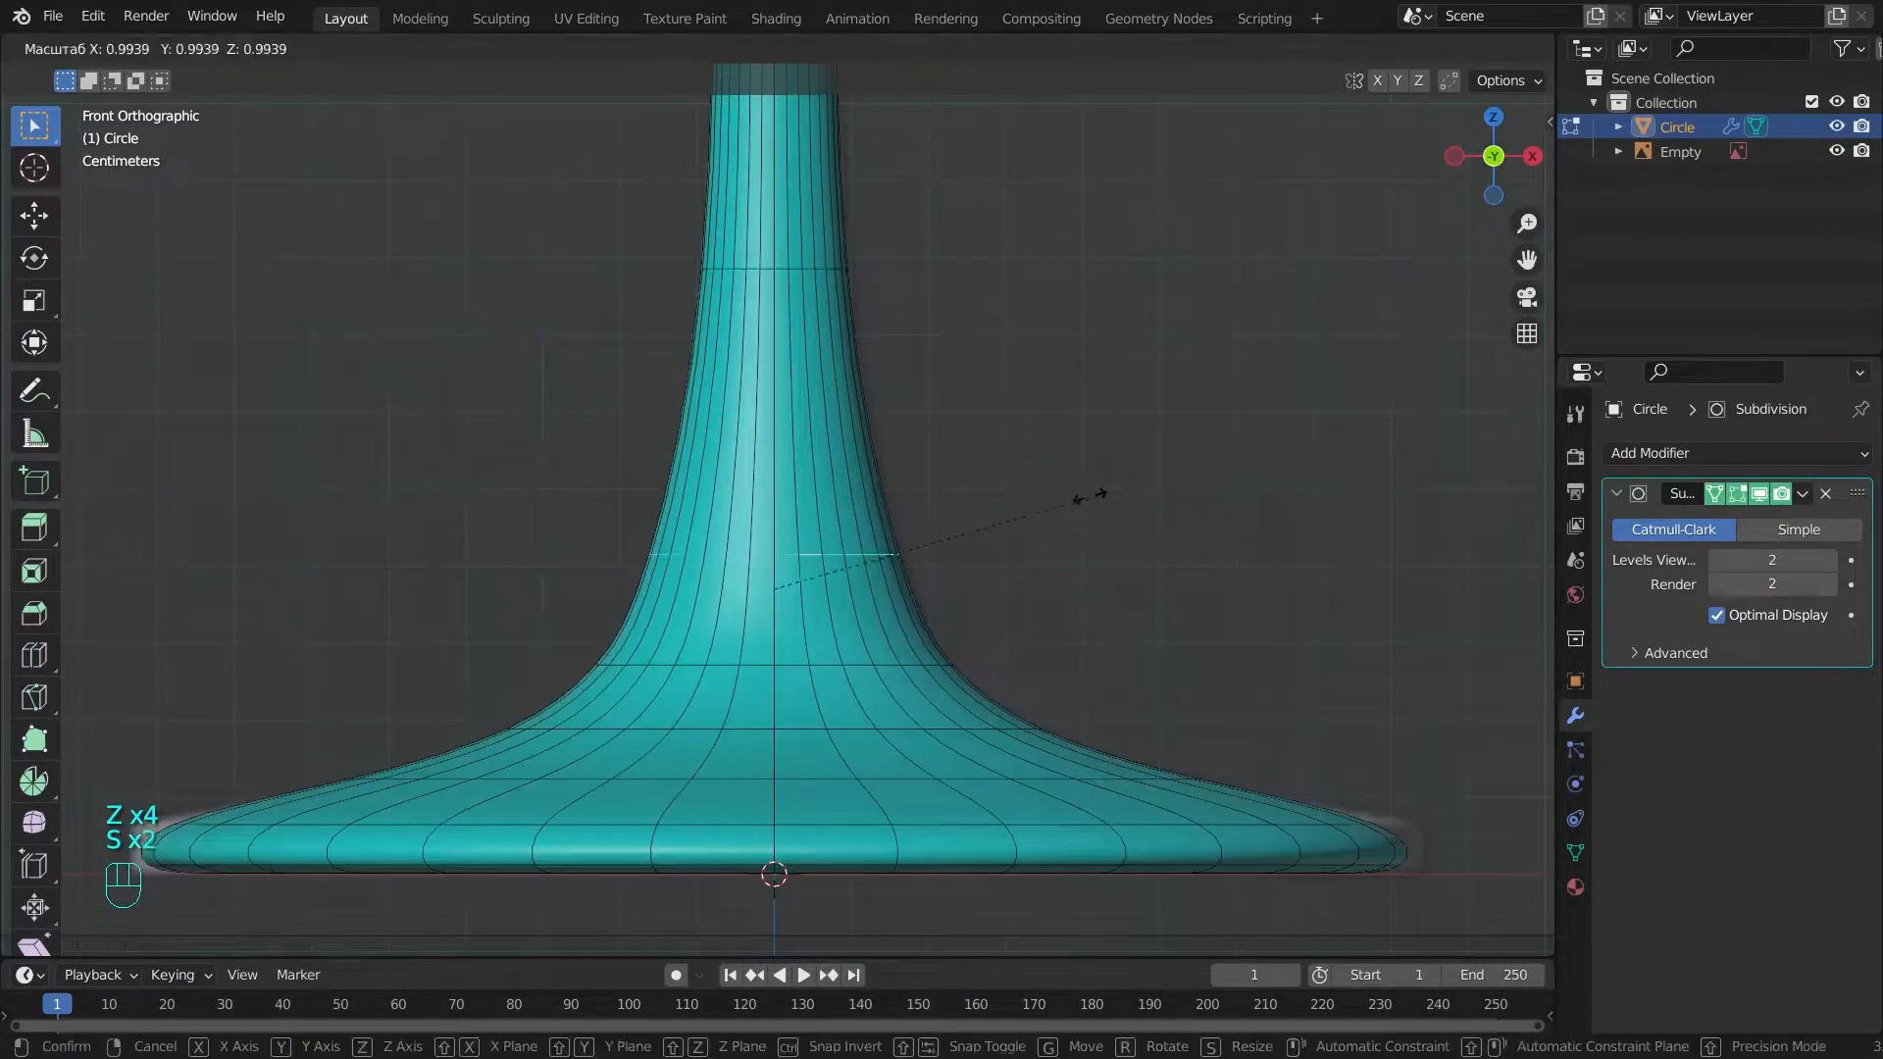
{"action": "left_click", "coordinate": [1091, 493]}
{"action": "left_click", "coordinate": [827, 667], "text": "alt"}
{"action": "key", "text": "s"}
{"action": "left_click", "coordinate": [983, 639]}
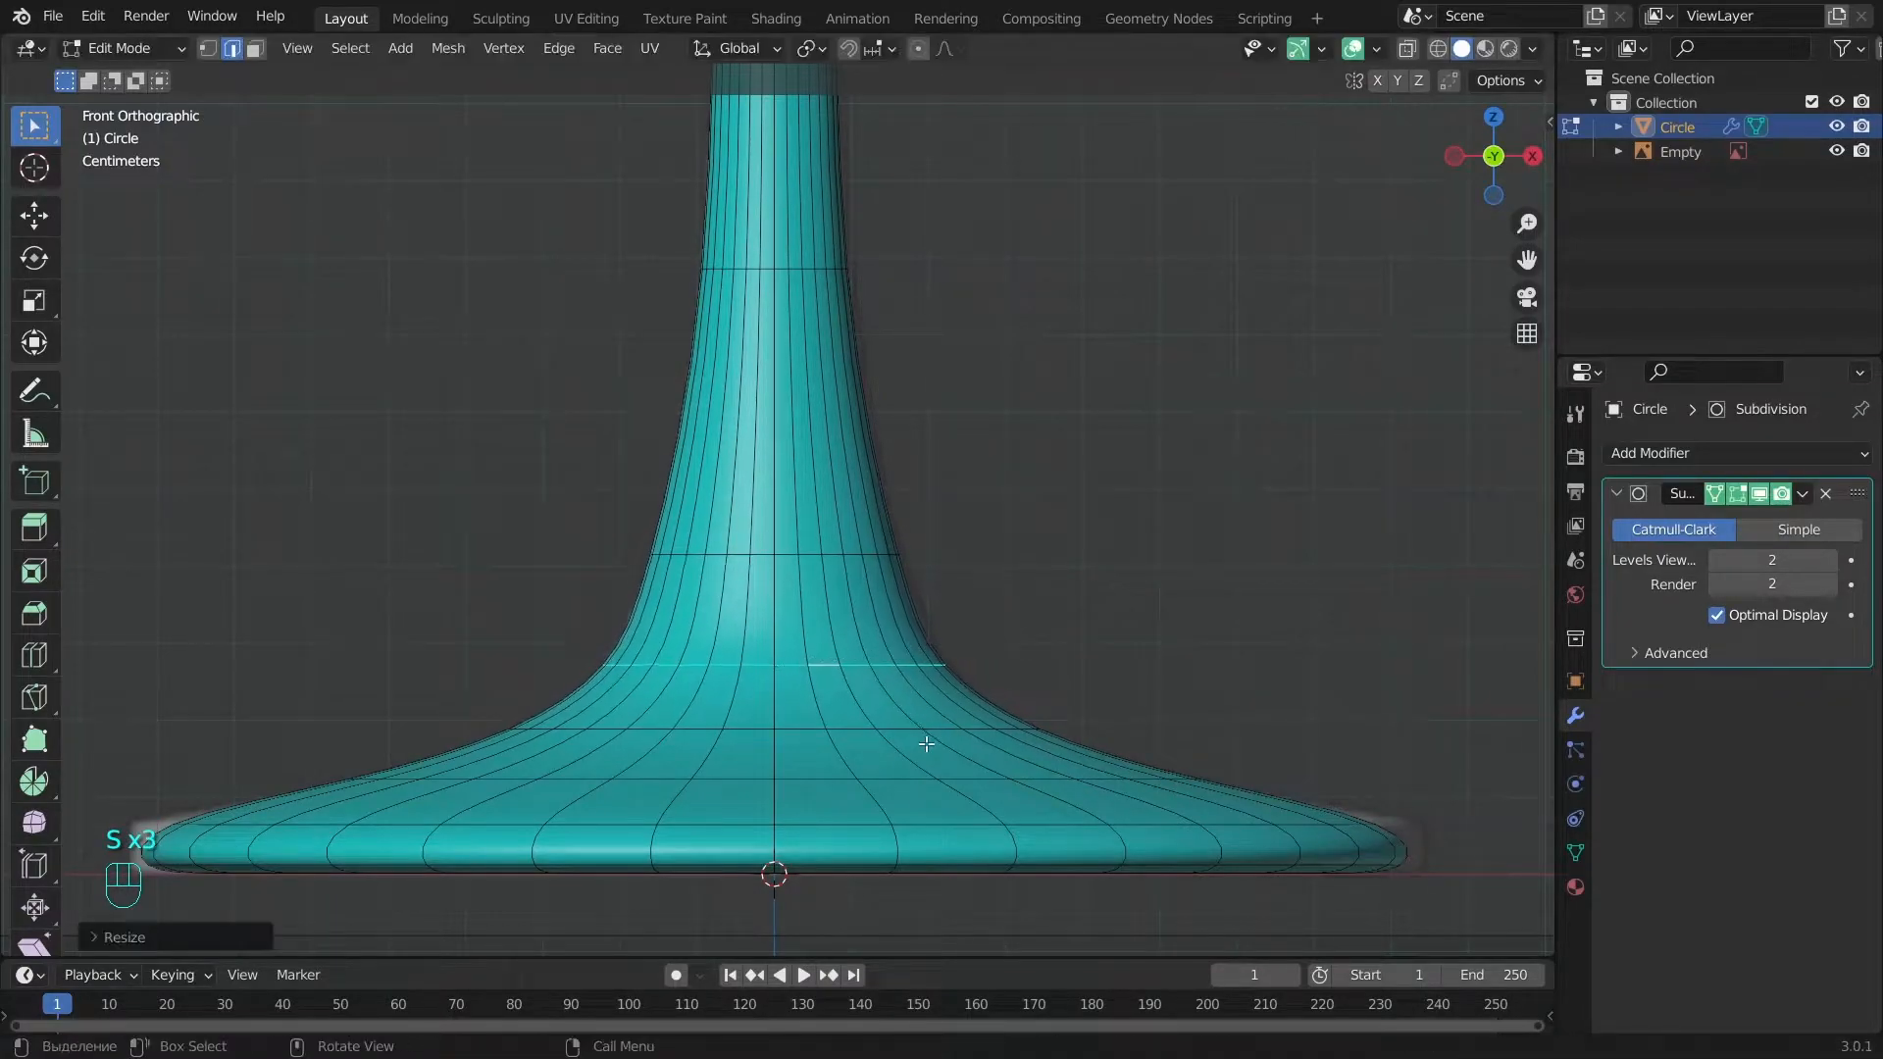
Rescale the edge loops on the upper slope of the foot to follow the reference, and return to Object Mode.
{"action": "left_click", "coordinate": [899, 733], "text": "alt"}
{"action": "key", "text": "s"}
{"action": "left_click", "coordinate": [1136, 647]}
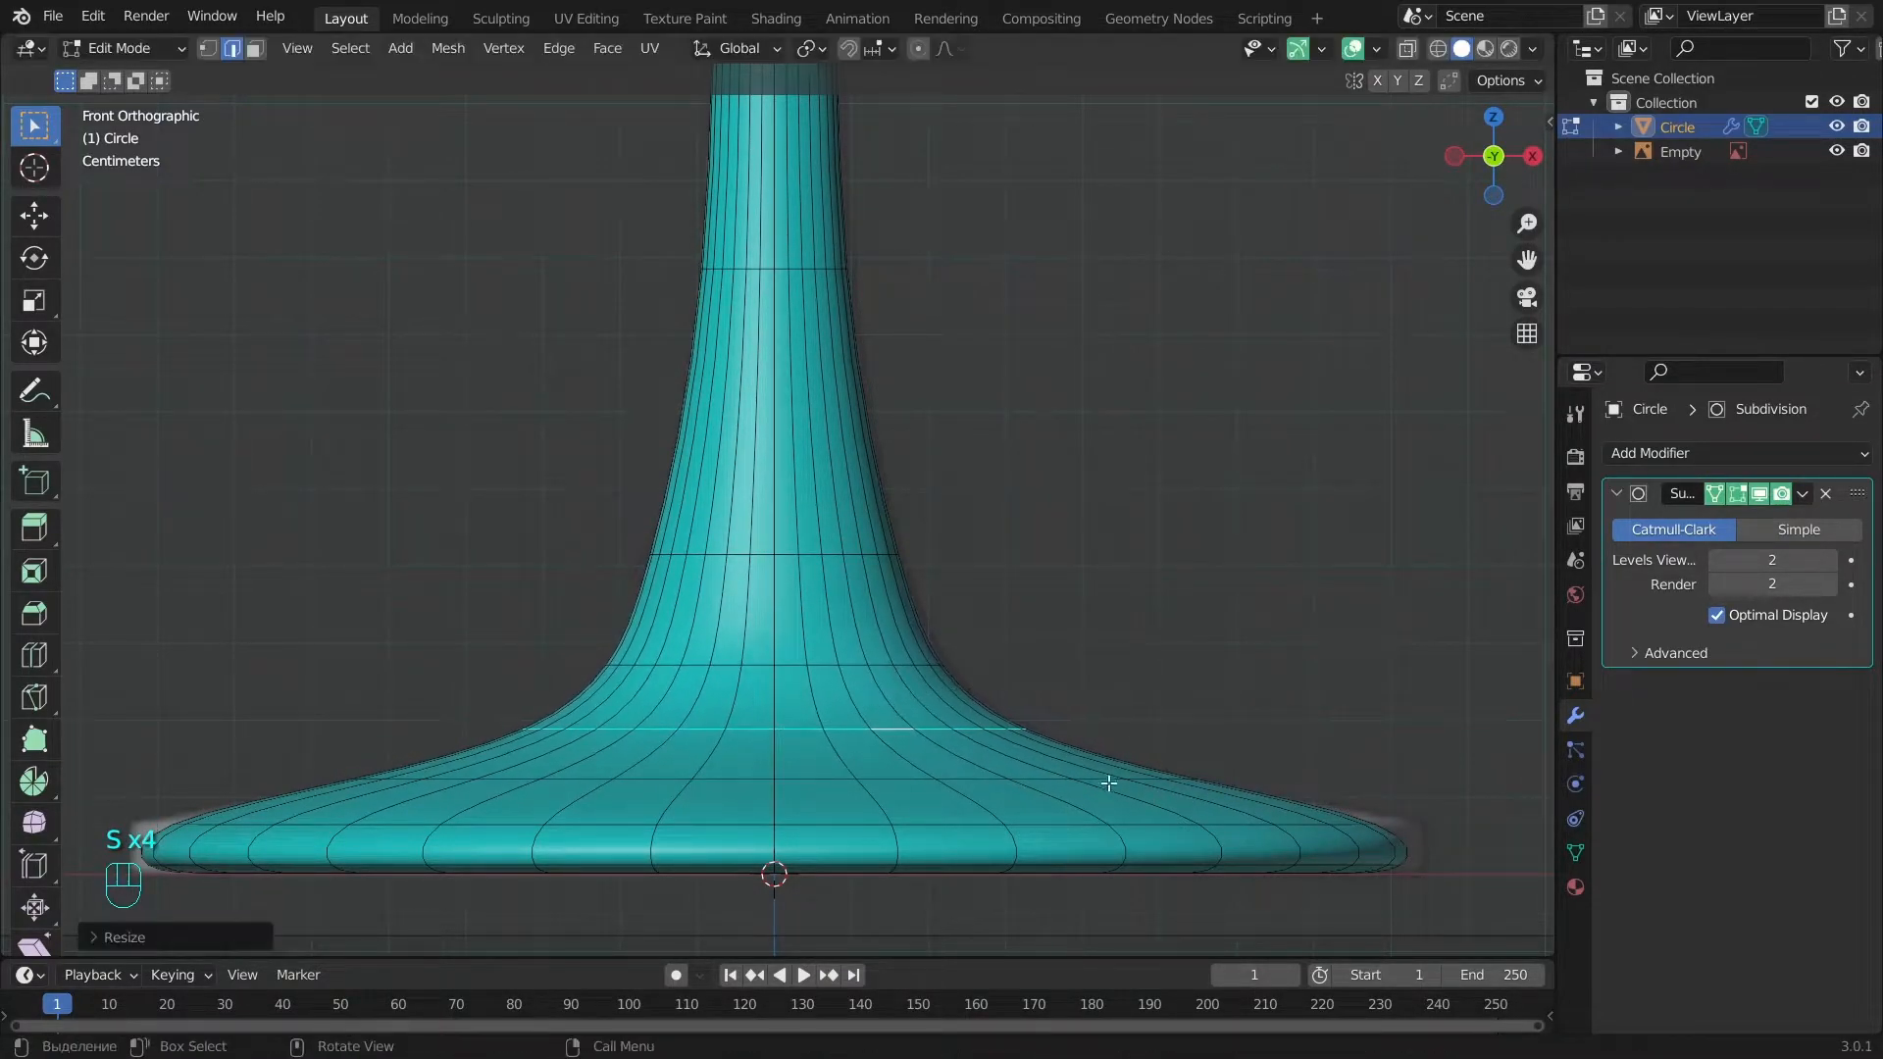
{"action": "key", "text": "s"}
{"action": "left_click", "coordinate": [1247, 706]}
{"action": "key", "text": "a"}
{"action": "key", "text": "Tab"}
{"action": "scroll", "coordinate": [1246, 706], "scroll_direction": "down", "scroll_amount": 8}
{"action": "key", "text": "a"}
Replace the glass's Subdivision modifier with a Solidify modifier 0.04 m thick.
{"action": "middle_click_drag", "start_coordinate": [918, 394], "coordinate": [952, 567], "text": "alt+shift"}
{"action": "middle_click_drag", "start_coordinate": [953, 442], "coordinate": [1032, 443], "text": "alt"}
{"action": "middle_click_drag", "start_coordinate": [1043, 412], "coordinate": [1105, 686], "text": "shift"}
{"action": "middle_click_drag", "start_coordinate": [1083, 549], "coordinate": [1090, 633], "text": "alt"}
{"action": "left_click", "coordinate": [961, 529]}
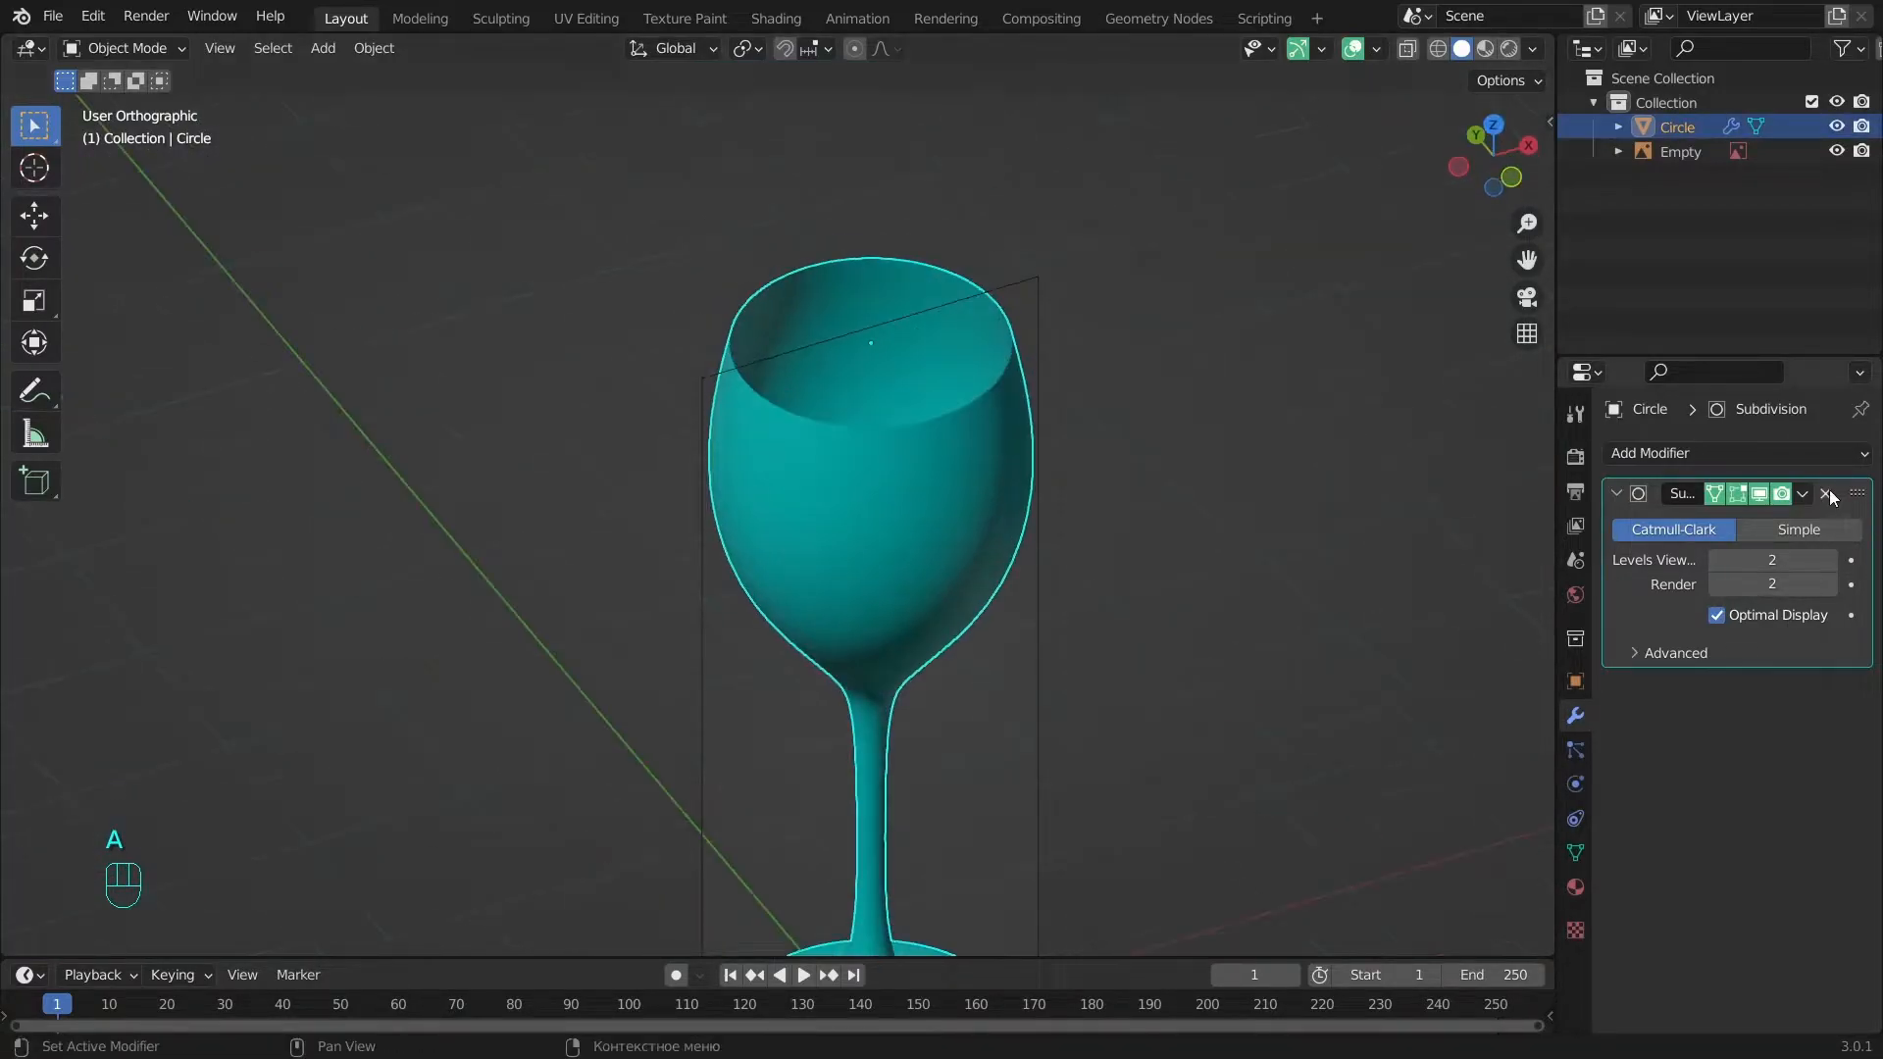
{"action": "left_click", "coordinate": [1828, 495]}
{"action": "left_click", "coordinate": [1703, 454]}
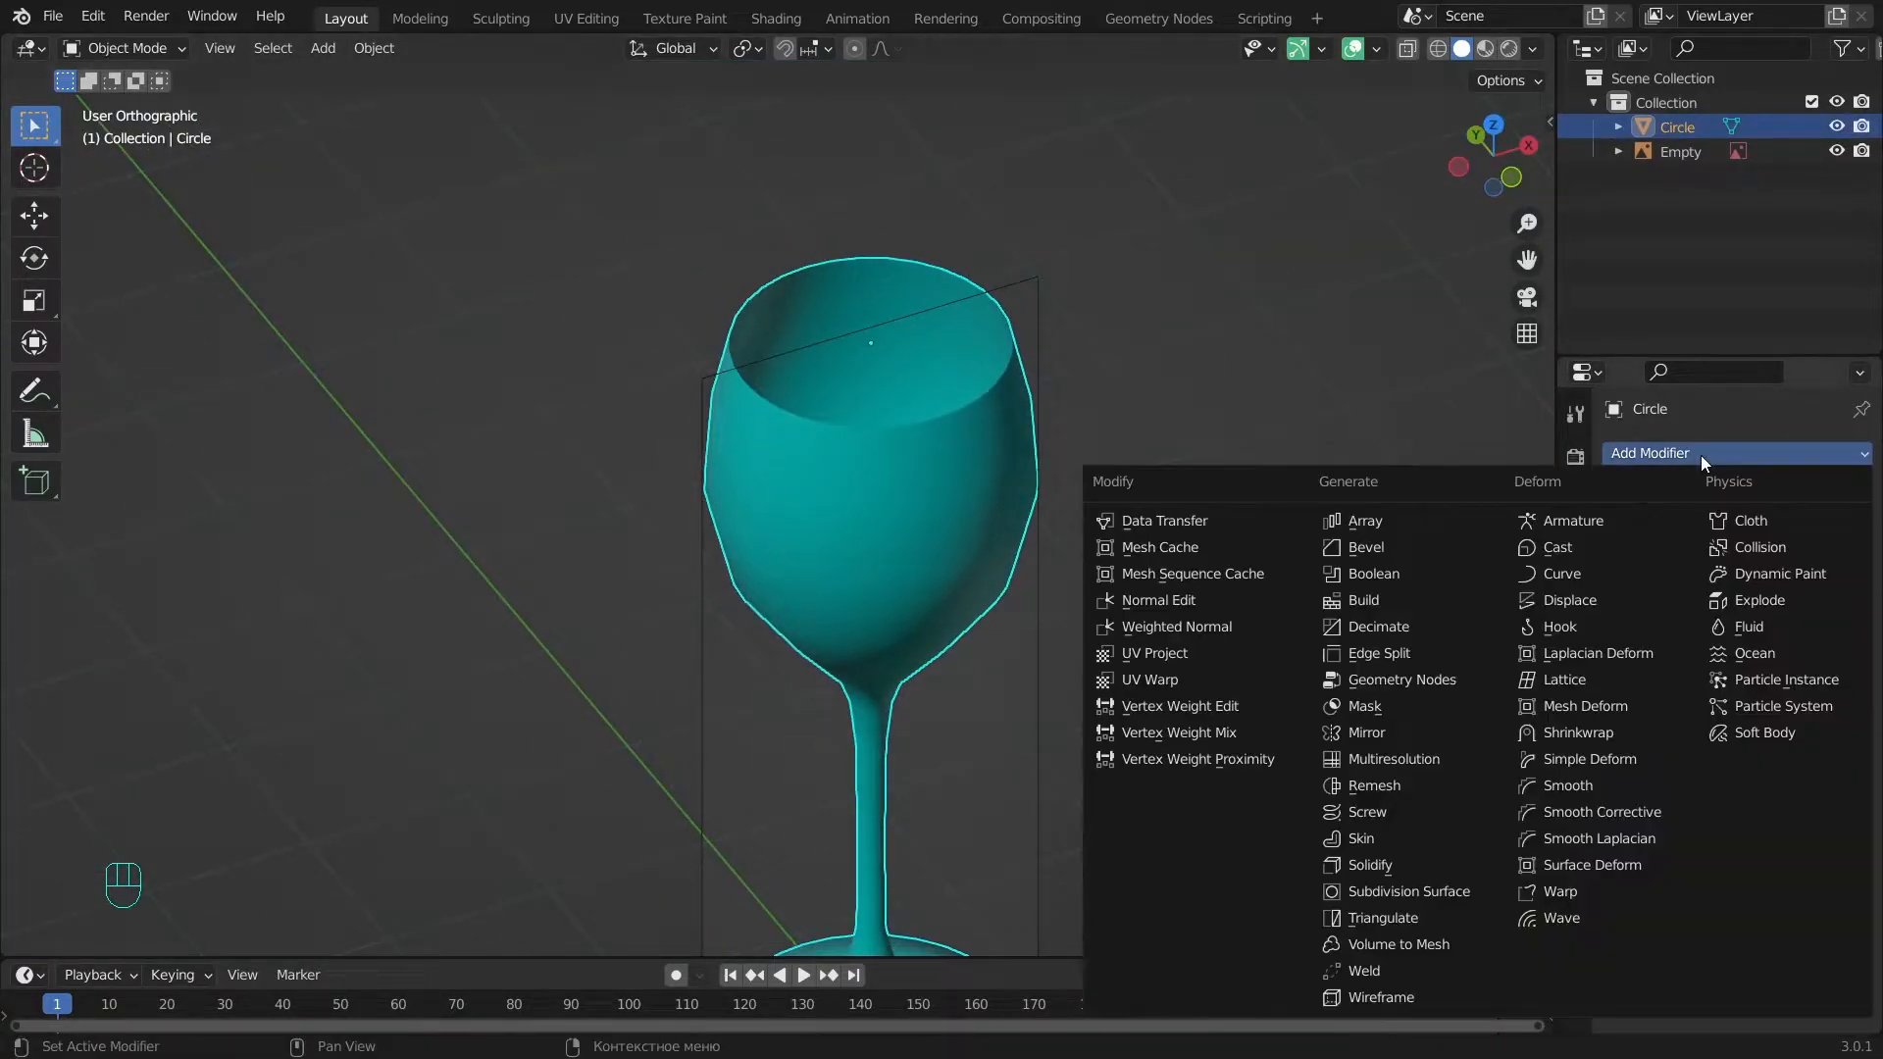
{"action": "left_click", "coordinate": [1373, 866]}
{"action": "scroll", "coordinate": [1471, 736], "scroll_direction": "up", "scroll_amount": 3}
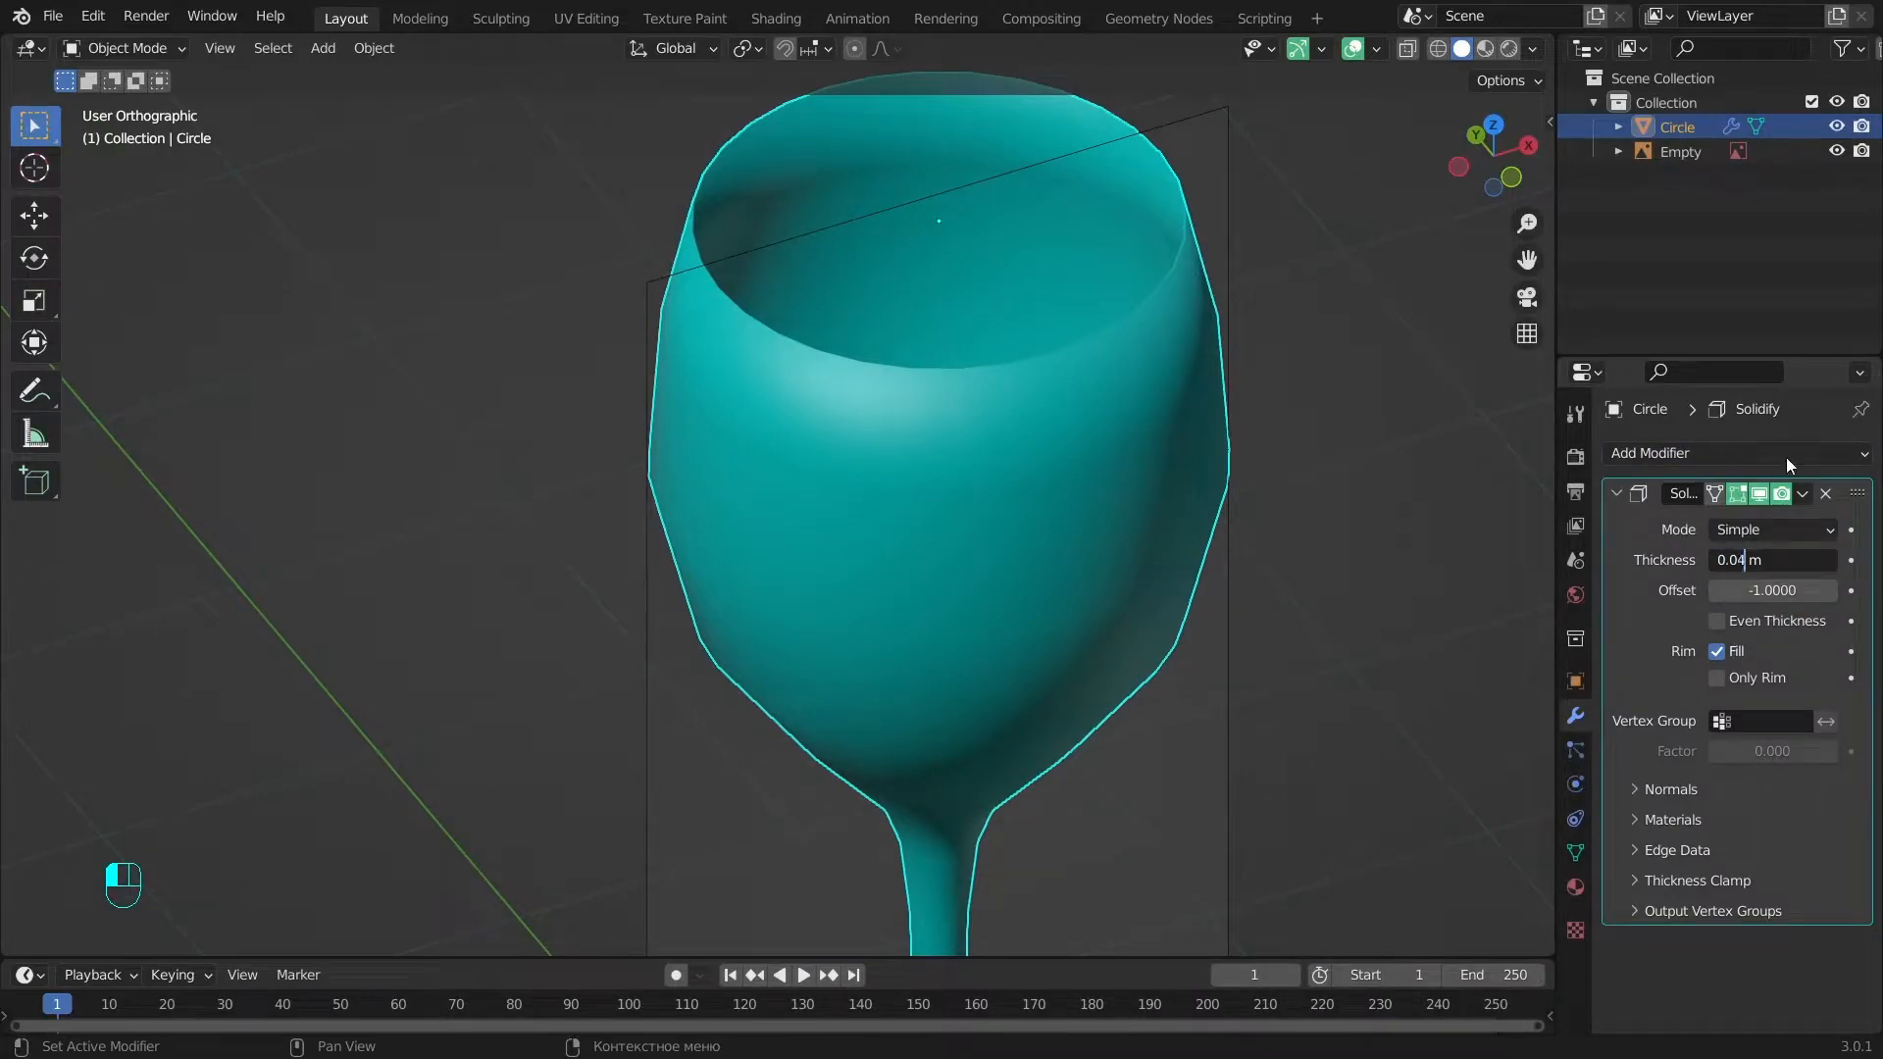
{"action": "key", "text": "Return"}
Set the glass to flat shading and deselect it.
{"action": "key", "text": "a"}
{"action": "right_click", "coordinate": [1052, 437]}
{"action": "left_click", "coordinate": [1197, 369]}
{"action": "right_click", "coordinate": [1149, 402]}
{"action": "left_click", "coordinate": [1108, 427]}
{"action": "key", "text": "a"}
Set the glass's Solidify offset to 1.0.
{"action": "scroll", "coordinate": [1095, 549], "scroll_direction": "down", "scroll_amount": 4}
{"action": "middle_click_drag", "start_coordinate": [1094, 549], "coordinate": [1079, 349]}
{"action": "scroll", "coordinate": [934, 681], "scroll_direction": "up", "scroll_amount": 2}
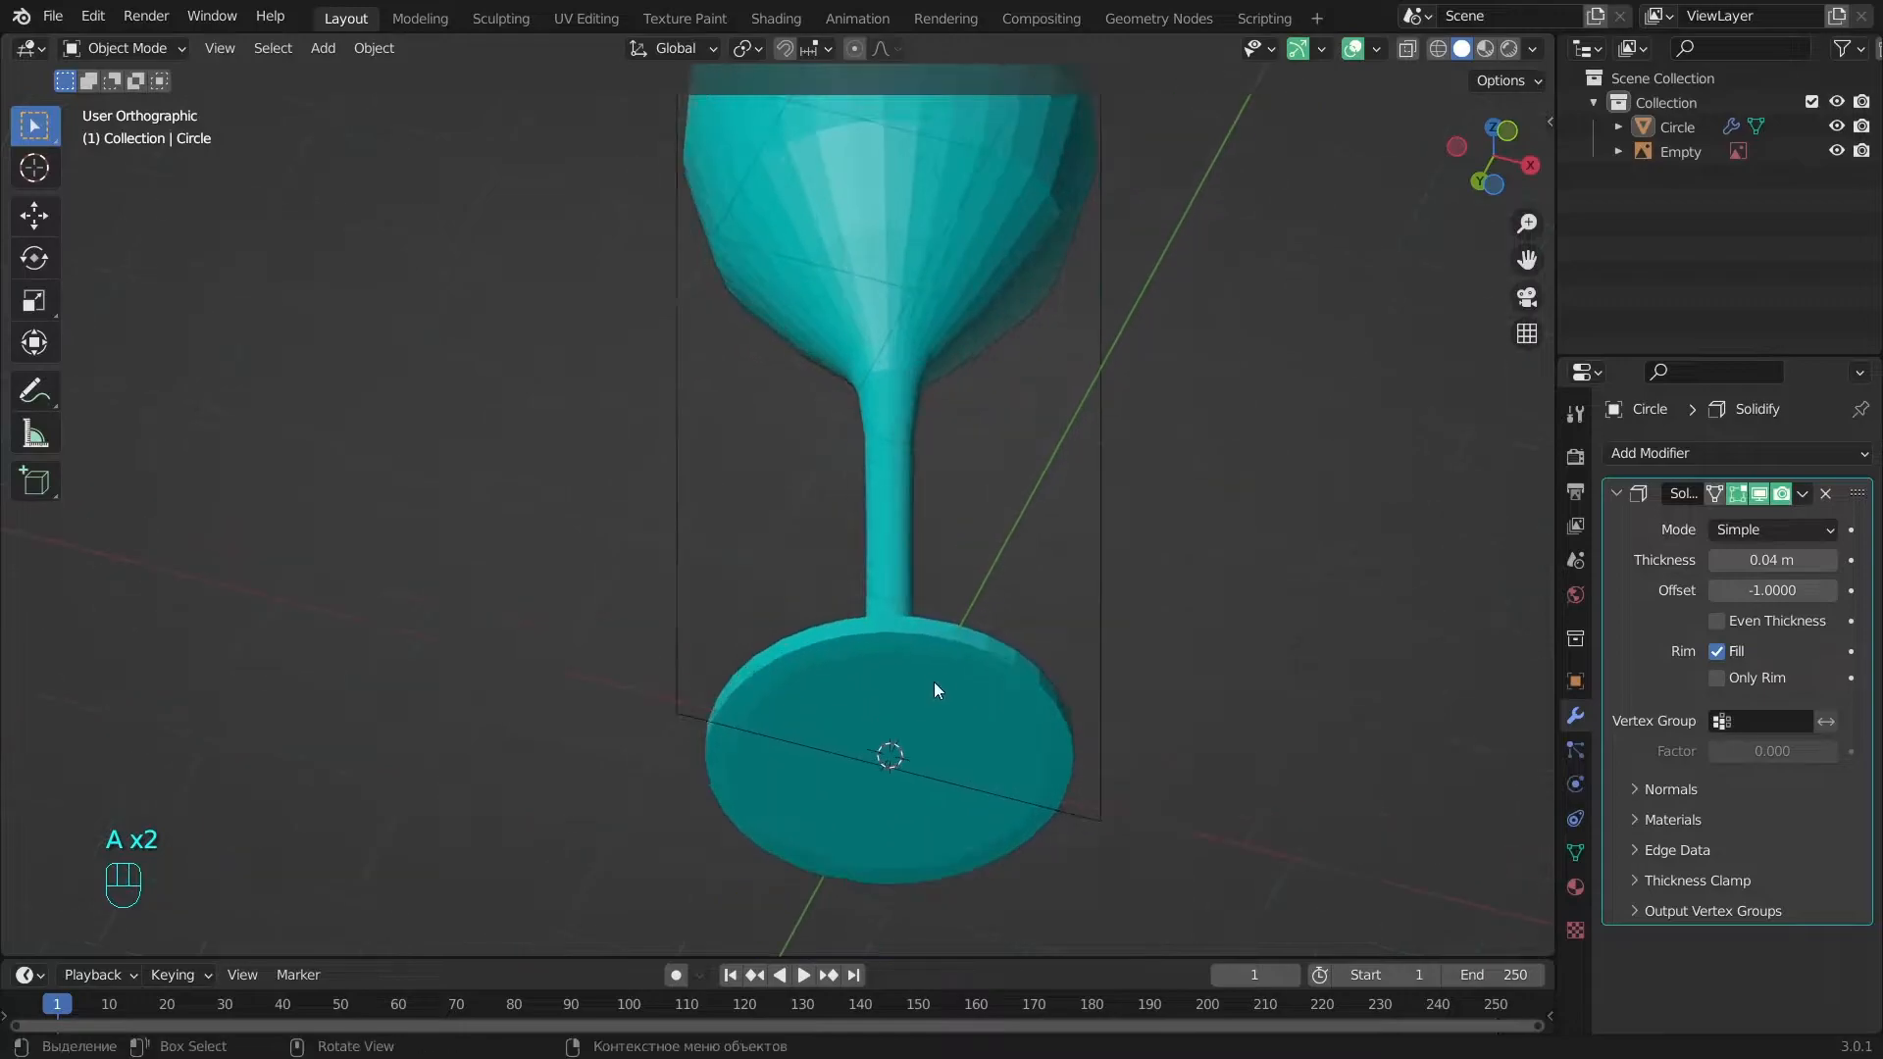
{"action": "left_click", "coordinate": [933, 682]}
{"action": "key", "text": "KP_1"}
{"action": "middle_click_drag", "start_coordinate": [961, 883], "coordinate": [949, 687], "text": "shift"}
{"action": "scroll", "coordinate": [949, 687], "scroll_direction": "up", "scroll_amount": 3}
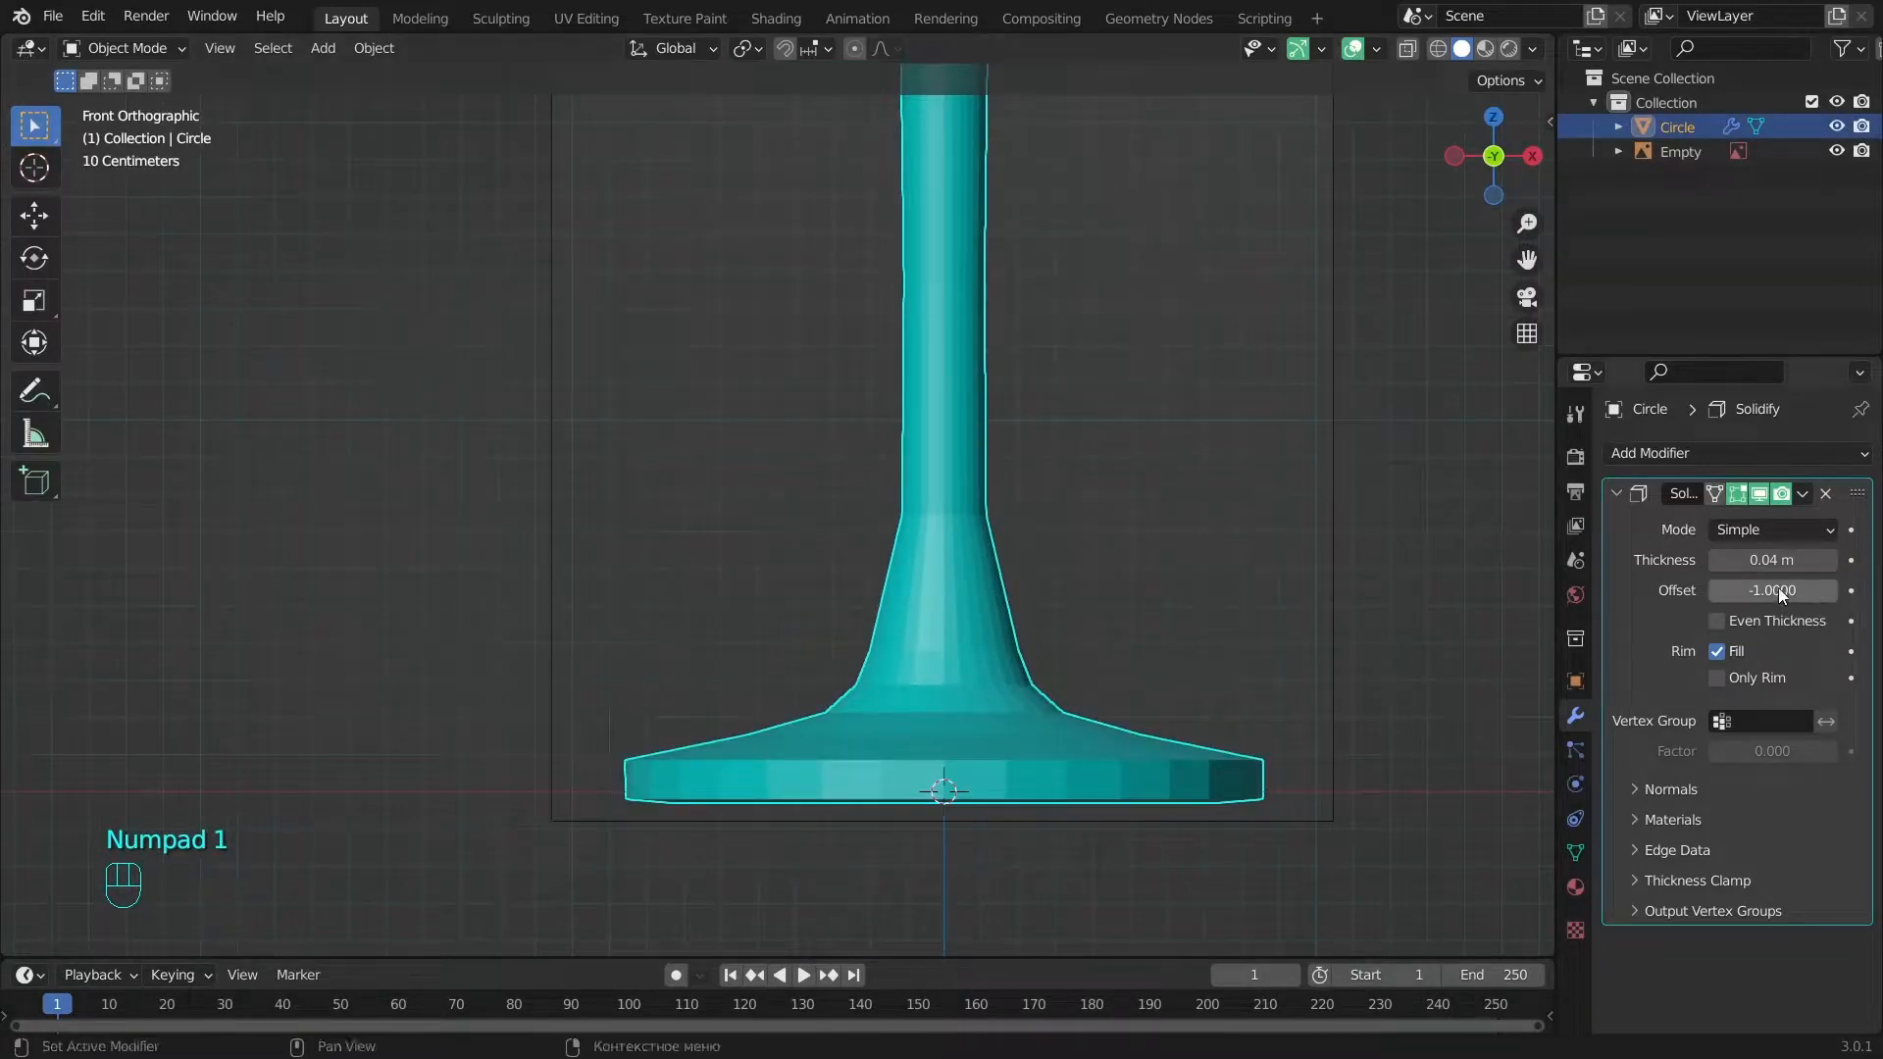
{"action": "left_click_drag", "start_coordinate": [1726, 590], "coordinate": [1837, 590]}
Examine the thickened bowl, rim and stem in front and angled views, toggling the shading for comparison with the reference.
{"action": "left_click_drag", "start_coordinate": [1261, 392], "coordinate": [1175, 606], "text": "alt+shift"}
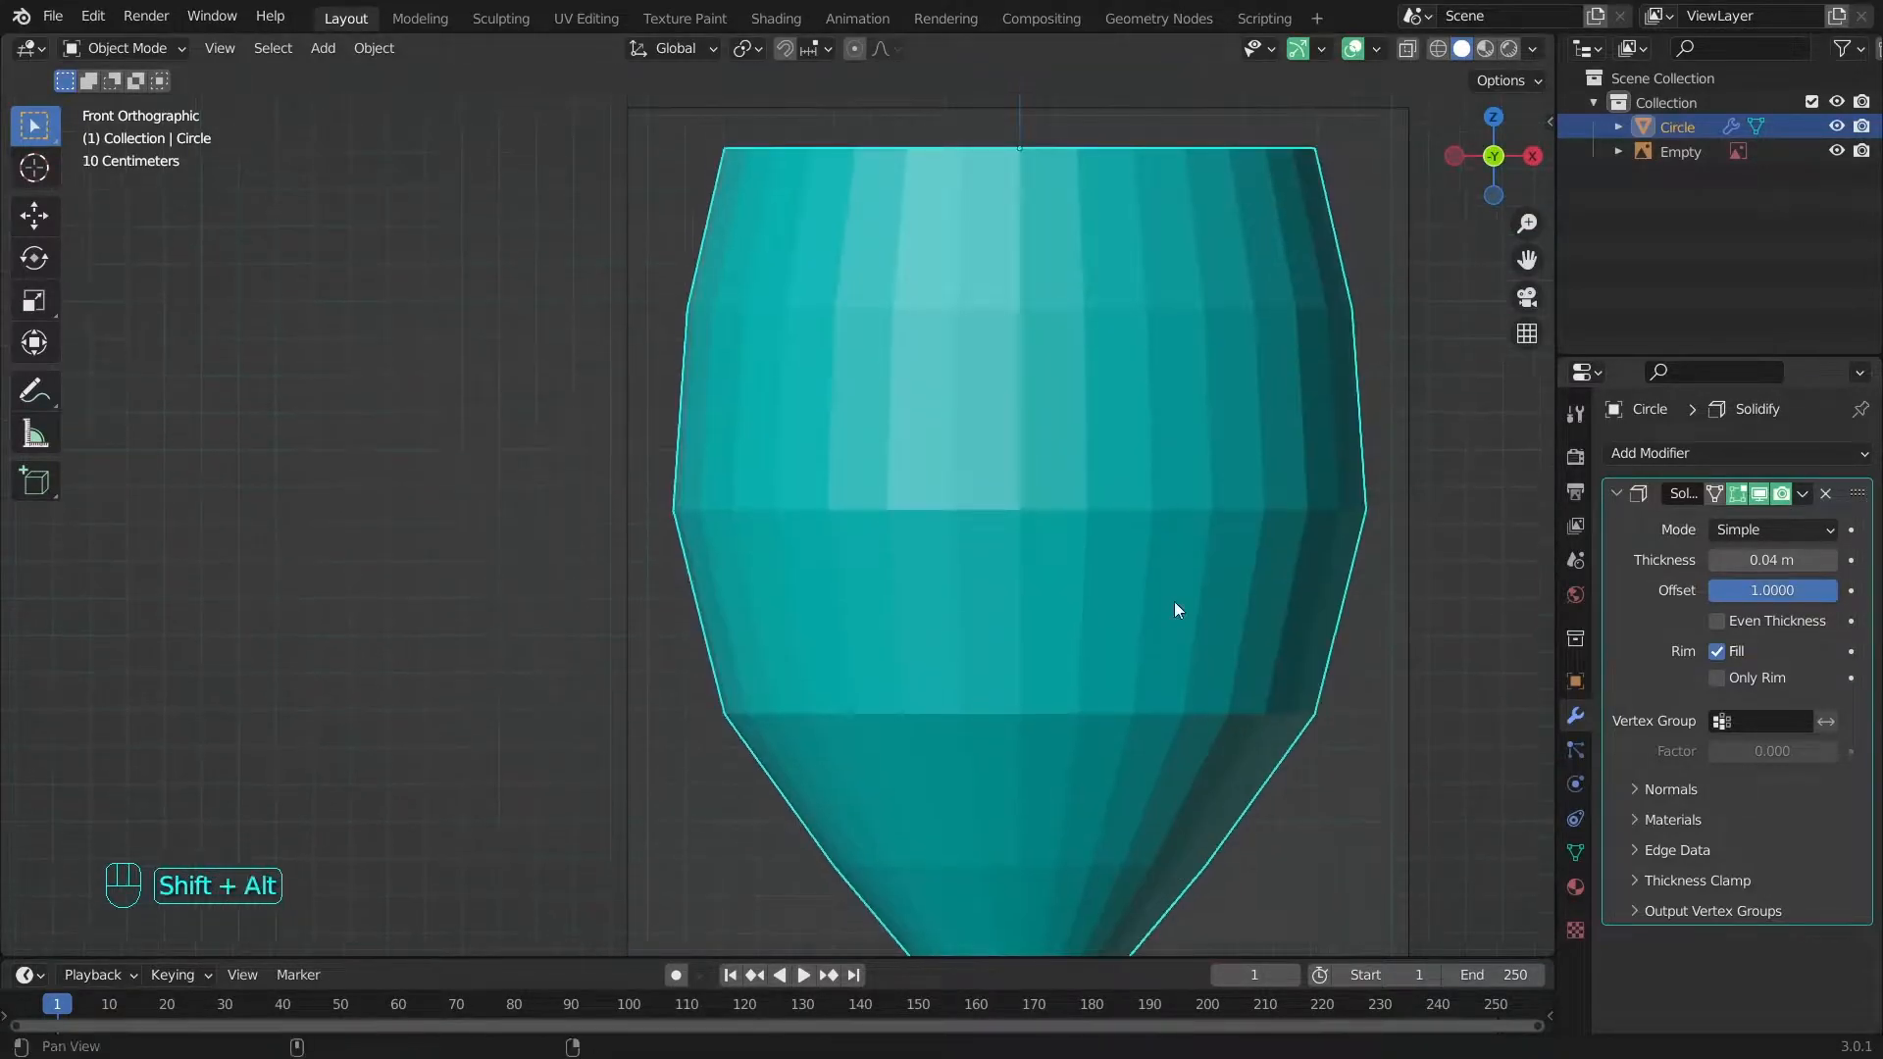
{"action": "left_click_drag", "start_coordinate": [1106, 397], "coordinate": [1127, 485], "text": "alt"}
{"action": "scroll", "coordinate": [1127, 484], "scroll_direction": "down", "scroll_amount": 2}
{"action": "scroll", "coordinate": [1126, 484], "scroll_direction": "up", "scroll_amount": 2}
{"action": "key", "text": "z"}
{"action": "key", "text": "z"}
{"action": "key", "text": "KP_1"}
{"action": "key", "text": "z"}
{"action": "scroll", "coordinate": [1126, 485], "scroll_direction": "down", "scroll_amount": 5}
{"action": "key", "text": "z"}
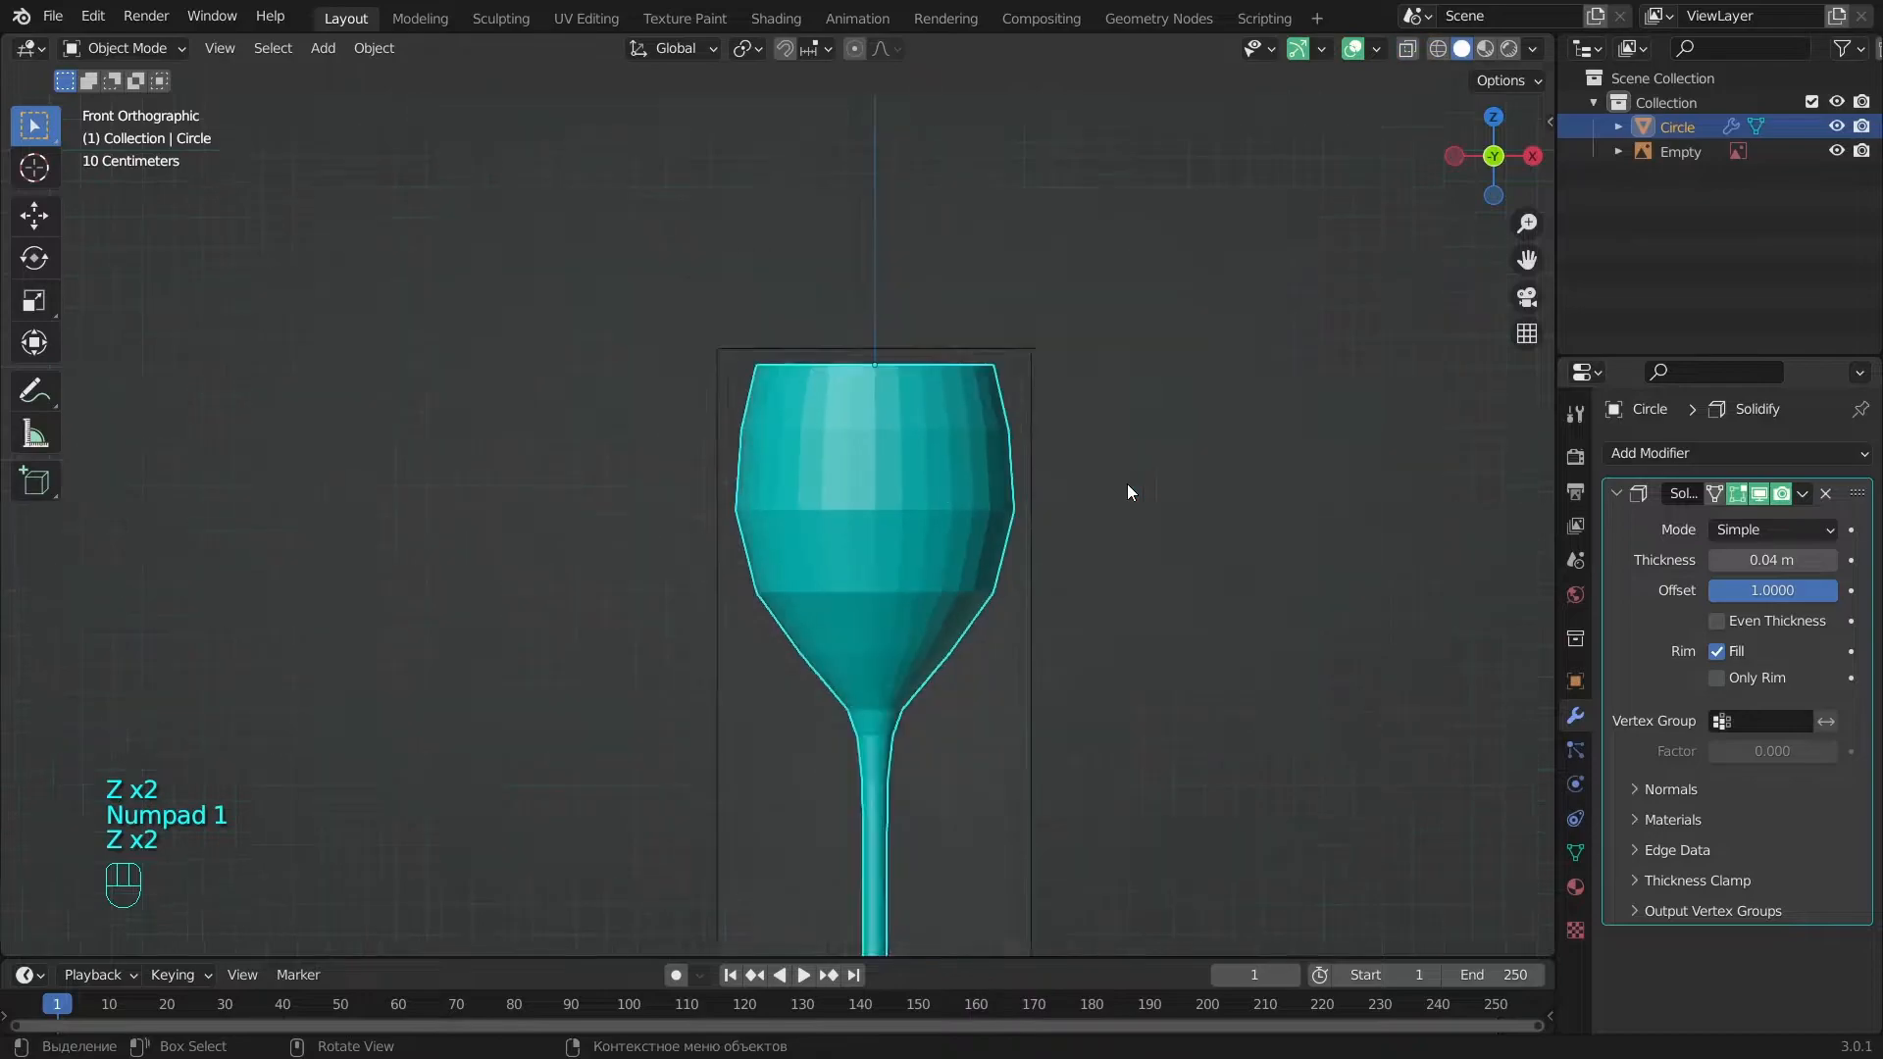
{"action": "key", "text": "alt+a"}
{"action": "left_click_drag", "start_coordinate": [979, 750], "coordinate": [912, 514], "text": "alt"}
{"action": "left_click_drag", "start_coordinate": [1109, 758], "coordinate": [1063, 501], "text": "alt+shift"}
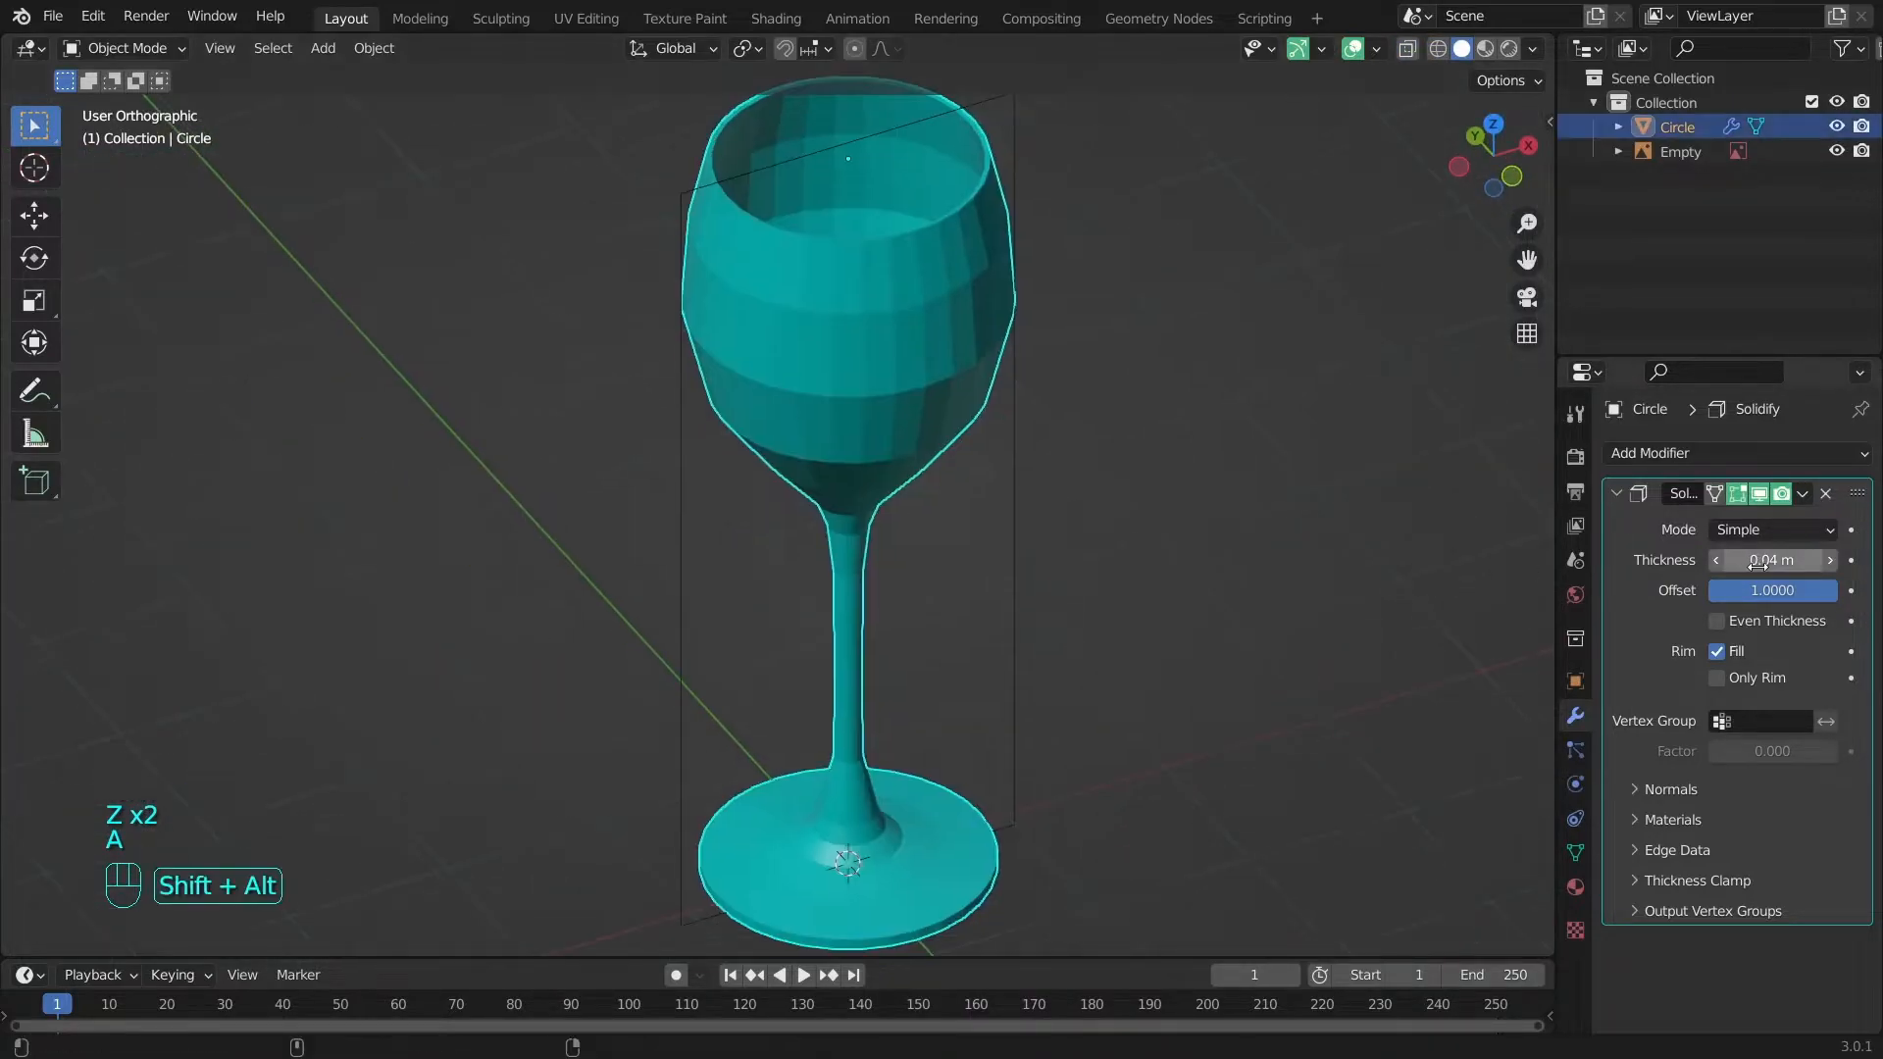
Add a Bevel modifier to the glass with an amount of 0.005 m and 2 segments.
{"action": "left_click", "coordinate": [1628, 493]}
{"action": "left_click", "coordinate": [1661, 451]}
{"action": "left_click", "coordinate": [1373, 552]}
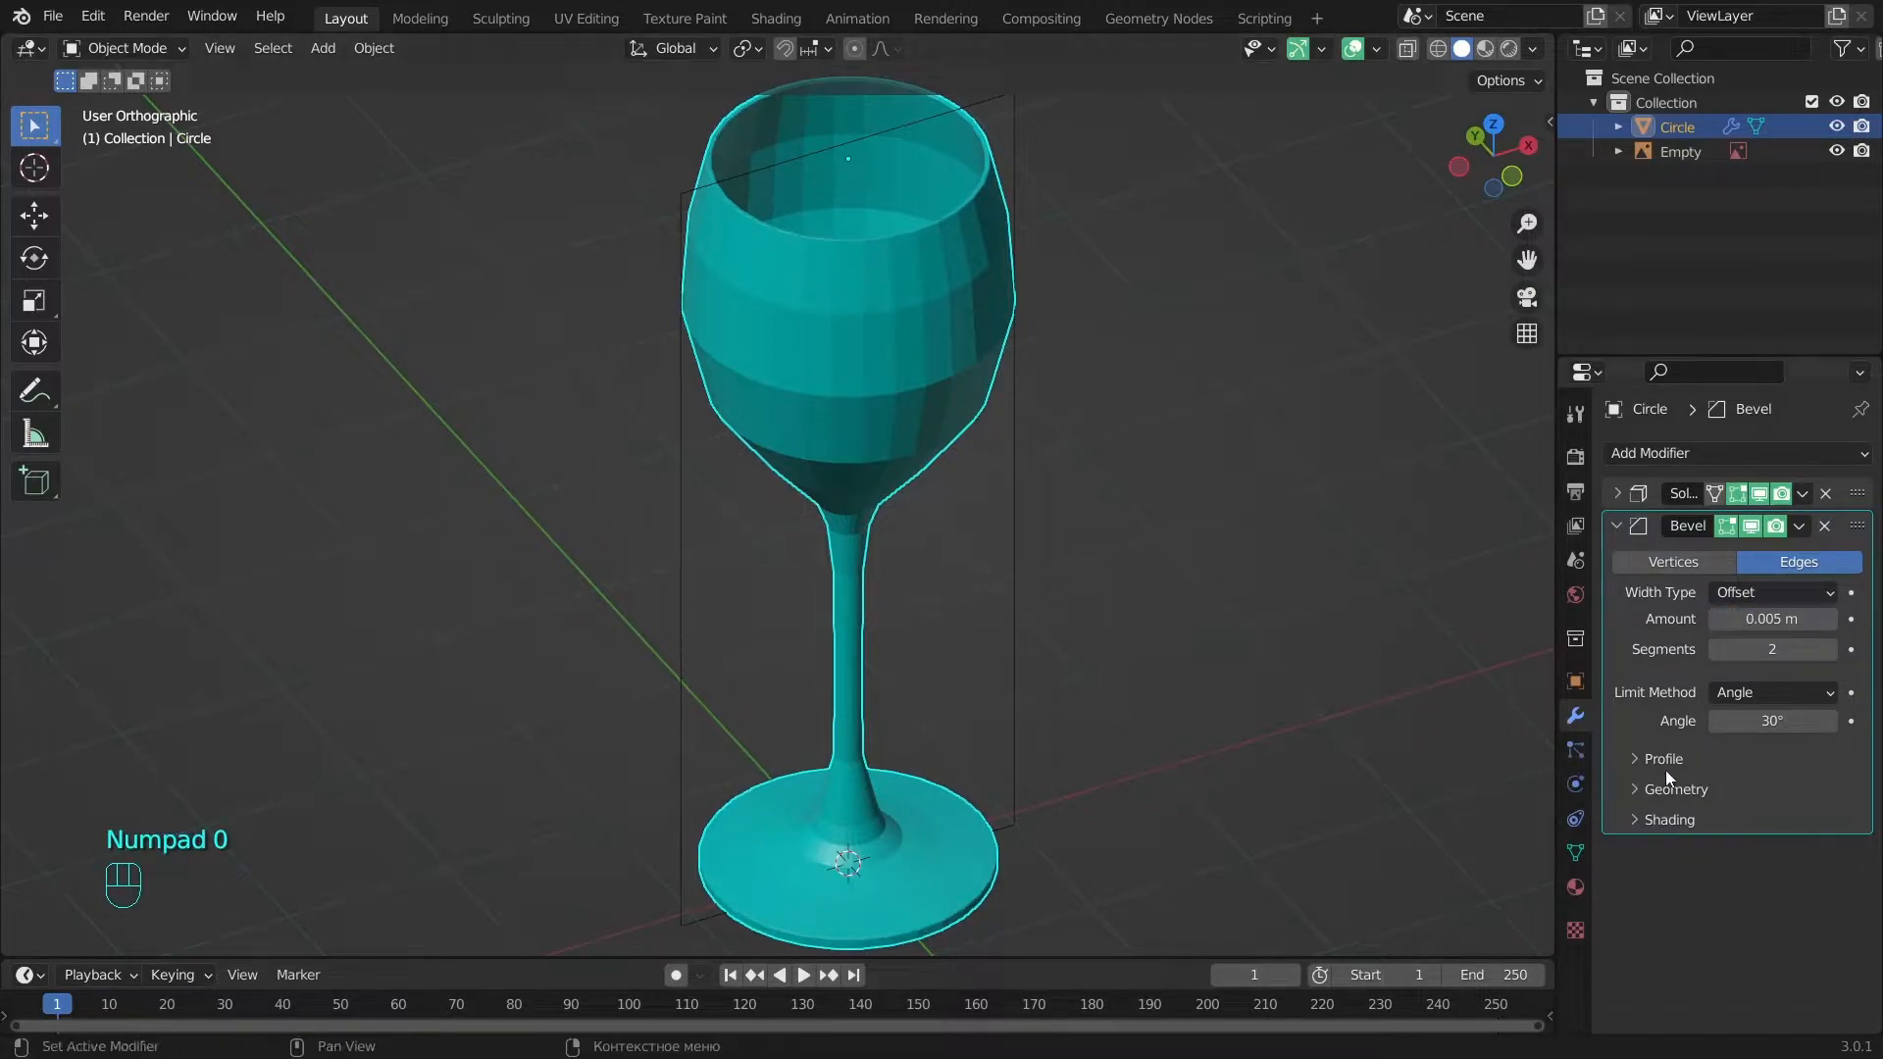
{"action": "middle_click_drag", "start_coordinate": [927, 390], "coordinate": [1124, 632], "text": "alt"}
Add a Subdivision Surface modifier with viewport level 2 to the glass and shade it smooth.
{"action": "left_click", "coordinate": [1628, 528]}
{"action": "left_click", "coordinate": [1661, 453]}
{"action": "left_click", "coordinate": [1344, 892]}
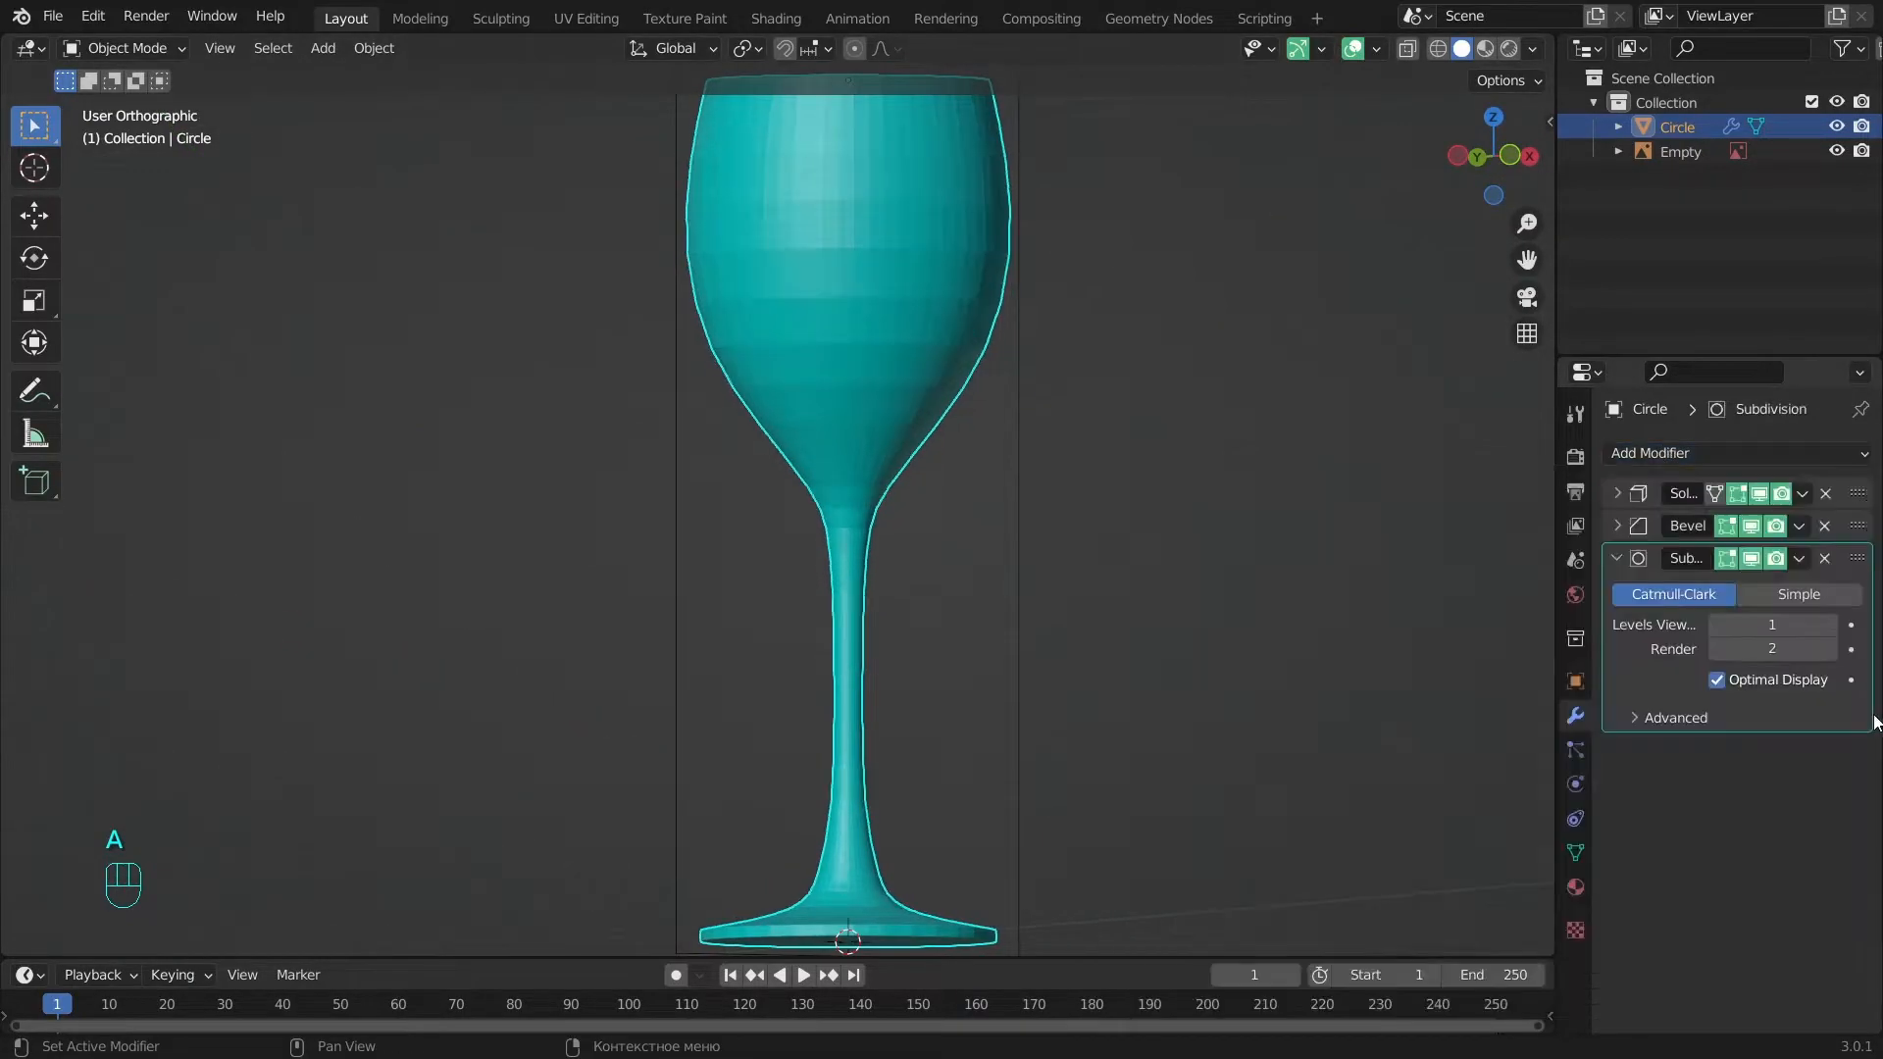
{"action": "right_click", "coordinate": [910, 243]}
{"action": "left_click", "coordinate": [902, 217]}
{"action": "key", "text": "a"}
{"action": "key", "text": "a"}
Examine the smoothed glass's rim, bowl and foot from the front and at an angle.
{"action": "middle_click_drag", "start_coordinate": [912, 233], "coordinate": [977, 492], "text": "alt"}
{"action": "key", "text": "KP_1"}
{"action": "middle_click_drag", "start_coordinate": [890, 684], "coordinate": [1027, 755], "text": "alt+shift"}
{"action": "scroll", "coordinate": [897, 584], "scroll_direction": "up", "scroll_amount": 2}
{"action": "middle_click_drag", "start_coordinate": [1044, 574], "coordinate": [1045, 703], "text": "alt+shift"}
{"action": "scroll", "coordinate": [961, 706], "scroll_direction": "down", "scroll_amount": 1}
{"action": "mouse_move", "coordinate": [891, 505]}
{"action": "middle_mouse_down", "text": "alt"}
{"action": "mouse_move", "coordinate": [885, 692]}
{"action": "mouse_move", "coordinate": [867, 480]}
{"action": "middle_mouse_up", "text": "alt"}
{"action": "key", "text": "KP_1"}
{"action": "scroll", "coordinate": [873, 480], "scroll_direction": "down", "scroll_amount": 2}
{"action": "middle_click_drag", "start_coordinate": [971, 543], "coordinate": [926, 426], "text": "alt+shift"}
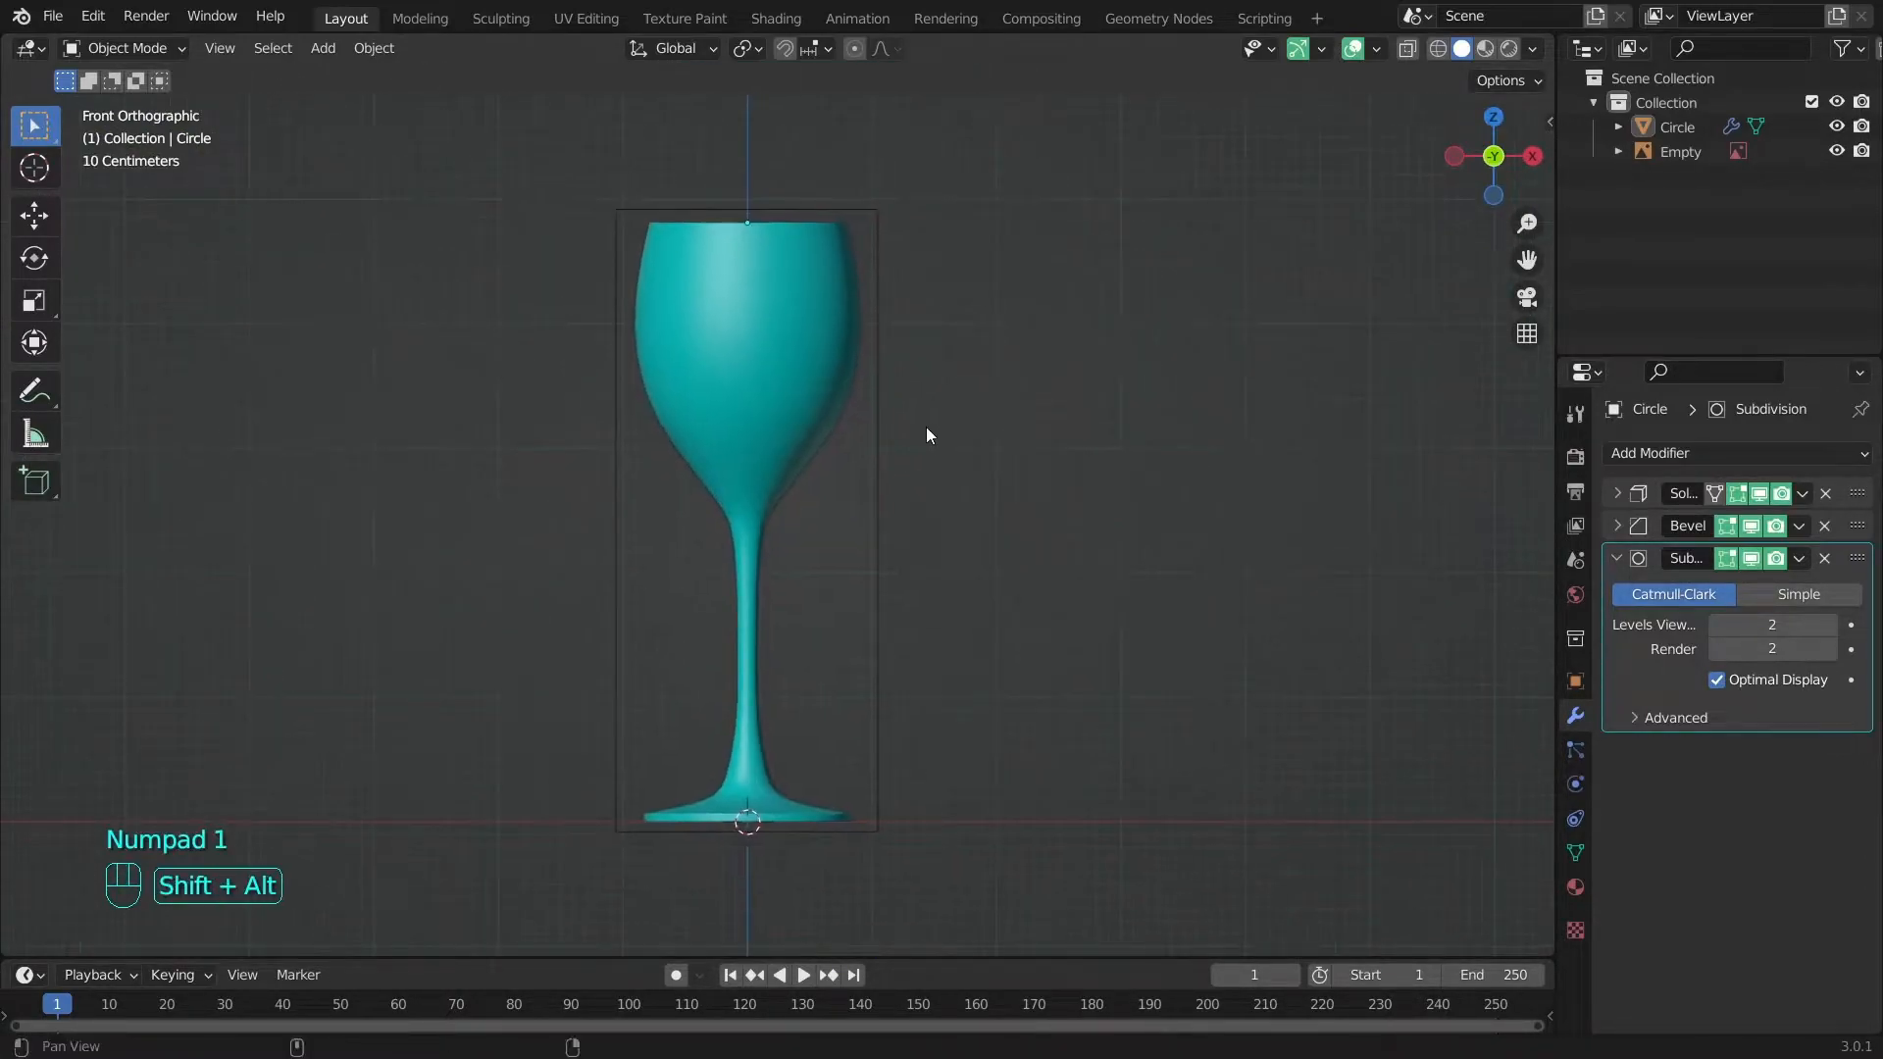
Collapse the glass's modifier settings and hide the reference image.
{"action": "left_click", "coordinate": [1616, 558]}
{"action": "middle_click_drag", "start_coordinate": [1004, 603], "coordinate": [931, 698], "text": "alt"}
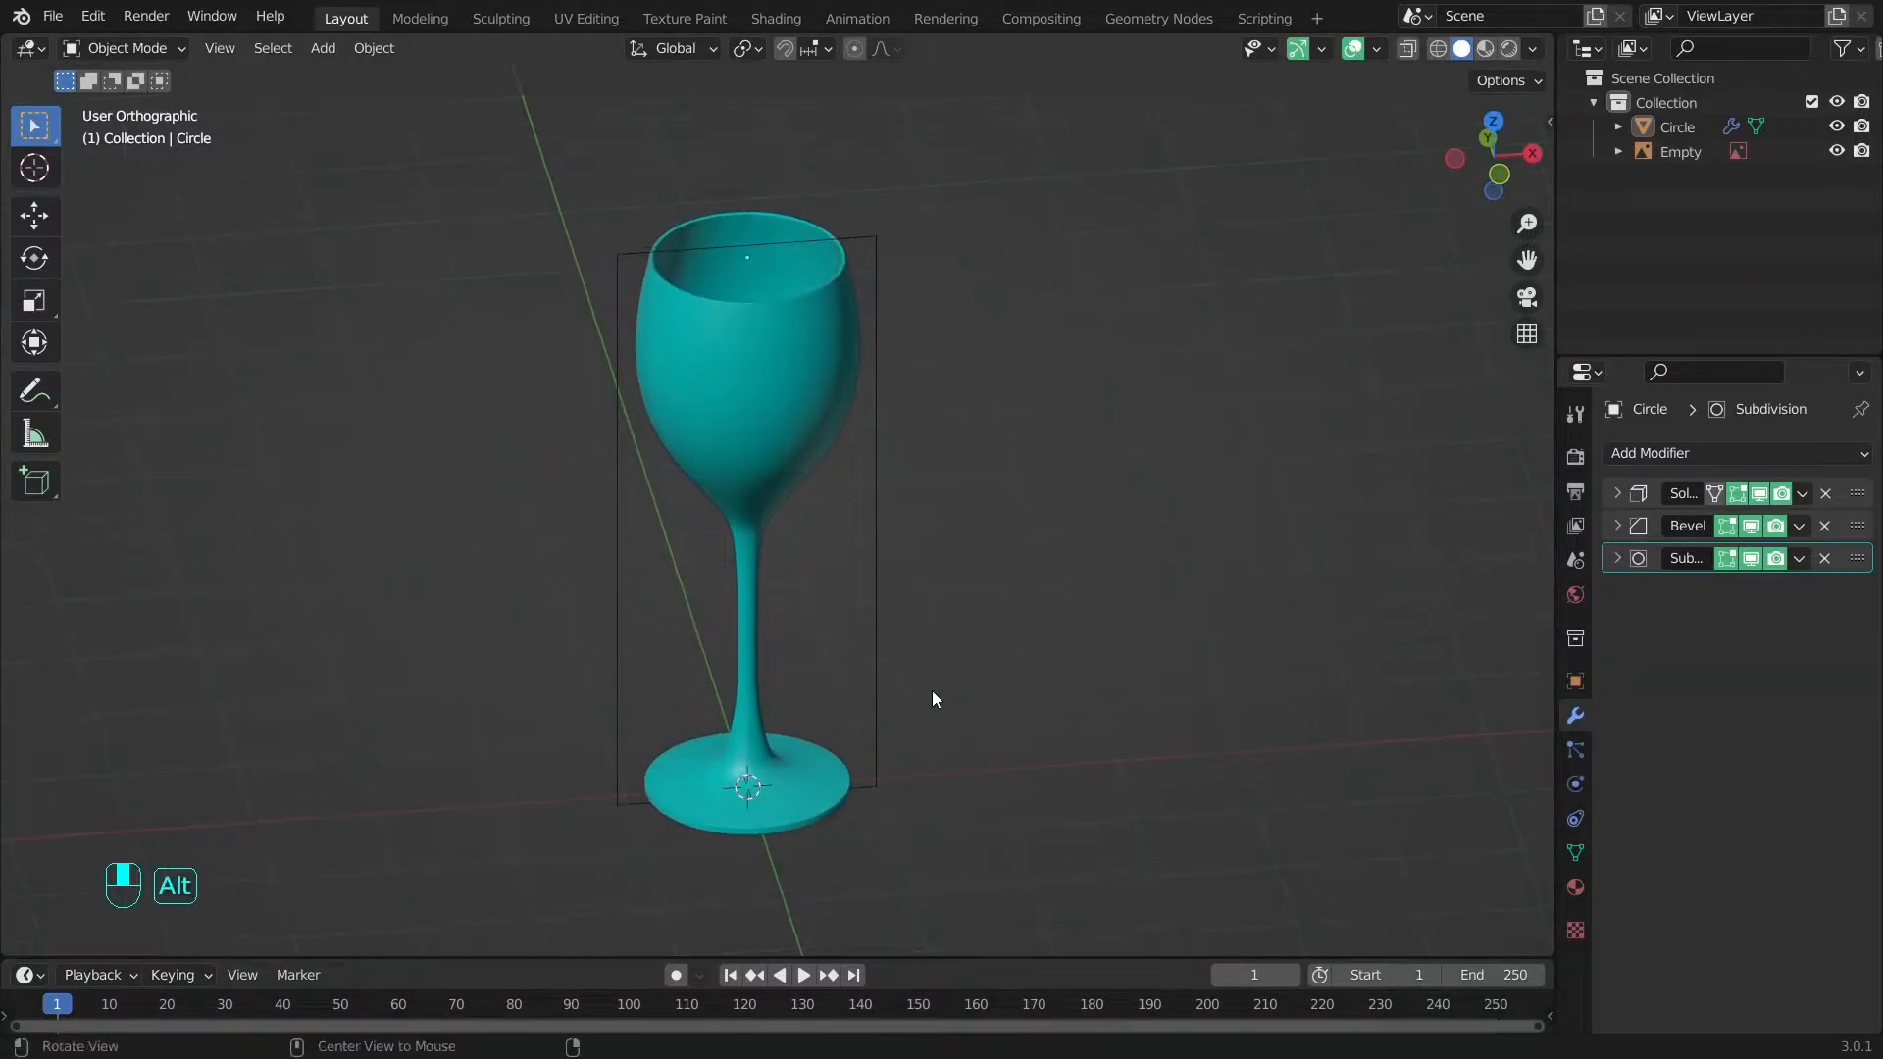
{"action": "left_click", "coordinate": [871, 257]}
{"action": "key", "text": "h"}
Add a mesh circle at the base of the glass and scale it by 5.
{"action": "key", "text": "KP_7"}
{"action": "key", "text": "shift+a"}
{"action": "mouse_move", "coordinate": [843, 335]}
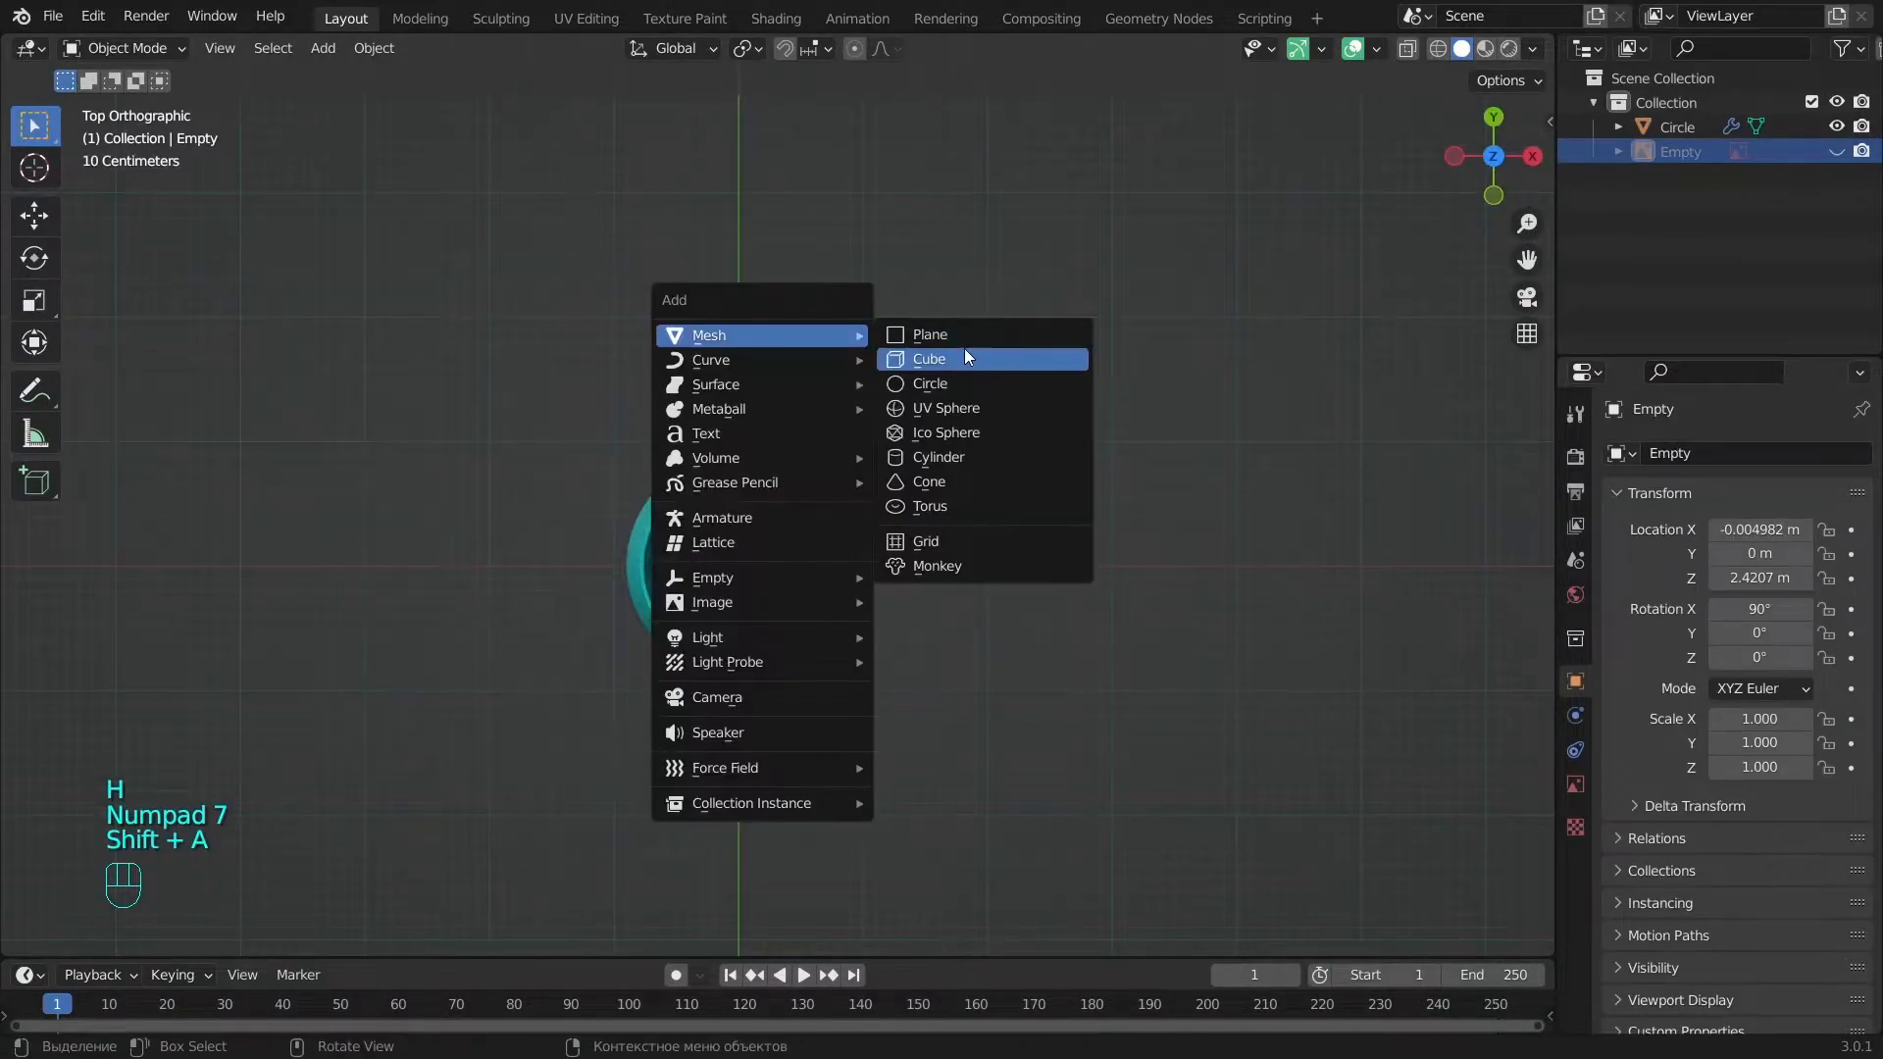
{"action": "left_click", "coordinate": [934, 382]}
{"action": "key", "text": "s"}
{"action": "key", "text": "KP_5"}
{"action": "key", "text": "Return"}
Fill the new circle with a face in Edit Mode.
{"action": "key", "text": "Tab"}
{"action": "key", "text": "a"}
{"action": "middle_click_drag", "start_coordinate": [1003, 532], "coordinate": [1065, 408]}
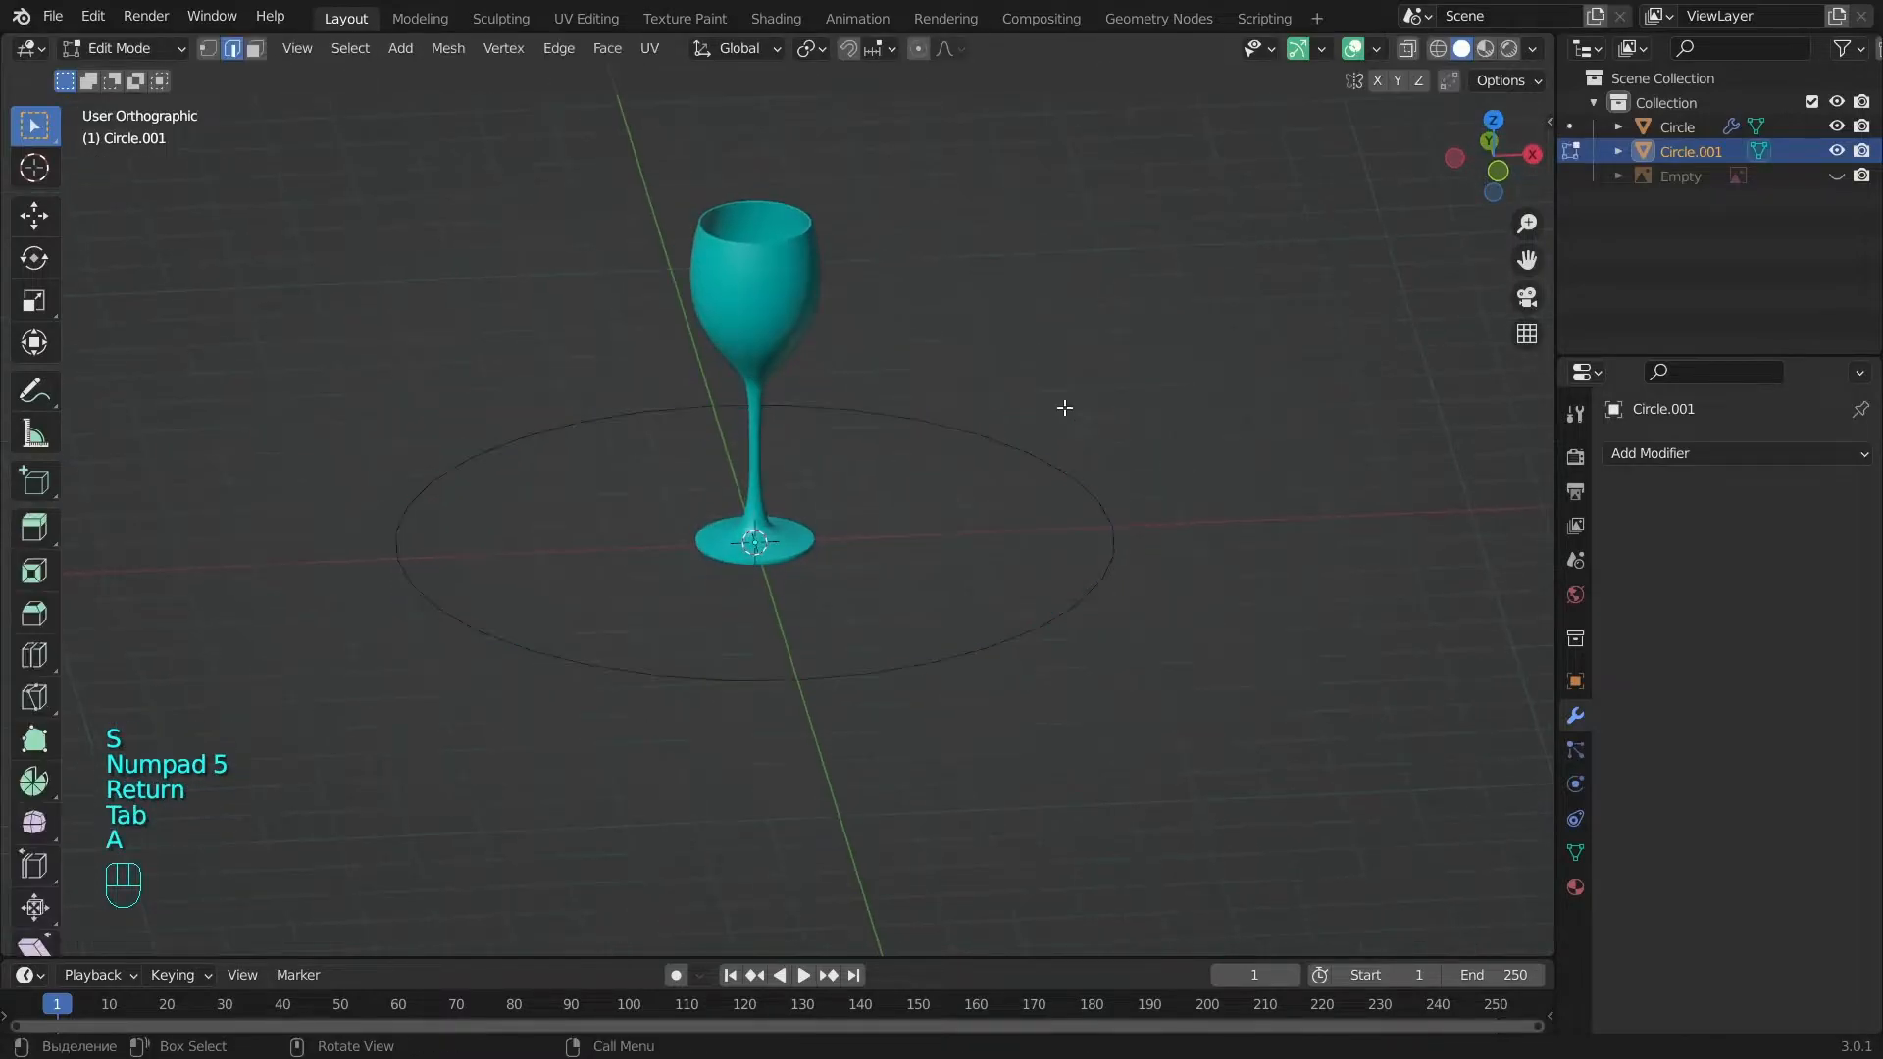
{"action": "key", "text": "f"}
Extrude the filled circle slightly downward along Z to form a thin tabletop disc.
{"action": "key", "text": "KP_1"}
{"action": "scroll", "coordinate": [1020, 522], "scroll_direction": "up", "scroll_amount": 10}
{"action": "key", "text": "a"}
{"action": "key", "text": "a"}
{"action": "scroll", "coordinate": [1021, 525], "scroll_direction": "down", "scroll_amount": 8}
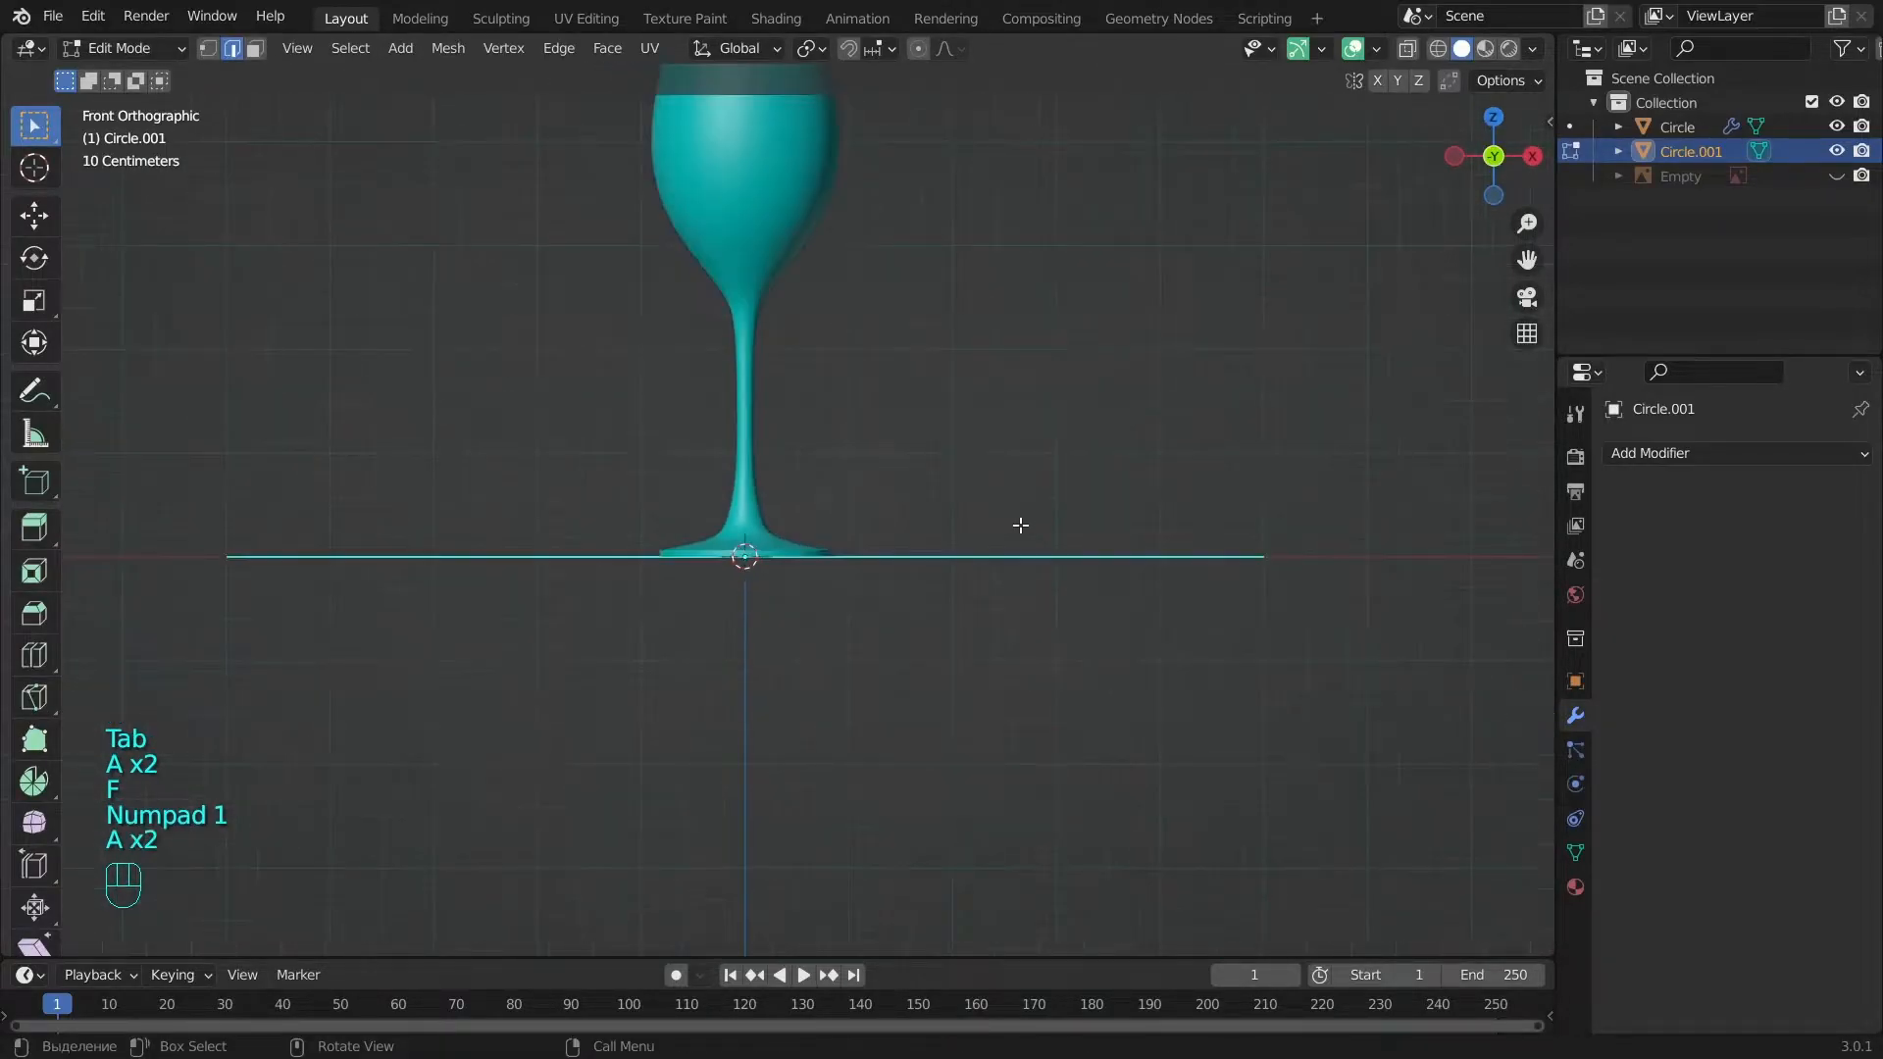
{"action": "key", "text": "e"}
{"action": "key", "text": "z"}
{"action": "left_click", "coordinate": [1026, 547]}
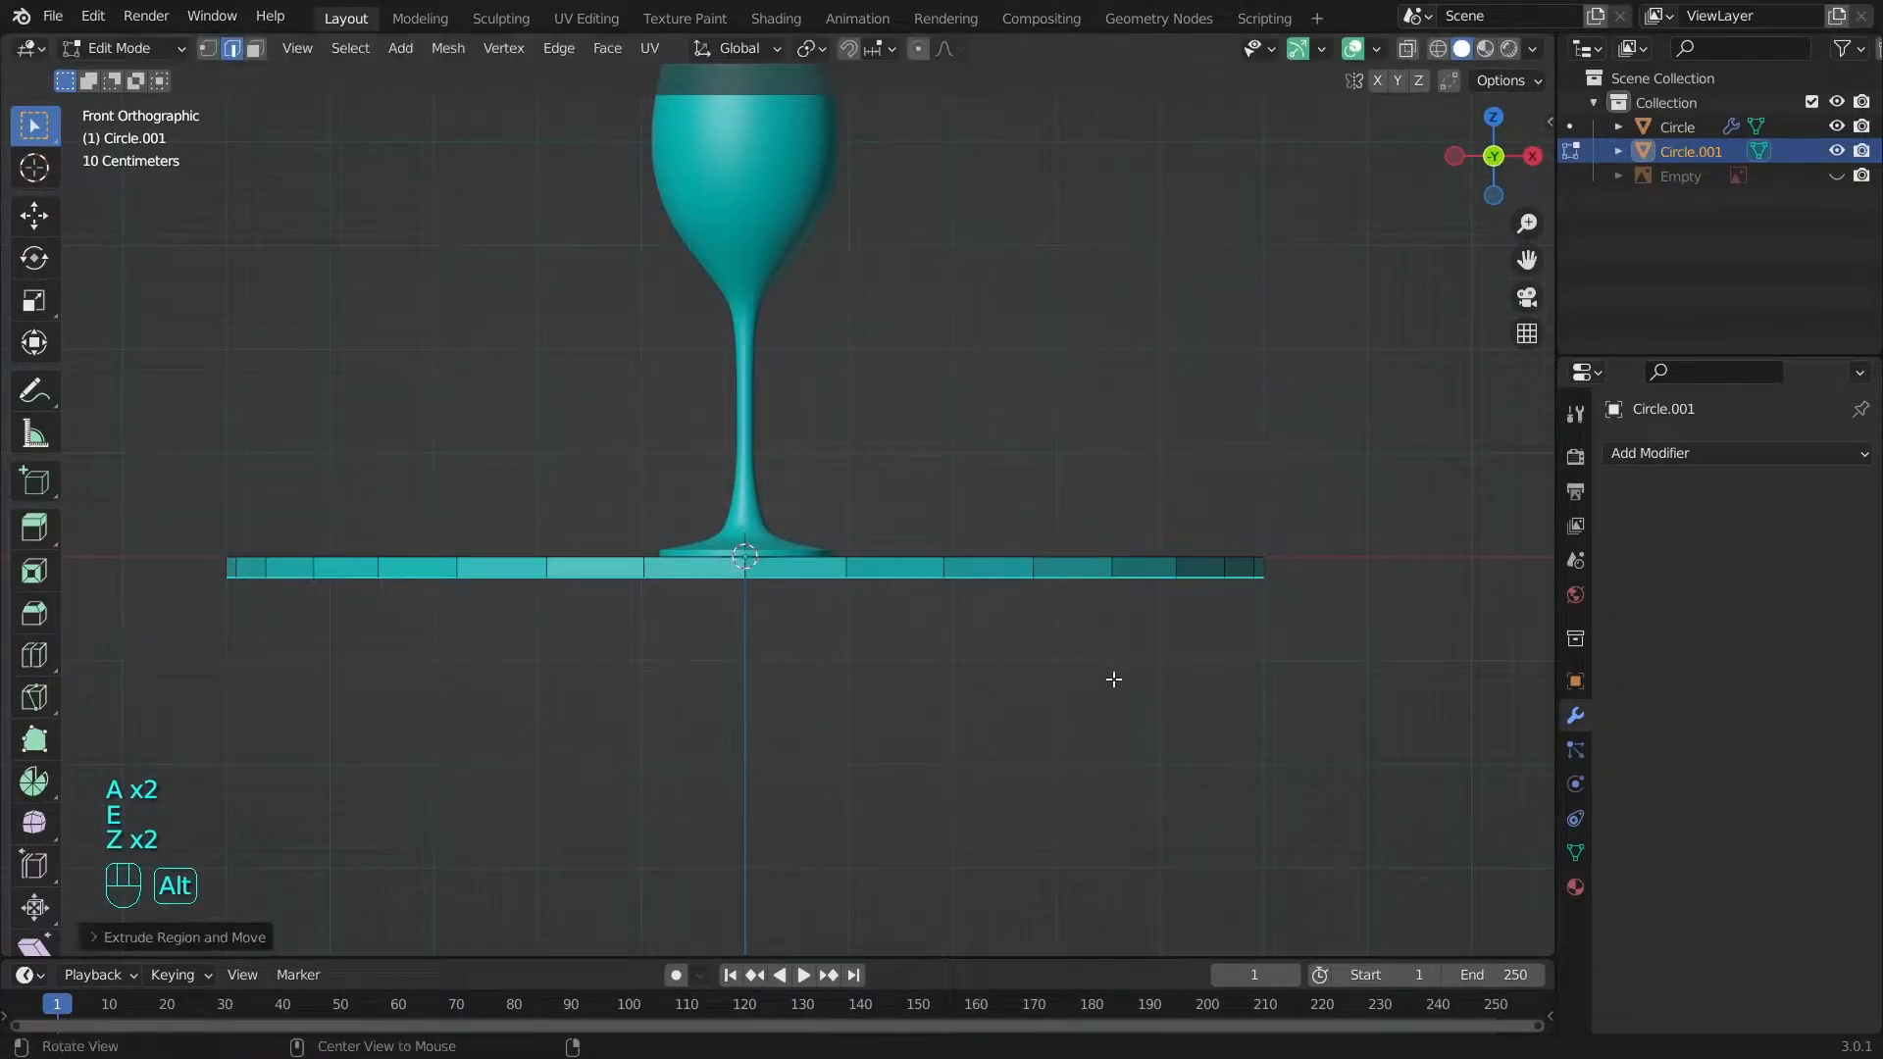
{"action": "key", "text": "a"}
Inset the disc's top face repeatedly, making a narrow rim, a wider ring and a final inset collapsed toward the centre.
{"action": "middle_click_drag", "start_coordinate": [1113, 677], "coordinate": [1125, 615]}
{"action": "left_click", "coordinate": [1139, 440], "text": "alt"}
{"action": "key", "text": "i"}
{"action": "left_click", "coordinate": [1347, 432]}
{"action": "middle_click_drag", "start_coordinate": [1343, 439], "coordinate": [1286, 547]}
{"action": "left_click", "coordinate": [1287, 547], "text": "alt"}
{"action": "key", "text": "i"}
{"action": "left_click", "coordinate": [1365, 508]}
{"action": "key", "text": "i"}
{"action": "left_click", "coordinate": [1239, 487]}
{"action": "key", "text": "i"}
{"action": "left_click", "coordinate": [961, 520]}
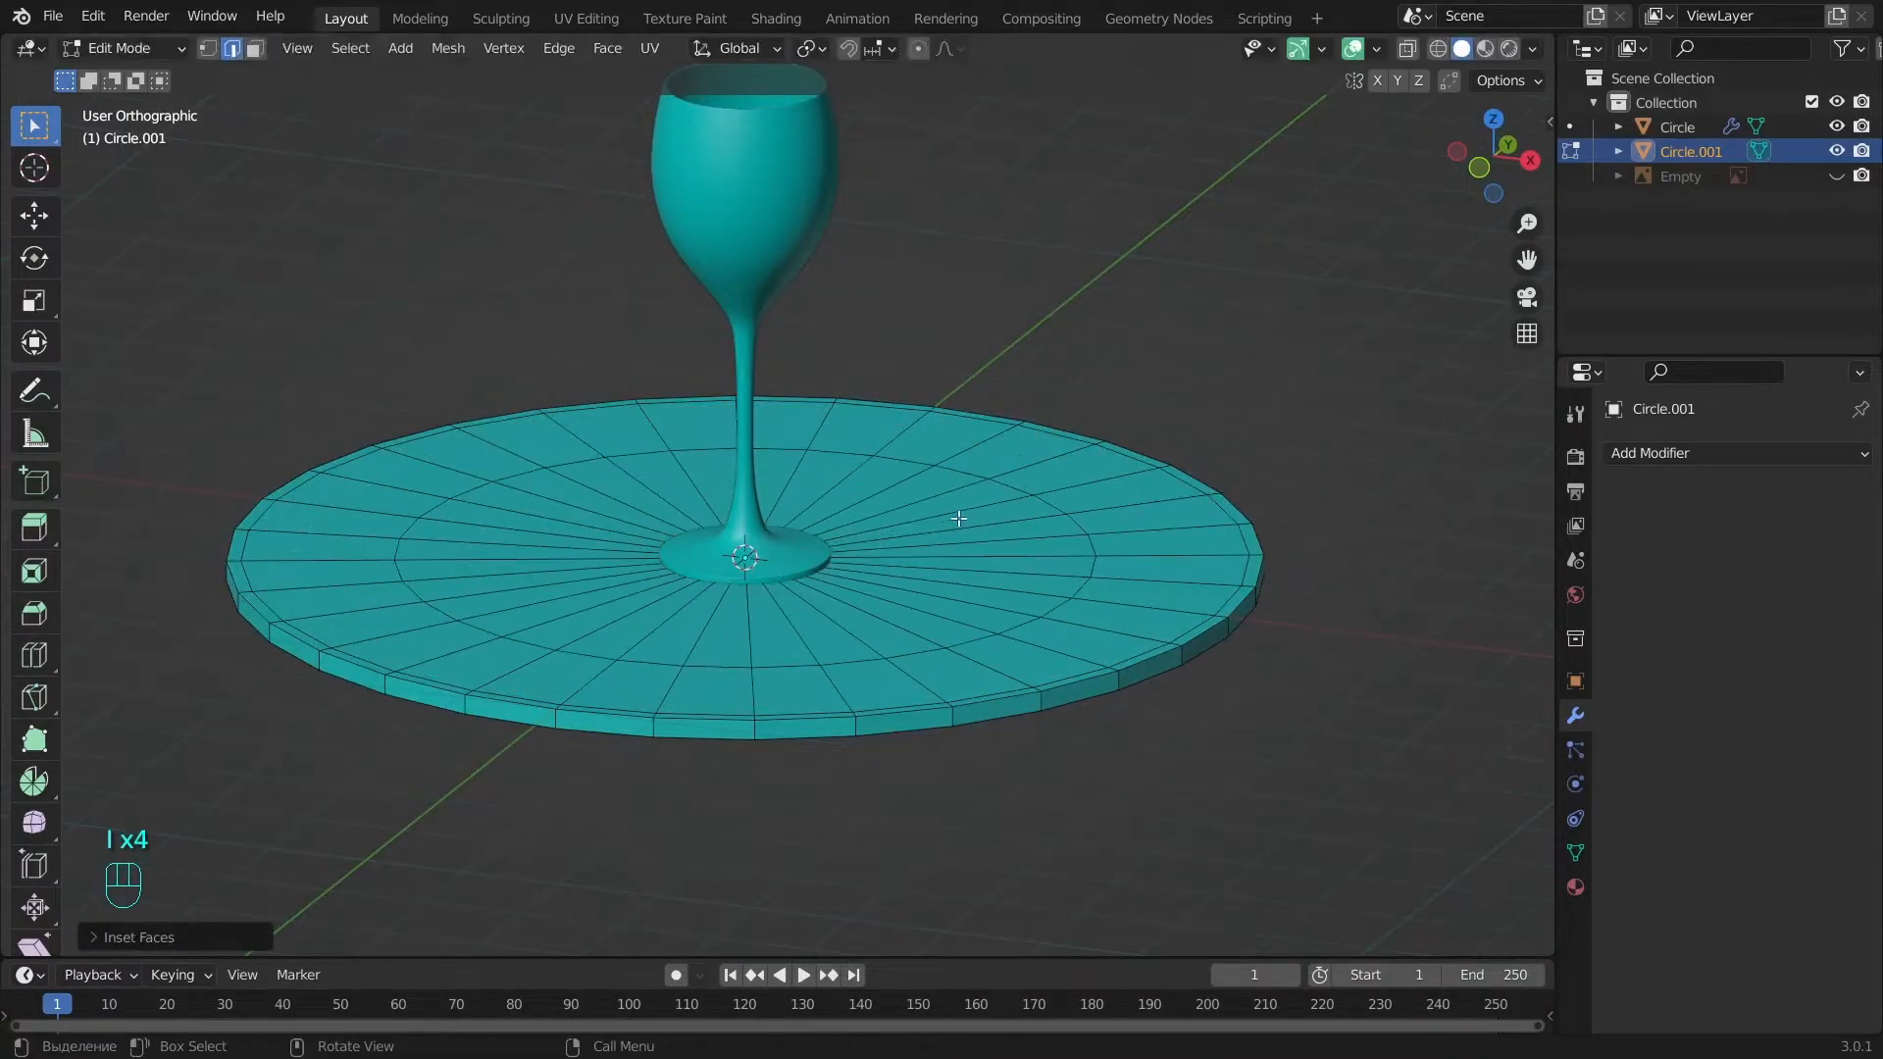
Inset the disc's underside with a ring and a further inset toward the centre, and clear the selection.
{"action": "middle_click_drag", "start_coordinate": [1091, 512], "coordinate": [1122, 362]}
{"action": "left_click", "coordinate": [1133, 362], "text": "alt"}
{"action": "key", "text": "i"}
{"action": "left_click", "coordinate": [1134, 412]}
{"action": "key", "text": "i"}
{"action": "left_click", "coordinate": [944, 509]}
{"action": "key", "text": "alt+a"}
{"action": "middle_click_drag", "start_coordinate": [930, 402], "coordinate": [921, 513]}
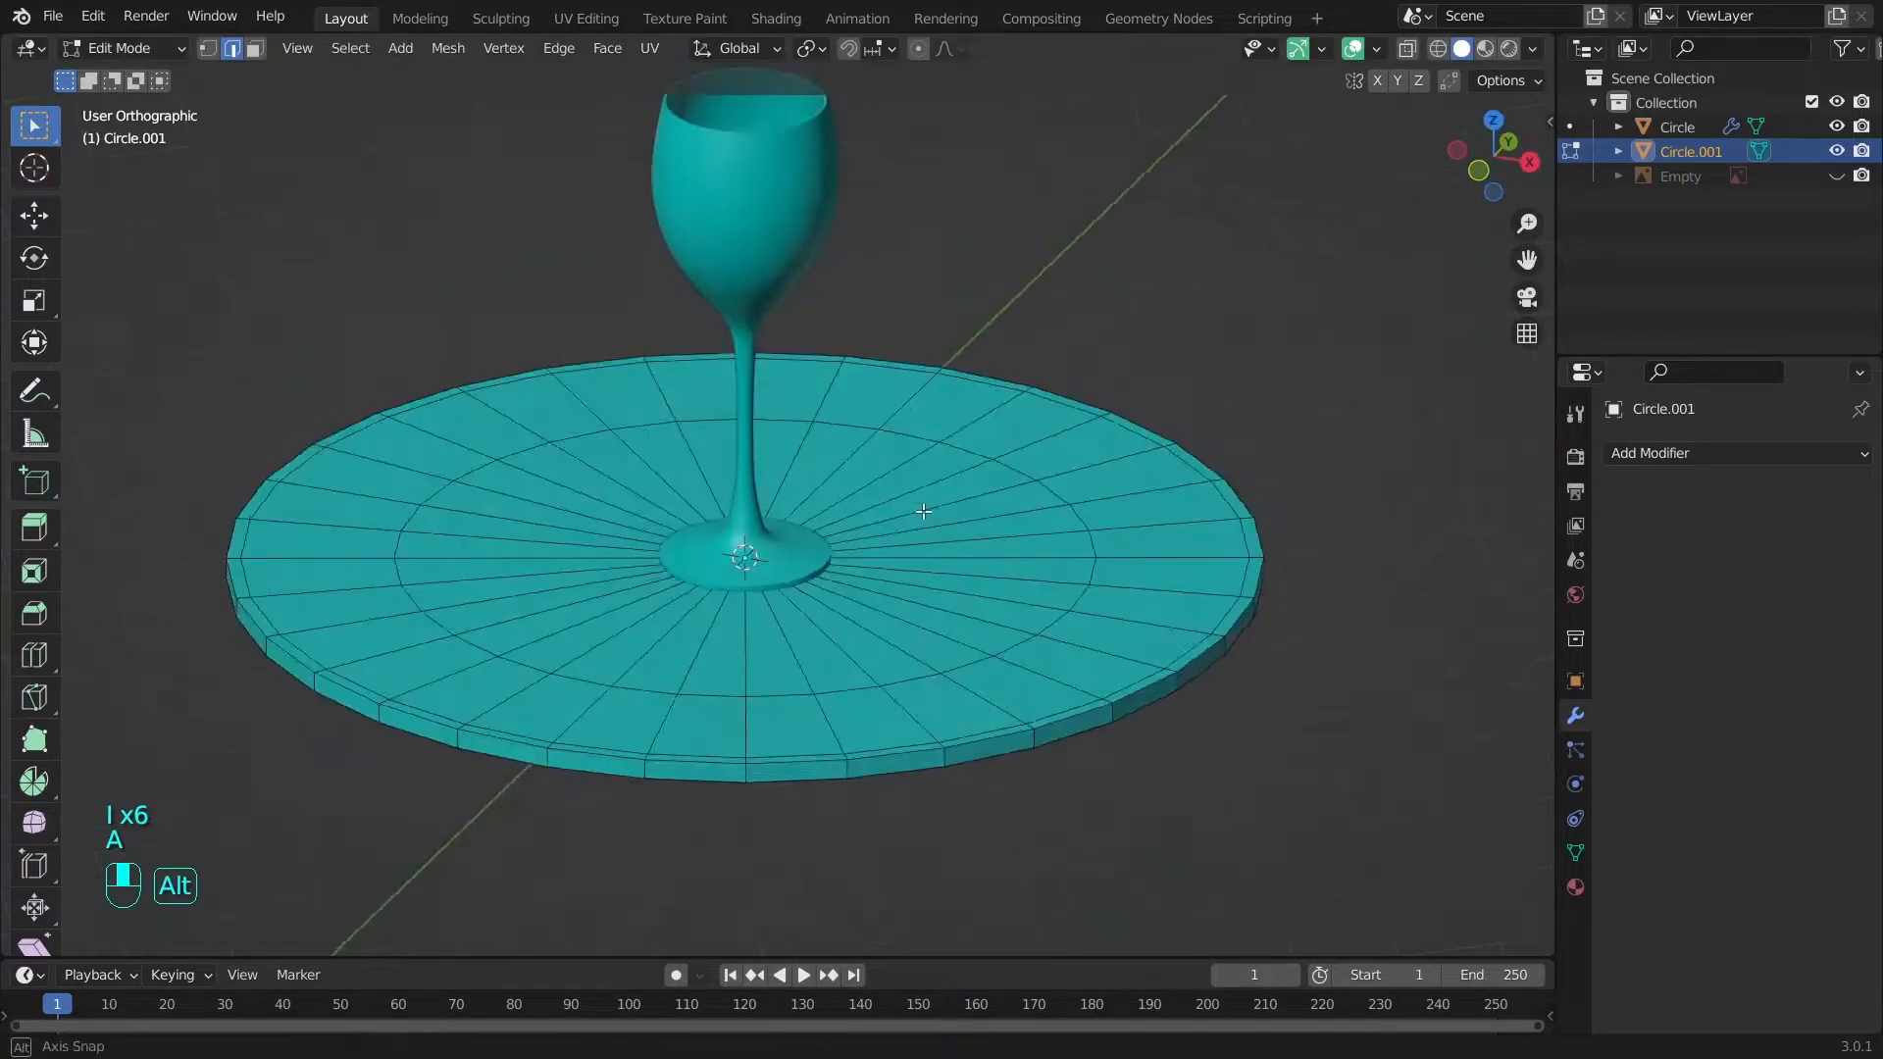
Add a Bevel modifier to the disc with an amount of 0.005 m and 2 segments.
{"action": "key", "text": "Tab"}
{"action": "left_click", "coordinate": [1618, 452]}
{"action": "left_click", "coordinate": [1366, 547]}
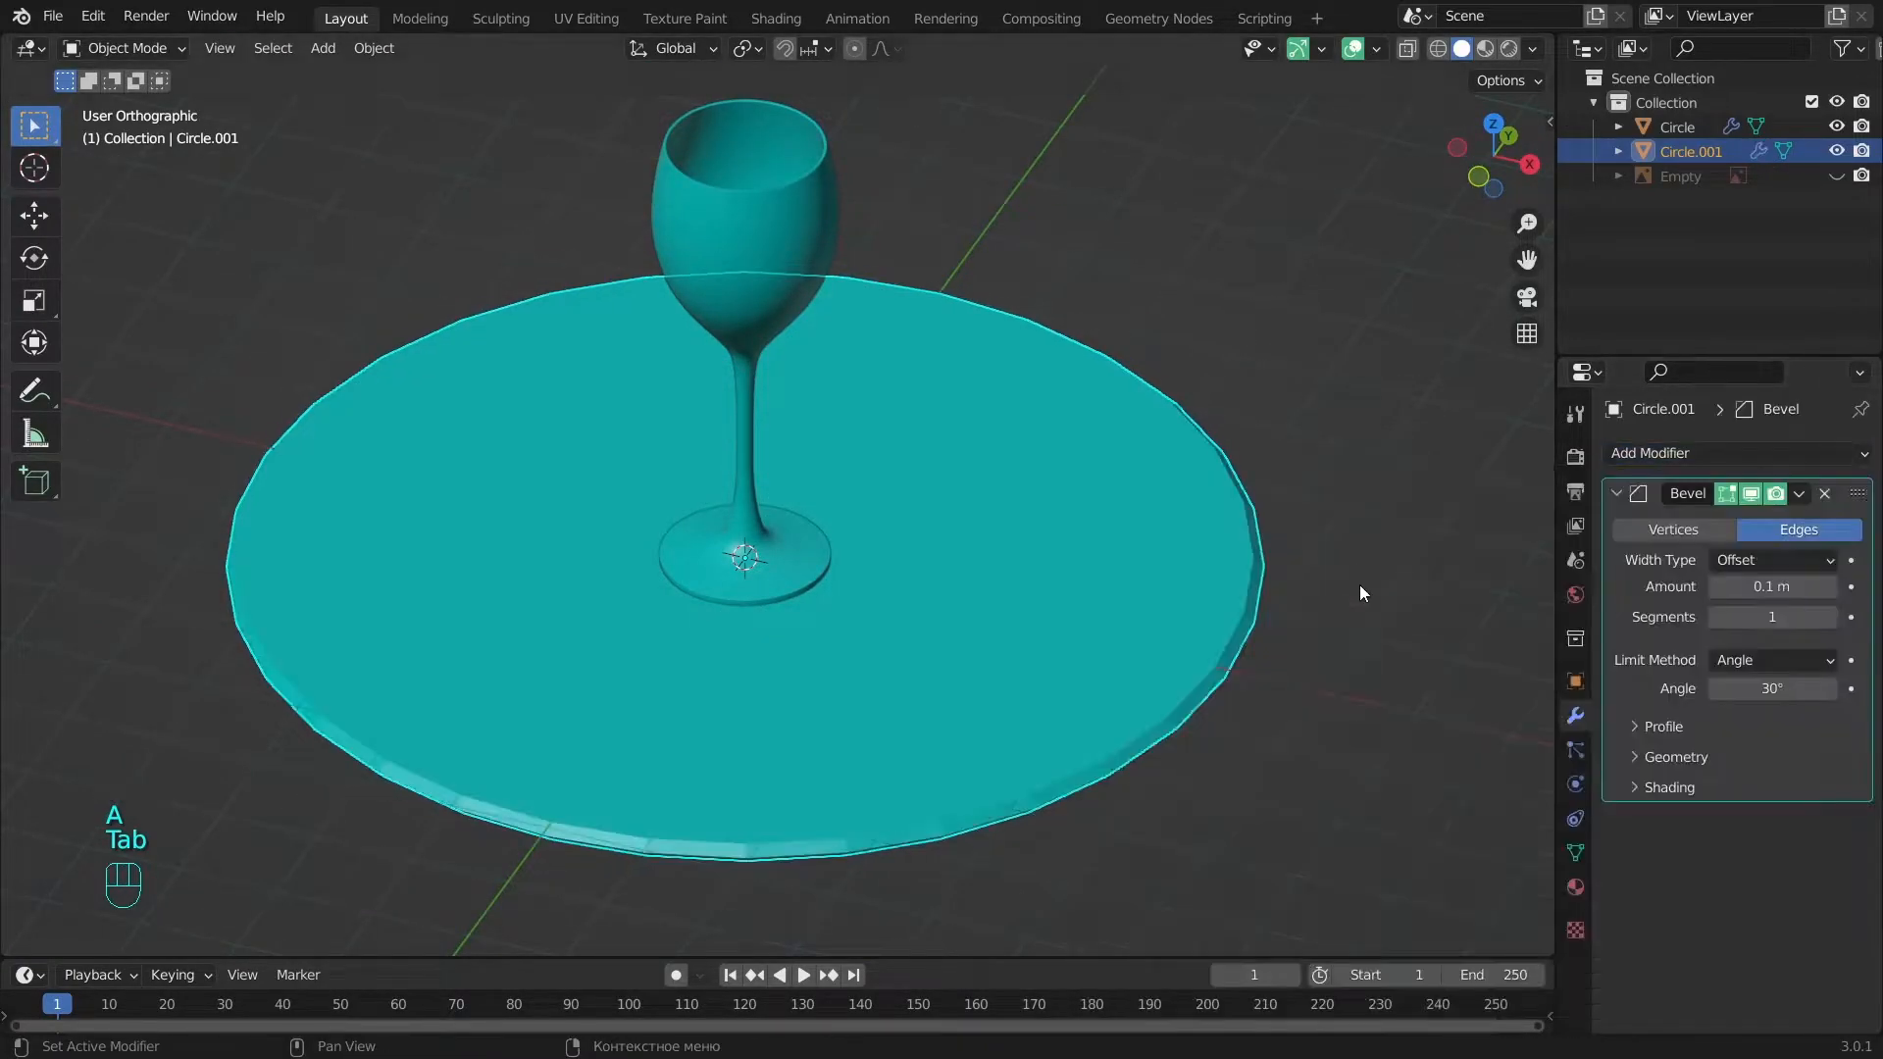
{"action": "middle_click_drag", "start_coordinate": [1357, 588], "coordinate": [1833, 630]}
{"action": "type", "text": "005"}
{"action": "key", "text": "Return"}
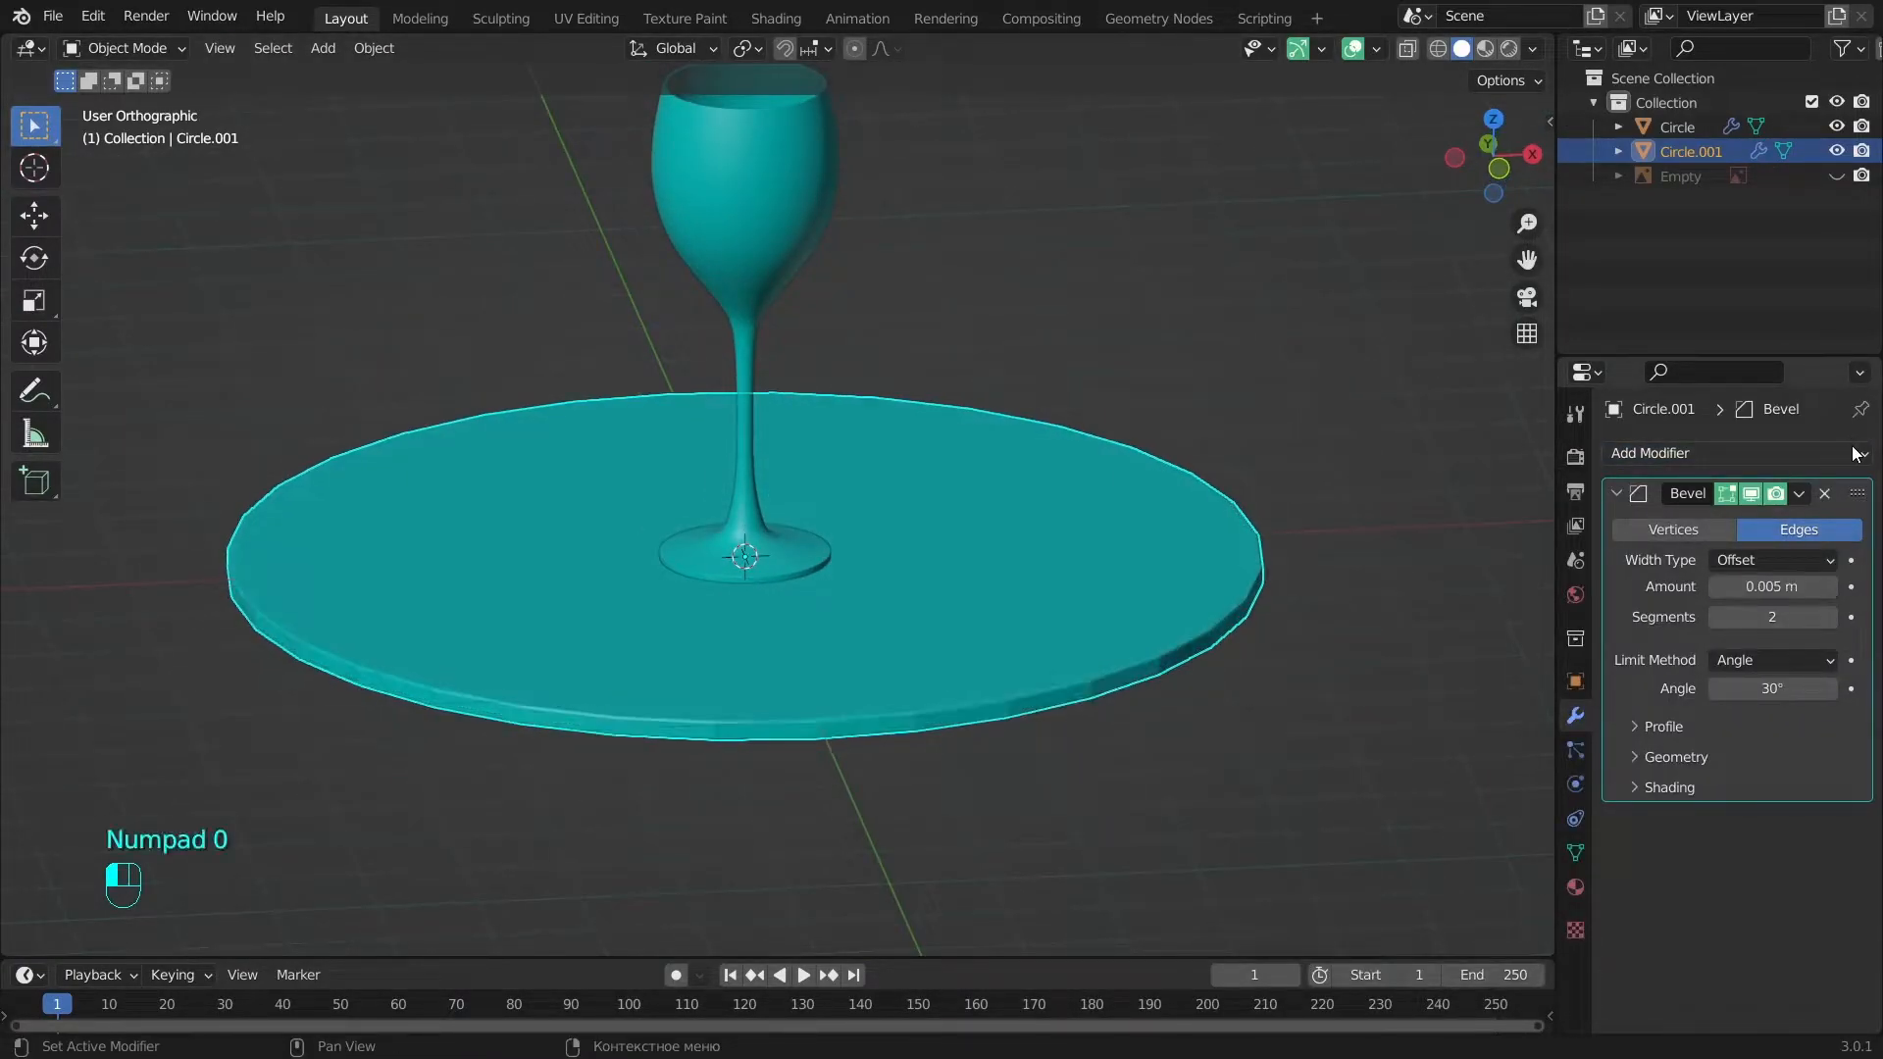
Add a Subdivision Surface modifier to the disc, shade it smooth and deselect it.
{"action": "left_click", "coordinate": [1722, 875]}
{"action": "key", "text": "alt+a"}
{"action": "left_click", "coordinate": [1130, 647]}
{"action": "left_click", "coordinate": [1617, 493]}
{"action": "left_click", "coordinate": [1640, 455]}
{"action": "left_click", "coordinate": [1483, 891]}
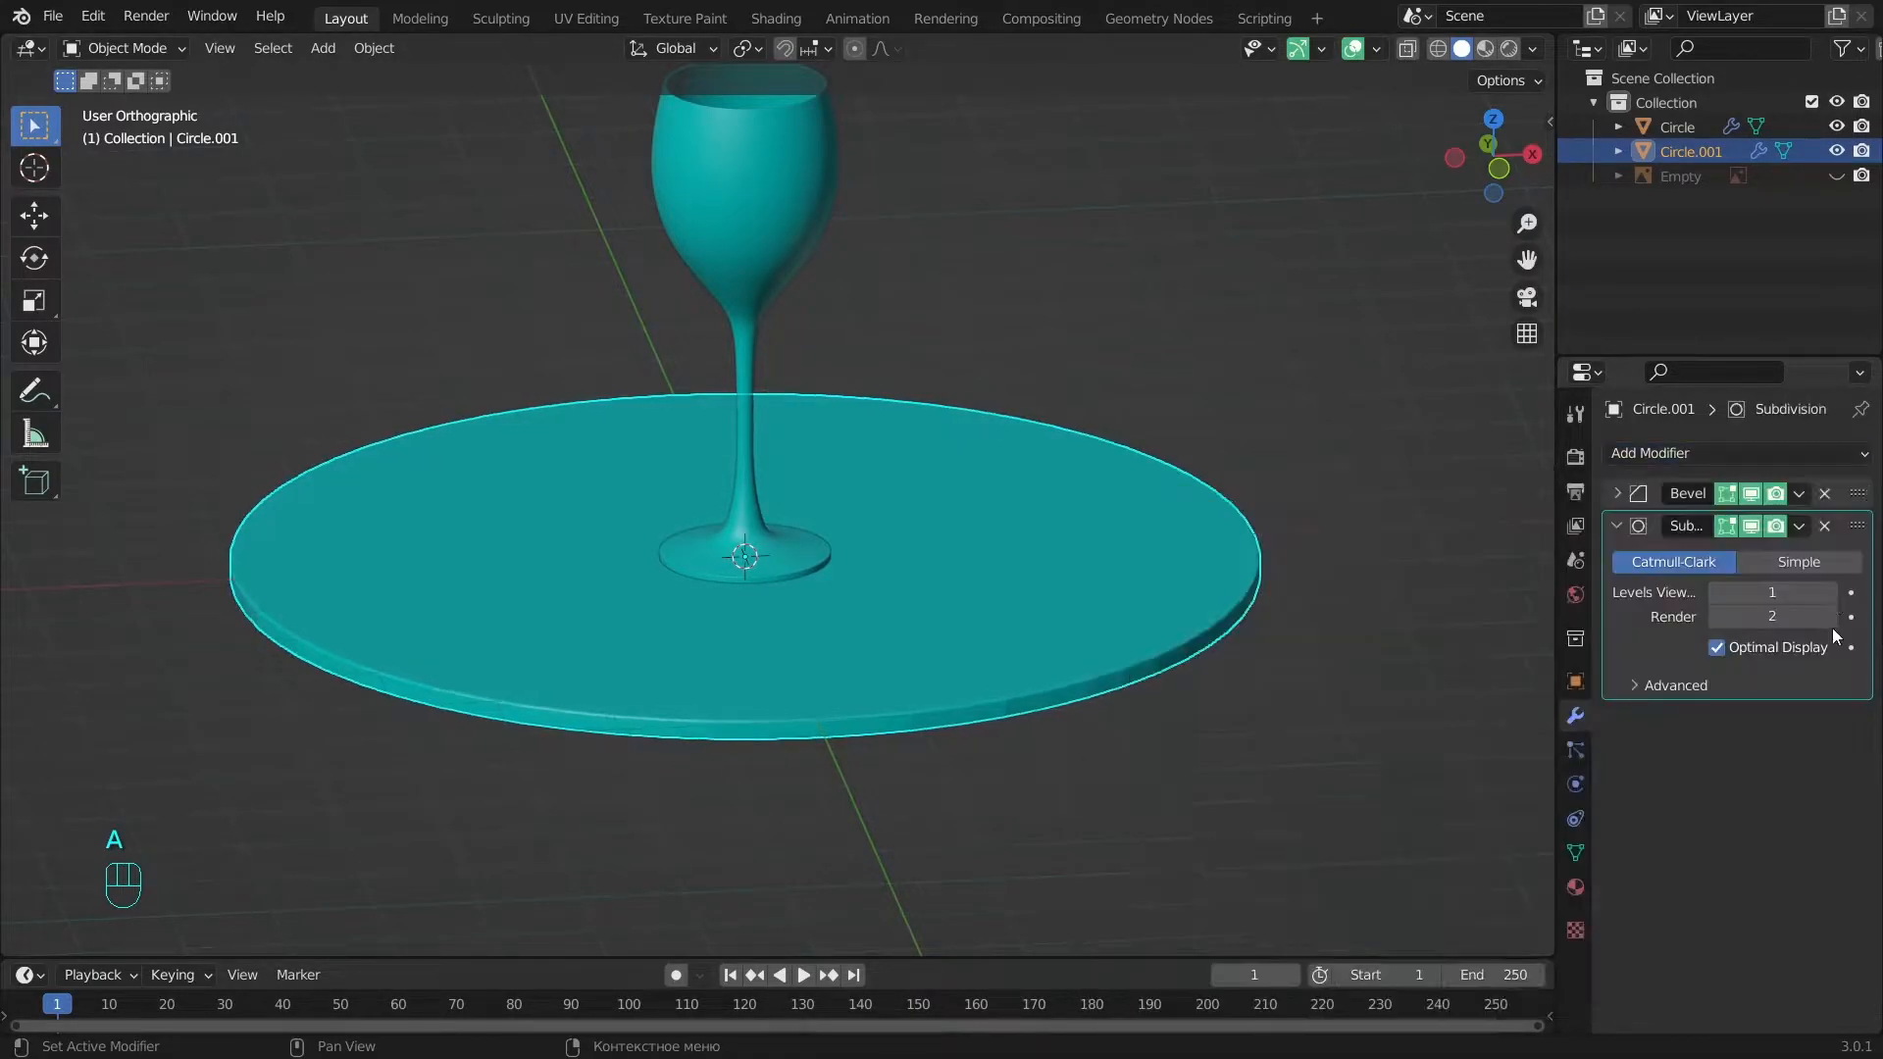
{"action": "right_click", "coordinate": [1004, 555]}
{"action": "key", "text": "alt+a"}
Add a camera from the front view and look through it.
{"action": "key", "text": "KP_1"}
{"action": "middle_click_drag", "start_coordinate": [985, 556], "coordinate": [900, 567], "text": "alt+shift"}
{"action": "key", "text": "shift+a"}
{"action": "left_click", "coordinate": [745, 855]}
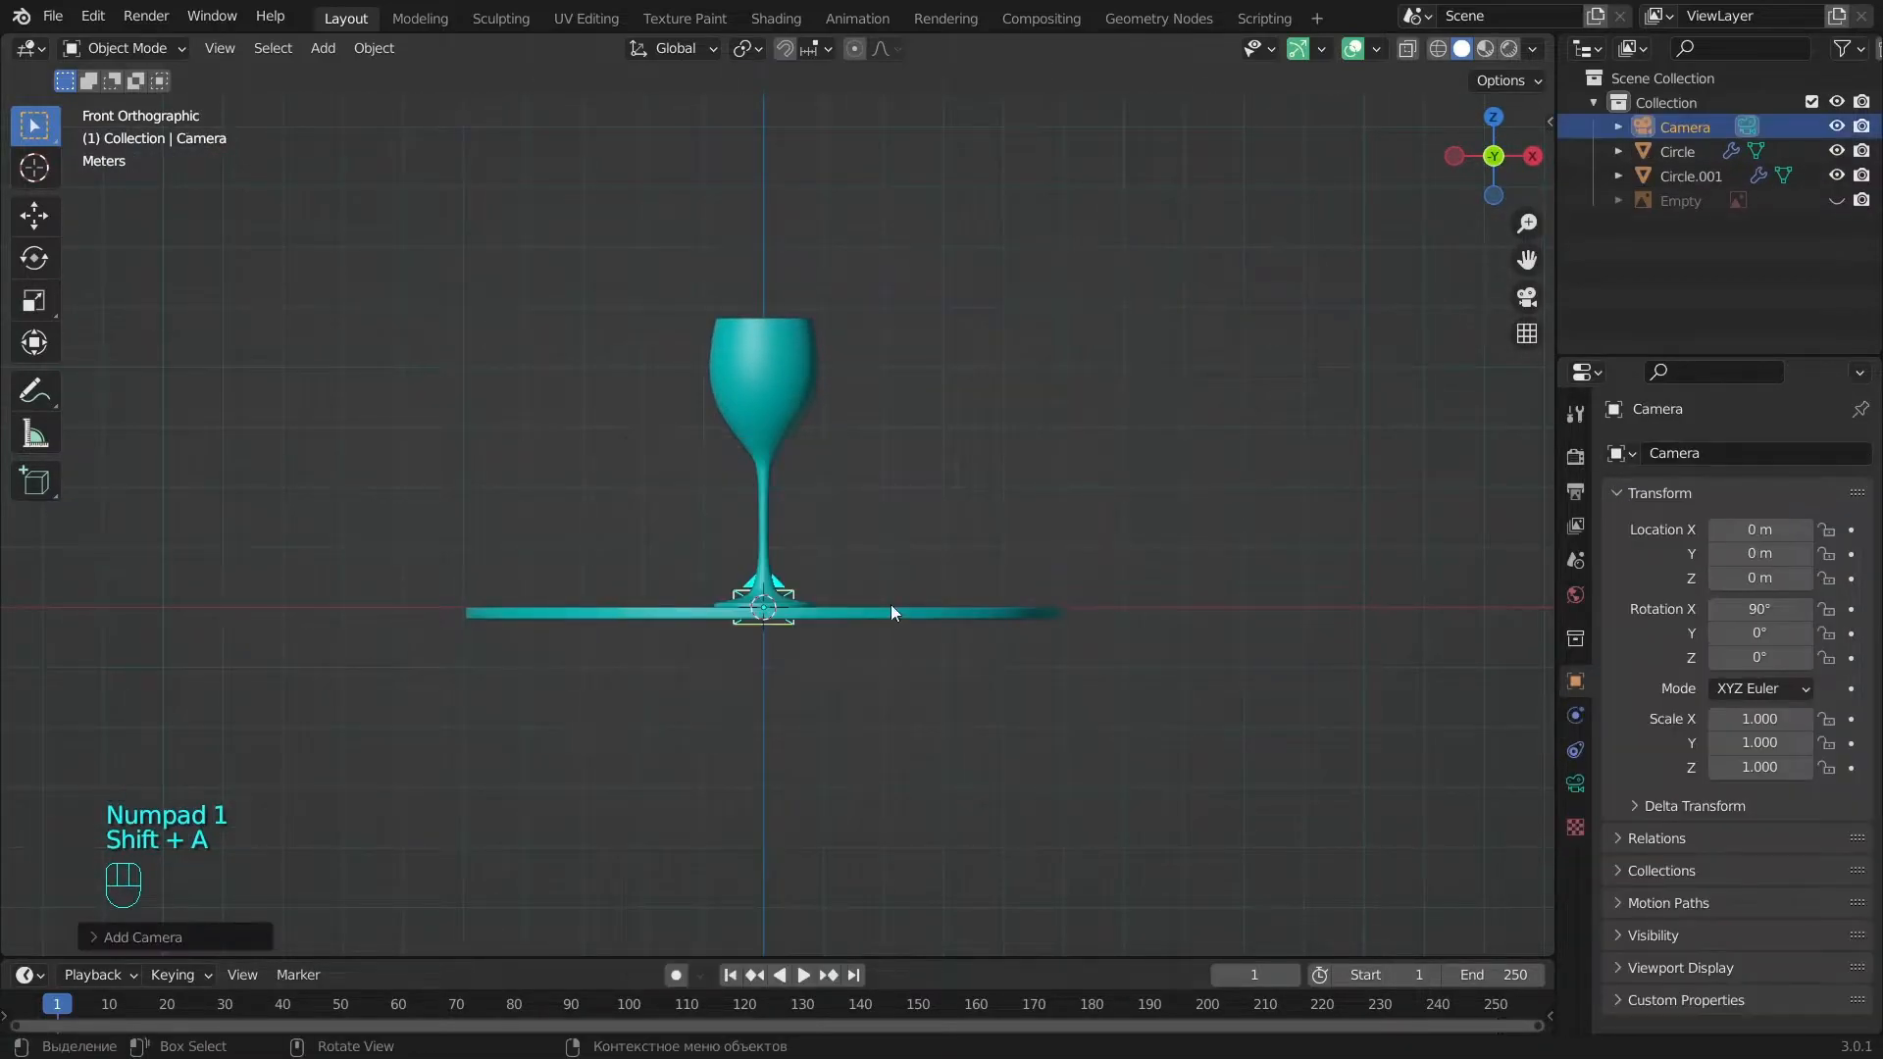
{"action": "key", "text": "KP_0"}
Move the camera back to about -13.66 m on Y and raise it to about 3.79 m on Z.
{"action": "key", "text": "g"}
{"action": "key", "text": "y"}
{"action": "left_click", "coordinate": [1252, 378]}
{"action": "key", "text": "g"}
{"action": "key", "text": "z"}
{"action": "left_click", "coordinate": [1358, 324]}
{"action": "key", "text": "g"}
{"action": "key", "text": "y"}
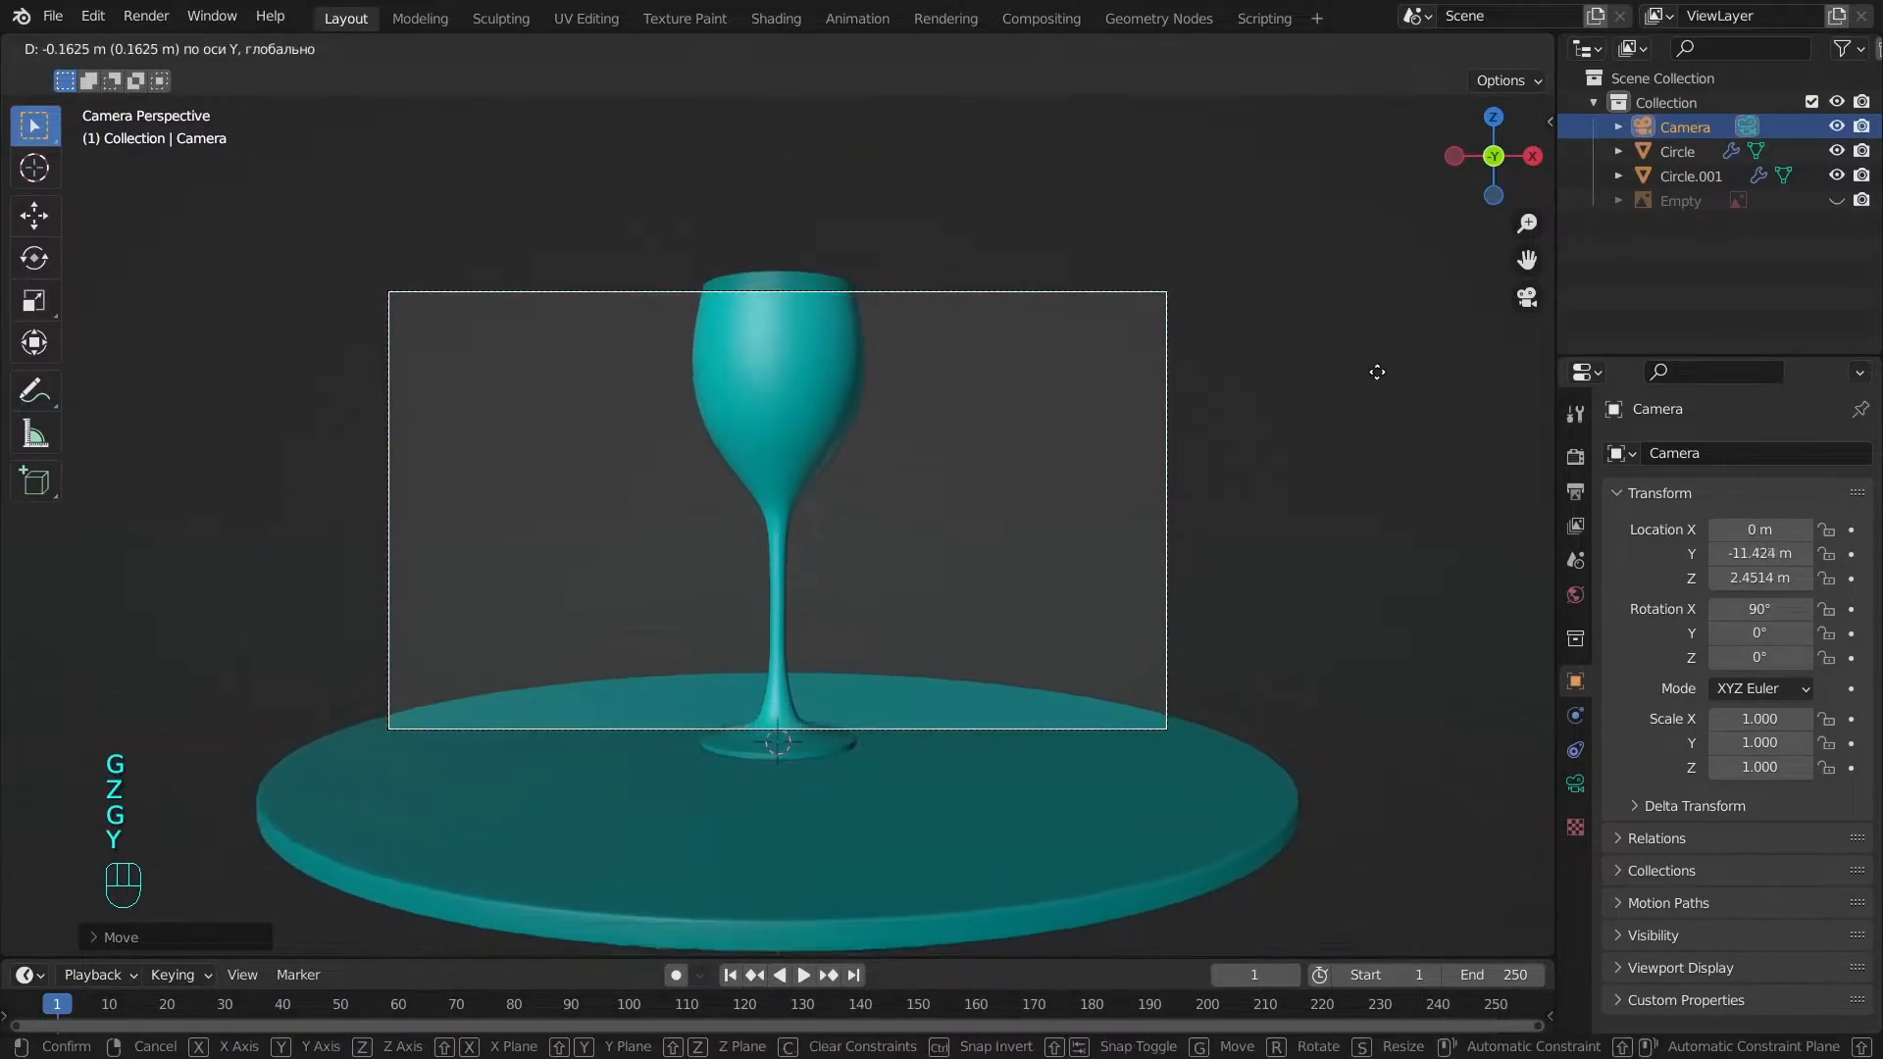
{"action": "left_click", "coordinate": [1354, 272]}
{"action": "key", "text": "g"}
{"action": "key", "text": "z"}
{"action": "left_click", "coordinate": [1304, 357]}
Tilt the camera downward to about 83.9° around the X axis.
{"action": "key", "text": "r"}
{"action": "key", "text": "x"}
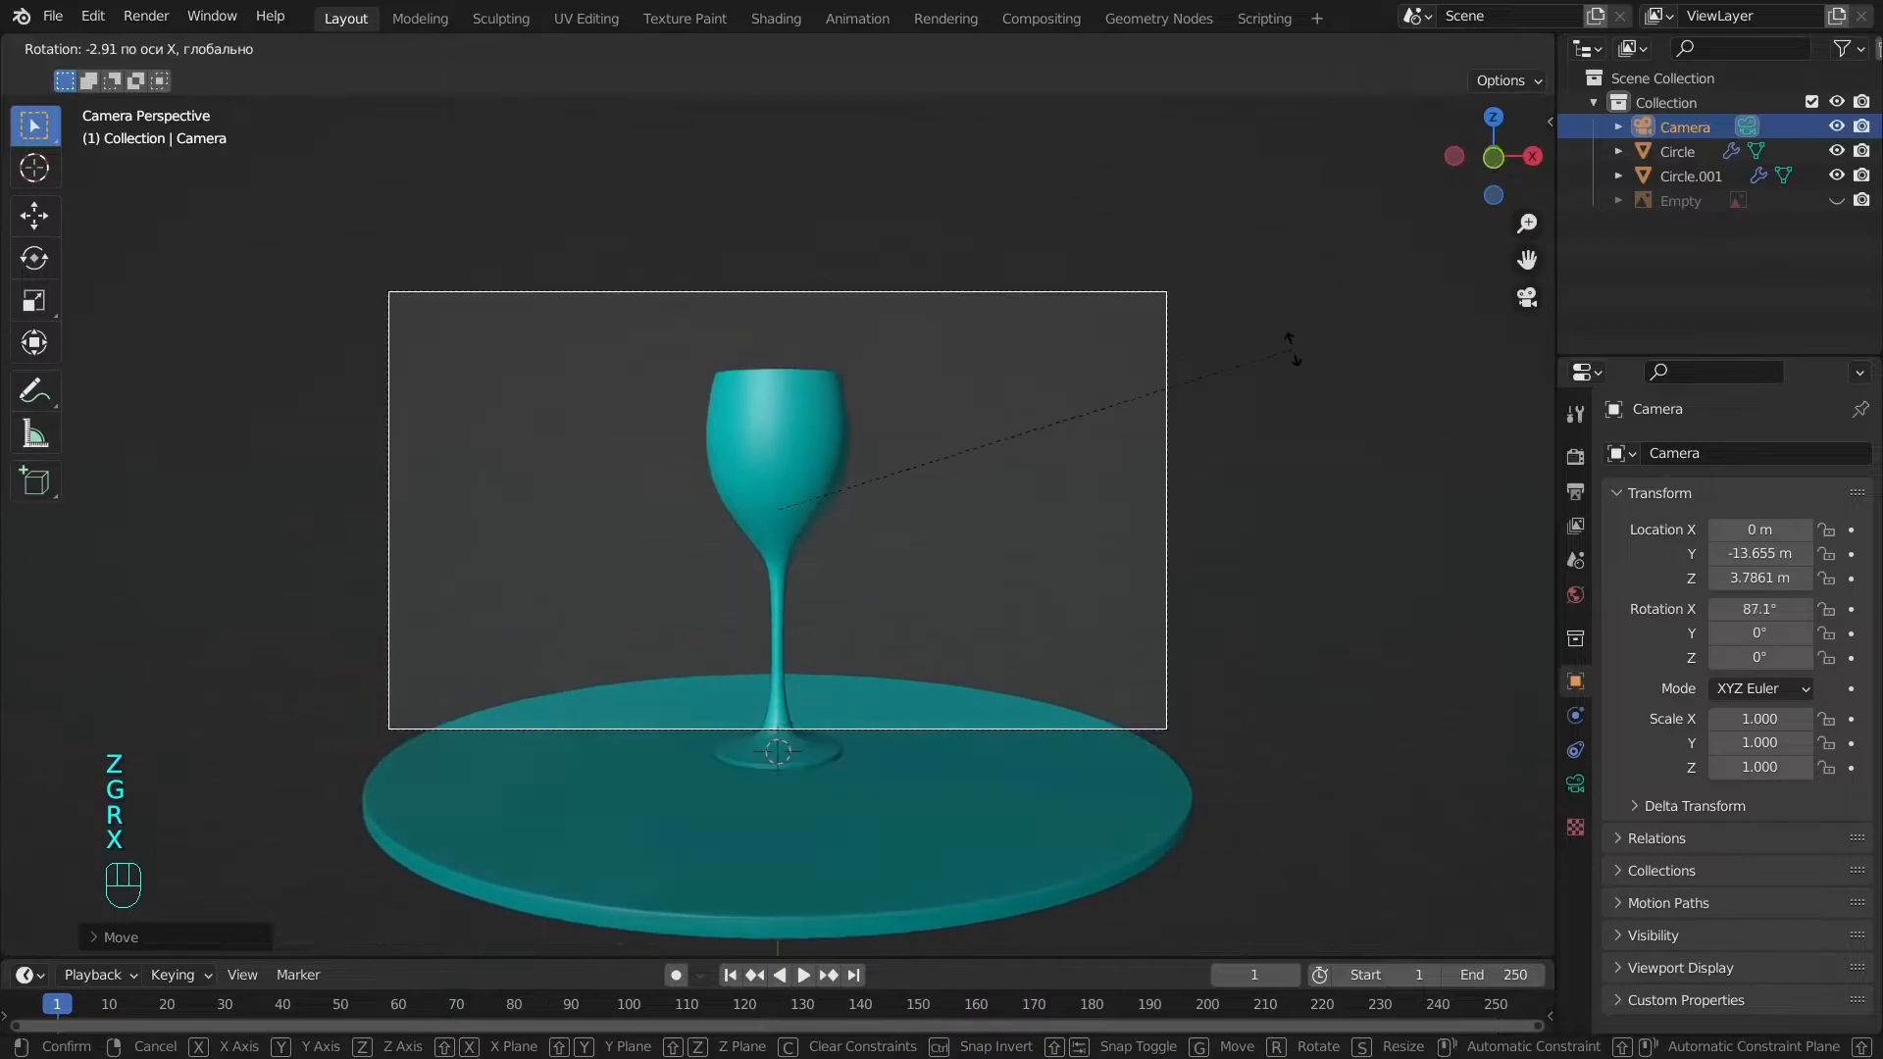
{"action": "left_click", "coordinate": [1275, 245]}
Try raising the camera along Z to about 6.08 m, and undo the move.
{"action": "key", "text": "g"}
{"action": "key", "text": "z"}
{"action": "left_click", "coordinate": [1273, 787]}
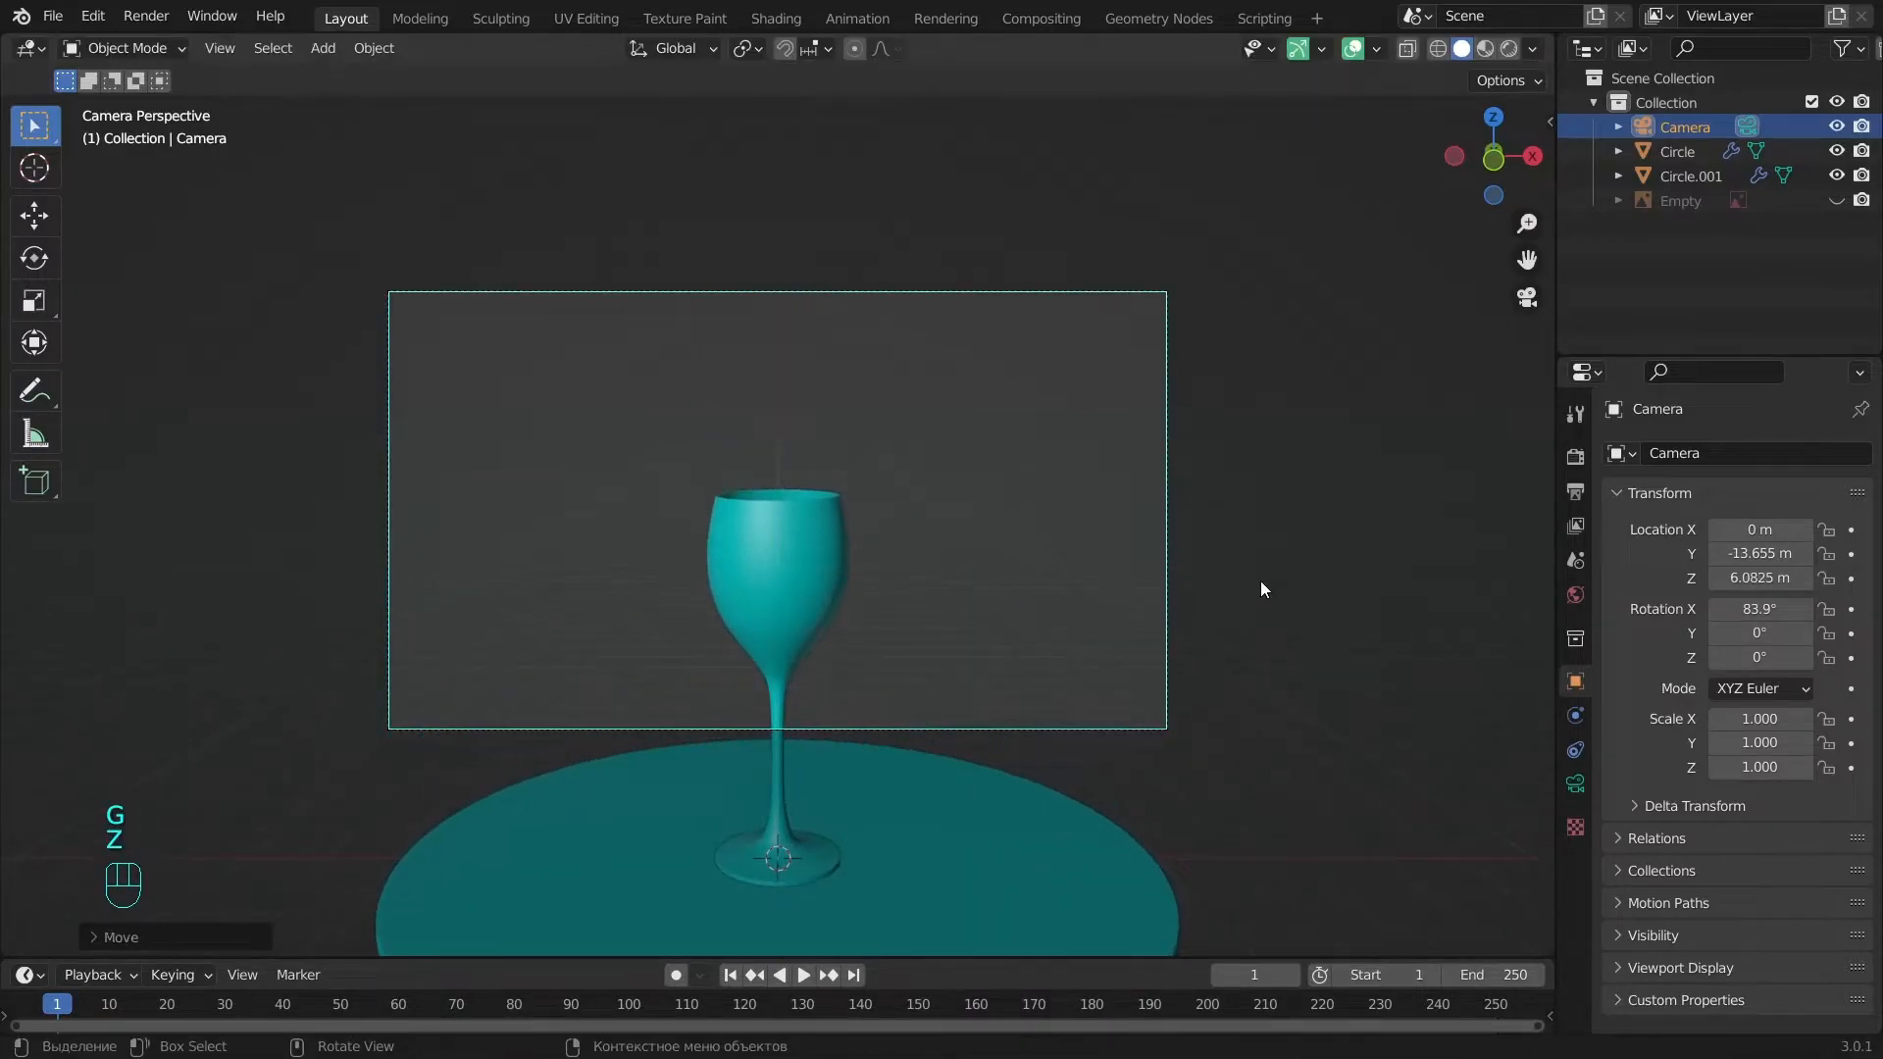
{"action": "key", "text": "ctrl+z"}
Raise the camera to about 4.34 m on Z and tilt it to about 82.4° around X.
{"action": "key", "text": "g"}
{"action": "key", "text": "z"}
{"action": "key", "text": "r"}
{"action": "key", "text": "x"}
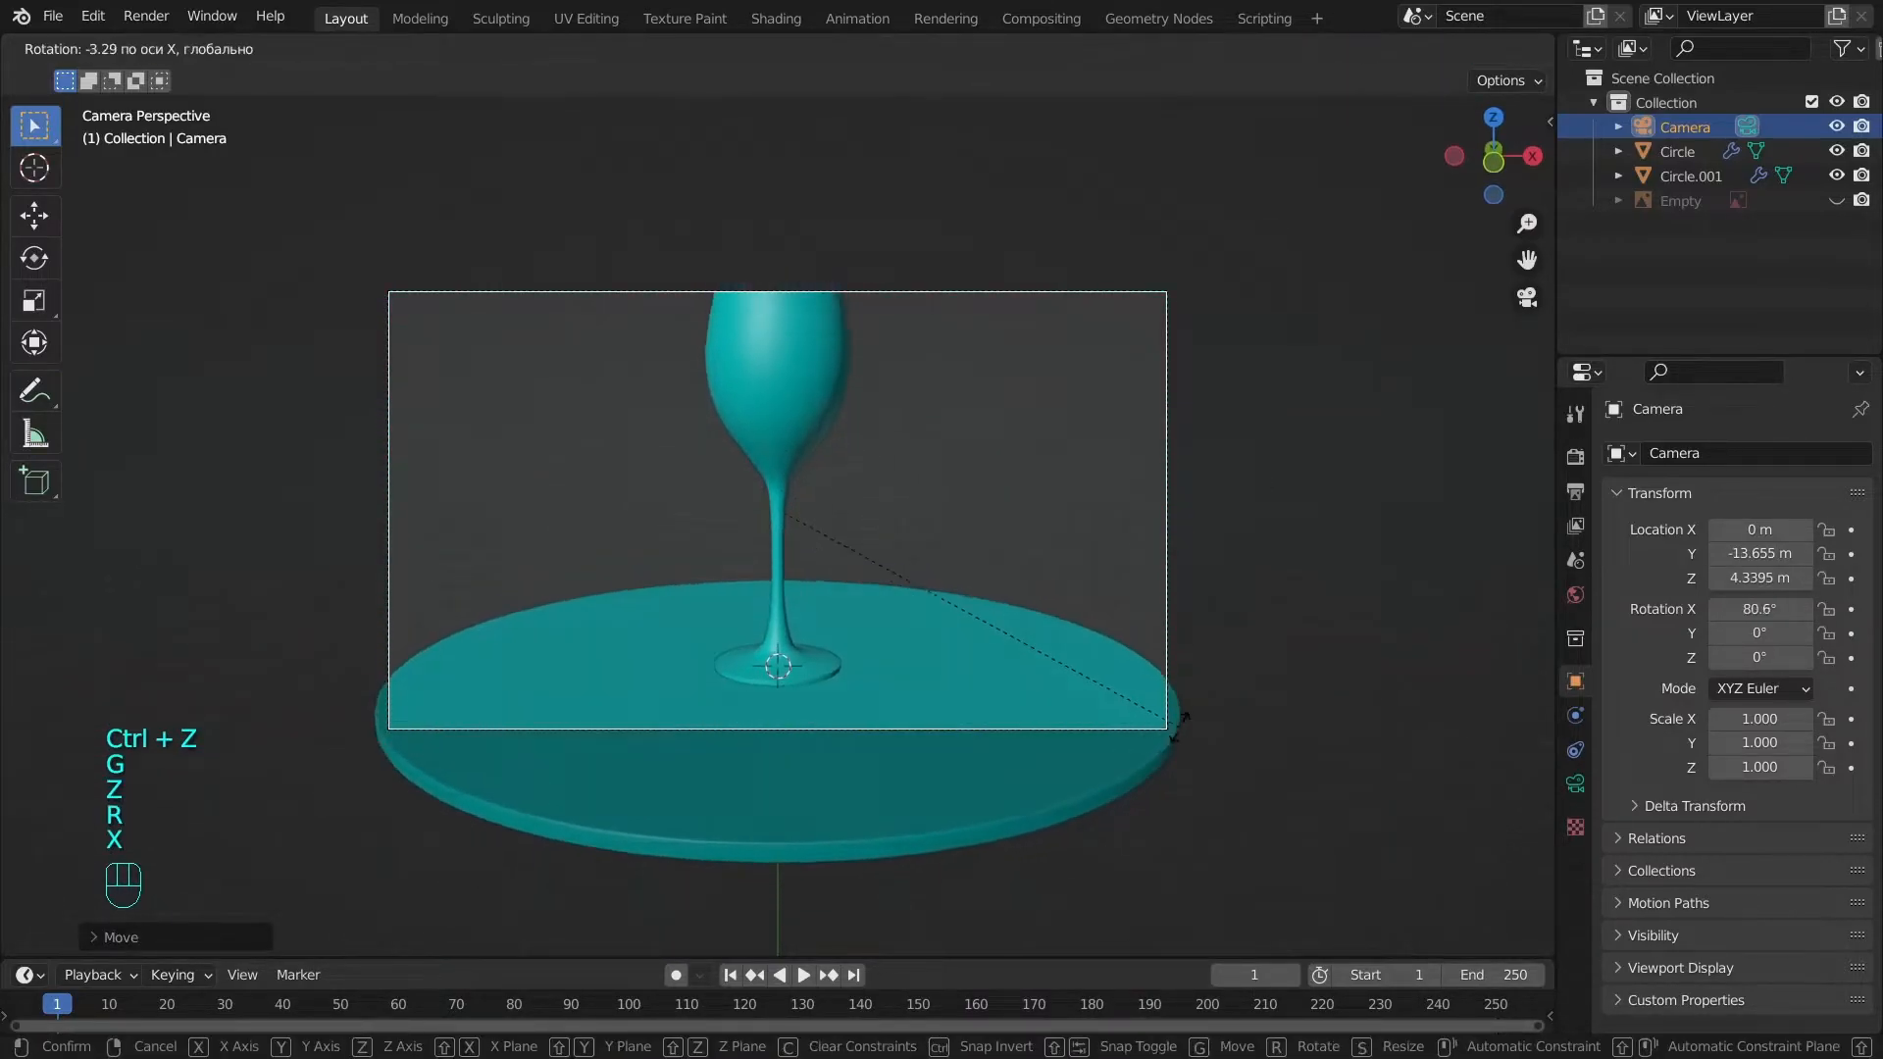
{"action": "left_click", "coordinate": [1174, 737]}
Move the camera farther back to about -14.38 m on Y so the whole glass fits the frame.
{"action": "key", "text": "g"}
{"action": "key", "text": "y"}
{"action": "key", "text": "z"}
{"action": "left_click", "coordinate": [1267, 669]}
{"action": "scroll", "coordinate": [908, 614], "scroll_direction": "up", "scroll_amount": 2}
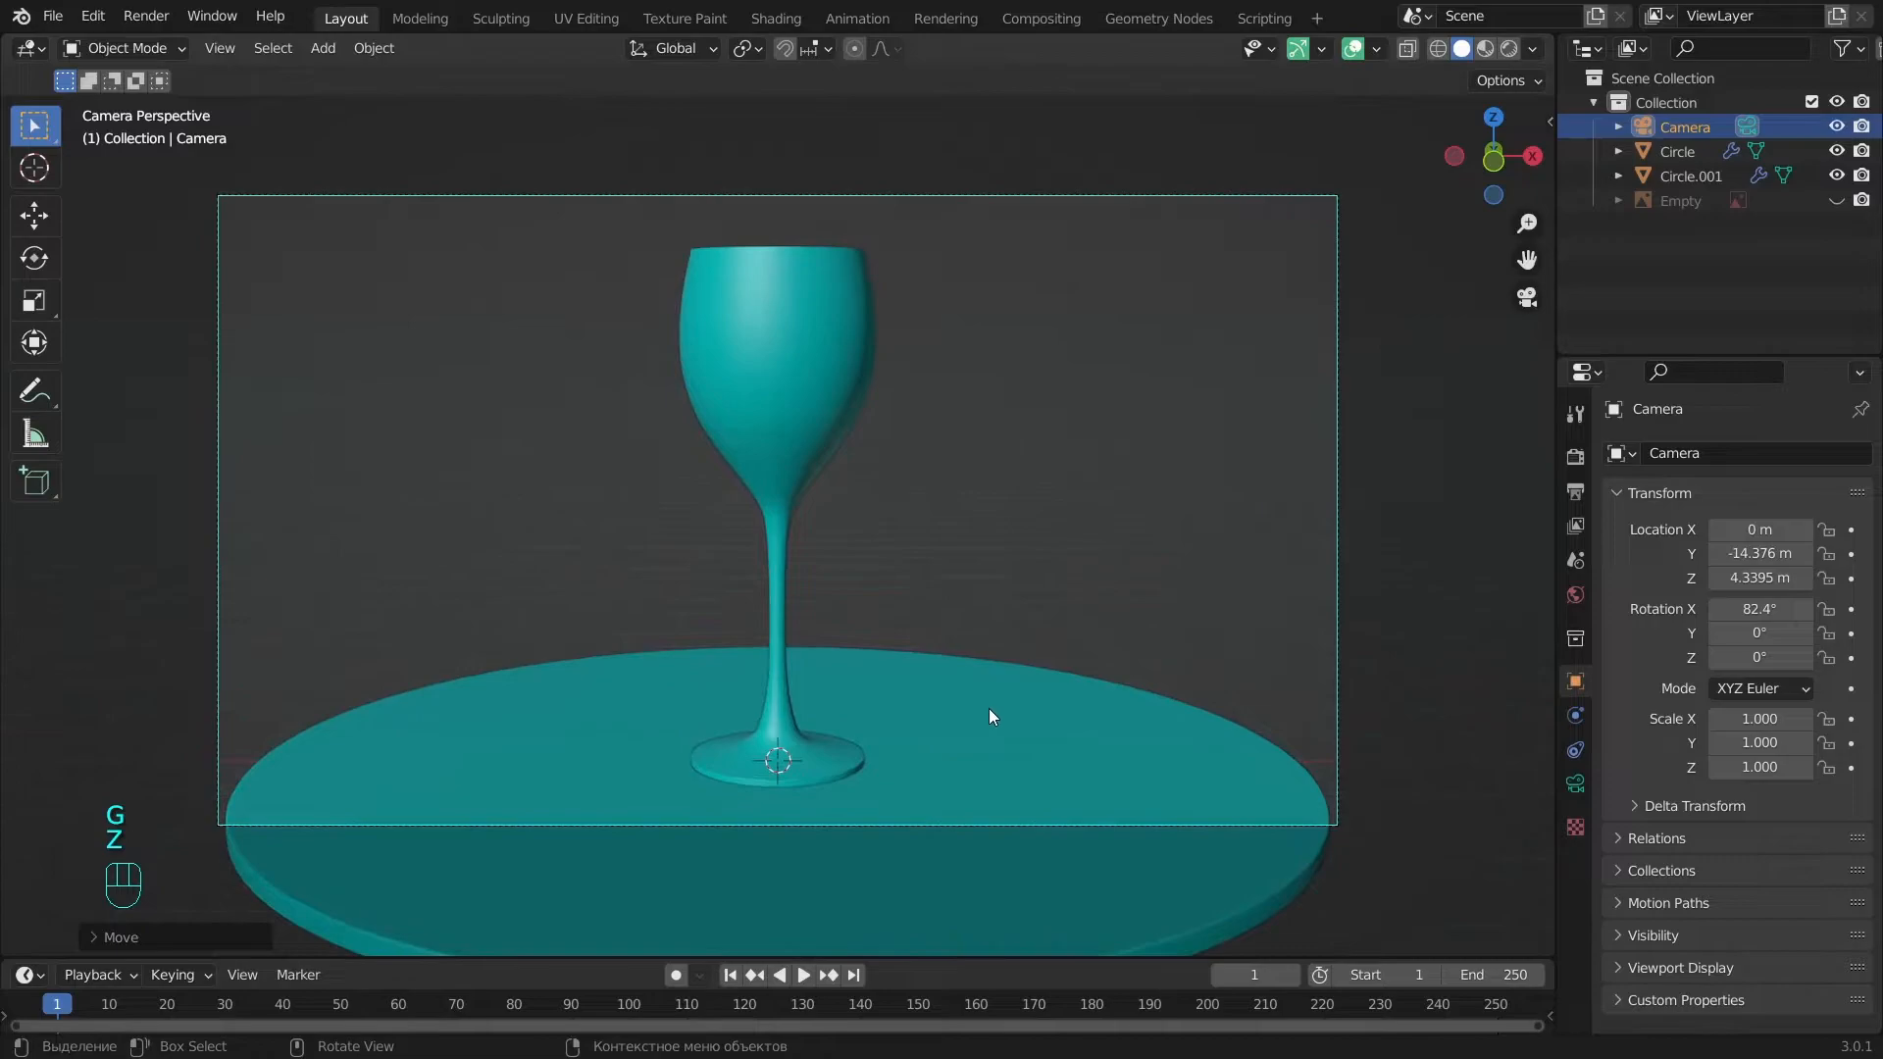
Move the wine glass and tabletop together along positive X, placing the glass off-centre in the camera frame.
{"action": "left_click", "coordinate": [798, 461]}
{"action": "left_click", "coordinate": [716, 706], "text": "shift"}
{"action": "key", "text": "g"}
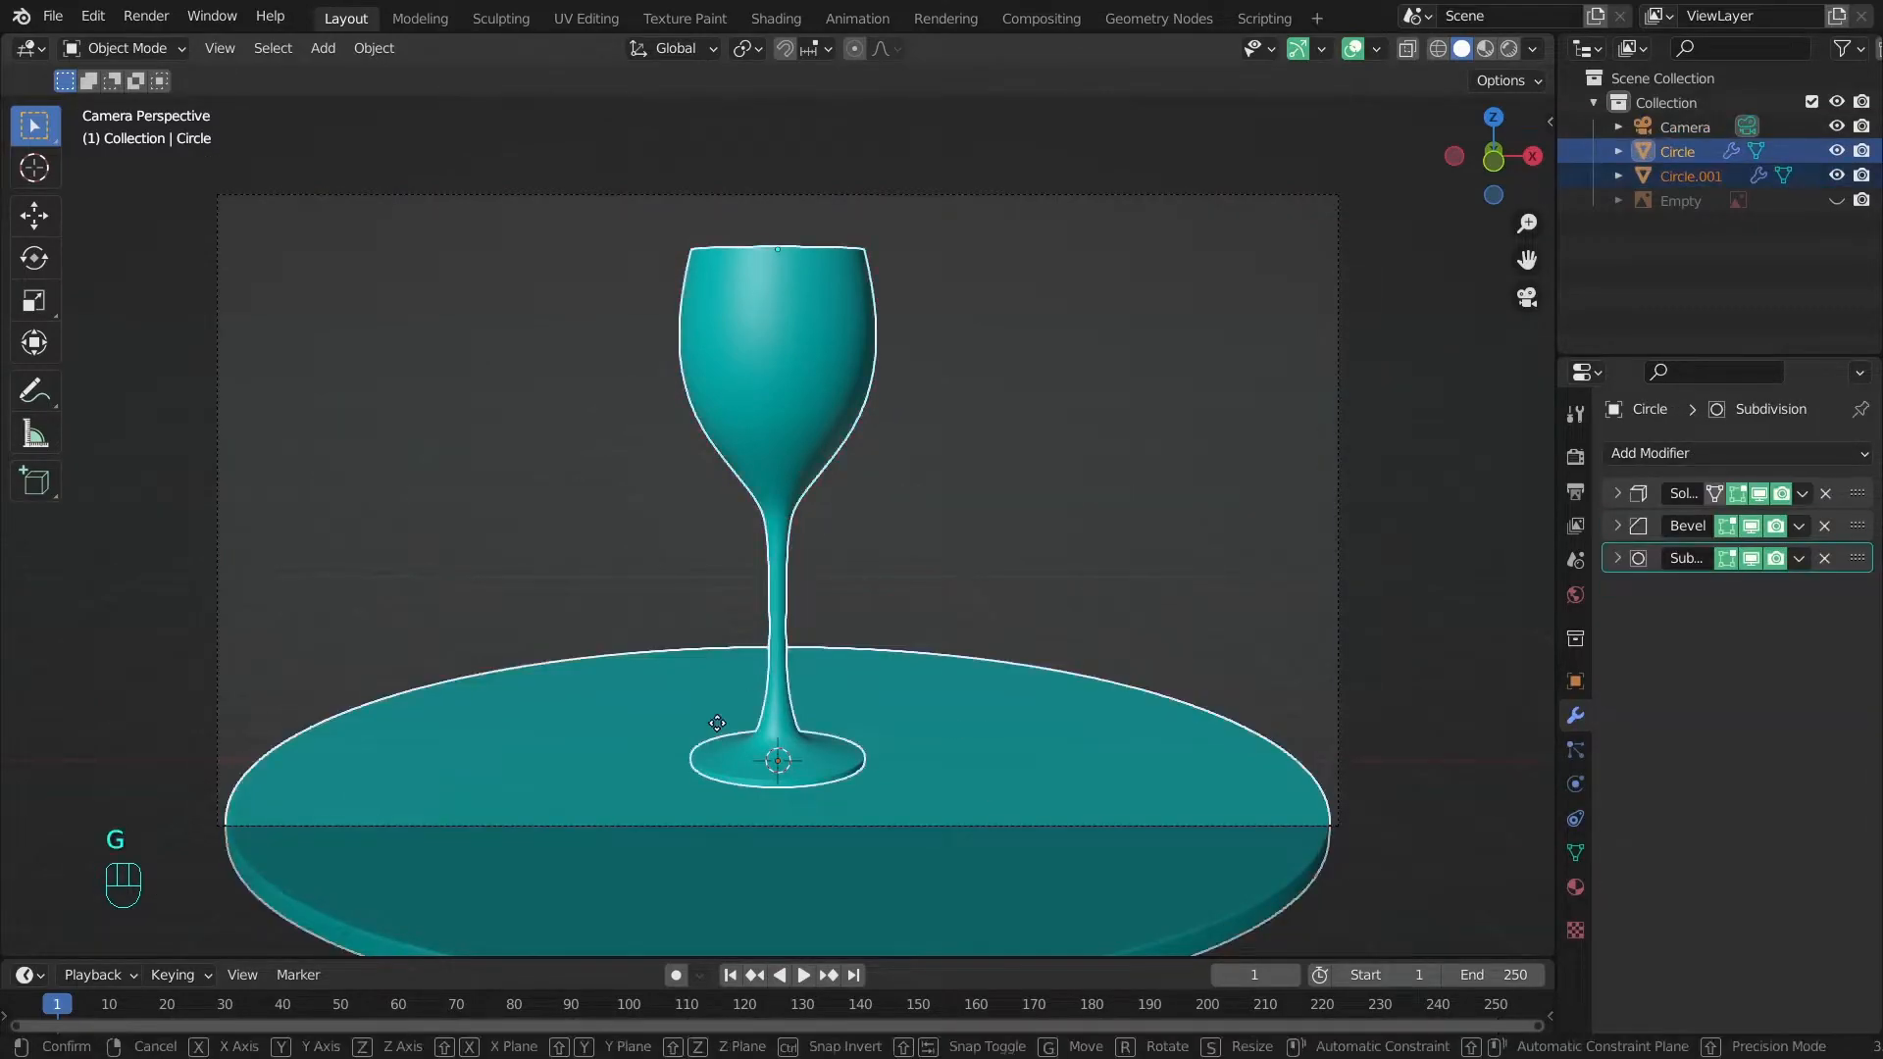
{"action": "key", "text": "x"}
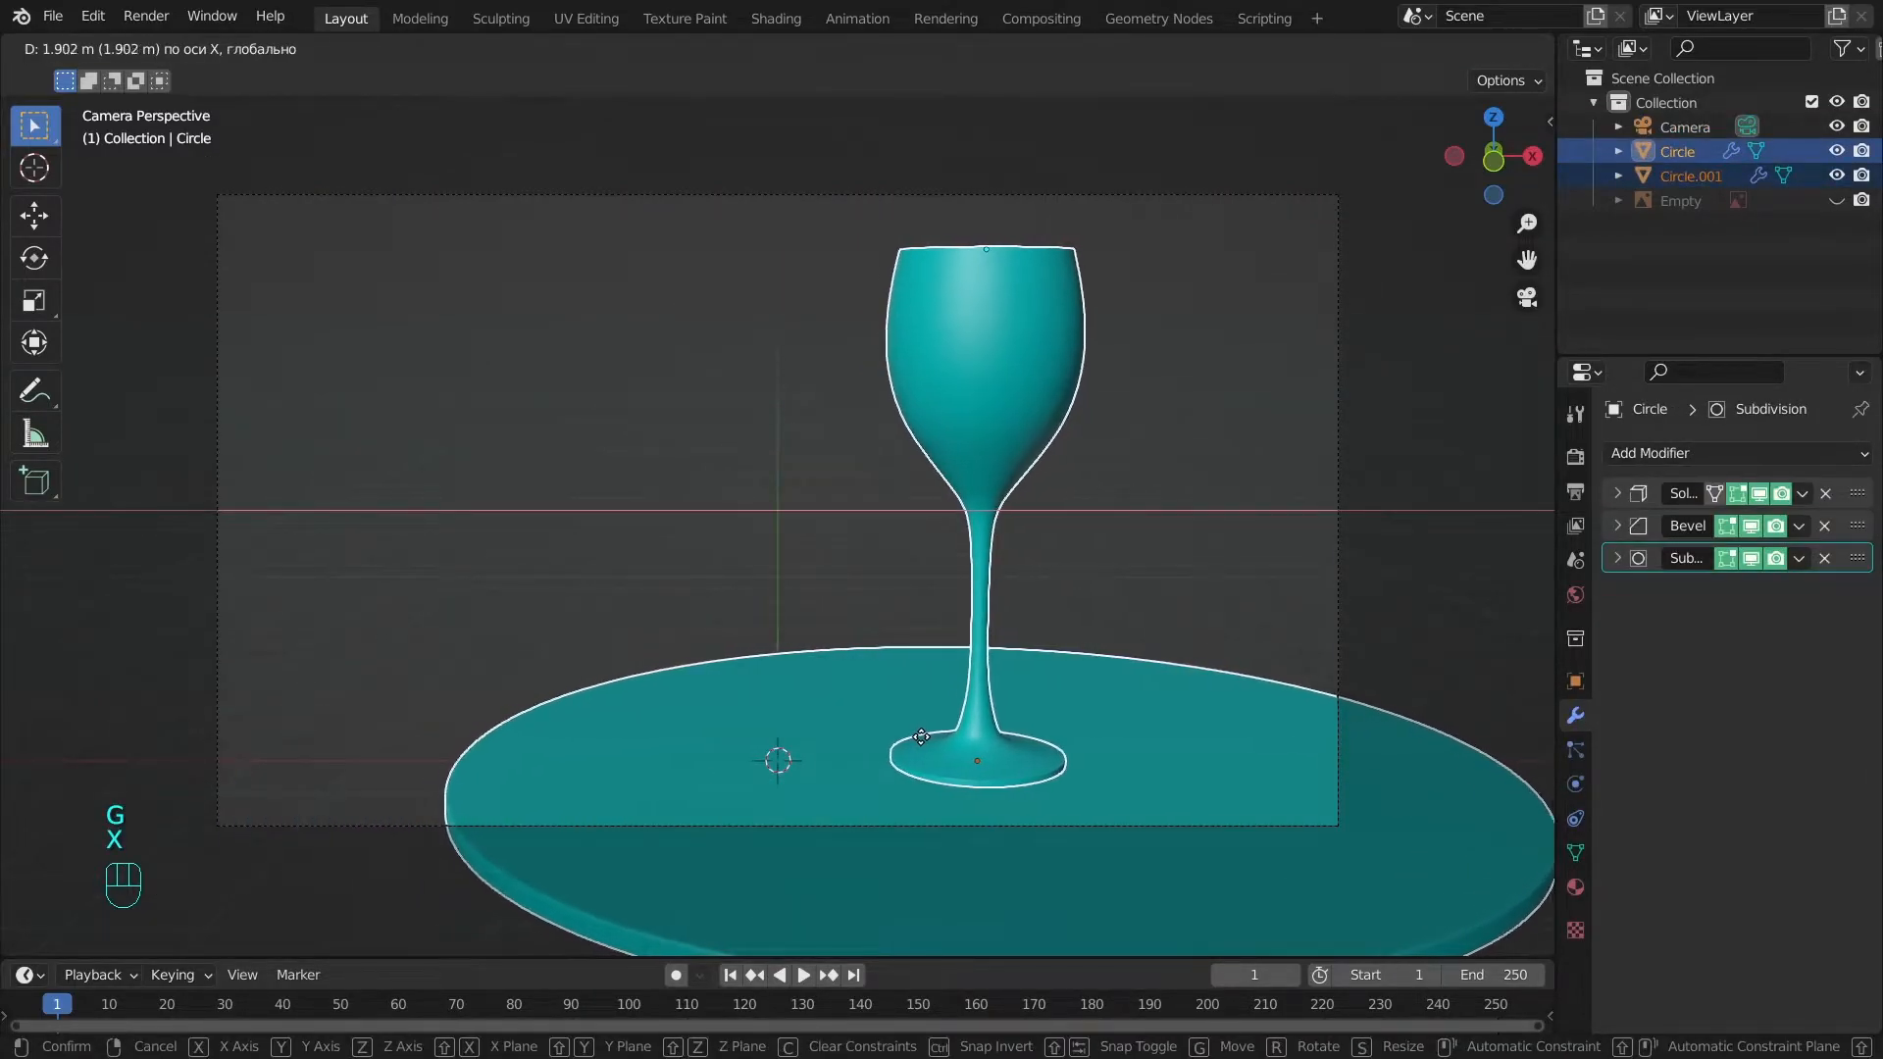
{"action": "left_click", "coordinate": [895, 738]}
Try shifting the tabletop alone along Y and X, and undo those moves.
{"action": "left_click", "coordinate": [1184, 748]}
{"action": "key", "text": "g"}
{"action": "key", "text": "y"}
{"action": "key", "text": "g"}
{"action": "key", "text": "x"}
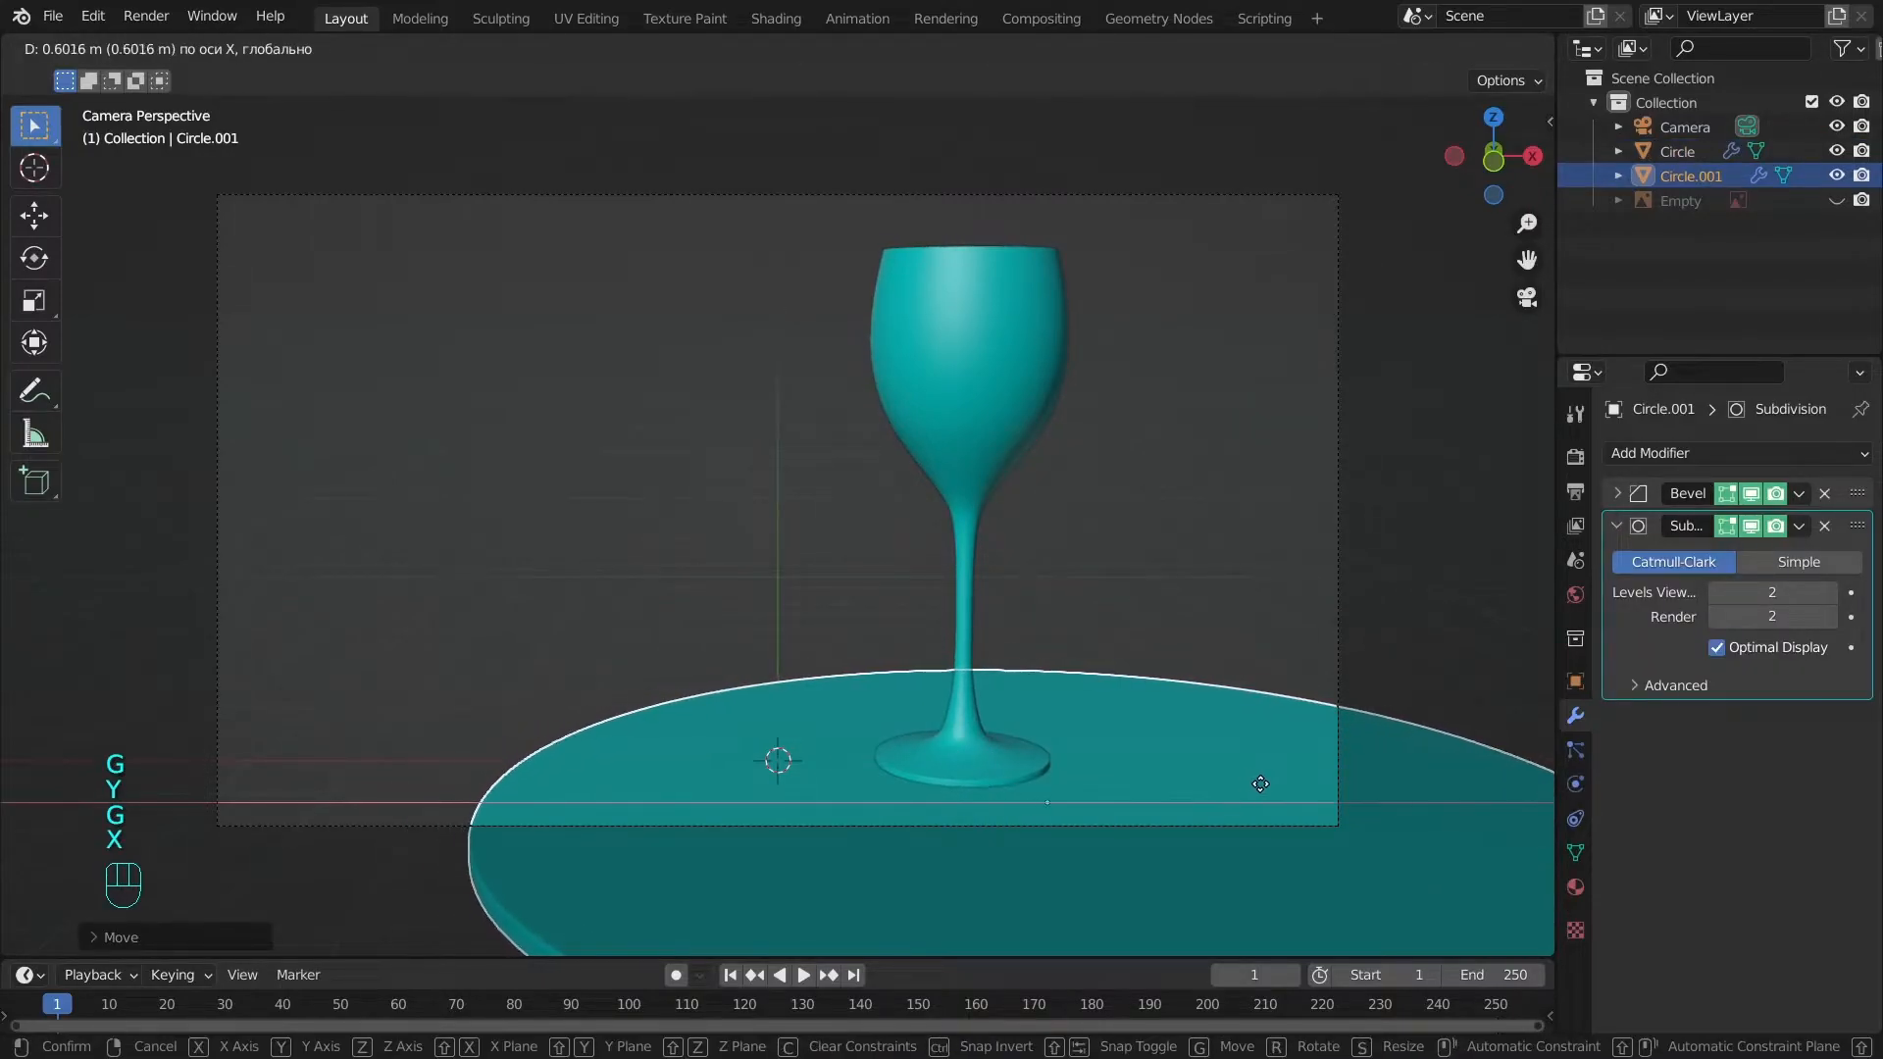
{"action": "left_click", "coordinate": [1256, 777]}
{"action": "key", "text": "a"}
{"action": "key", "text": "Tab"}
{"action": "key", "text": "ctrl+z"}
{"action": "key", "text": "ctrl+z"}
{"action": "key", "text": "ctrl+z"}
{"action": "key", "text": "ctrl+z"}
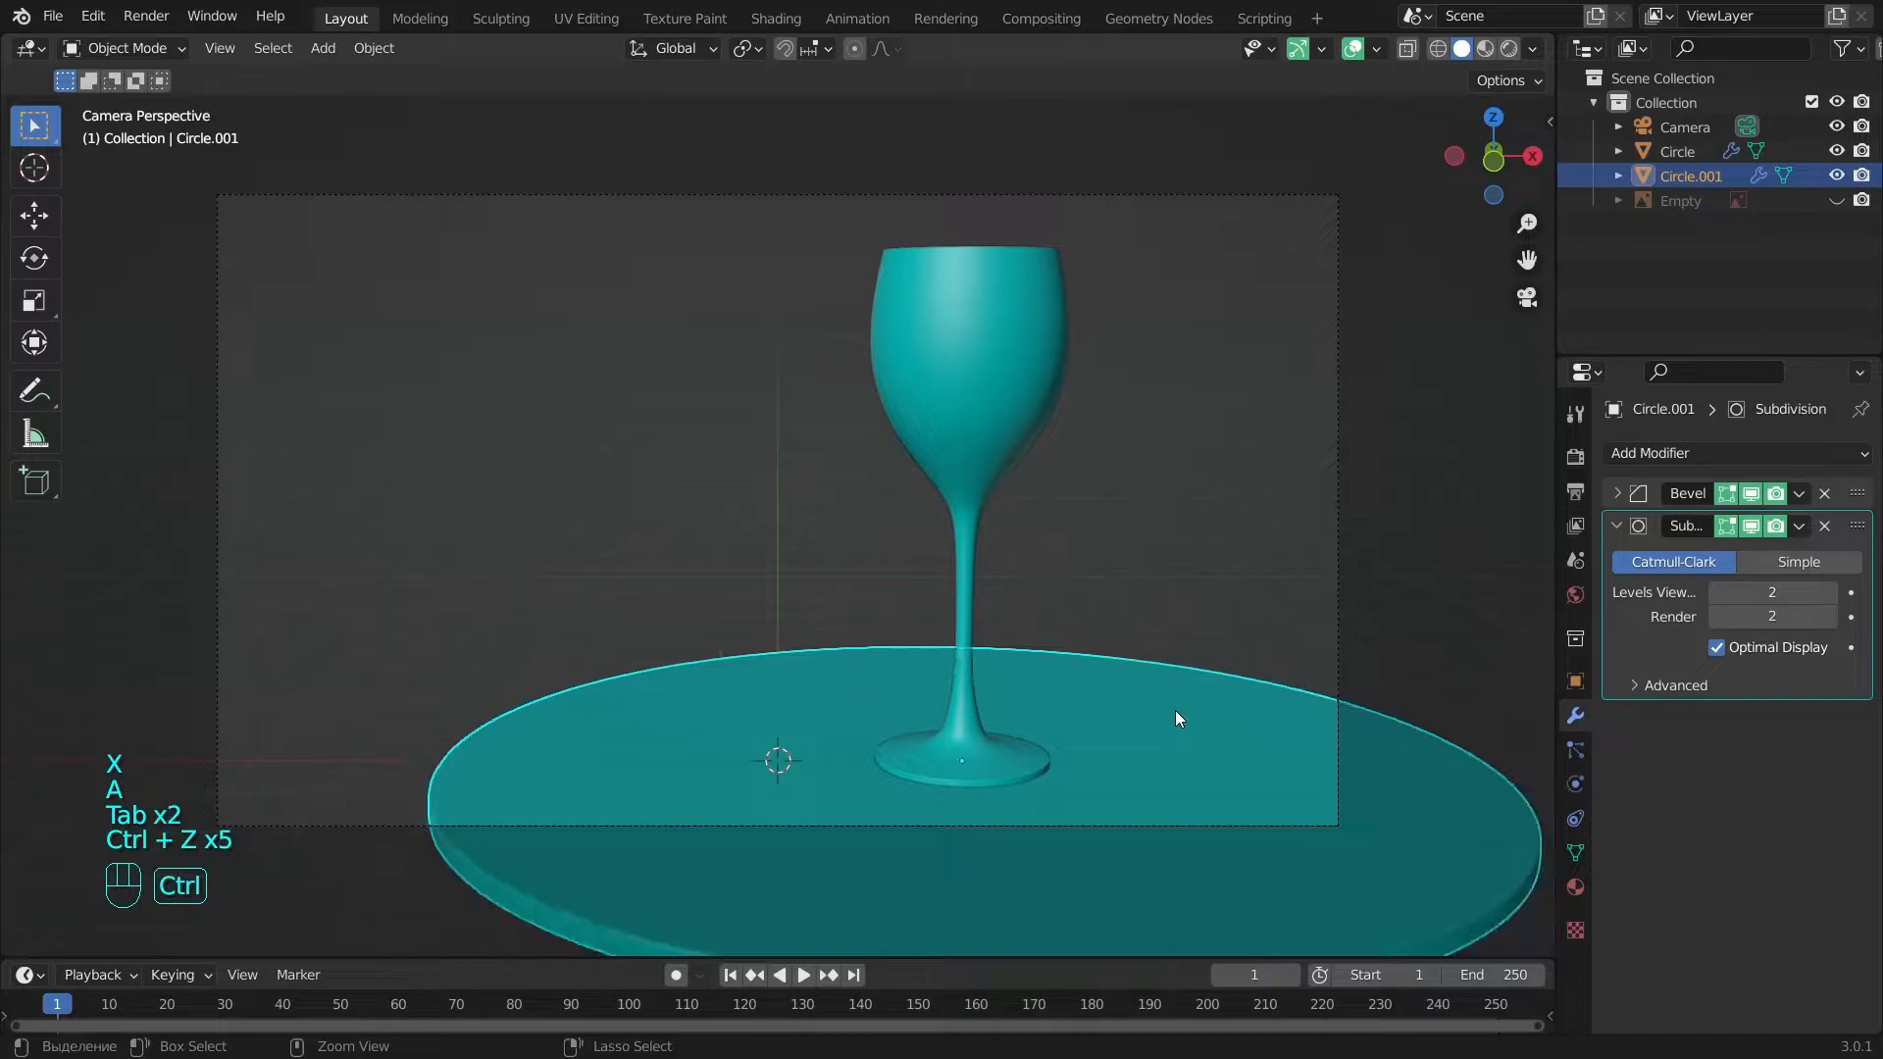
Reposition only the tabletop beneath the glass with small moves along X and Y, leaving everything deselected.
{"action": "key", "text": "g"}
{"action": "key", "text": "x"}
{"action": "left_click", "coordinate": [1224, 723]}
{"action": "key", "text": "g"}
{"action": "key", "text": "y"}
{"action": "left_click", "coordinate": [1198, 714]}
{"action": "key", "text": "a"}
{"action": "scroll", "coordinate": [1195, 709], "scroll_direction": "down", "scroll_amount": 3}
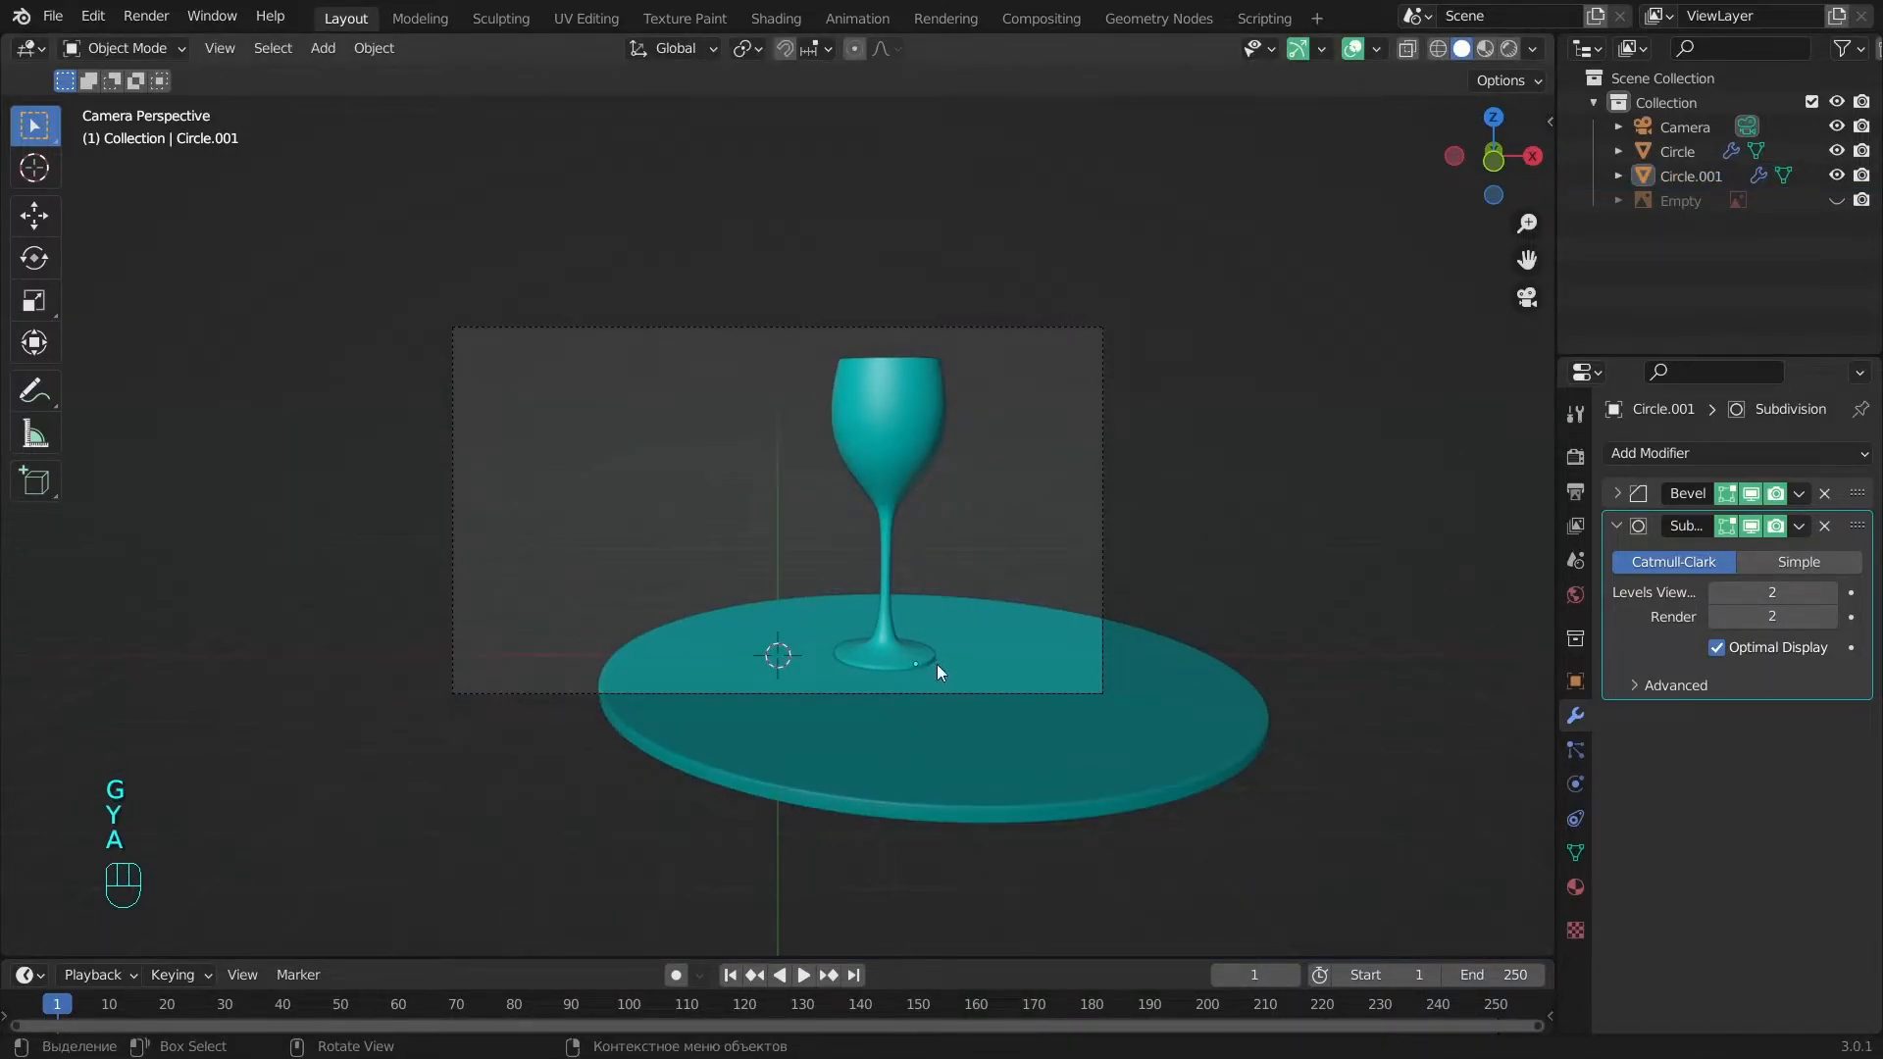
{"action": "scroll", "coordinate": [938, 663], "scroll_direction": "up", "scroll_amount": 2}
{"action": "left_click", "coordinate": [929, 394]}
{"action": "middle_click_drag", "start_coordinate": [944, 461], "coordinate": [891, 426], "text": "alt+shift"}
{"action": "key", "text": "a"}
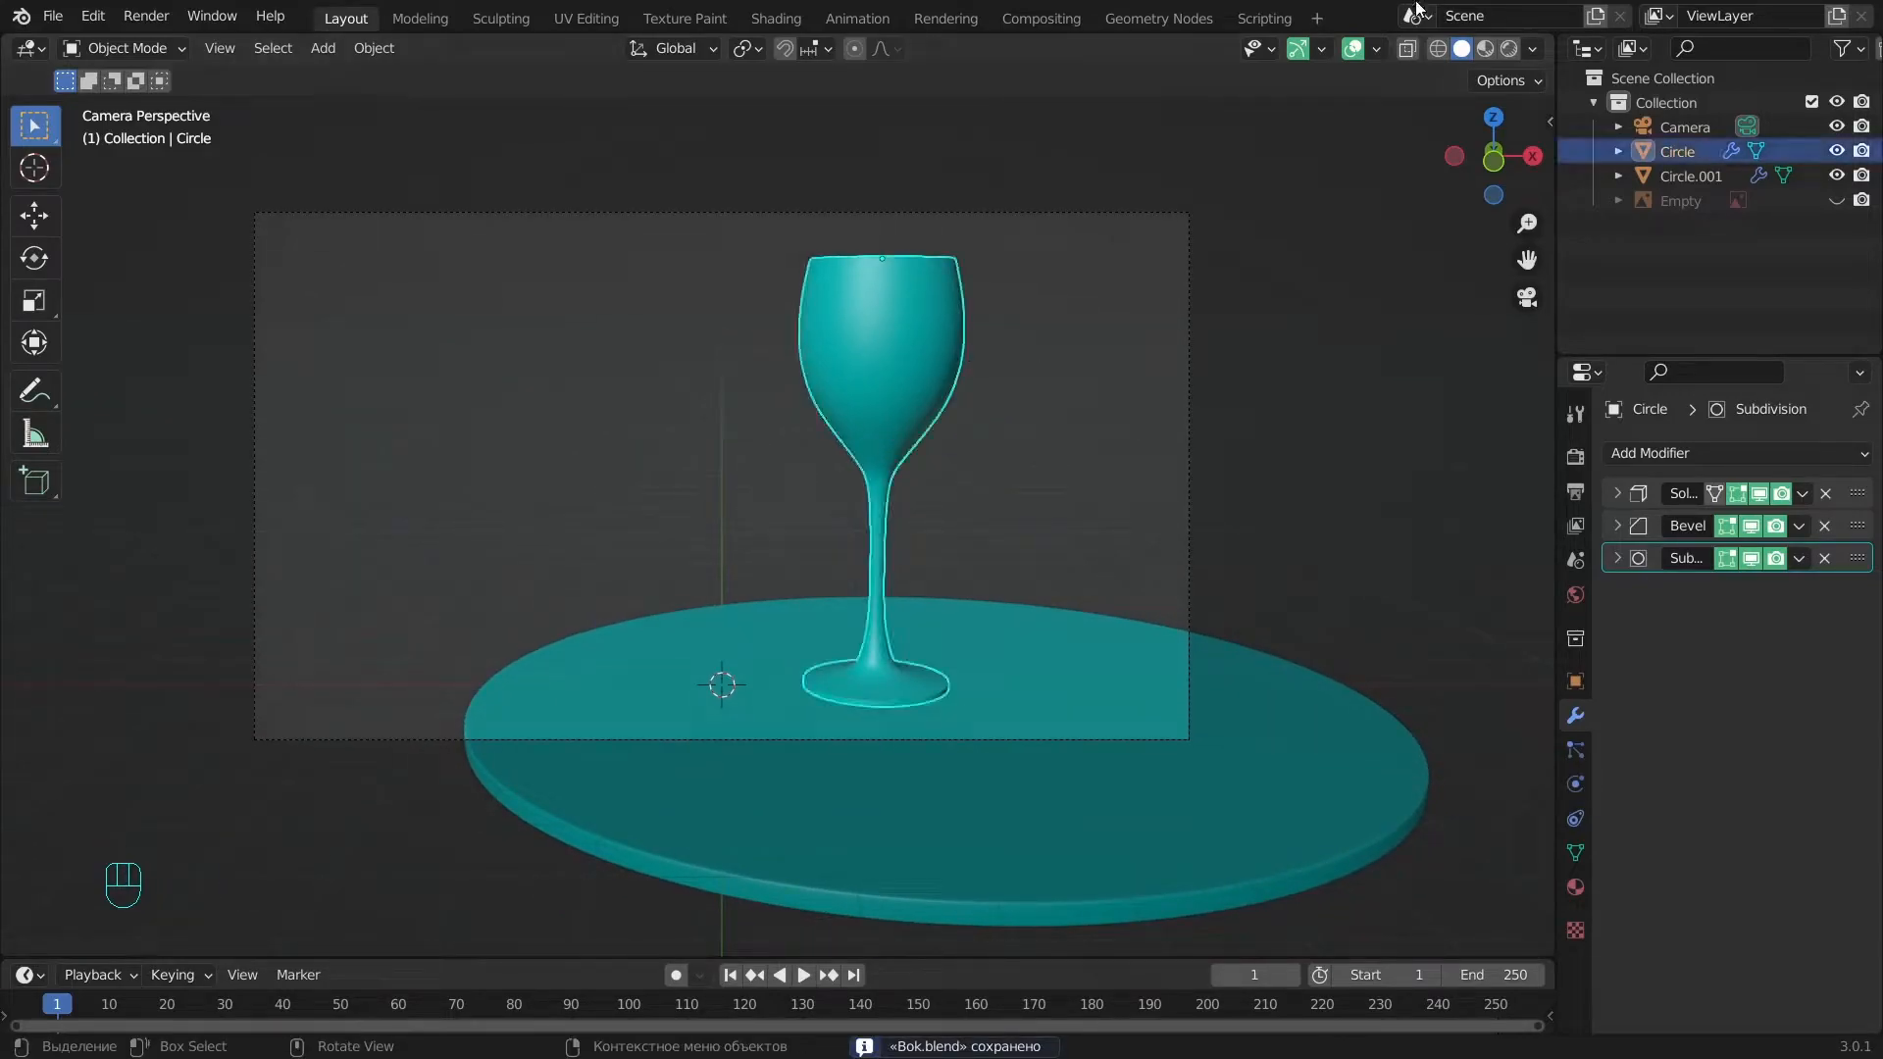
Show the viewport in rendered shading and set the render engine to Cycles with GPU Compute.
{"action": "left_click", "coordinate": [1515, 51]}
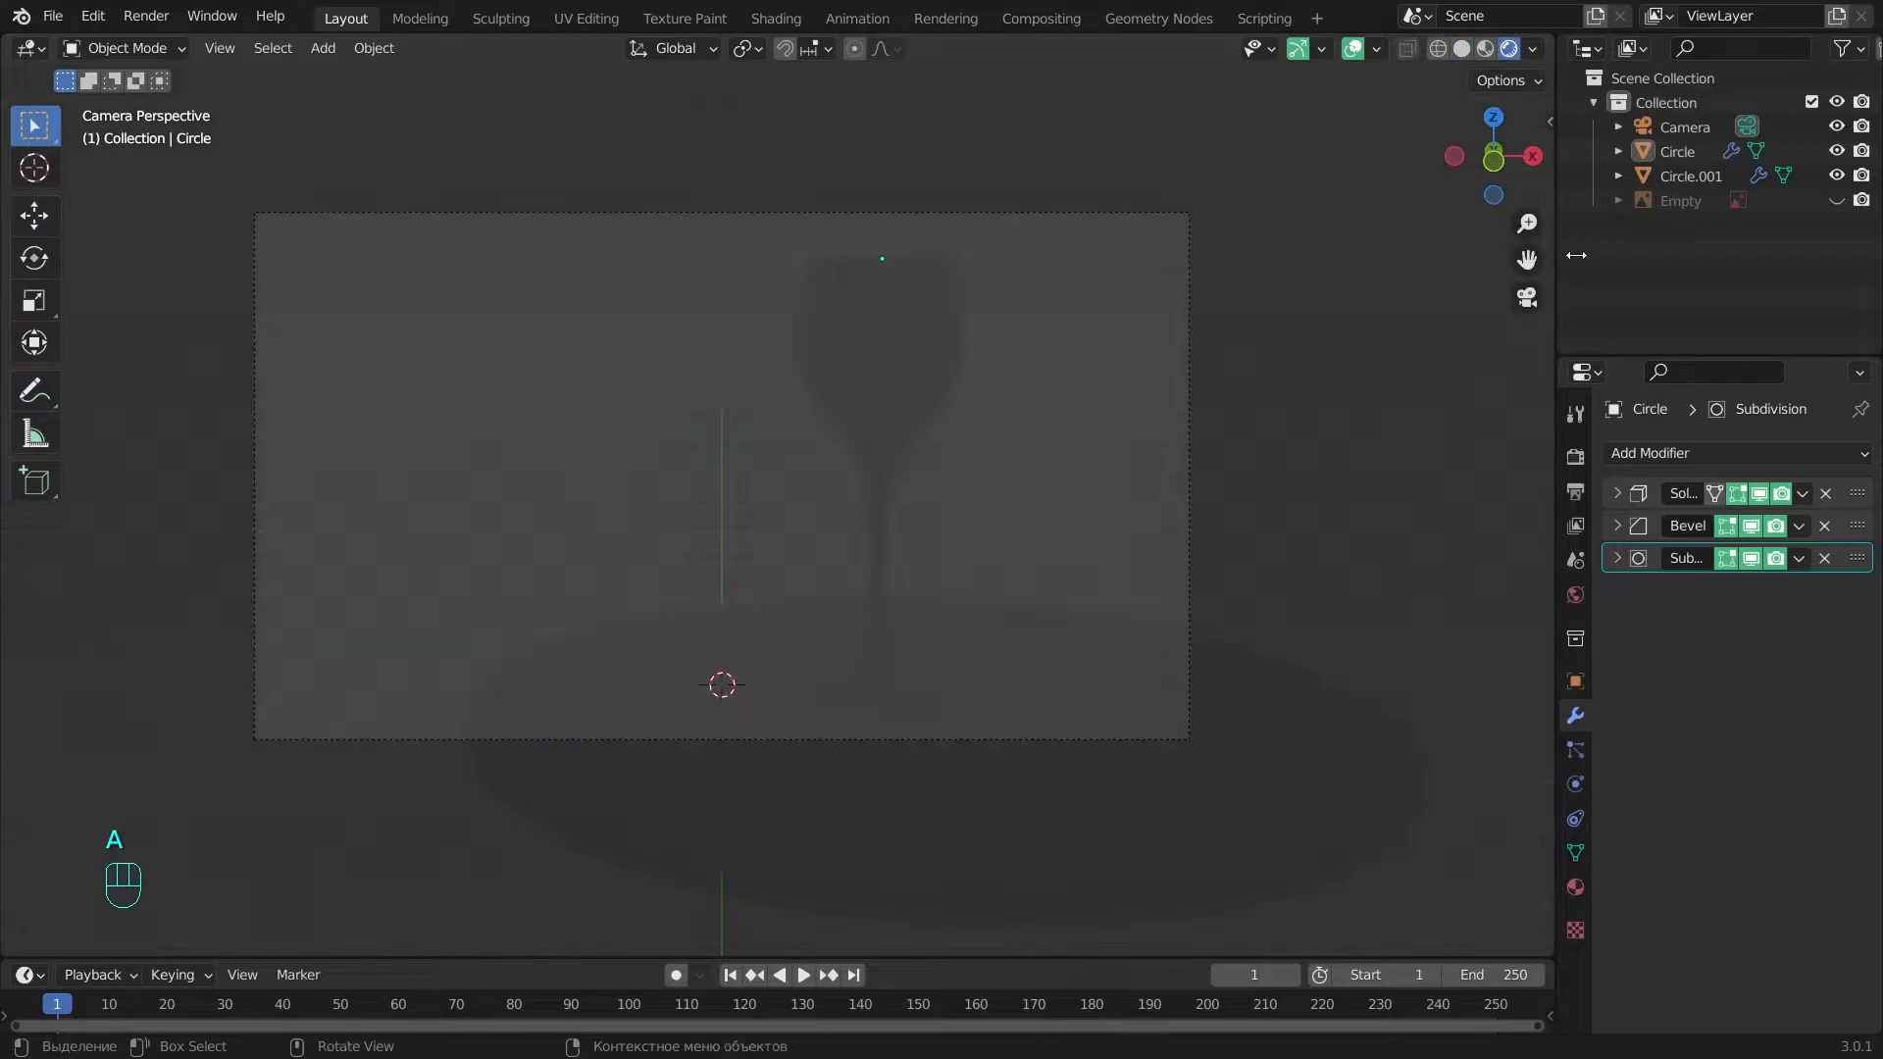
{"action": "left_click", "coordinate": [1575, 456]}
{"action": "left_click", "coordinate": [1751, 534]}
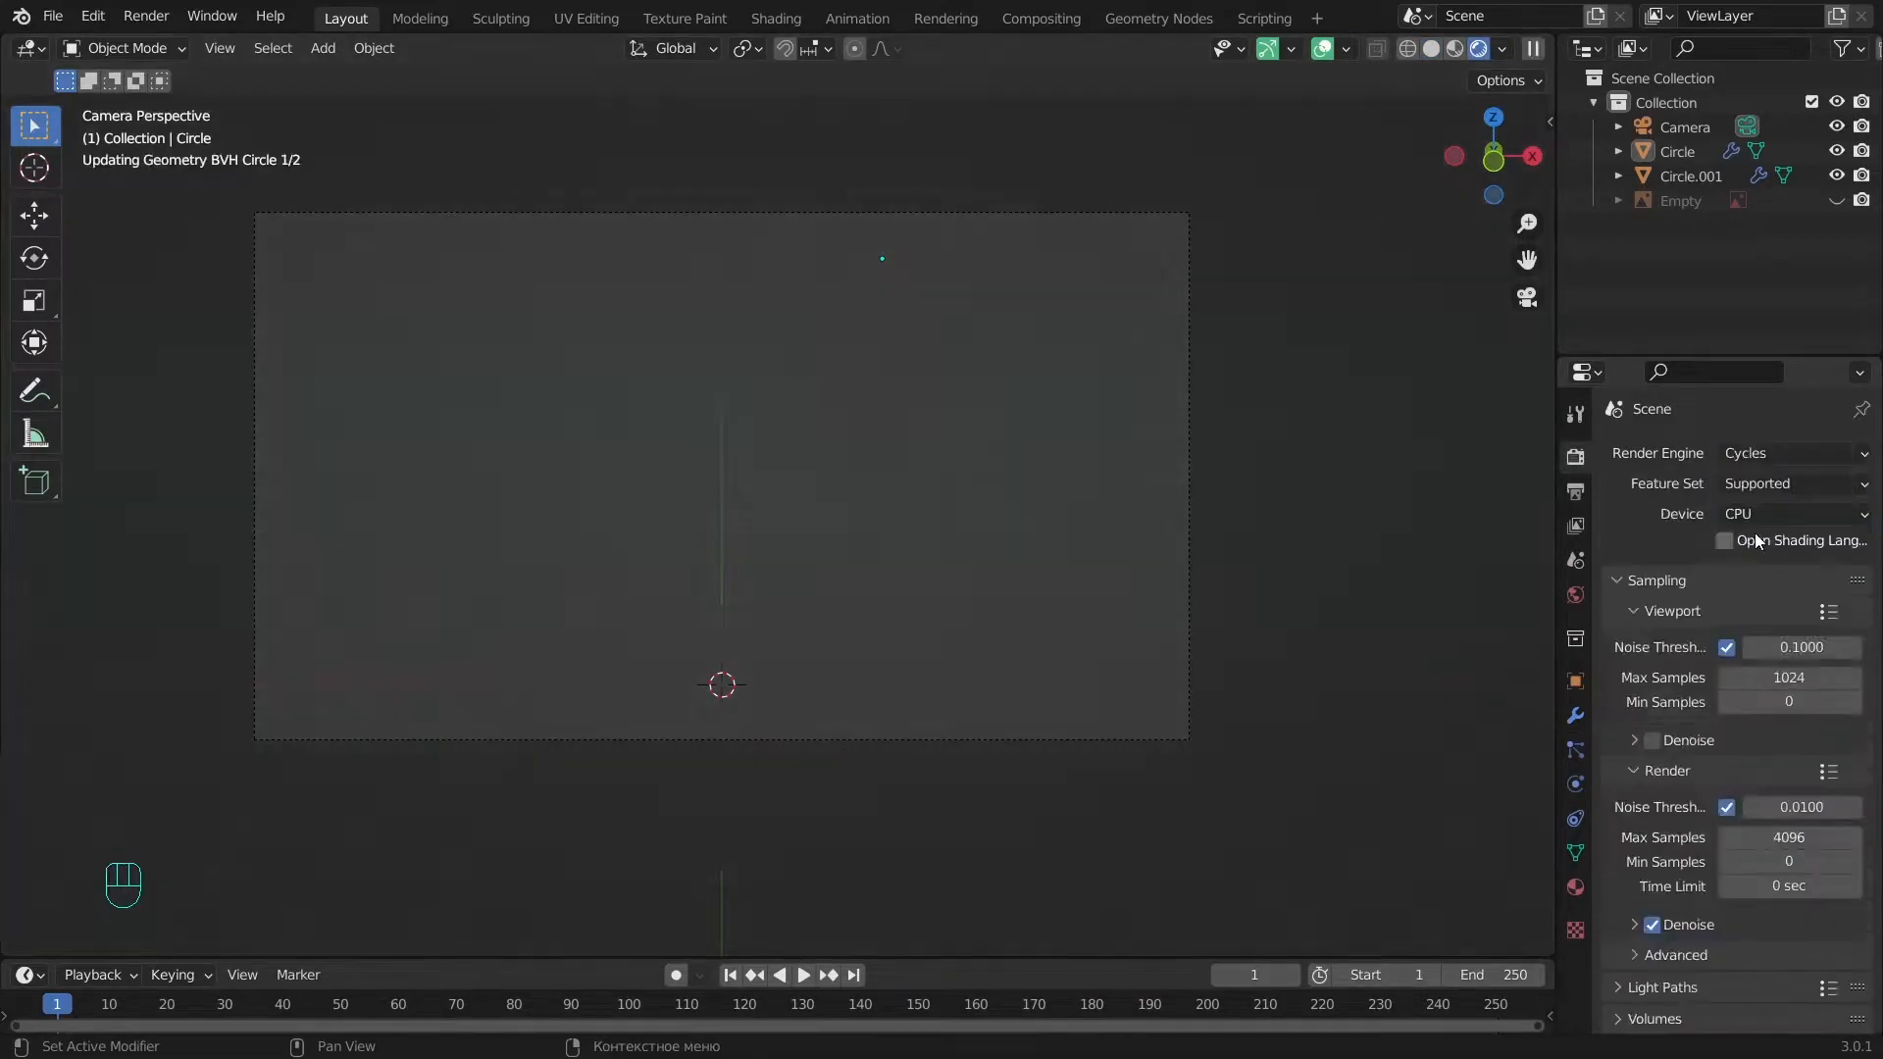
{"action": "left_click", "coordinate": [1763, 510]}
{"action": "left_click", "coordinate": [1763, 563]}
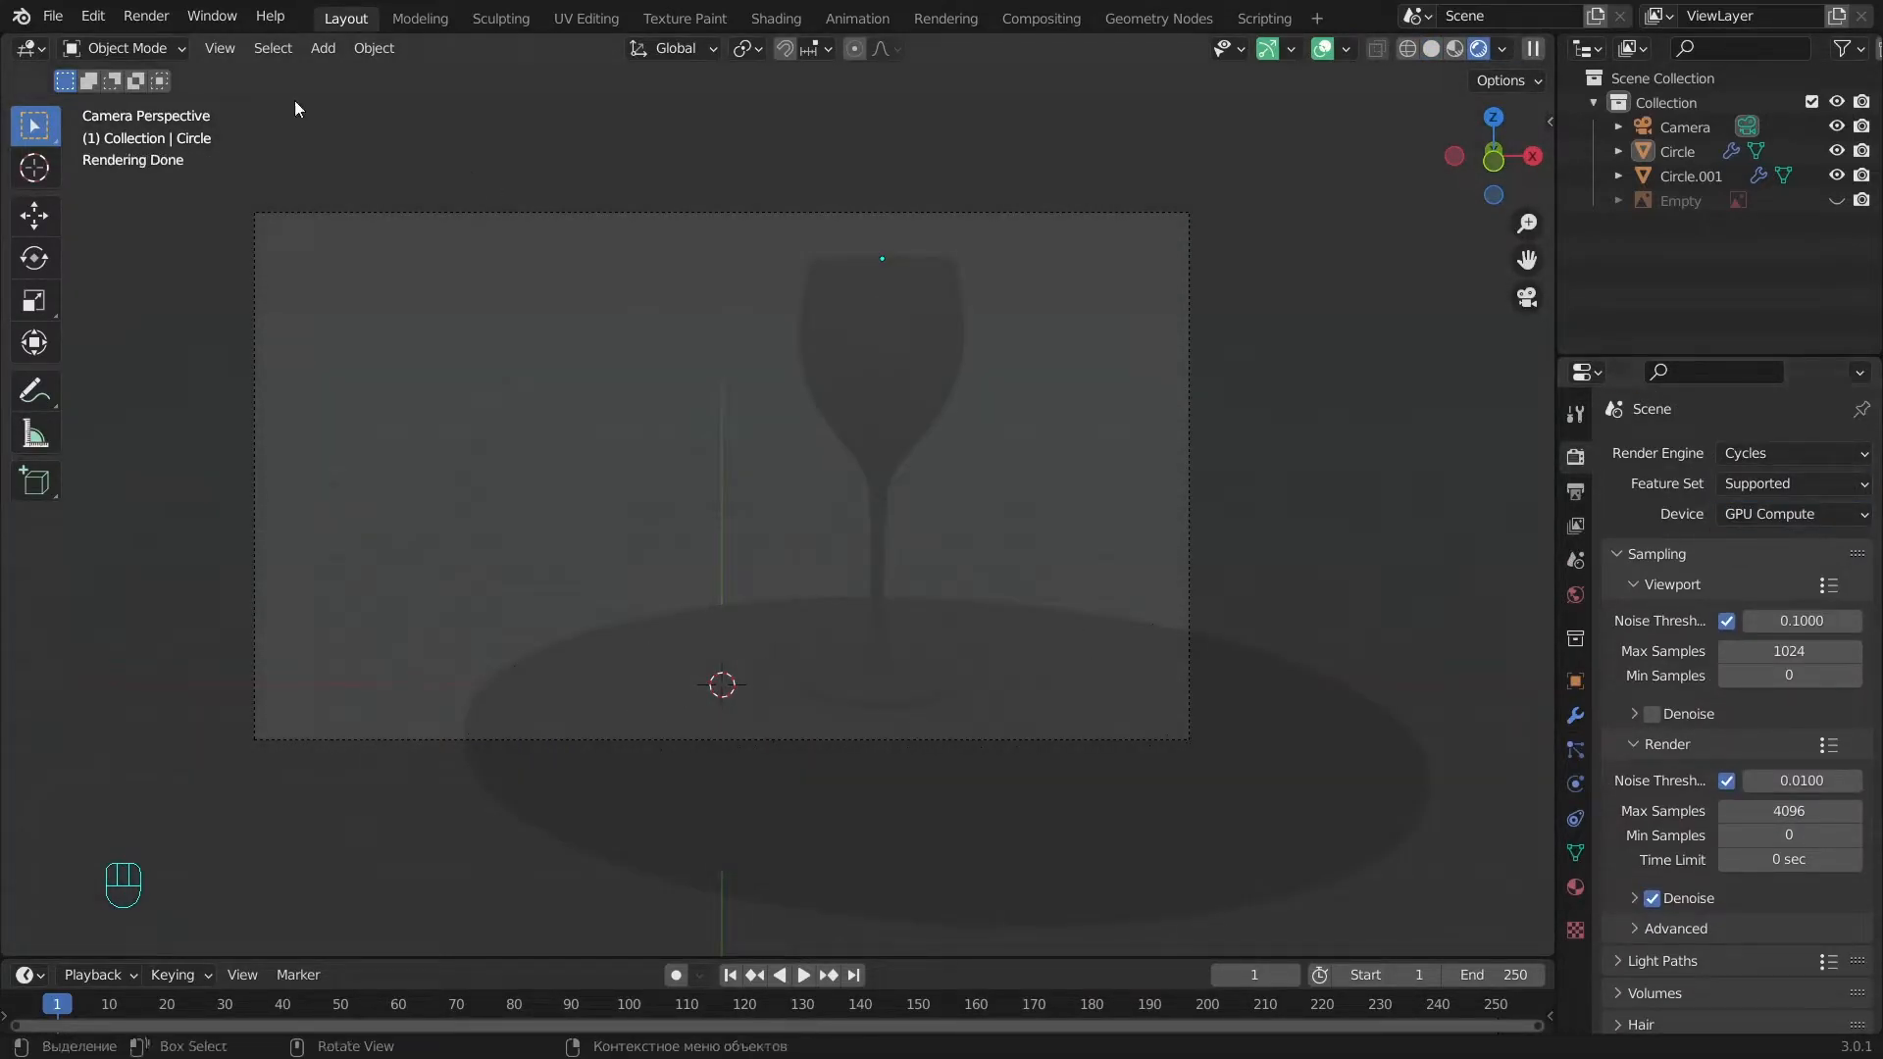
Split the 3D viewport into two areas side by side and centre the camera frame in the rendered one.
{"action": "left_click_drag", "start_coordinate": [14, 44], "coordinate": [979, 192]}
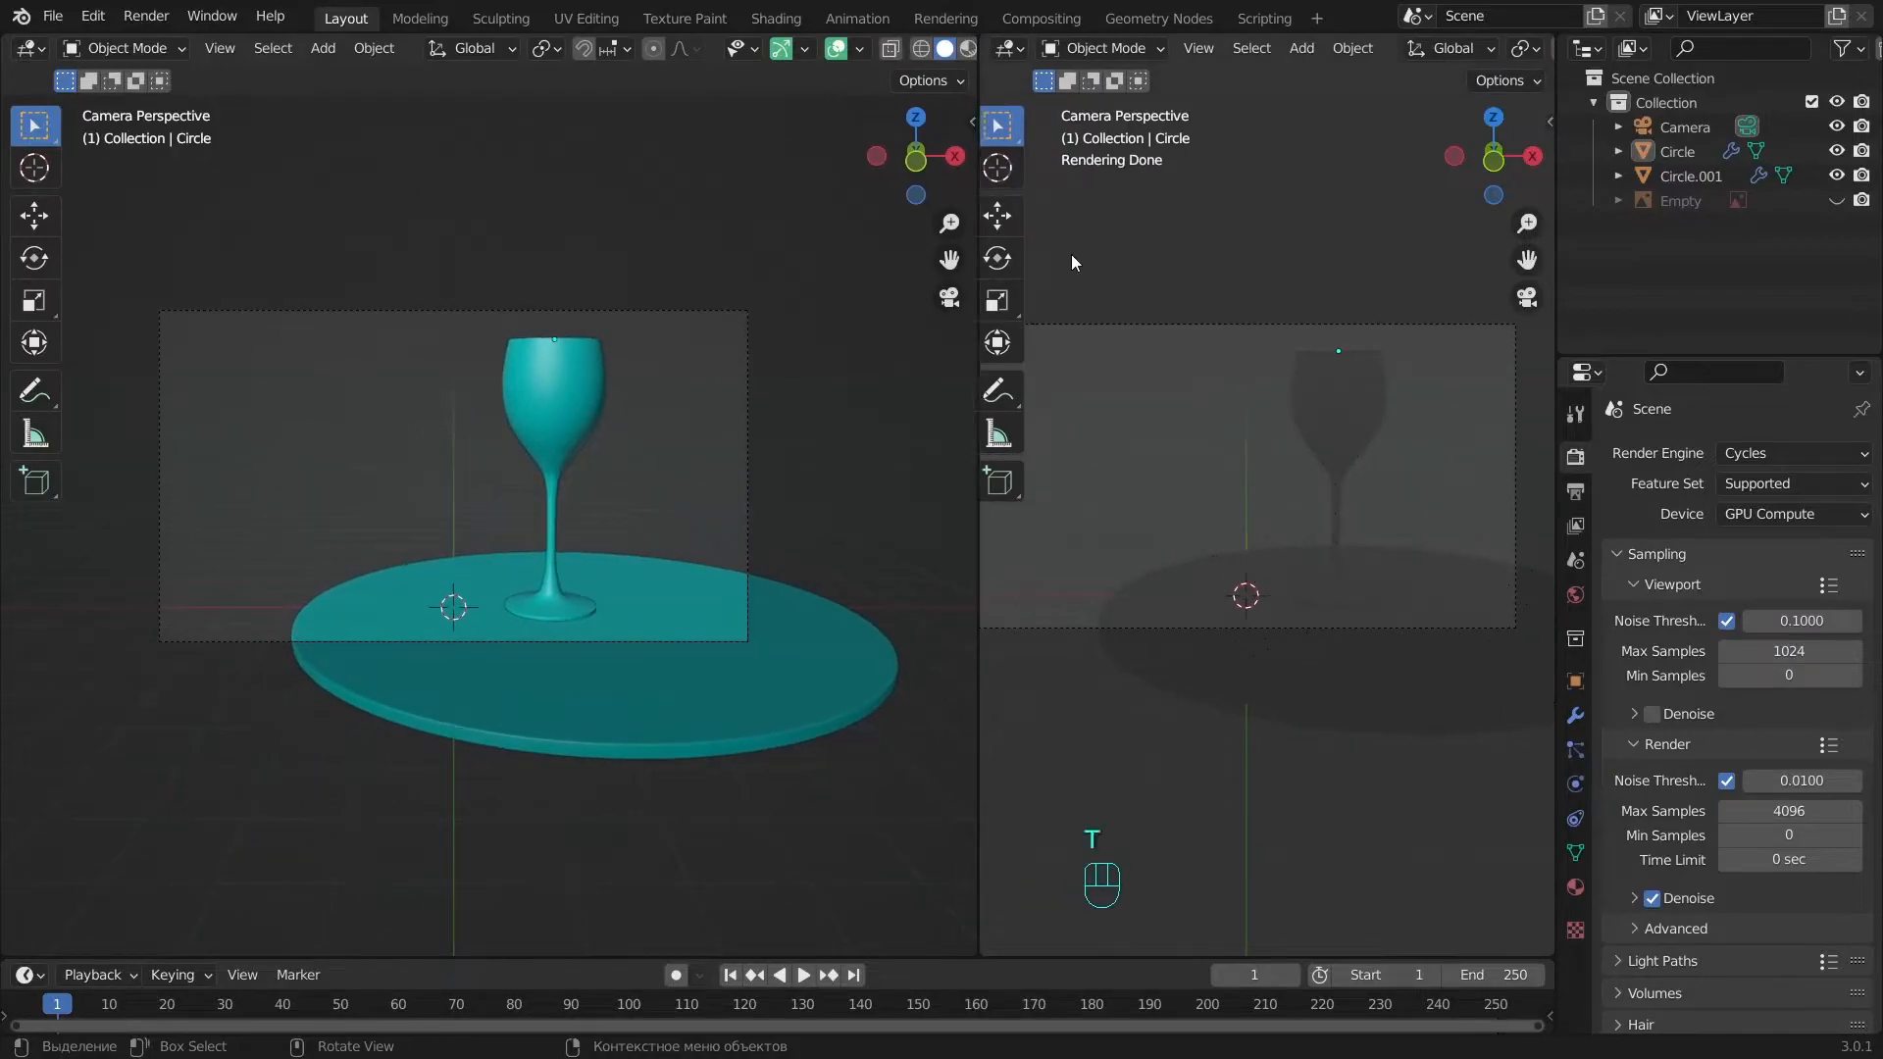
{"action": "scroll", "coordinate": [1271, 594], "scroll_direction": "down", "scroll_amount": 1}
{"action": "mouse_move", "coordinate": [1271, 594]}
{"action": "middle_mouse_down", "text": "shift"}
{"action": "mouse_move", "coordinate": [1308, 602]}
{"action": "mouse_move", "coordinate": [1272, 606]}
{"action": "middle_mouse_up", "text": "shift"}
{"action": "scroll", "coordinate": [1308, 602], "scroll_direction": "up", "scroll_amount": 1}
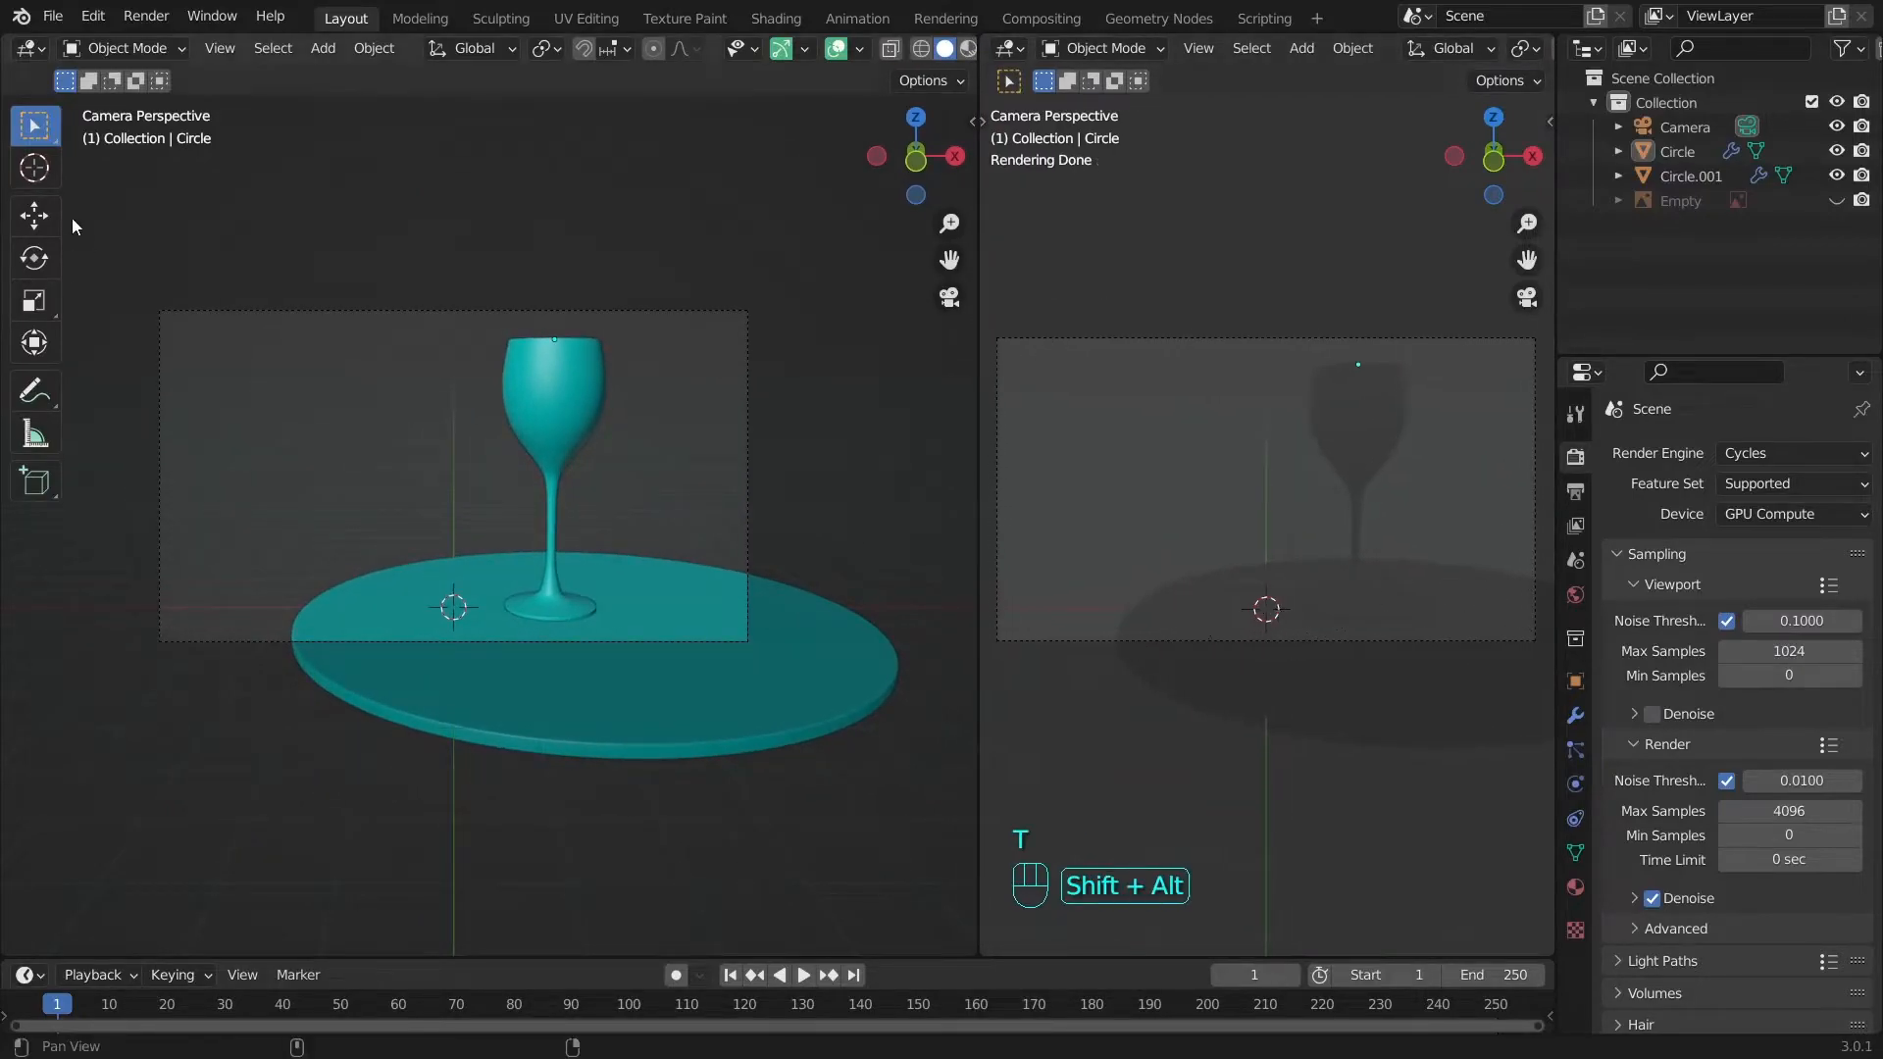
Turn the solid-shaded viewport area into a Shader Editor without its sidebar, showing the World shader nodes.
{"action": "left_click", "coordinate": [31, 48]}
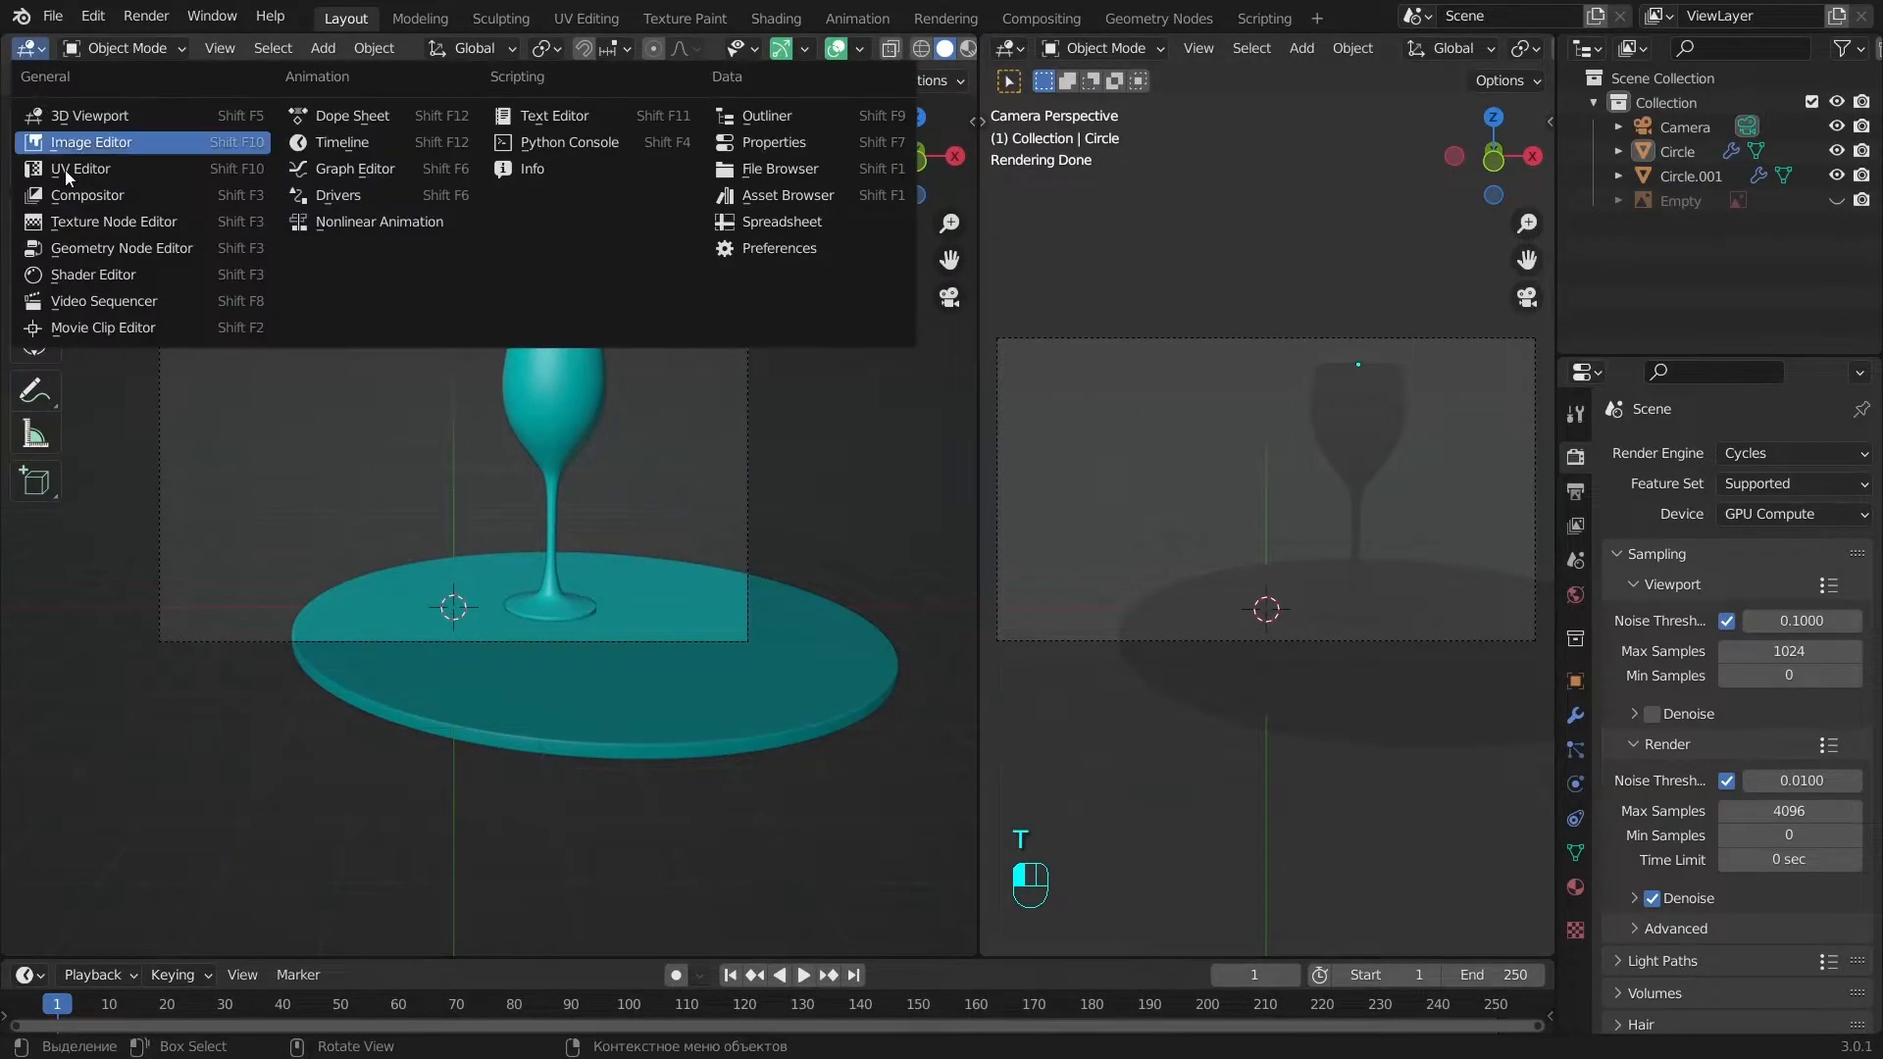
{"action": "left_click", "coordinate": [93, 275]}
{"action": "key", "text": "n"}
{"action": "left_click", "coordinate": [110, 48]}
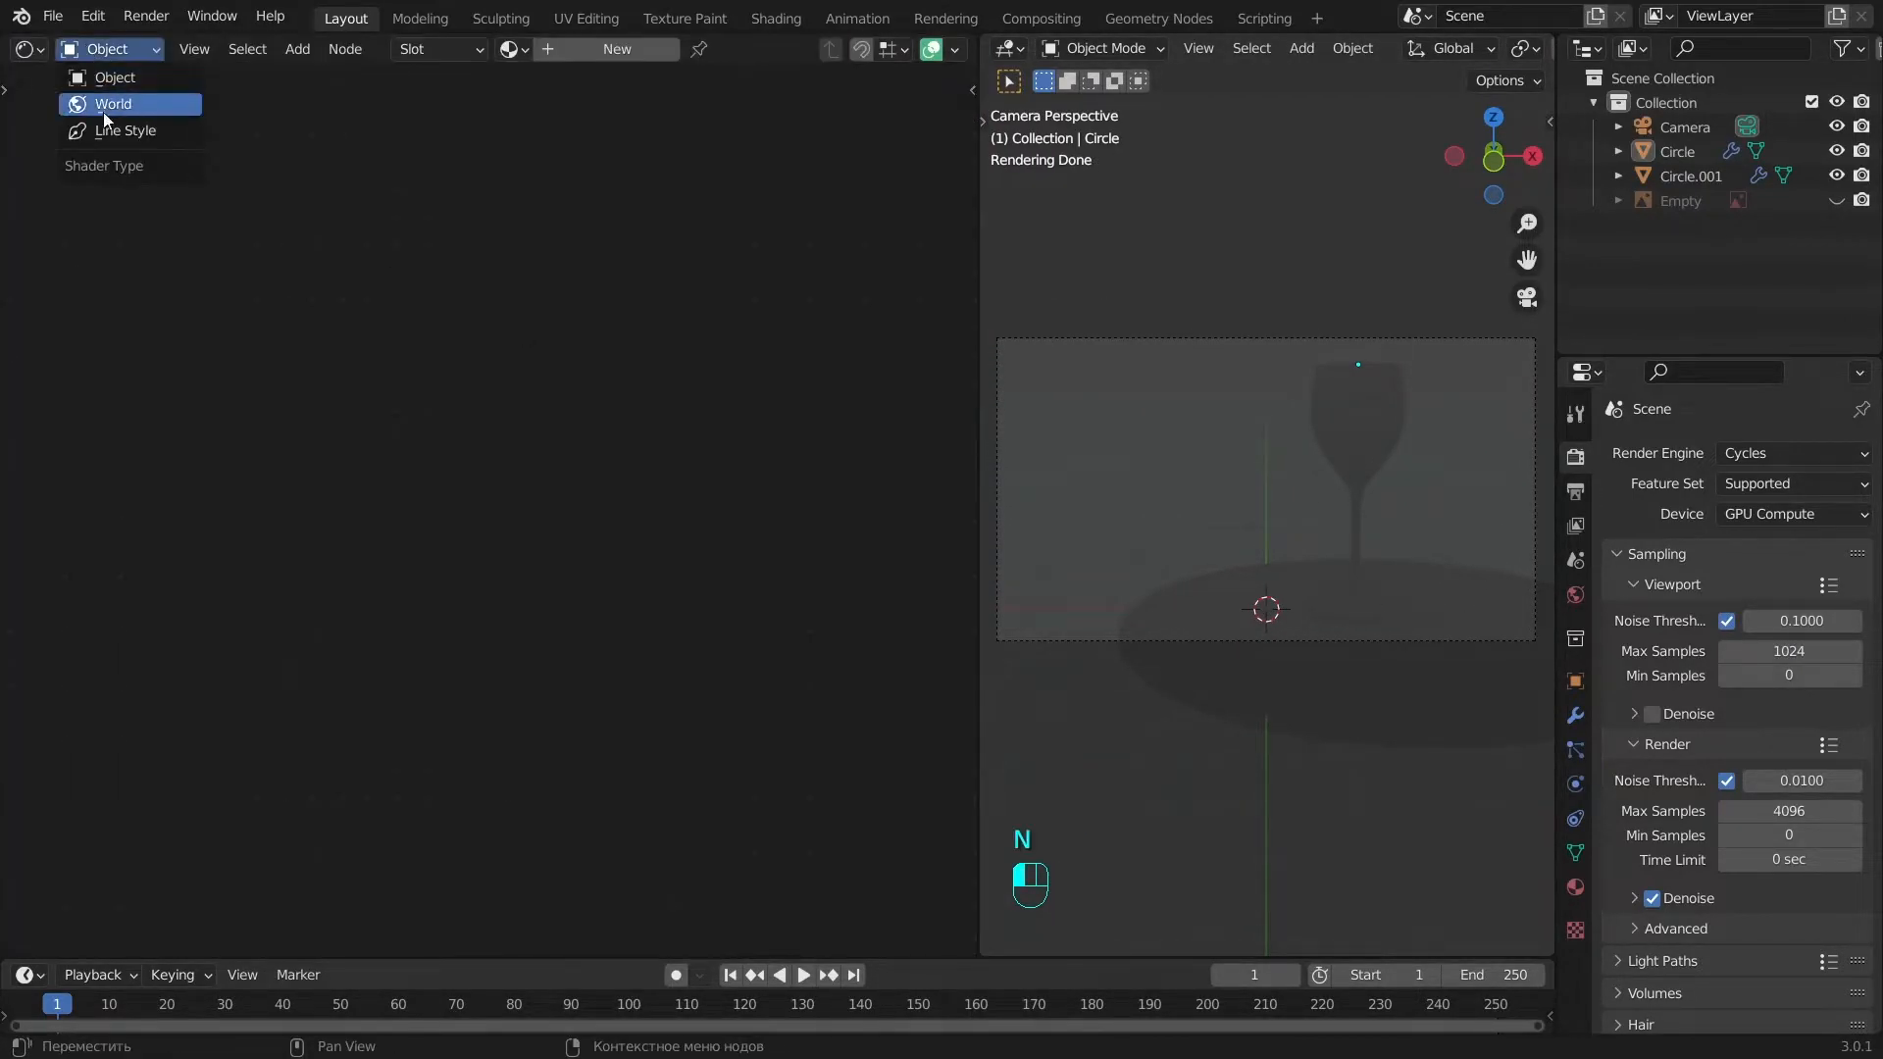
{"action": "left_click", "coordinate": [105, 101]}
Add an Environment Texture node and connect its Color to the Background node's Color.
{"action": "key", "text": "shift+a"}
{"action": "left_click", "coordinate": [298, 472]}
{"action": "type", "text": "env"}
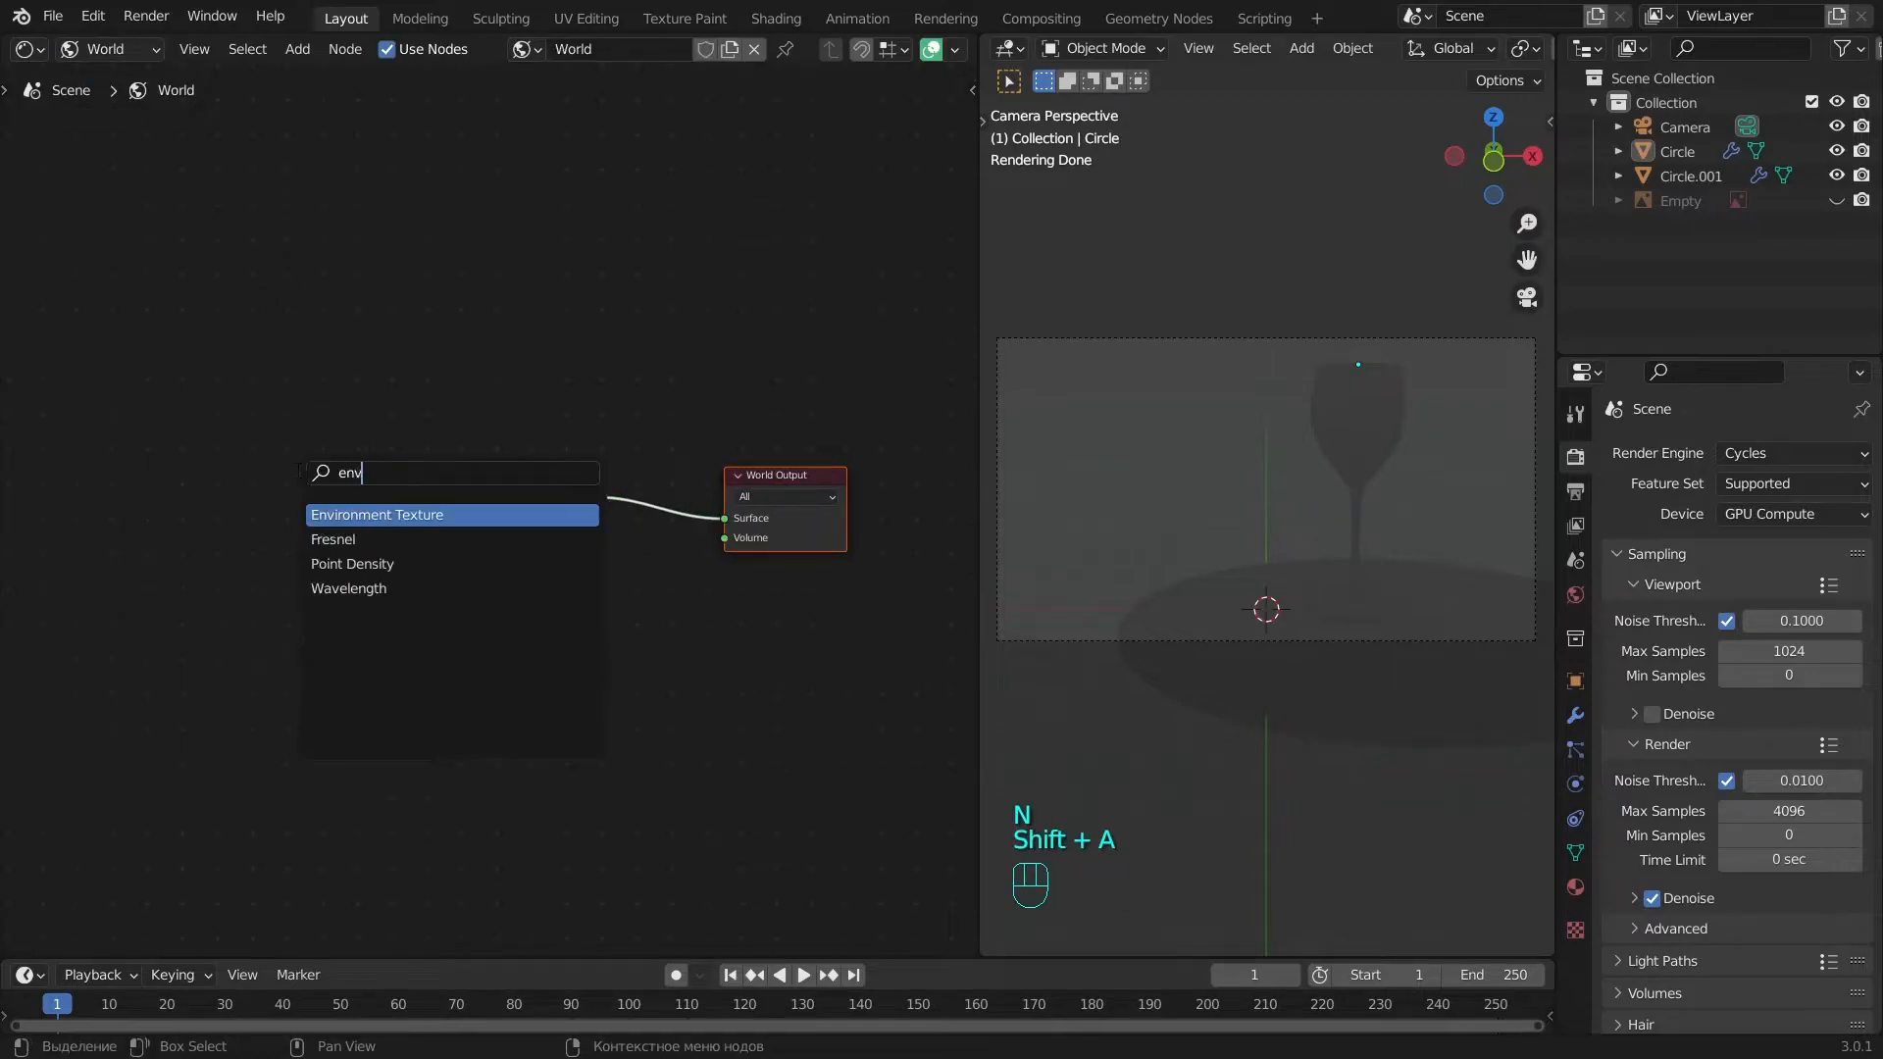
{"action": "left_click", "coordinate": [353, 512]}
{"action": "left_click_drag", "start_coordinate": [457, 517], "coordinate": [471, 518]}
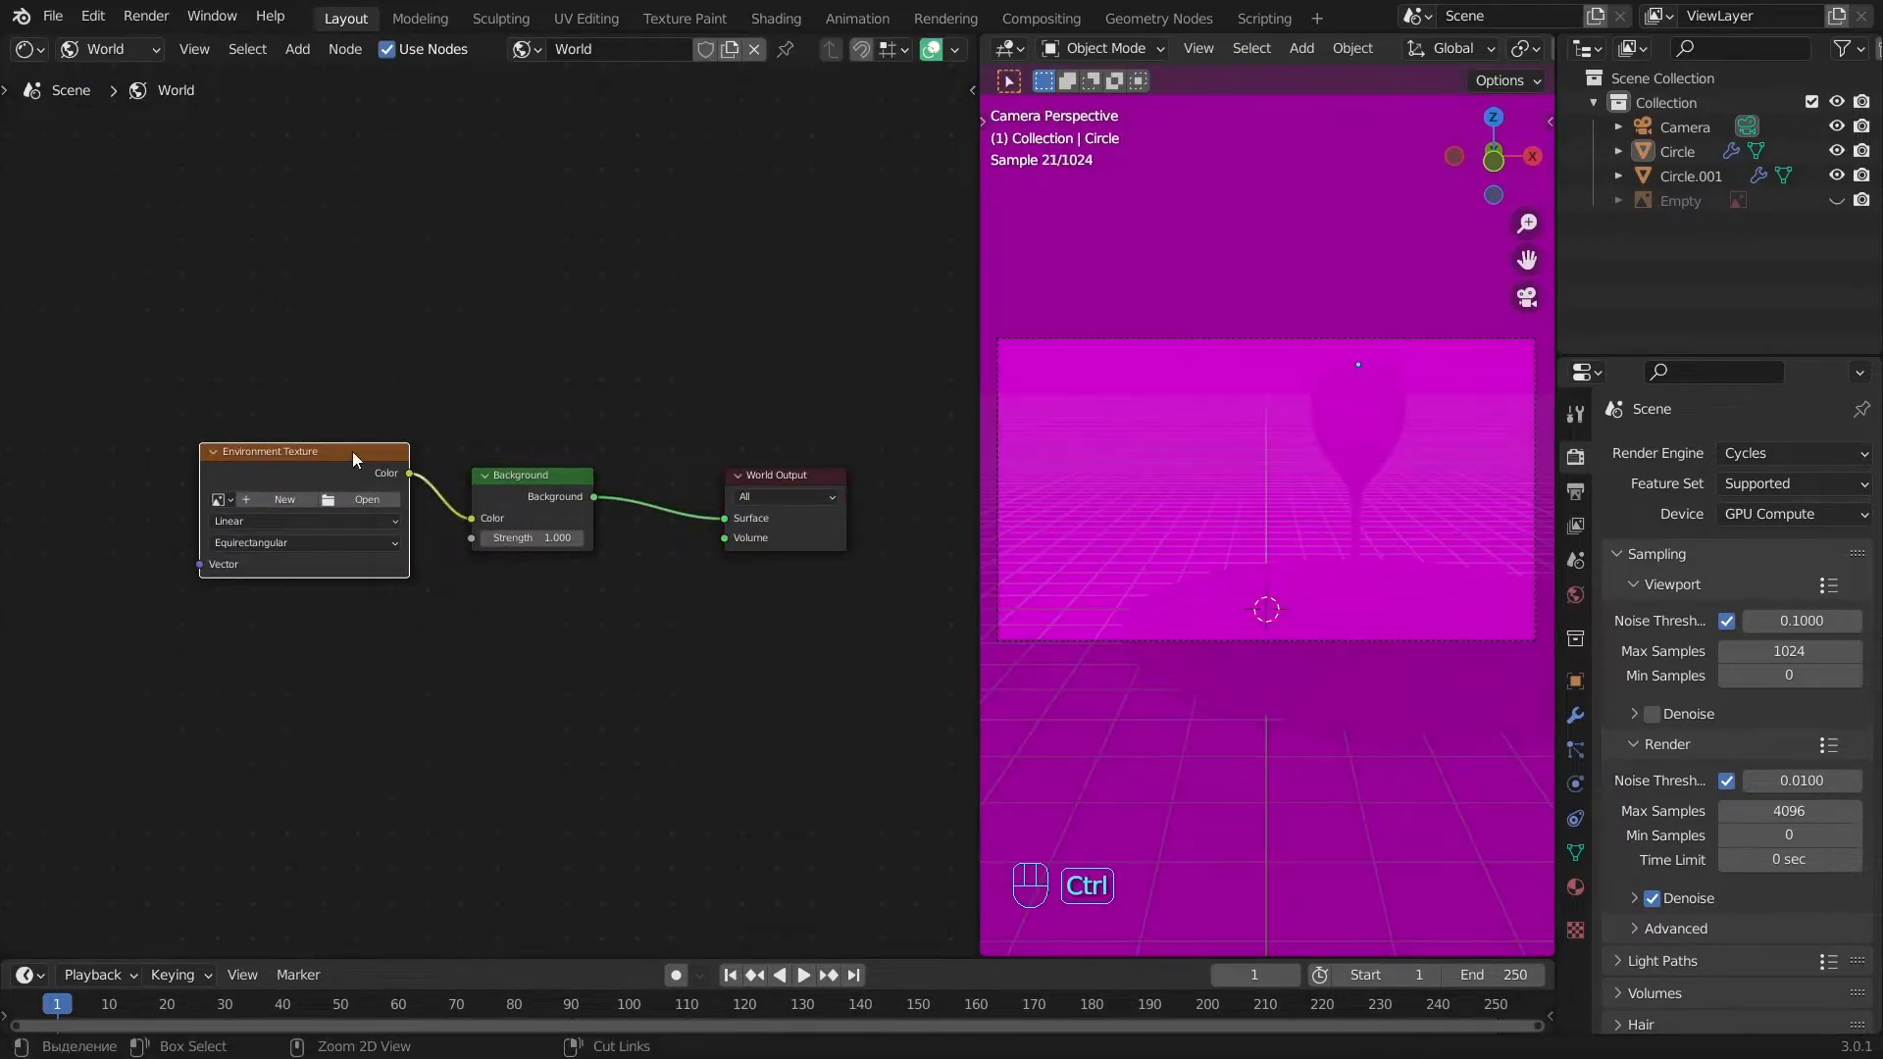
Add mapping nodes to the environment texture, load studio_country_hall_4k.exr and rotate the mapping to 184° on Z.
{"action": "key", "text": "ctrl+t"}
{"action": "left_click", "coordinate": [622, 499]}
{"action": "double_click", "coordinate": [755, 313]}
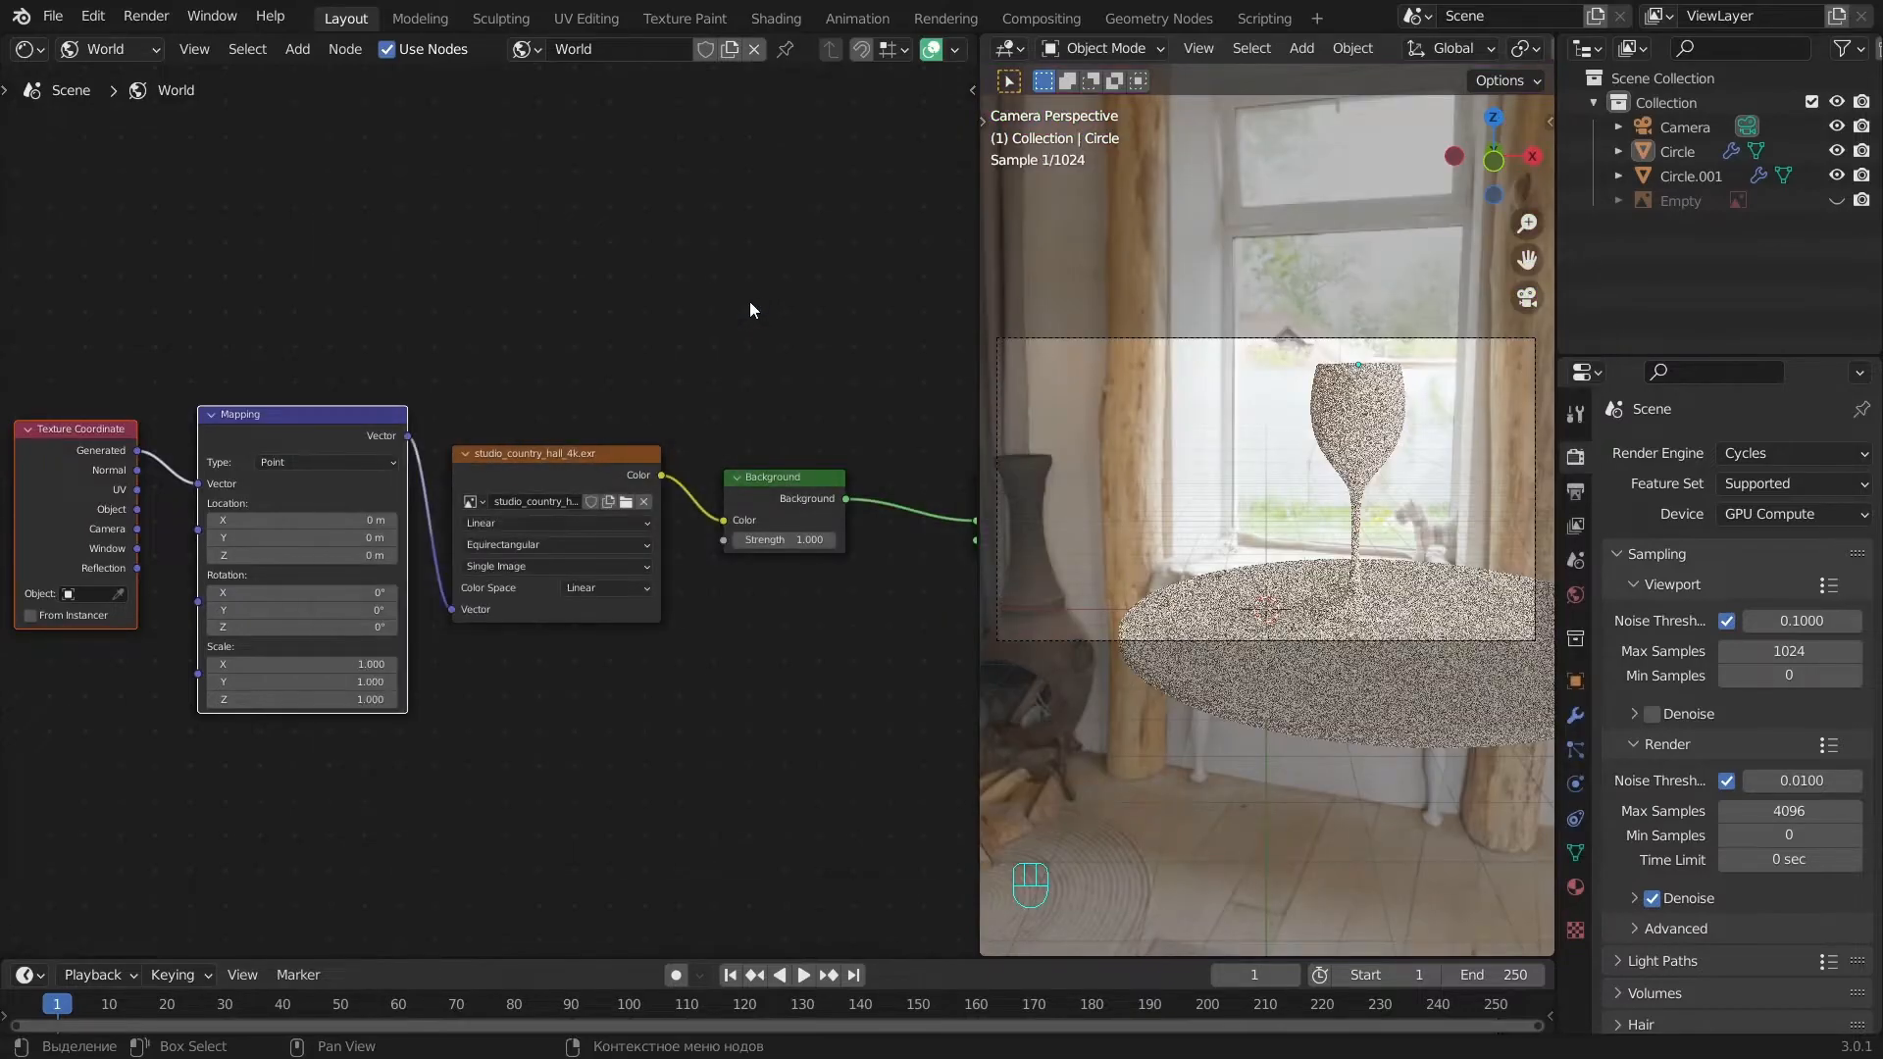
{"action": "left_click_drag", "start_coordinate": [302, 628], "coordinate": [480, 627]}
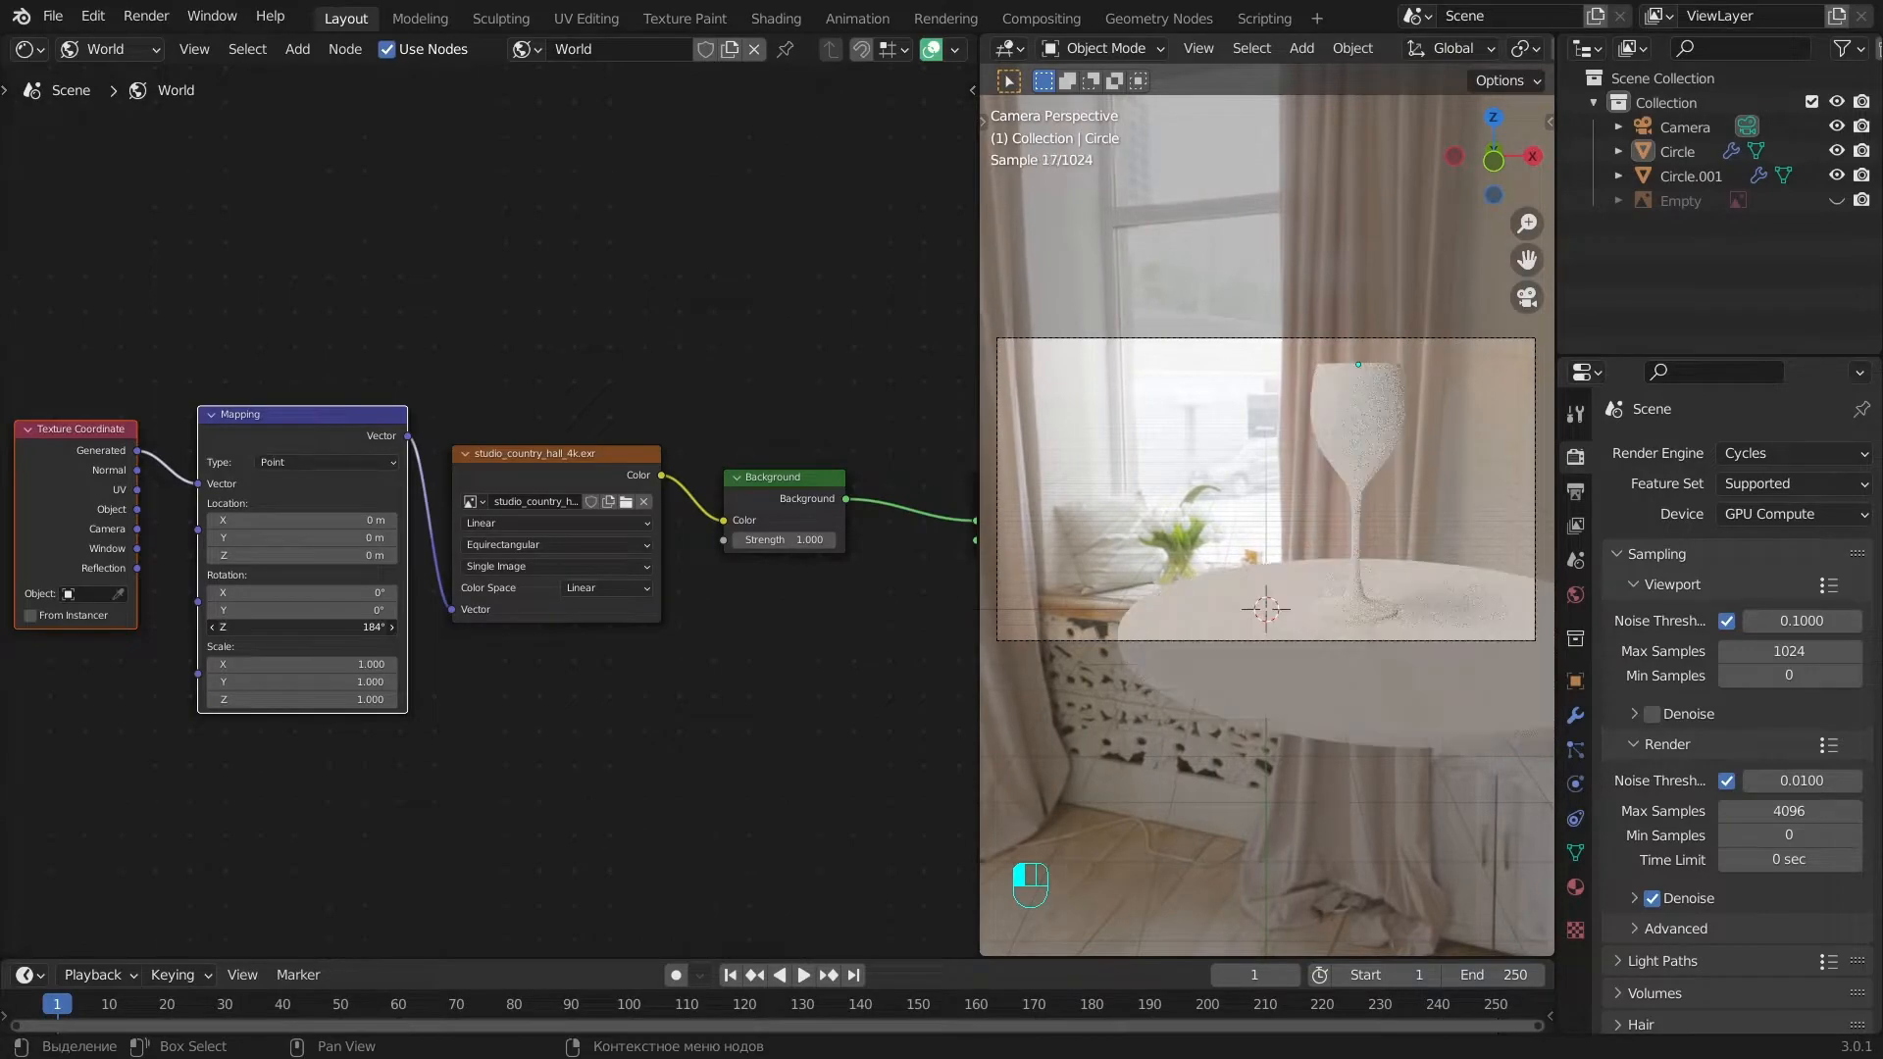
Switch the Shader Editor to object shaders and create a new material named Glass on the wine glass.
{"action": "left_click", "coordinate": [93, 43]}
{"action": "left_click", "coordinate": [108, 77]}
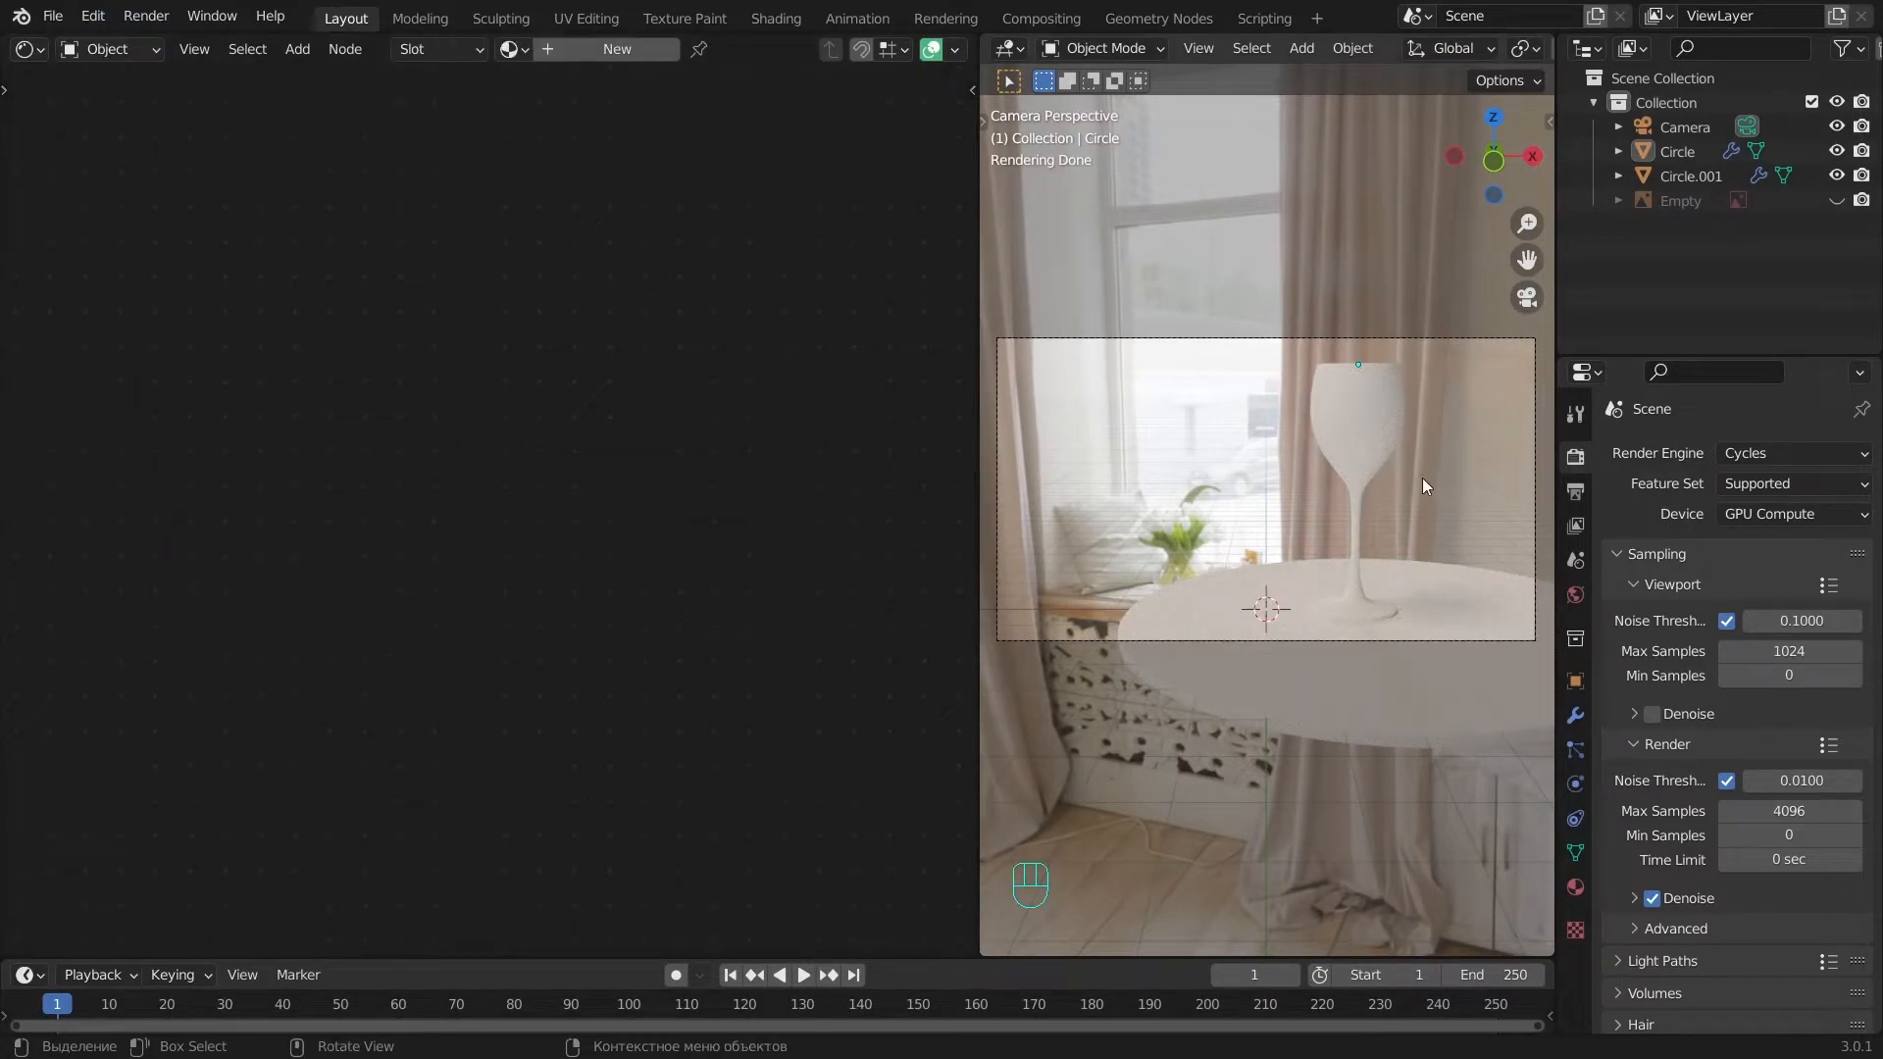
{"action": "left_click", "coordinate": [1374, 410]}
{"action": "left_click", "coordinate": [568, 56]}
{"action": "left_click", "coordinate": [770, 51]}
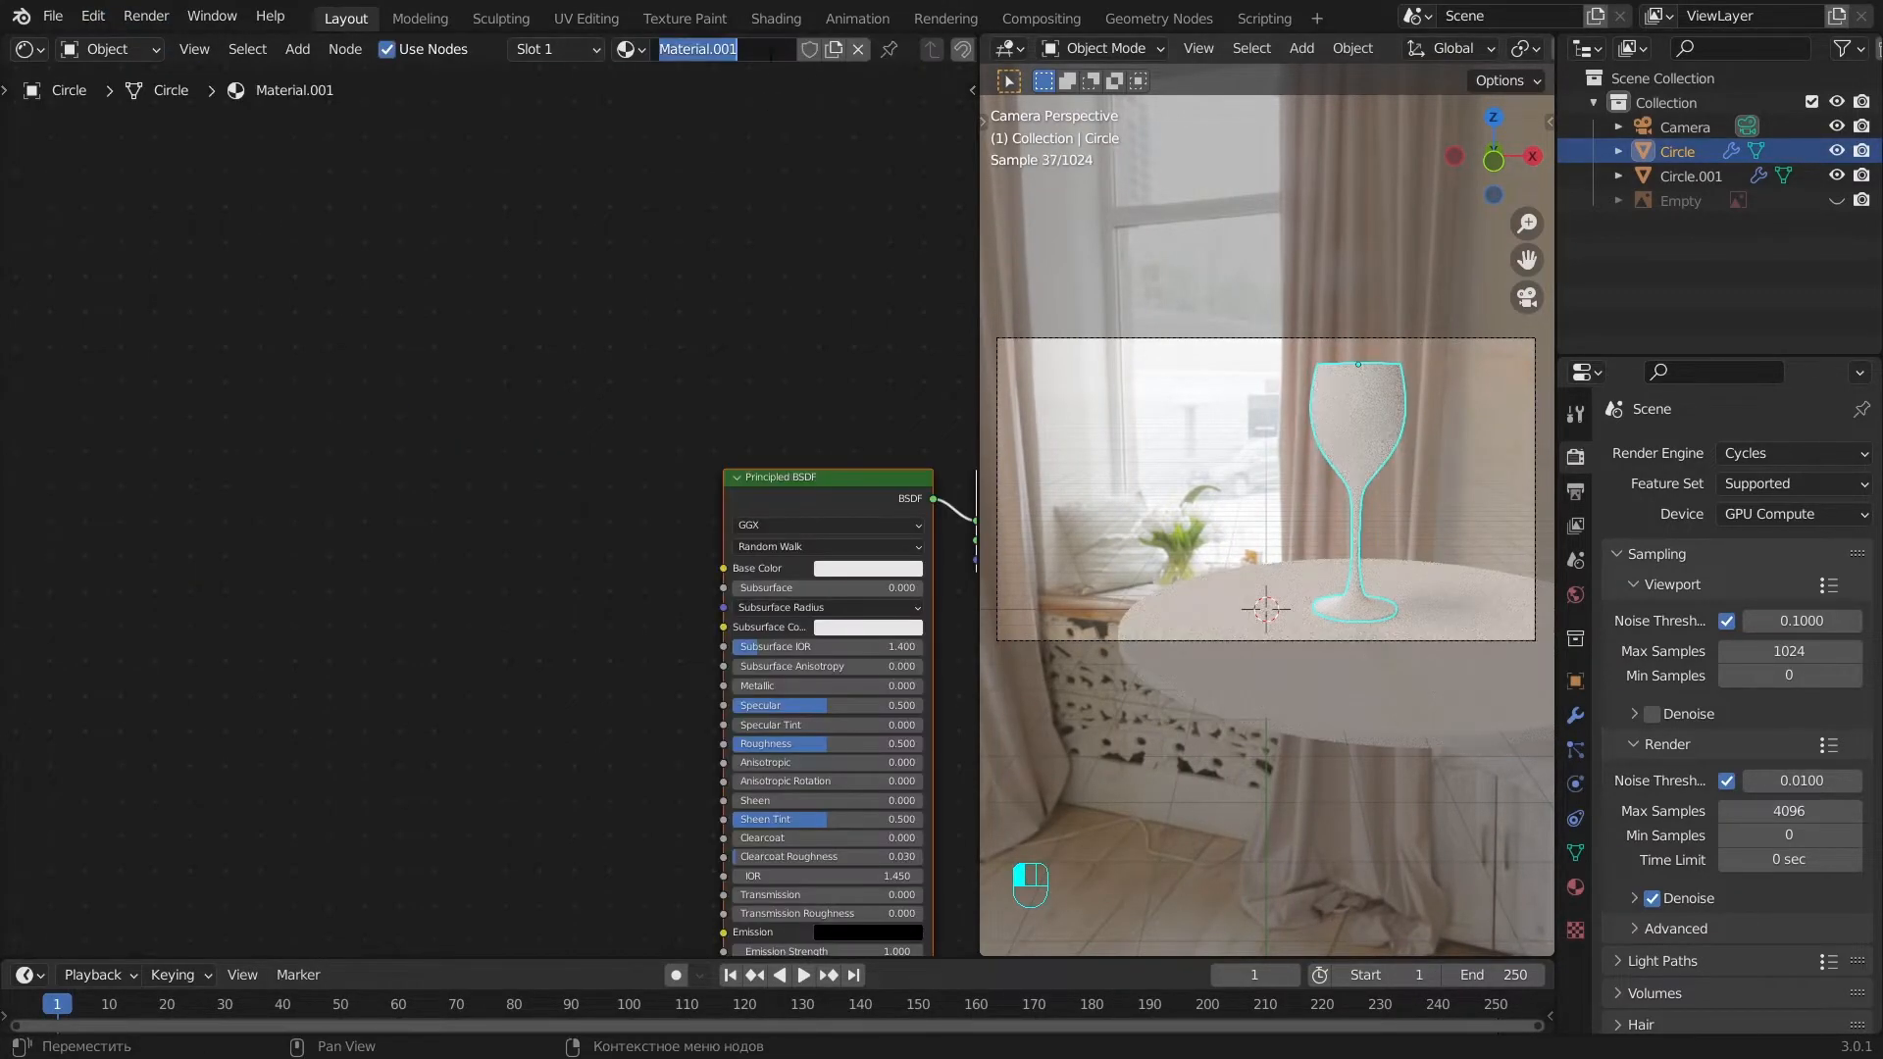
Replace the Glass material's Principled BSDF with a Glass BSDF connected to the Material Output's Surface.
{"action": "middle_click_drag", "start_coordinate": [838, 446], "coordinate": [686, 252], "text": "alt+shift"}
{"action": "left_click", "coordinate": [667, 304]}
{"action": "key", "text": "Delete"}
{"action": "key", "text": "shift+a"}
{"action": "left_click", "coordinate": [663, 305]}
{"action": "type", "text": "glas"}
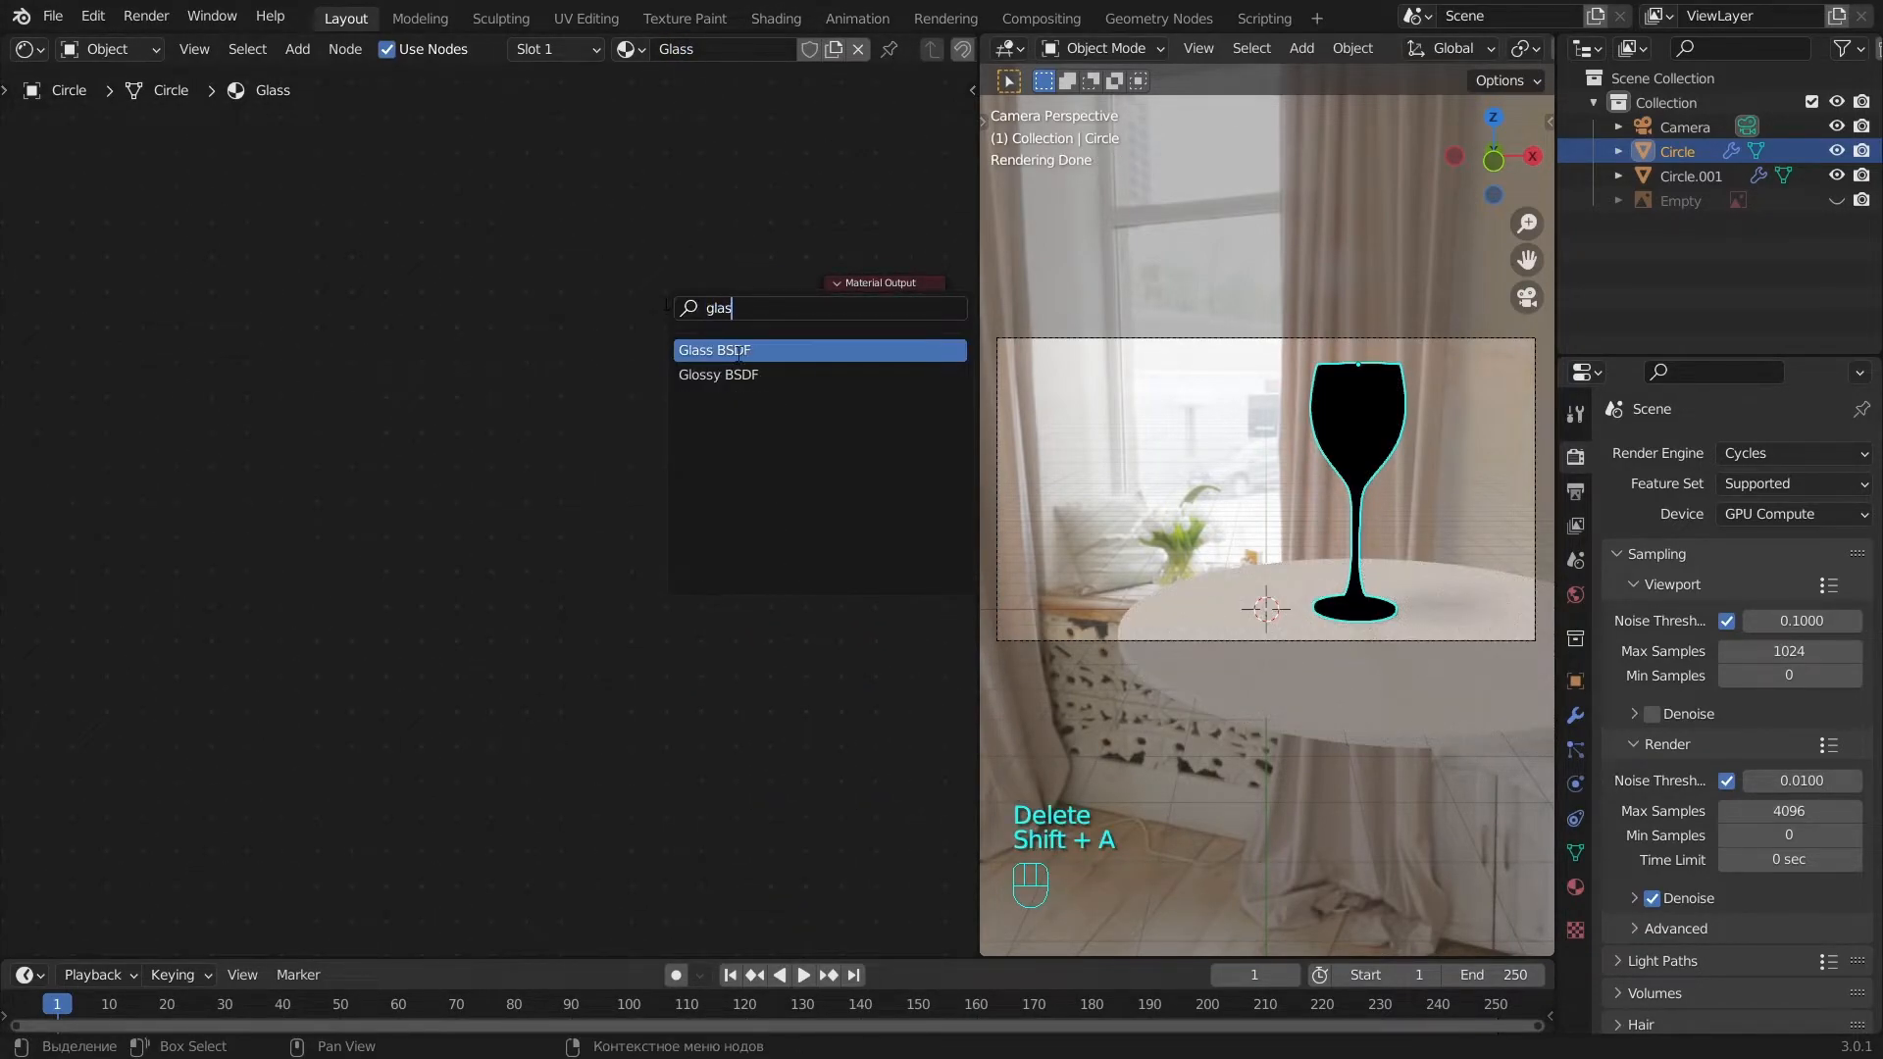
{"action": "key", "text": "Return"}
{"action": "left_click", "coordinate": [693, 325]}
{"action": "left_click_drag", "start_coordinate": [676, 323], "coordinate": [819, 332]}
{"action": "scroll", "coordinate": [1332, 538], "scroll_direction": "up", "scroll_amount": 4}
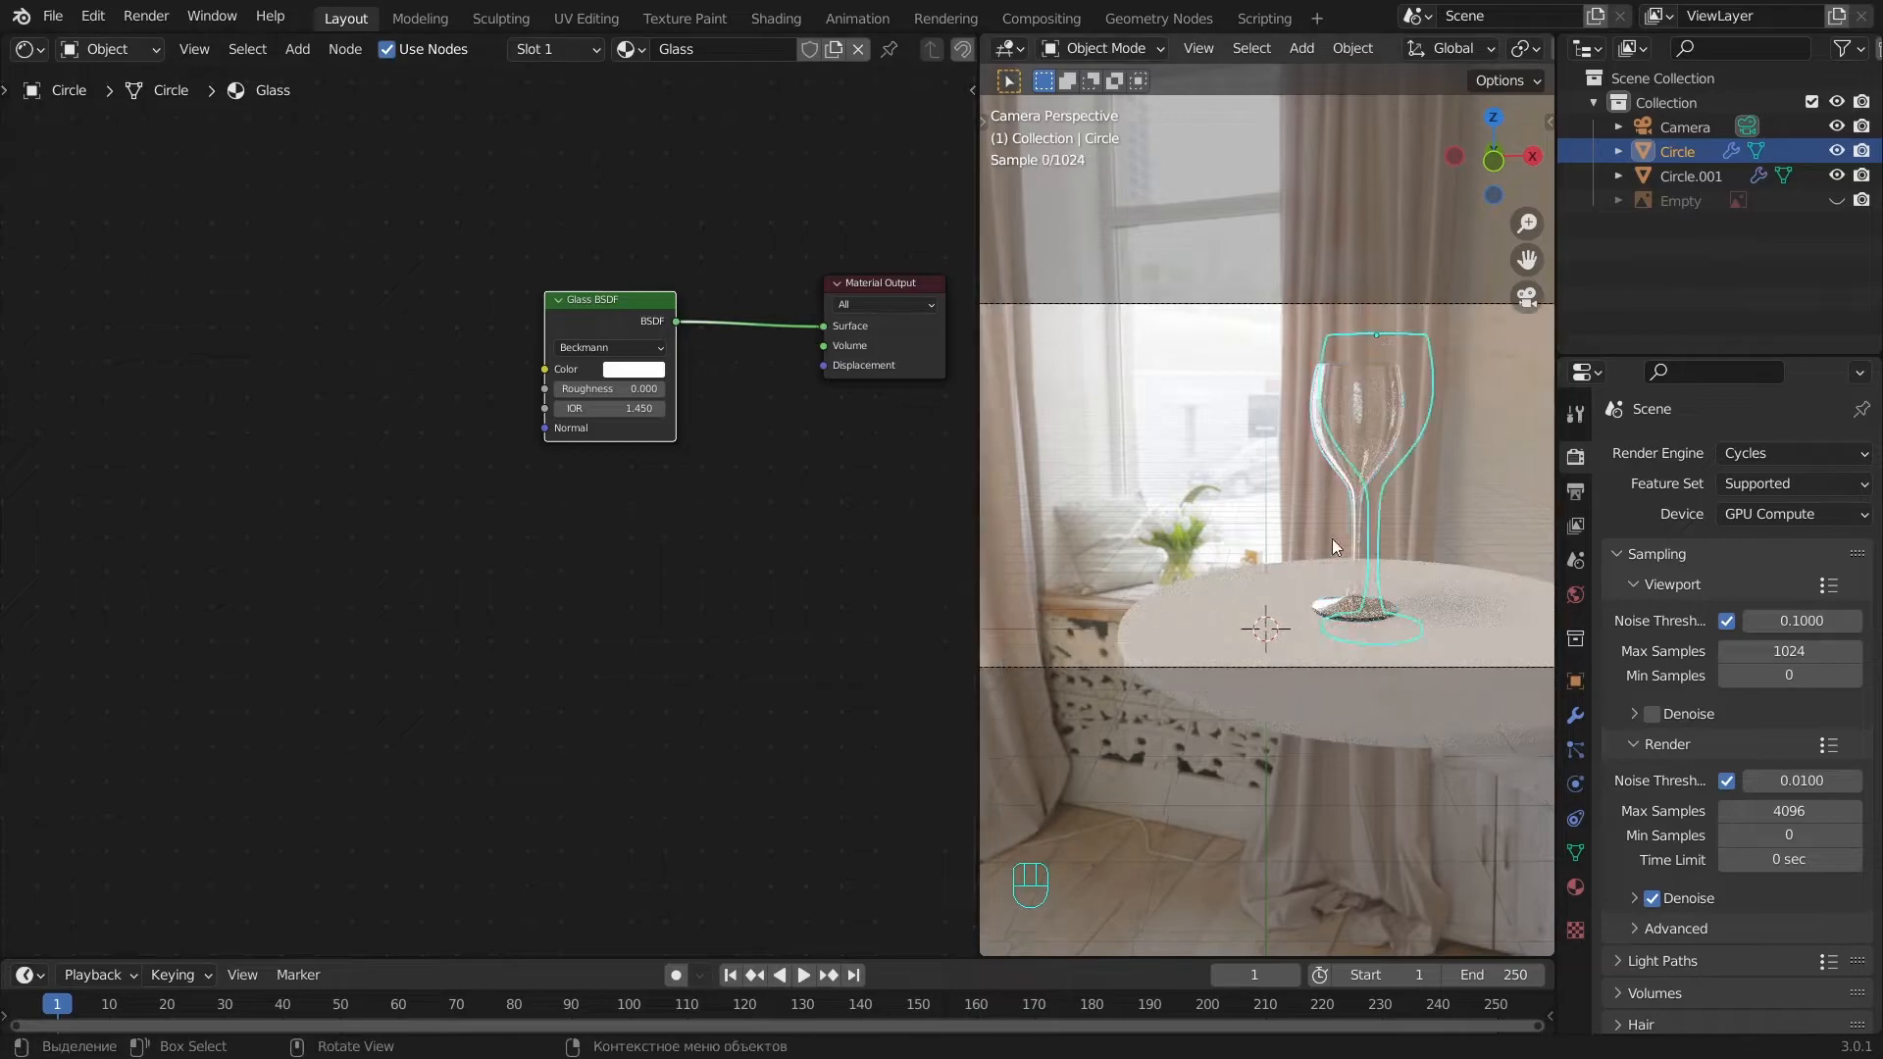
{"action": "key", "text": "a"}
{"action": "left_click", "coordinate": [1433, 433]}
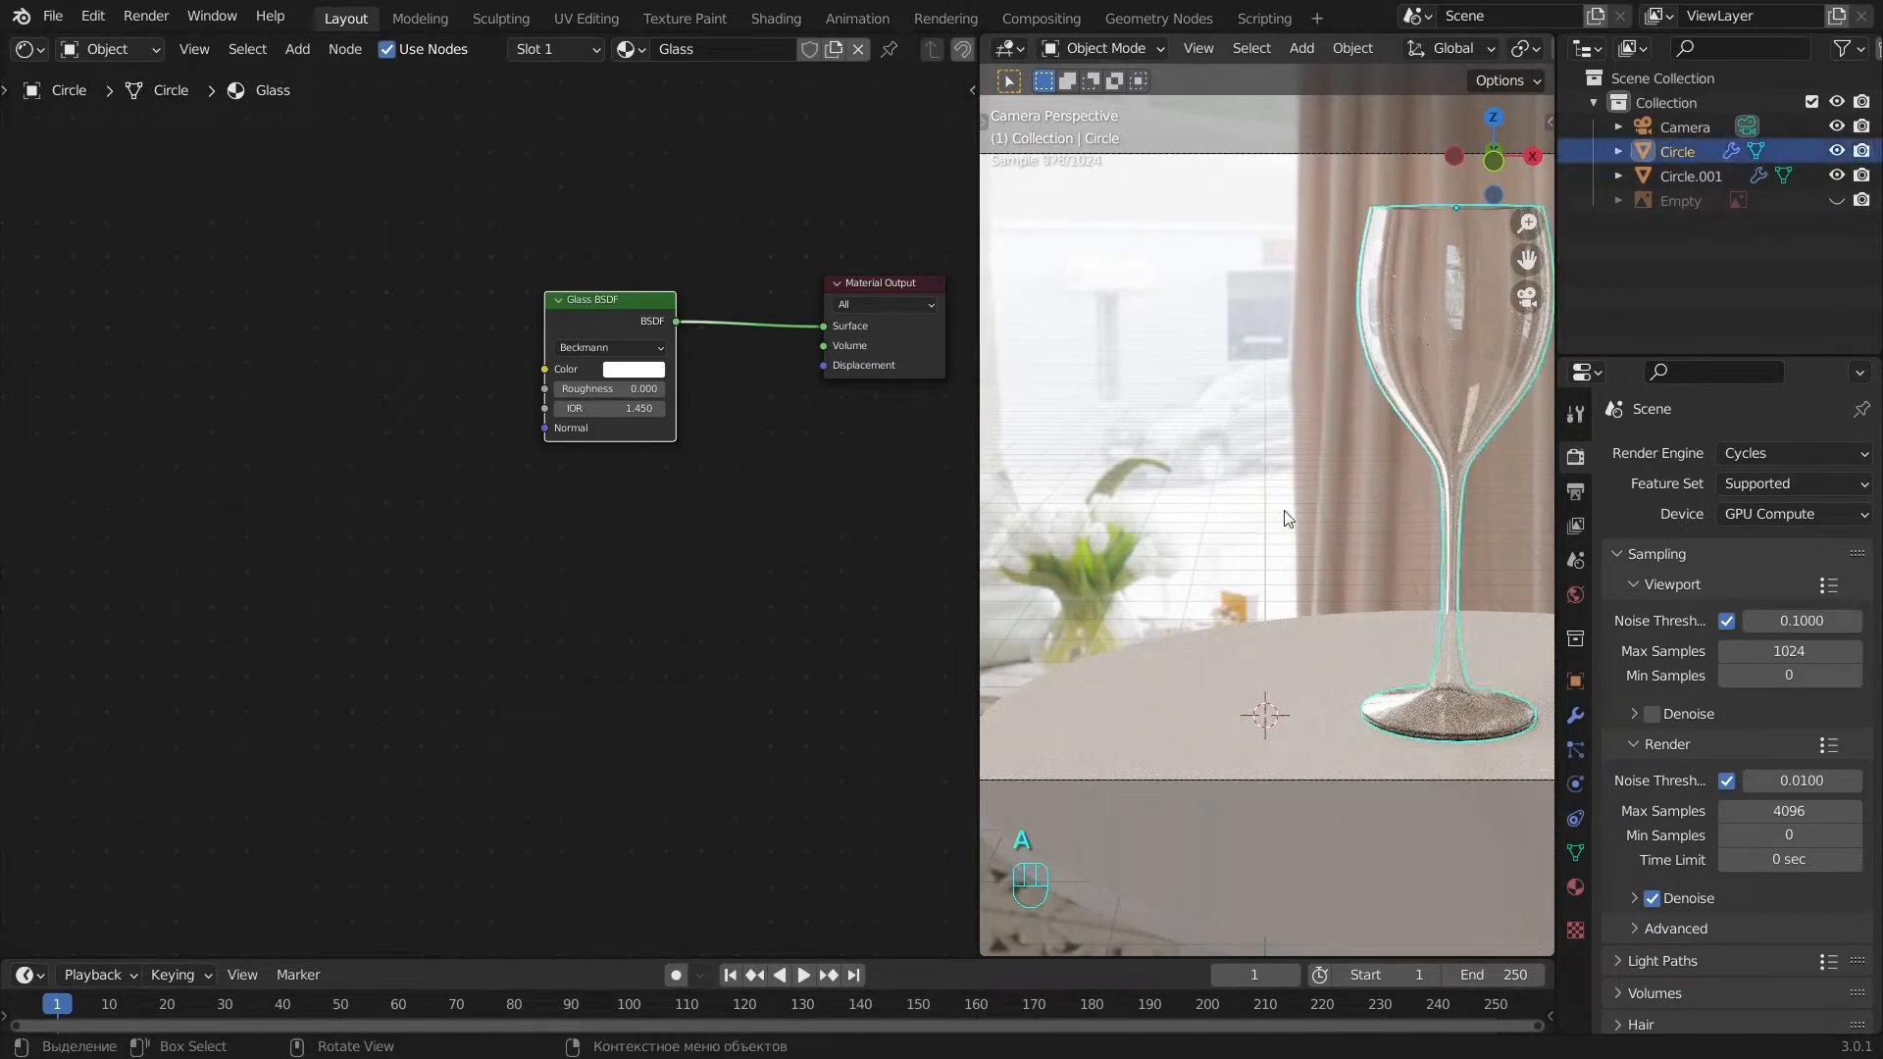
{"action": "key", "text": "a"}
{"action": "scroll", "coordinate": [1291, 516], "scroll_direction": "down", "scroll_amount": 4}
Create a new material named Table on the tabletop and slightly darken its base color.
{"action": "left_click", "coordinate": [1287, 580]}
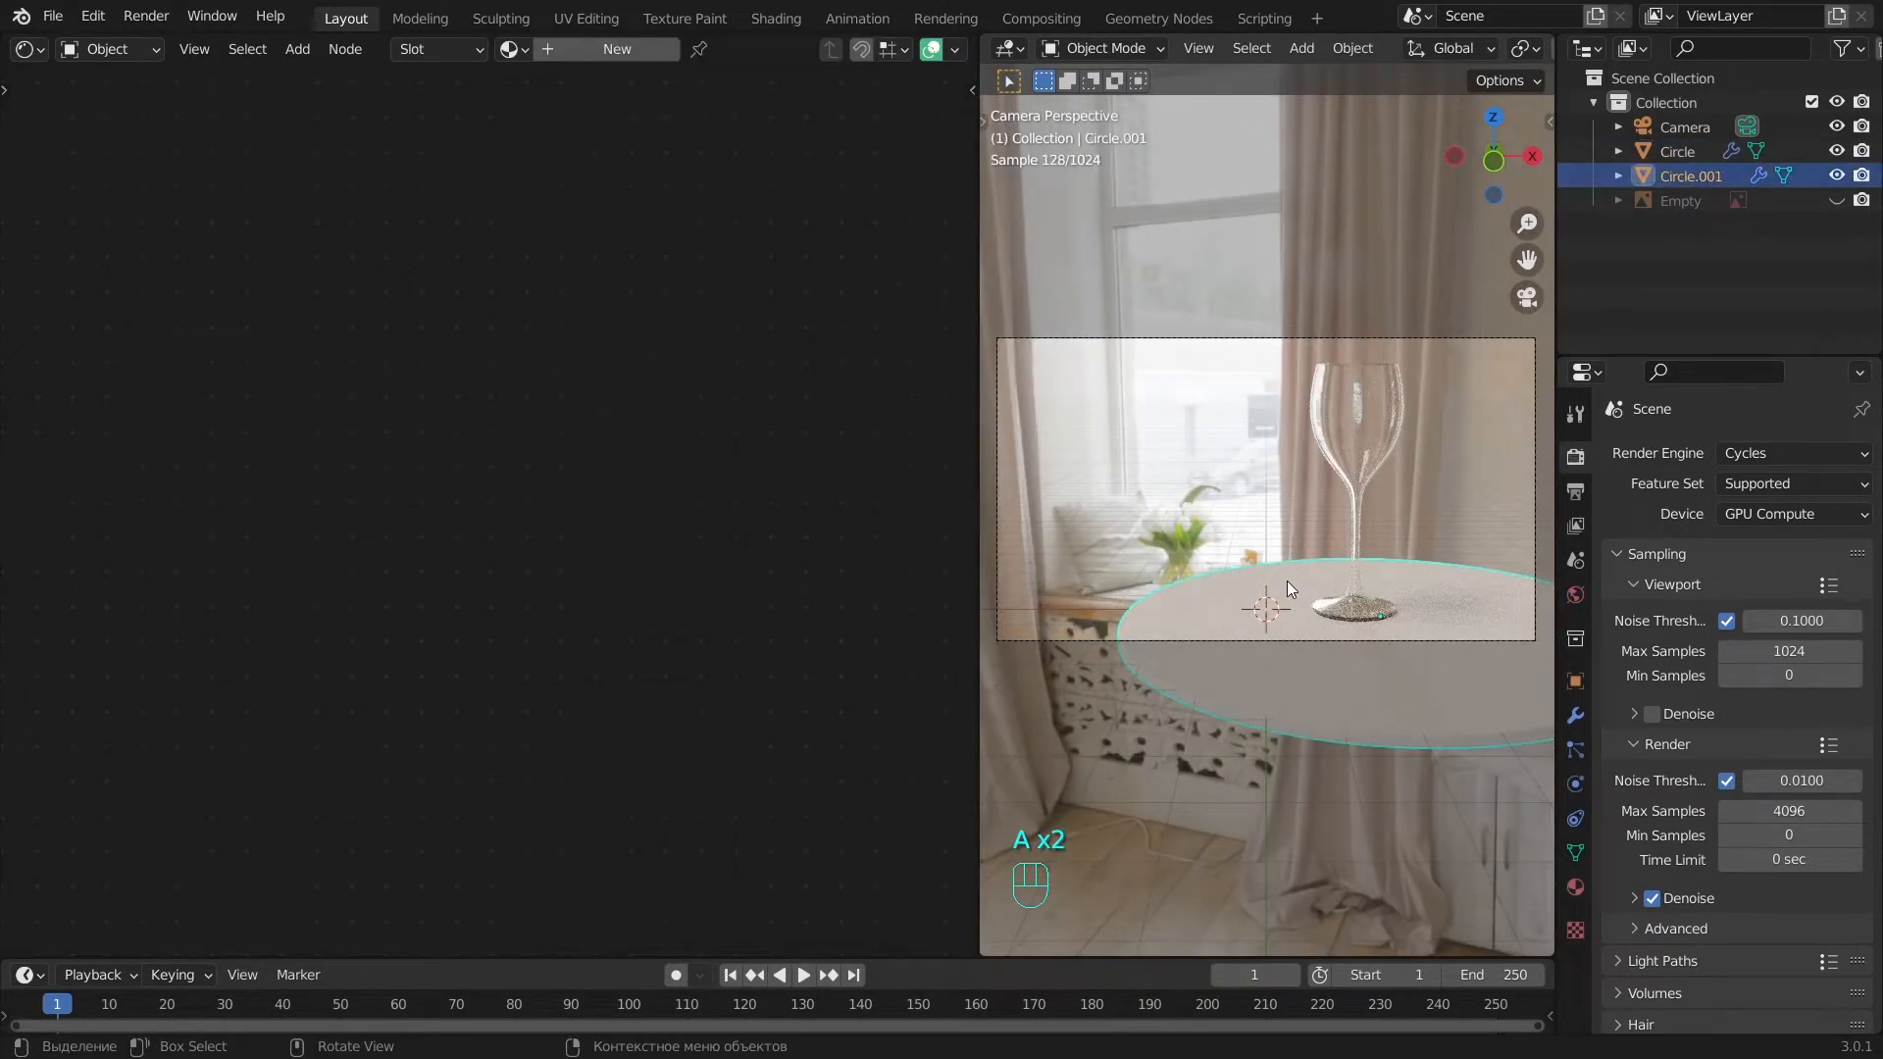
{"action": "double_click", "coordinate": [651, 47]}
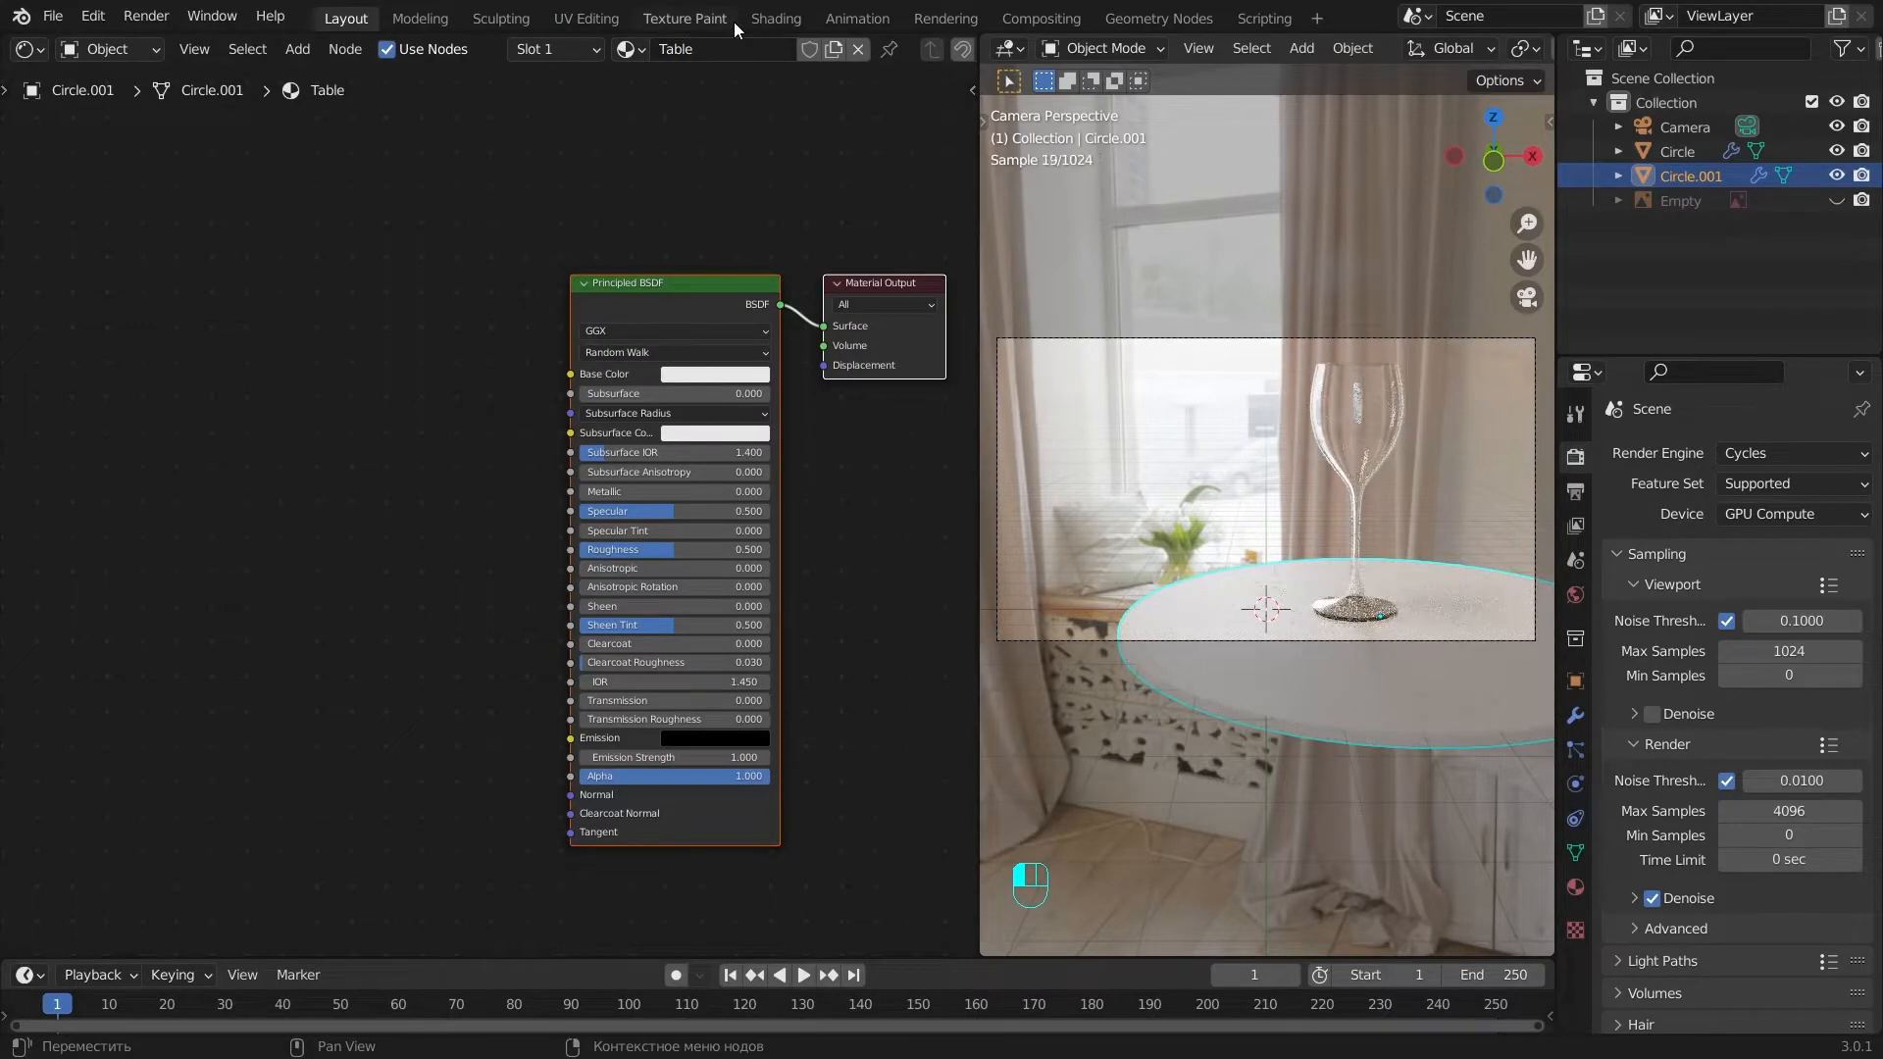
{"action": "left_click", "coordinate": [739, 374]}
{"action": "left_click_drag", "start_coordinate": [811, 136], "coordinate": [811, 154]}
Set the Table material's Specular to 1.000 and Roughness to 0.15, and deselect the tabletop.
{"action": "left_click_drag", "start_coordinate": [696, 511], "coordinate": [796, 511]}
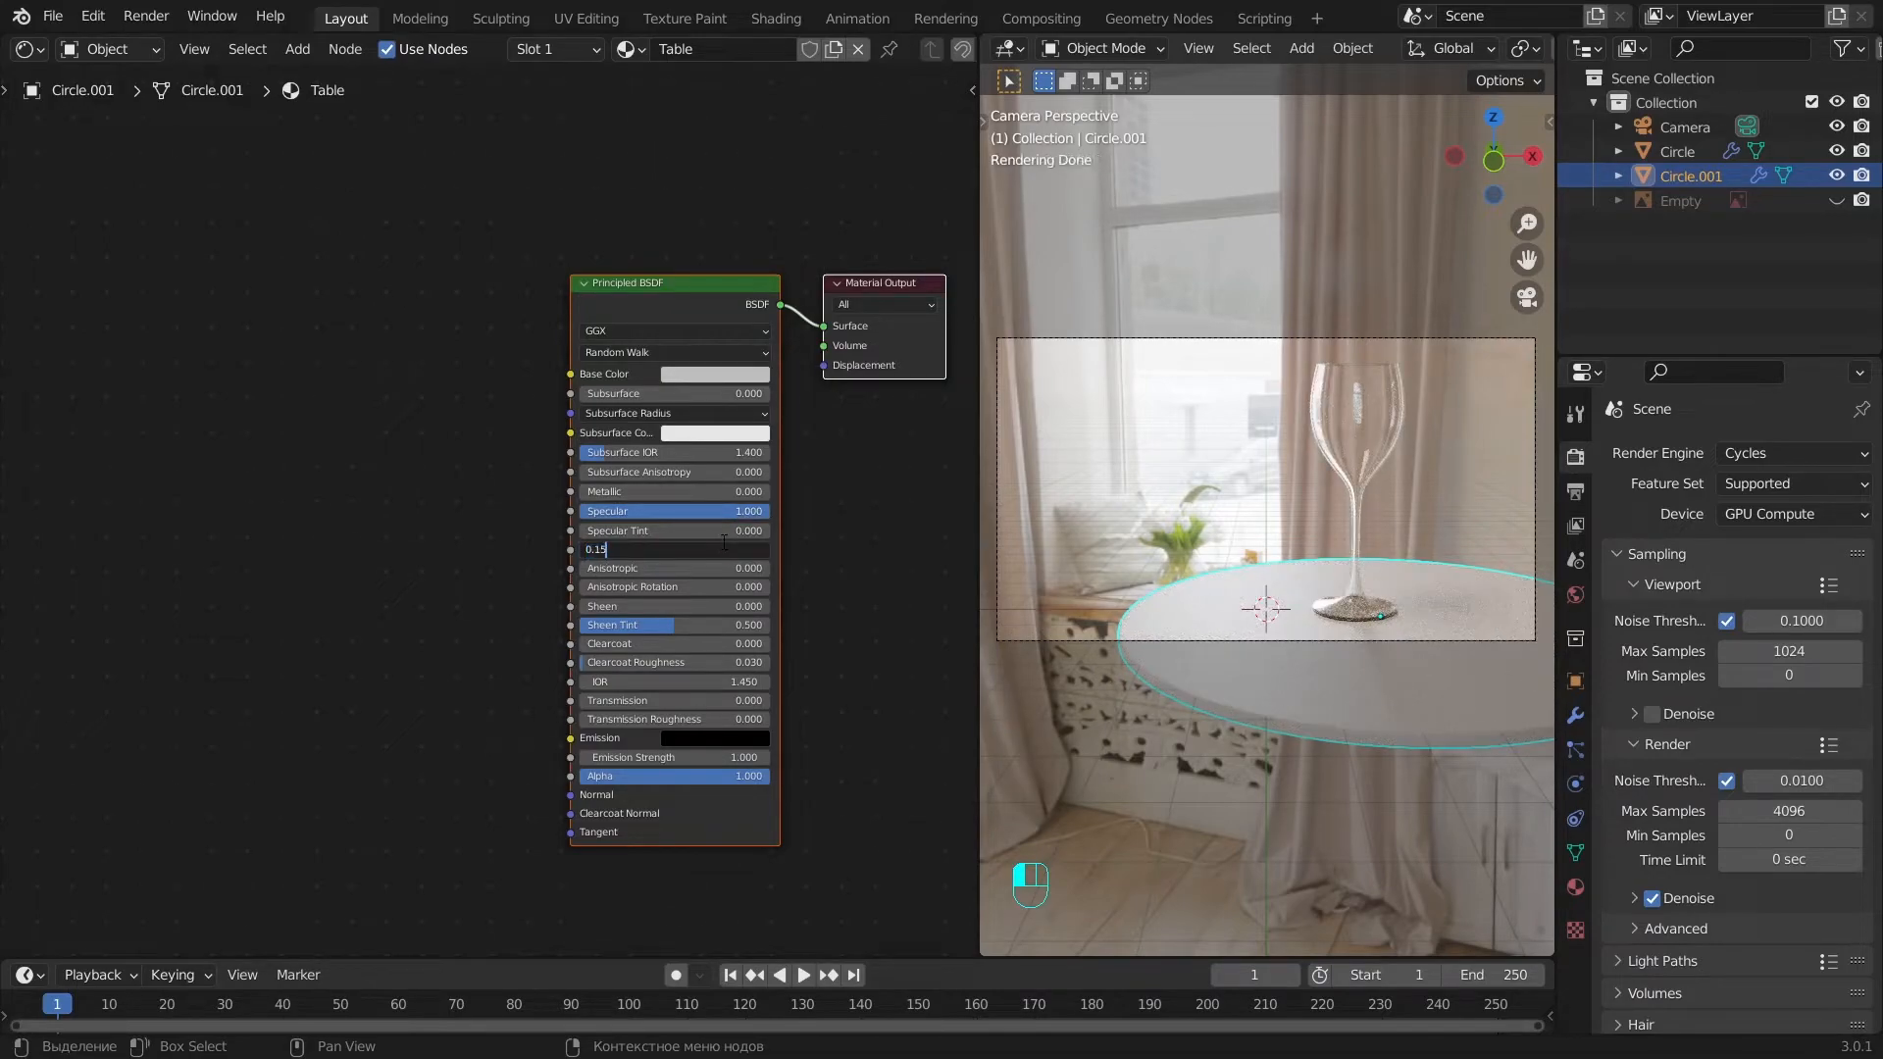
{"action": "key", "text": "Return"}
{"action": "key", "text": "a"}
{"action": "scroll", "coordinate": [1071, 586], "scroll_direction": "up", "scroll_amount": 1}
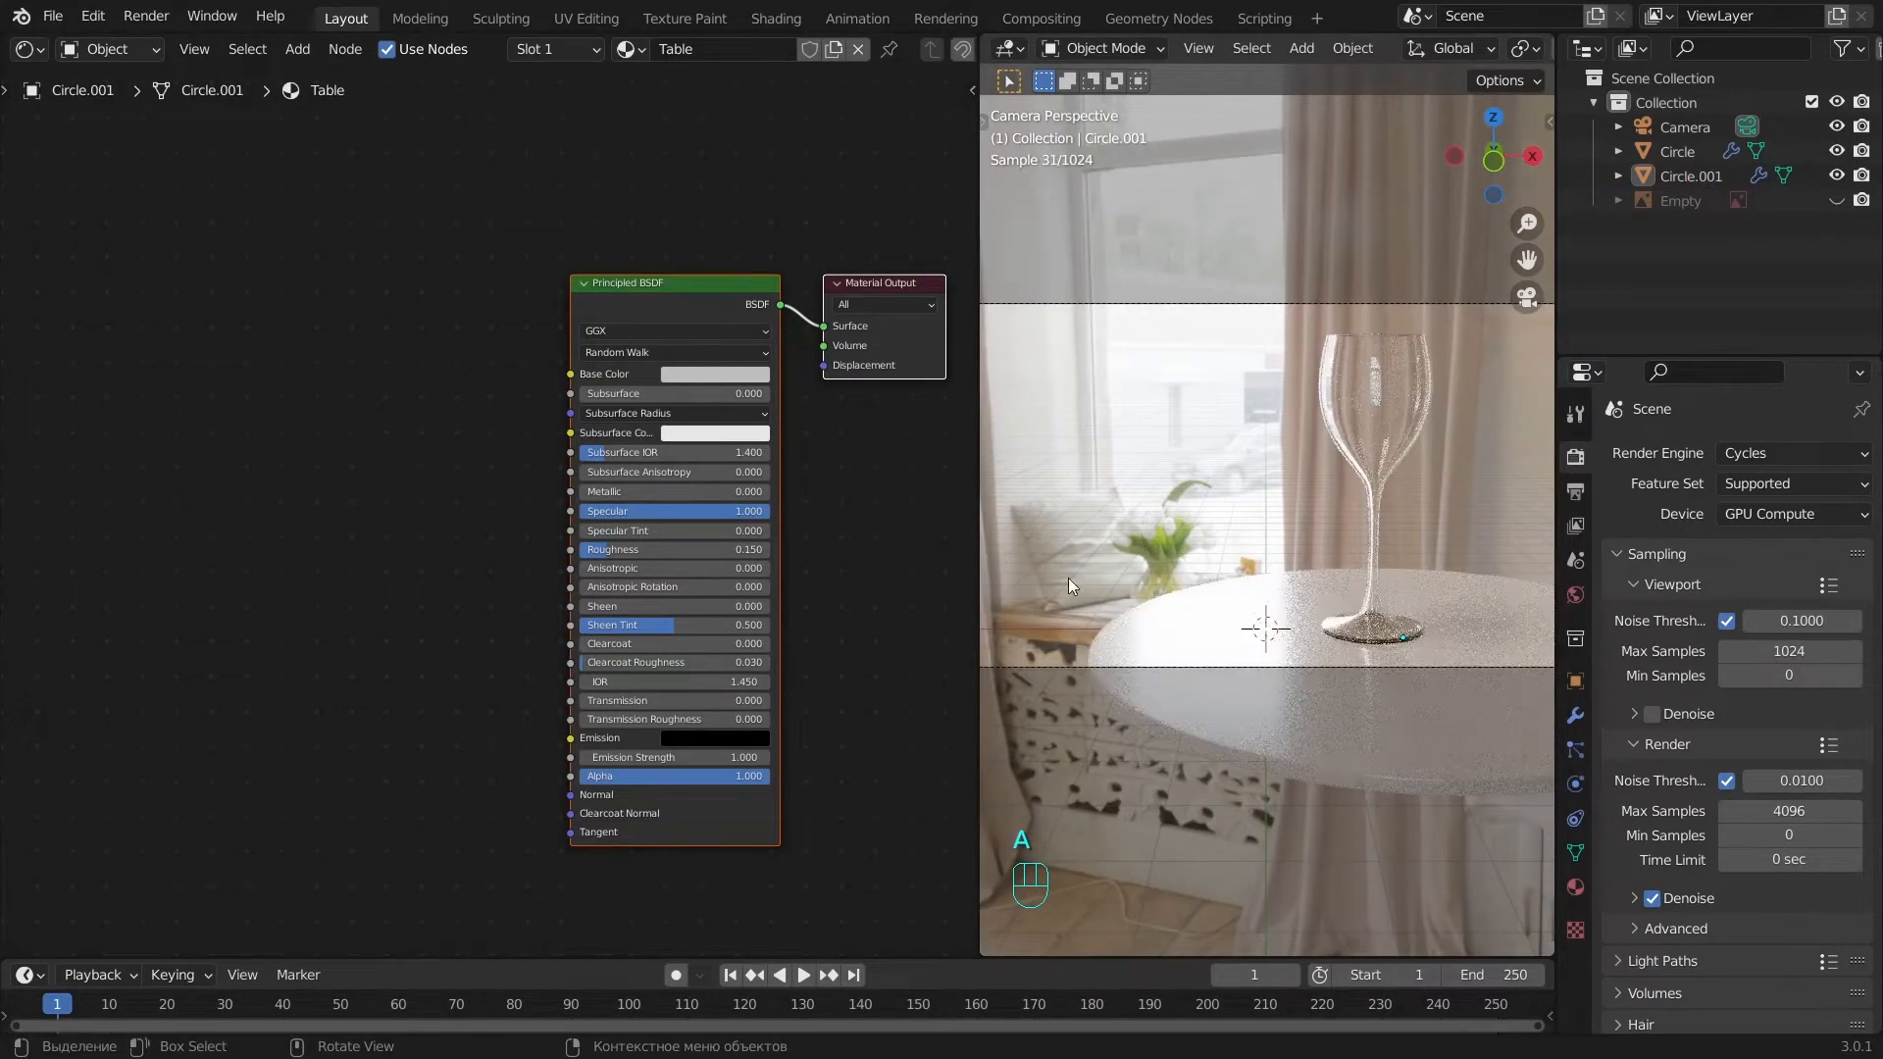
Widen the rendered viewport and adjust the Table material's base color to a light neutral grey.
{"action": "left_click_drag", "start_coordinate": [979, 519], "coordinate": [865, 520]}
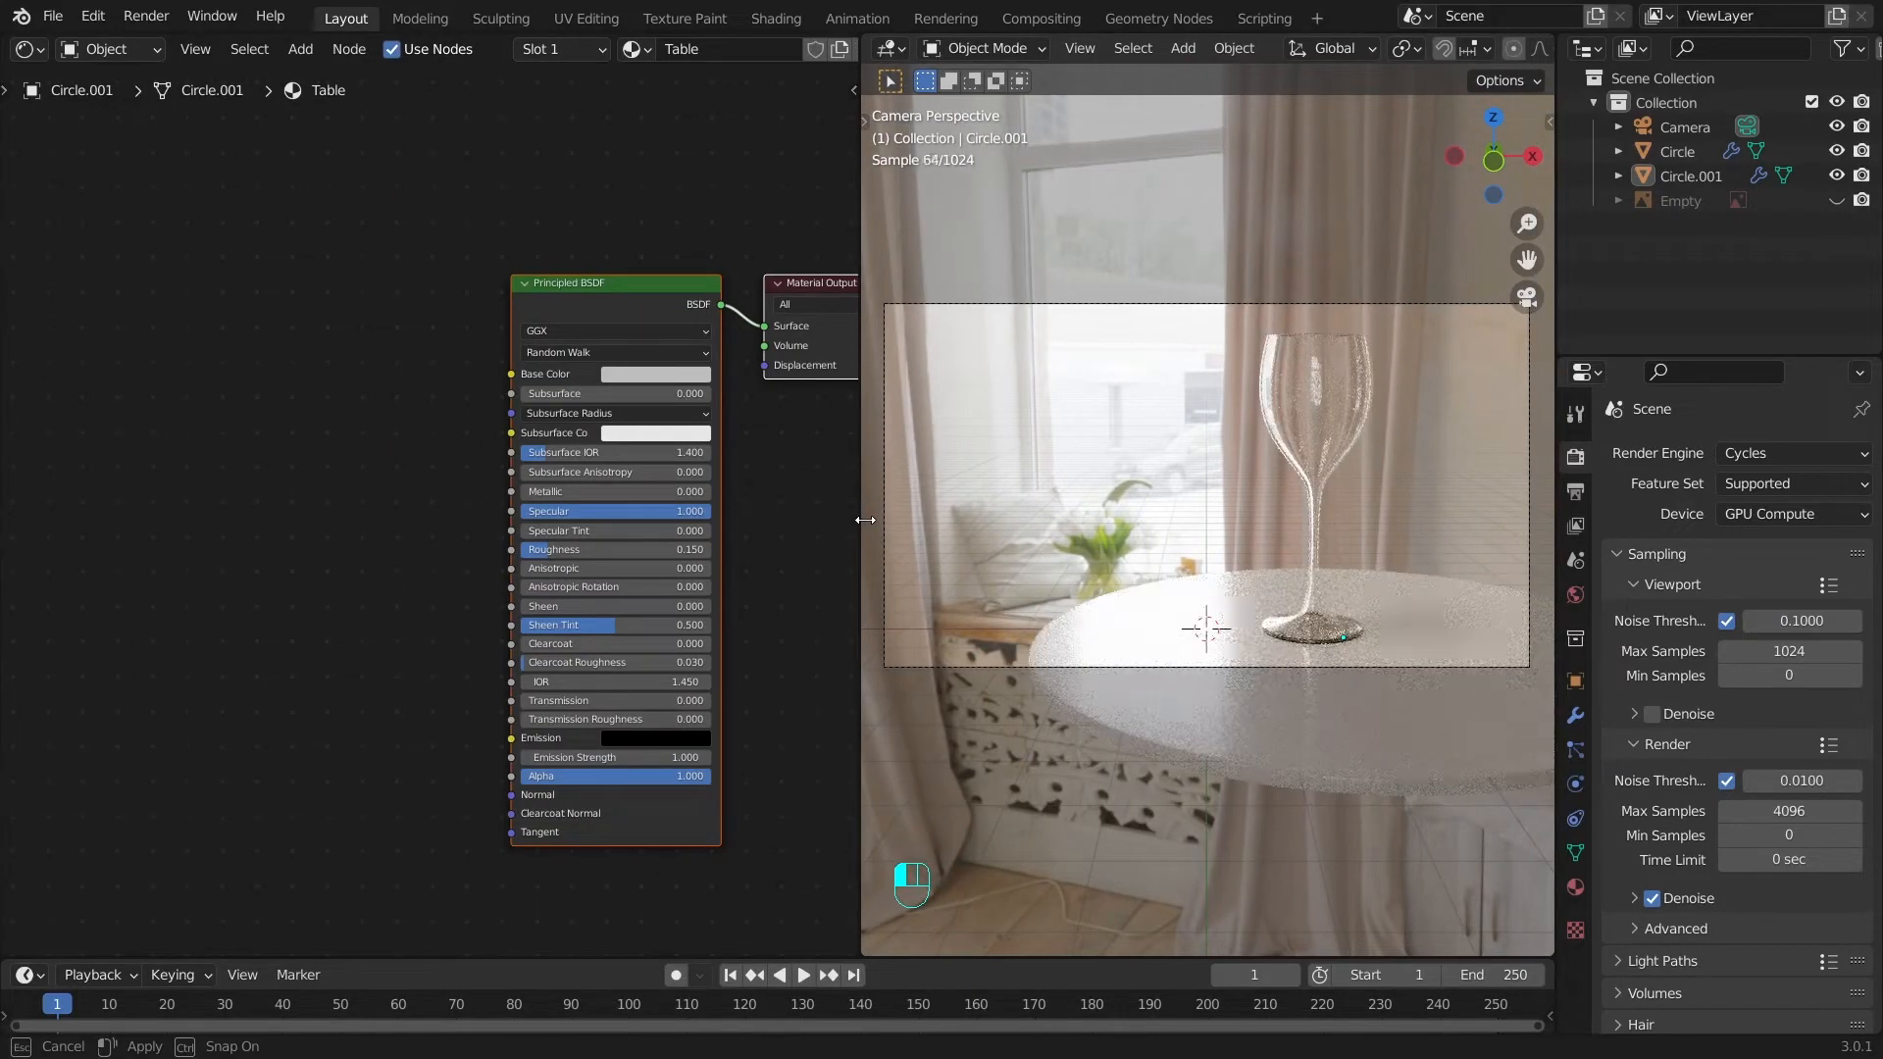
{"action": "left_click", "coordinate": [1098, 647]}
{"action": "left_click", "coordinate": [677, 375]}
{"action": "left_click_drag", "start_coordinate": [751, 157], "coordinate": [751, 164]}
{"action": "key", "text": "a"}
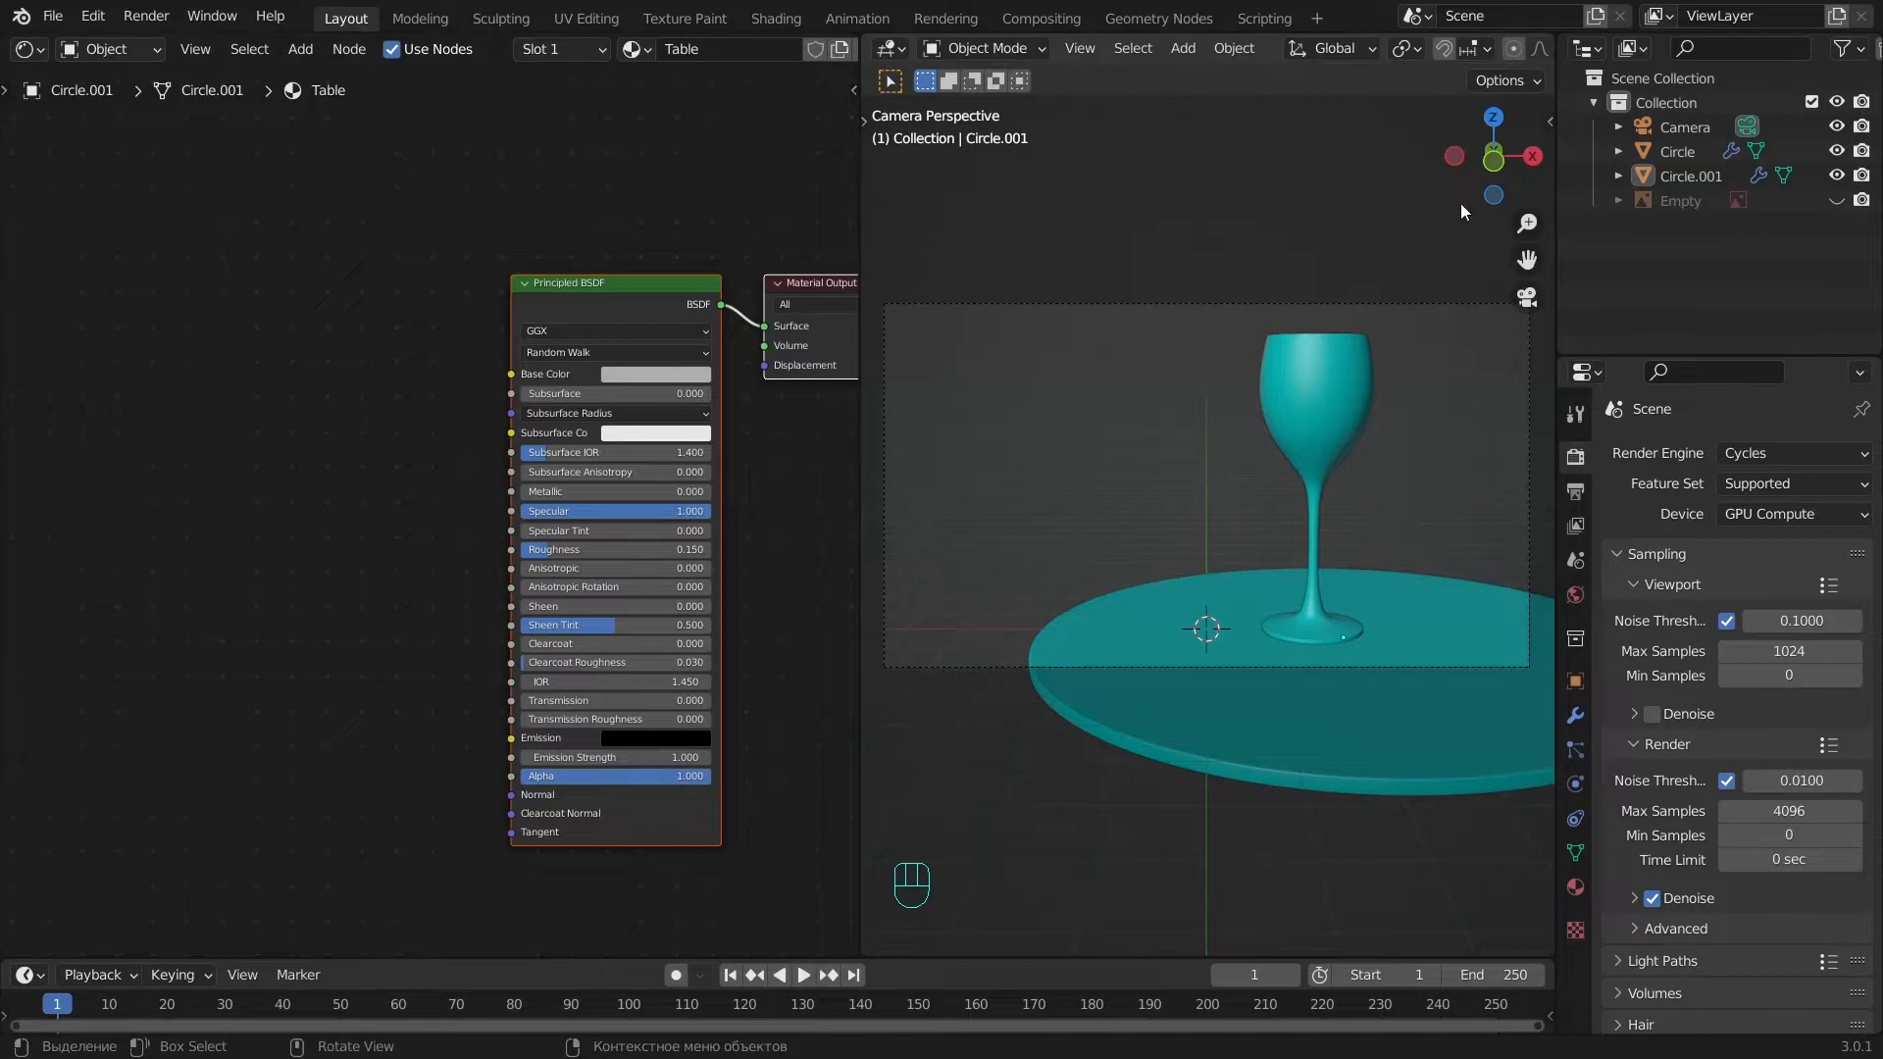
Apply the wine glass's Solidify modifier and enter Edit Mode on the glass.
{"action": "scroll", "coordinate": [1459, 245], "scroll_direction": "up", "scroll_amount": 2}
{"action": "left_click", "coordinate": [1390, 451]}
{"action": "left_click_drag", "start_coordinate": [1392, 457], "coordinate": [1285, 473], "text": "alt+shift"}
{"action": "left_click_drag", "start_coordinate": [1285, 472], "coordinate": [1105, 536], "text": "alt"}
{"action": "scroll", "coordinate": [1250, 514], "scroll_direction": "up", "scroll_amount": 4}
{"action": "left_click", "coordinate": [1577, 717]}
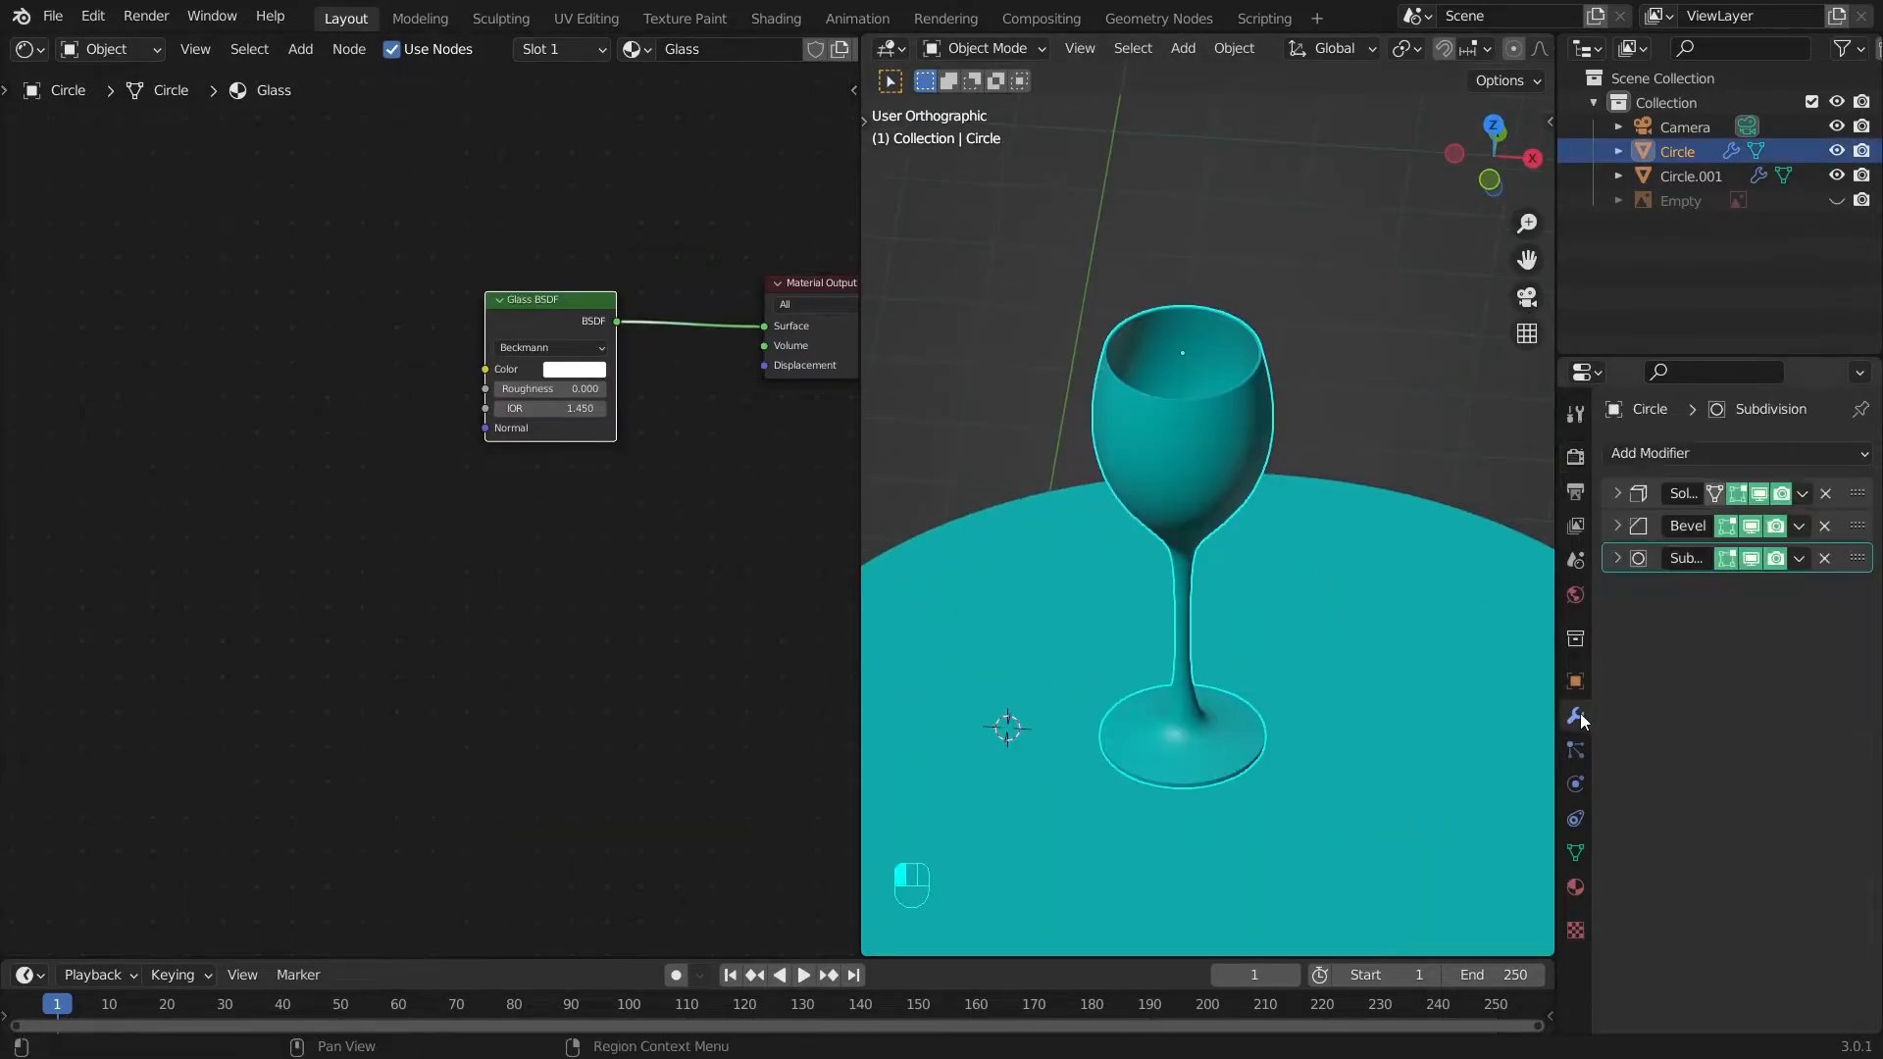
{"action": "key", "text": "ctrl+a"}
{"action": "scroll", "coordinate": [1244, 356], "scroll_direction": "up", "scroll_amount": 3}
{"action": "key", "text": "Tab"}
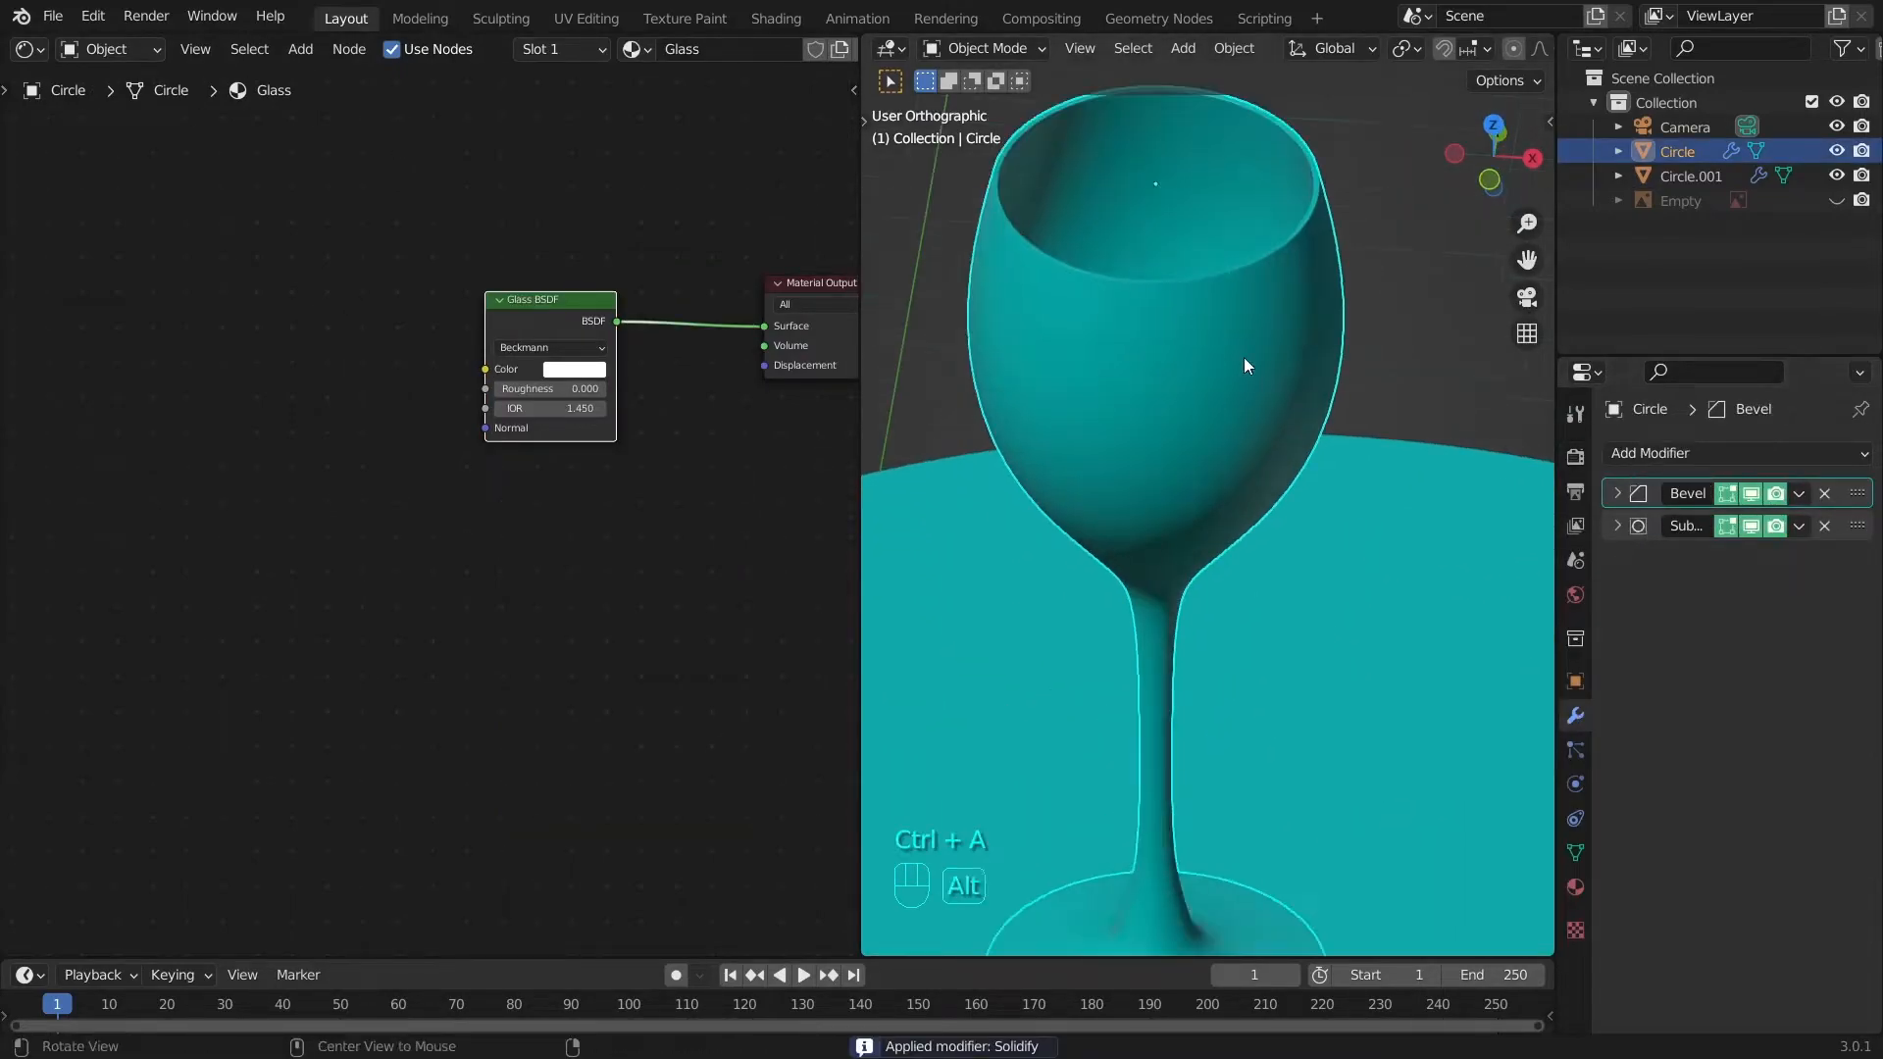
Turn off the Subdivision modifier's viewport and render display, and select the face loops lining the inside of the glass bowl.
{"action": "left_click", "coordinate": [1758, 526]}
{"action": "scroll", "coordinate": [1225, 420], "scroll_direction": "up", "scroll_amount": 2}
{"action": "left_click_drag", "start_coordinate": [1225, 420], "coordinate": [1353, 609], "text": "alt+shift"}
{"action": "double_click", "coordinate": [1250, 510]}
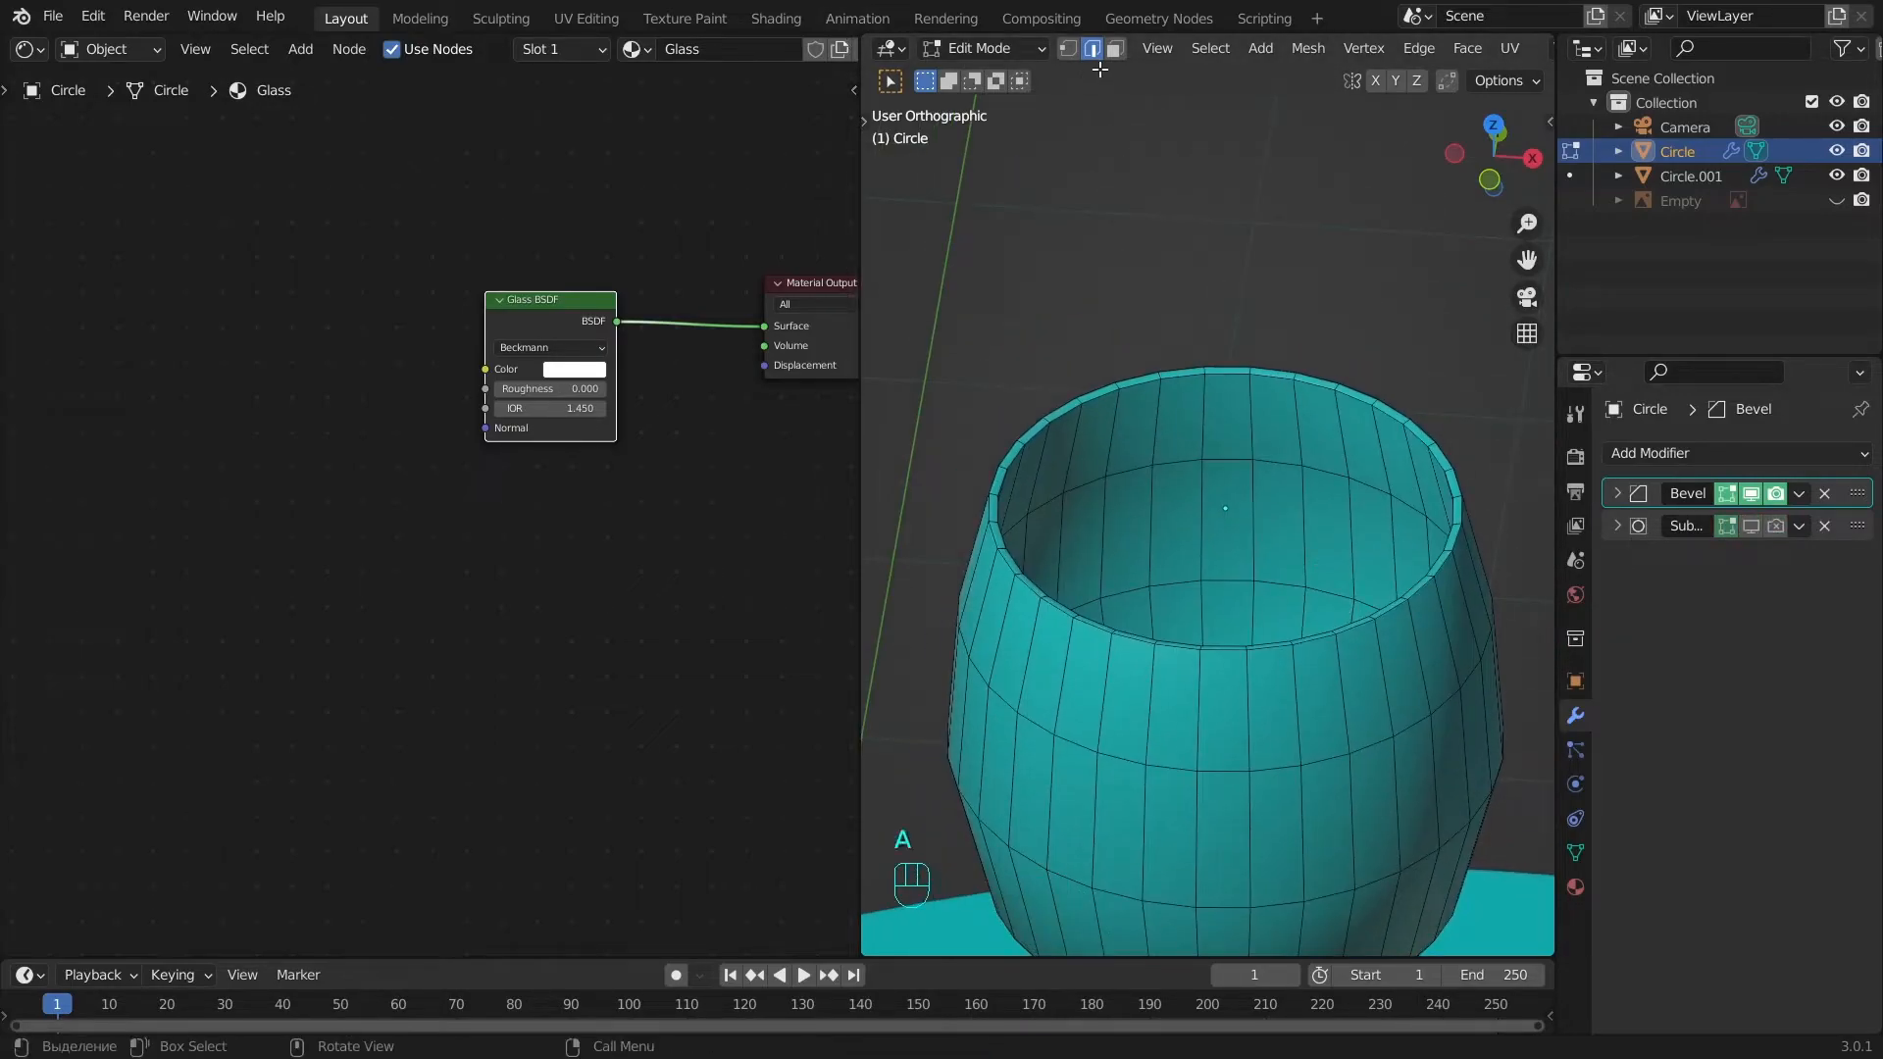
{"action": "double_click", "coordinate": [1250, 497]}
{"action": "double_click", "coordinate": [1263, 587], "text": "shift"}
{"action": "left_click_drag", "start_coordinate": [1251, 497], "coordinate": [1260, 696], "text": "alt"}
{"action": "left_click_drag", "start_coordinate": [1260, 696], "coordinate": [1263, 571], "text": "alt+shift"}
{"action": "double_click", "coordinate": [1226, 473], "text": "shift"}
{"action": "double_click", "coordinate": [1222, 564], "text": "shift"}
Duplicate the selected inner bowl faces in place, separate them into a new object for the liquid, and select that object.
{"action": "key", "text": "shift+d"}
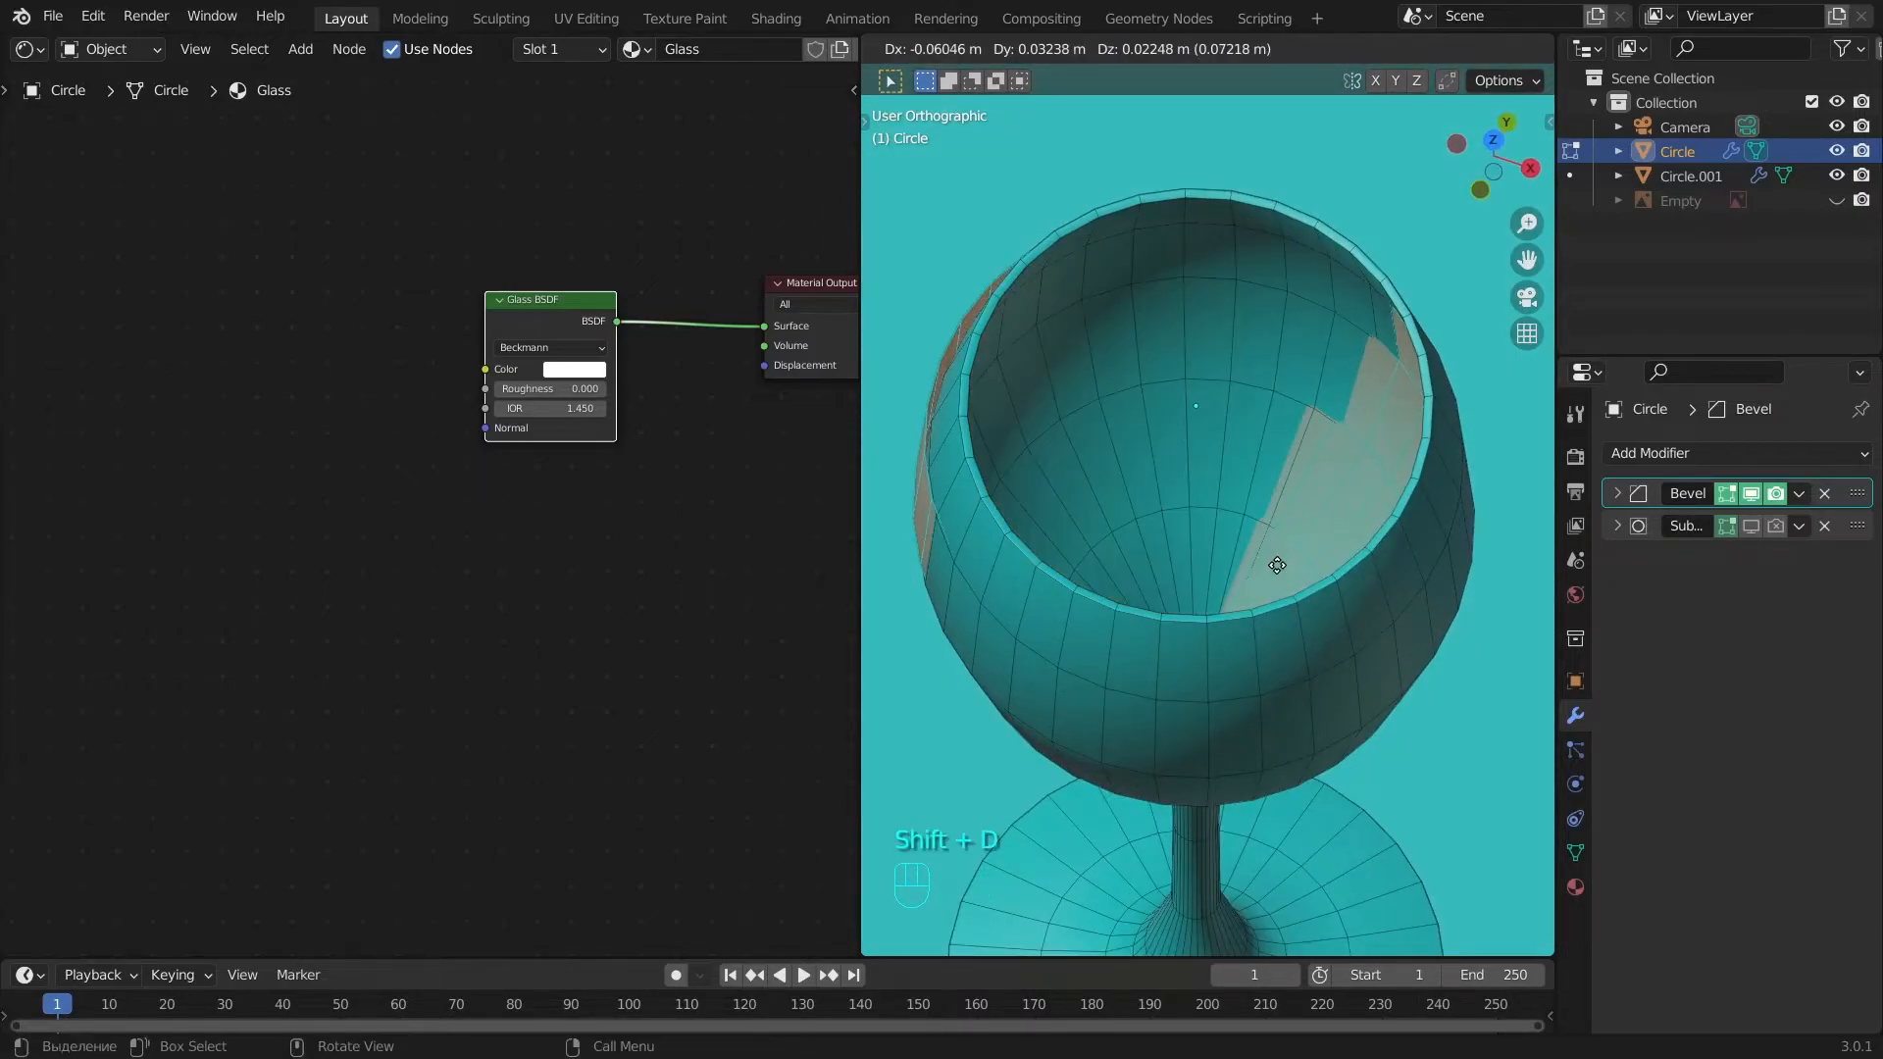
{"action": "right_click", "coordinate": [1278, 565]}
{"action": "key", "text": "p"}
{"action": "left_click", "coordinate": [1278, 566]}
{"action": "key", "text": "Tab"}
{"action": "key", "text": "a"}
{"action": "left_click", "coordinate": [1293, 353]}
{"action": "left_click_drag", "start_coordinate": [1400, 459], "coordinate": [1395, 491], "text": "alt"}
{"action": "key", "text": "Tab"}
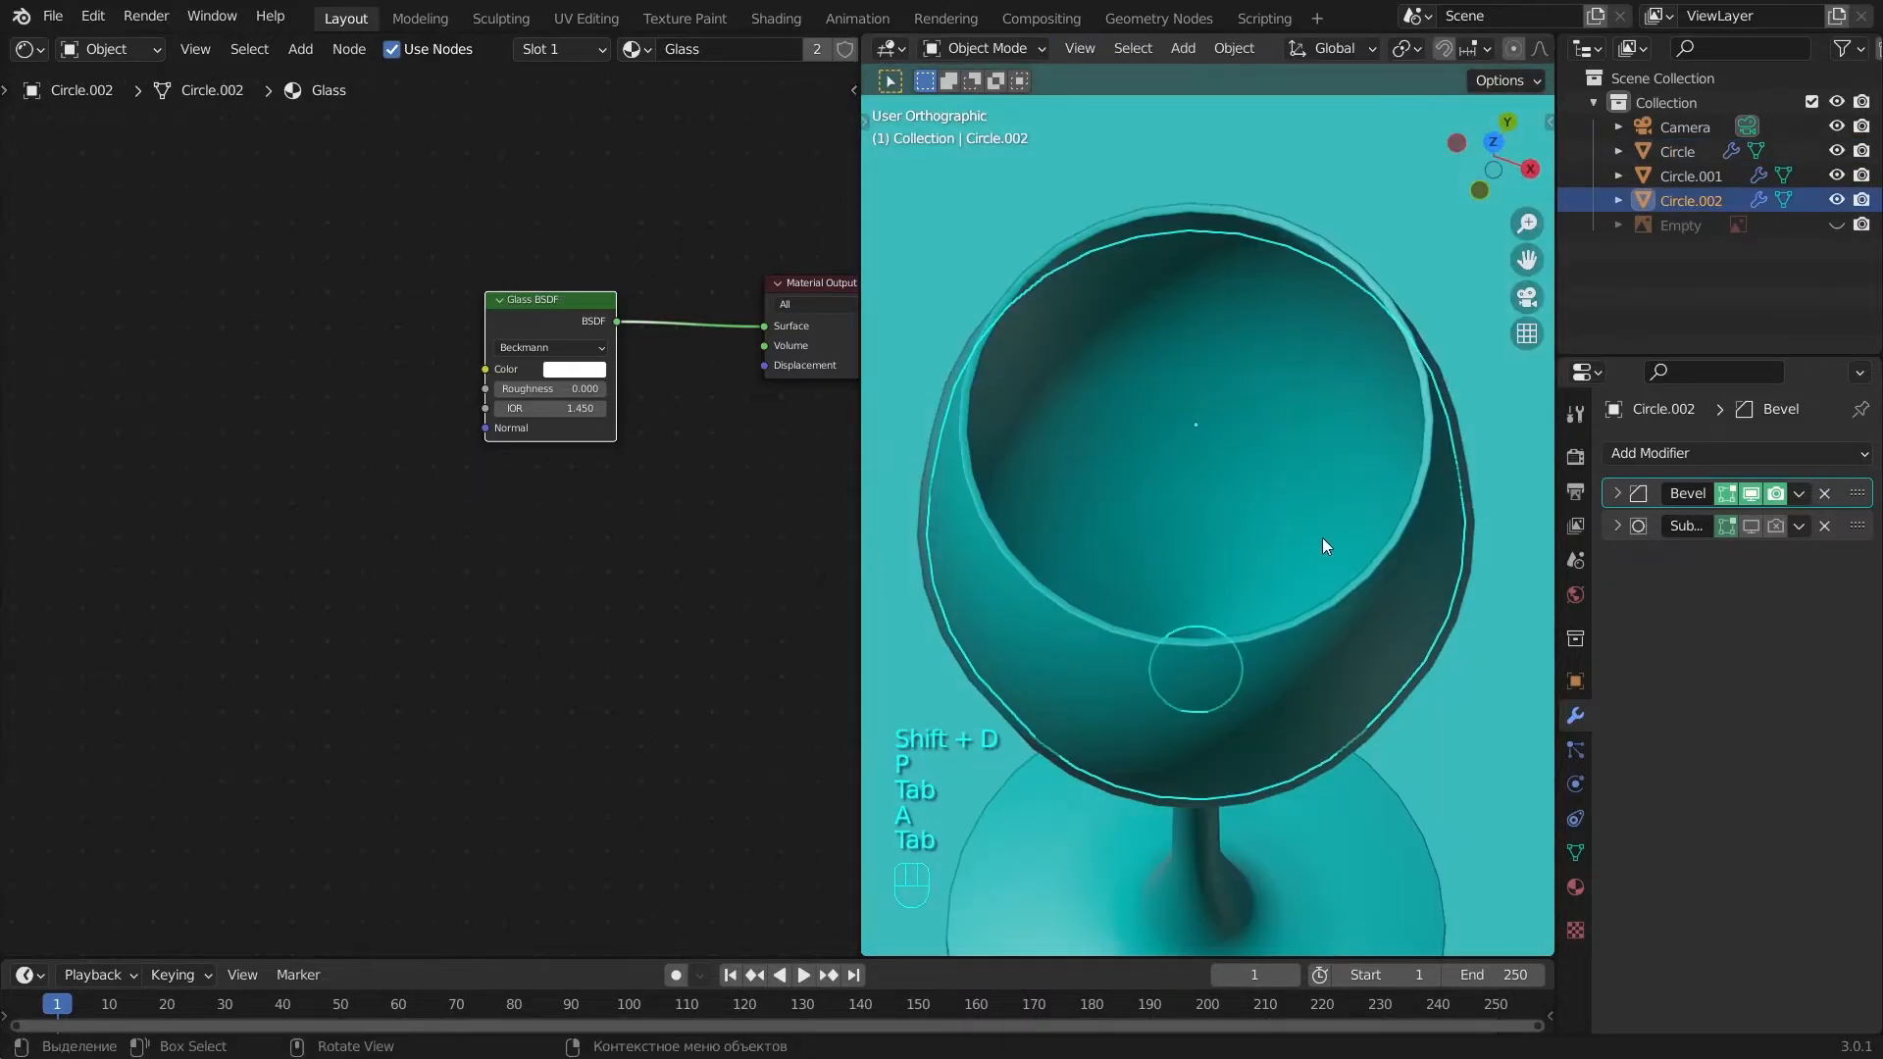
Fill the open hole at the base of the liquid mesh with a face and deselect everything.
{"action": "scroll", "coordinate": [1309, 559], "scroll_direction": "up", "scroll_amount": 3}
{"action": "left_click_drag", "start_coordinate": [1265, 667], "coordinate": [1260, 689], "text": "alt"}
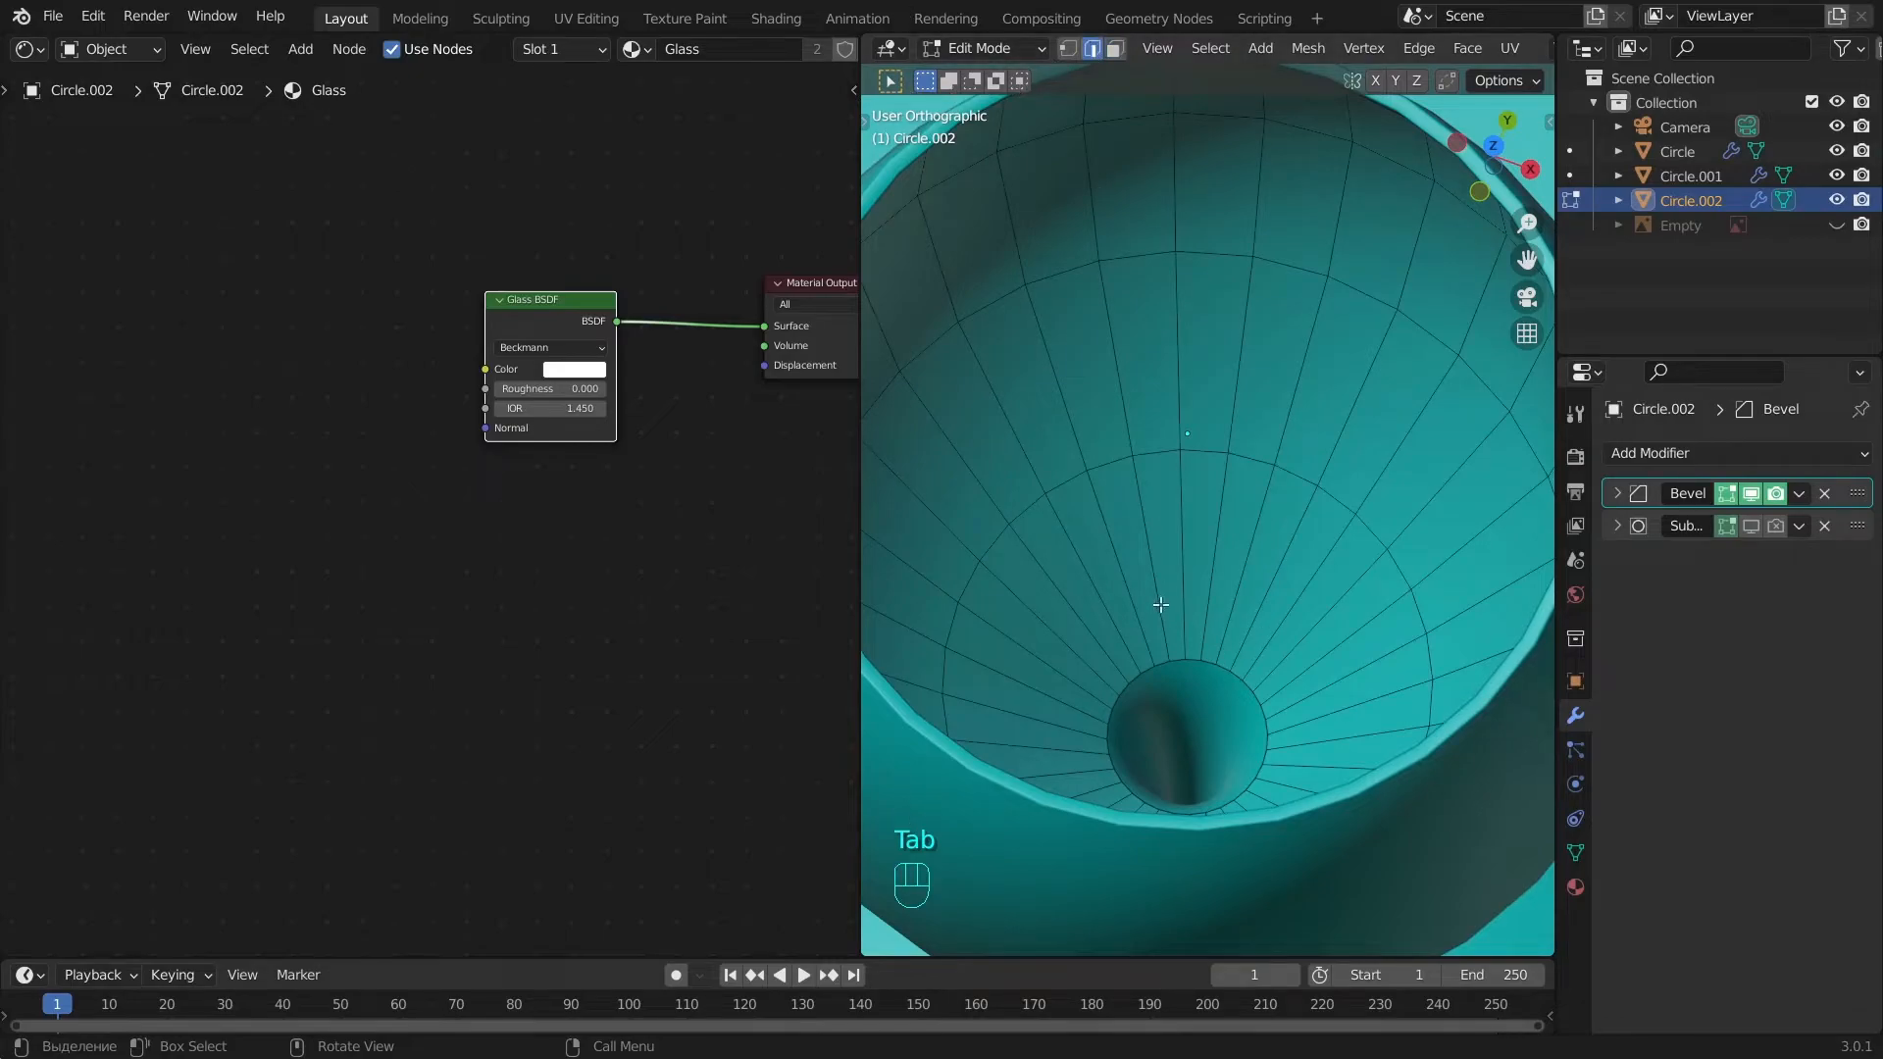
{"action": "key", "text": "f"}
{"action": "mouse_move", "coordinate": [1274, 601]}
{"action": "left_mouse_down", "text": "alt"}
{"action": "mouse_move", "coordinate": [1291, 664]}
{"action": "mouse_move", "coordinate": [1295, 615]}
{"action": "left_mouse_up", "text": "alt"}
{"action": "key", "text": "Tab"}
{"action": "scroll", "coordinate": [1301, 594], "scroll_direction": "down", "scroll_amount": 4}
{"action": "key", "text": "a"}
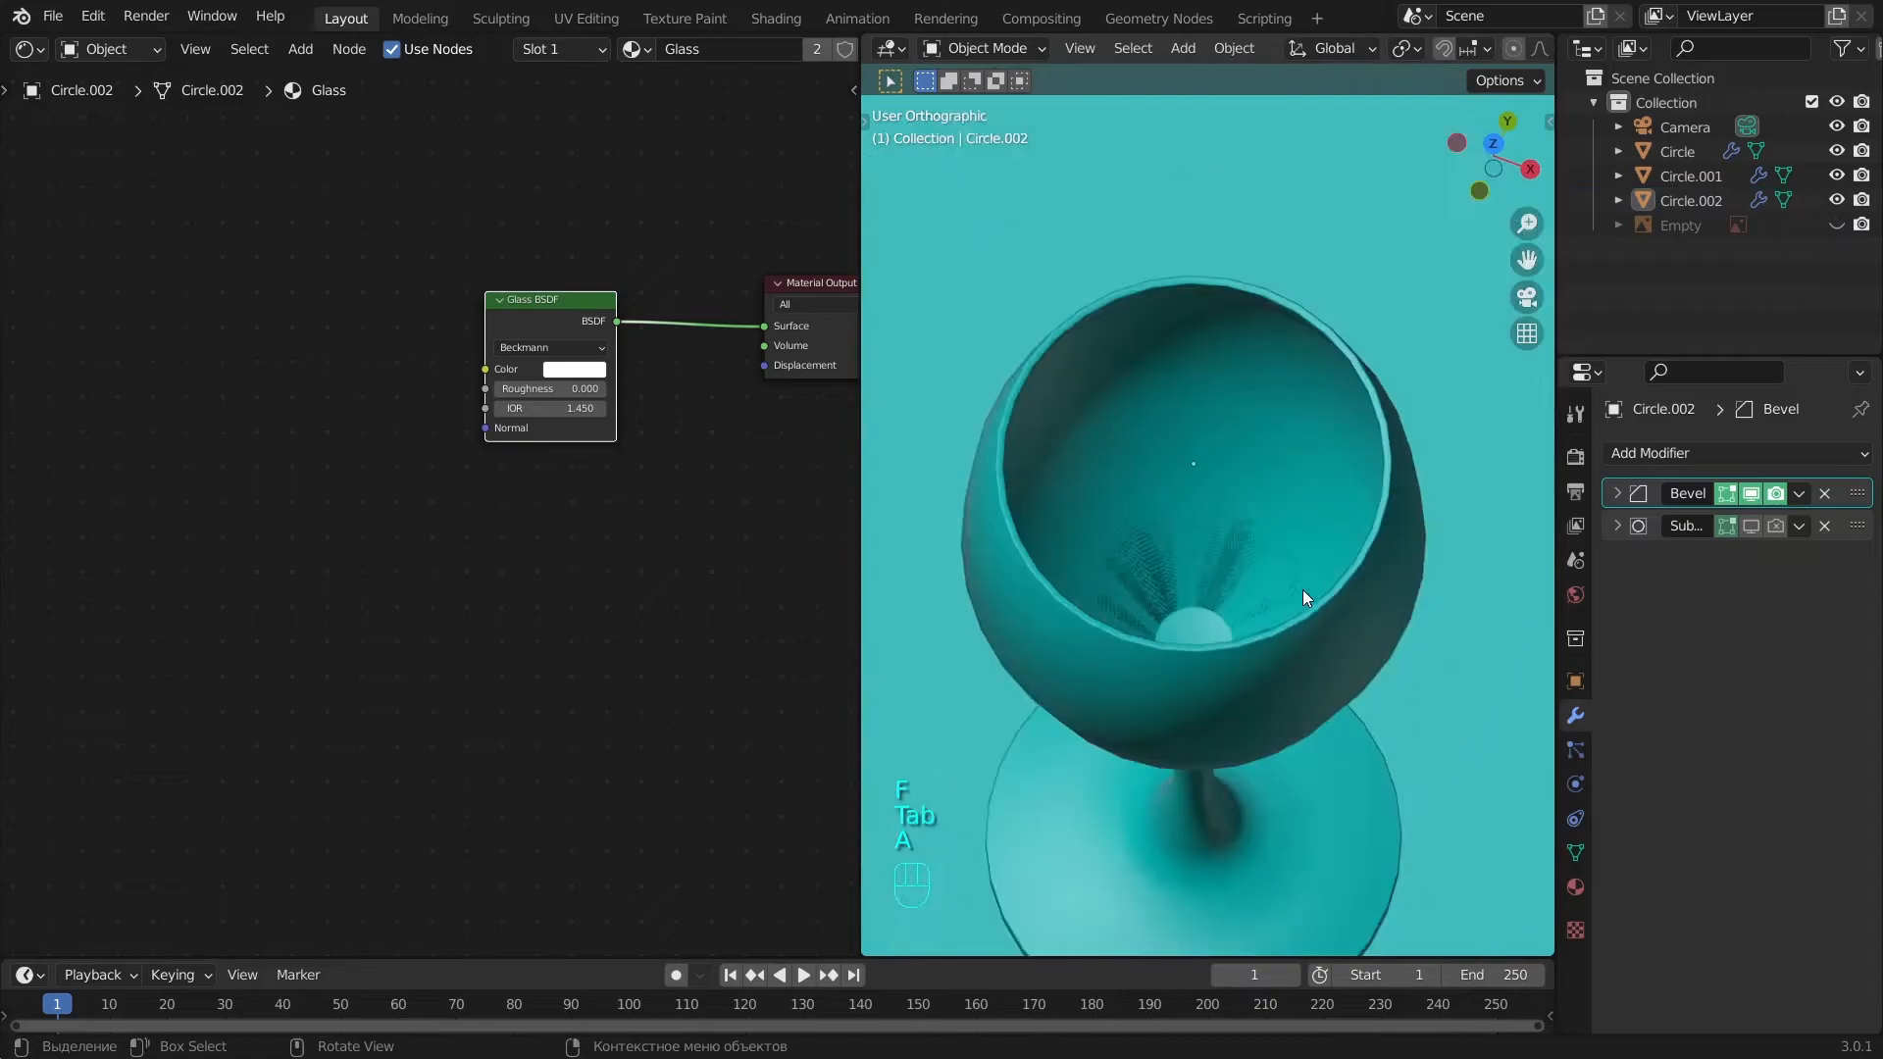
Turn the Subdivision modifier's viewport and render display back on for the glass and the liquid.
{"action": "left_click", "coordinate": [1304, 590]}
{"action": "left_click_drag", "start_coordinate": [1776, 525], "coordinate": [1752, 528]}
{"action": "left_click", "coordinate": [1299, 431]}
{"action": "mouse_move", "coordinate": [1263, 651]}
{"action": "left_mouse_down", "text": "alt"}
{"action": "mouse_move", "coordinate": [1269, 555]}
{"action": "mouse_move", "coordinate": [1243, 645]}
{"action": "mouse_move", "coordinate": [1234, 633]}
{"action": "left_mouse_up", "text": "alt"}
{"action": "scroll", "coordinate": [1280, 510], "scroll_direction": "up", "scroll_amount": 3}
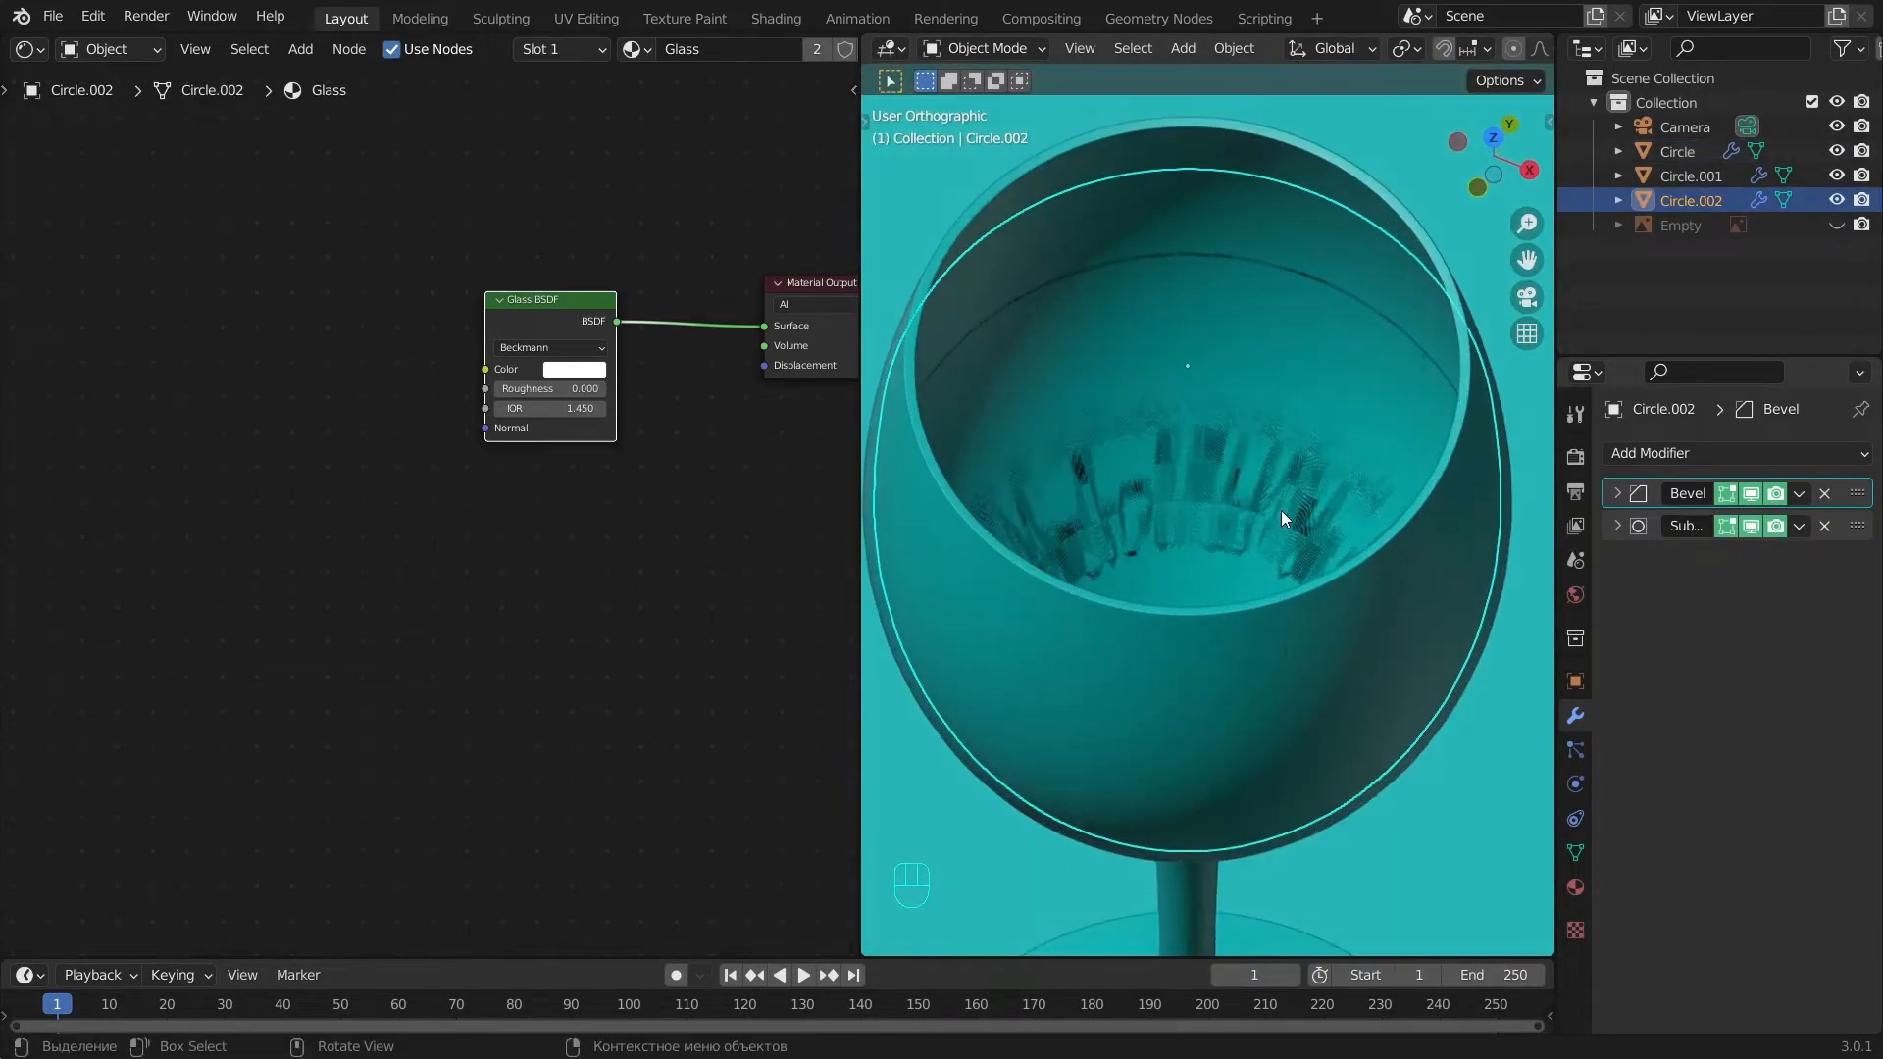
Scale the whole liquid mesh slightly in Edit Mode to separate it from the inner glass wall.
{"action": "key", "text": "Tab"}
{"action": "key", "text": "a"}
{"action": "key", "text": "a"}
{"action": "left_click_drag", "start_coordinate": [1314, 491], "coordinate": [1423, 526], "text": "alt"}
{"action": "key", "text": "s"}
{"action": "left_click", "coordinate": [1410, 531]}
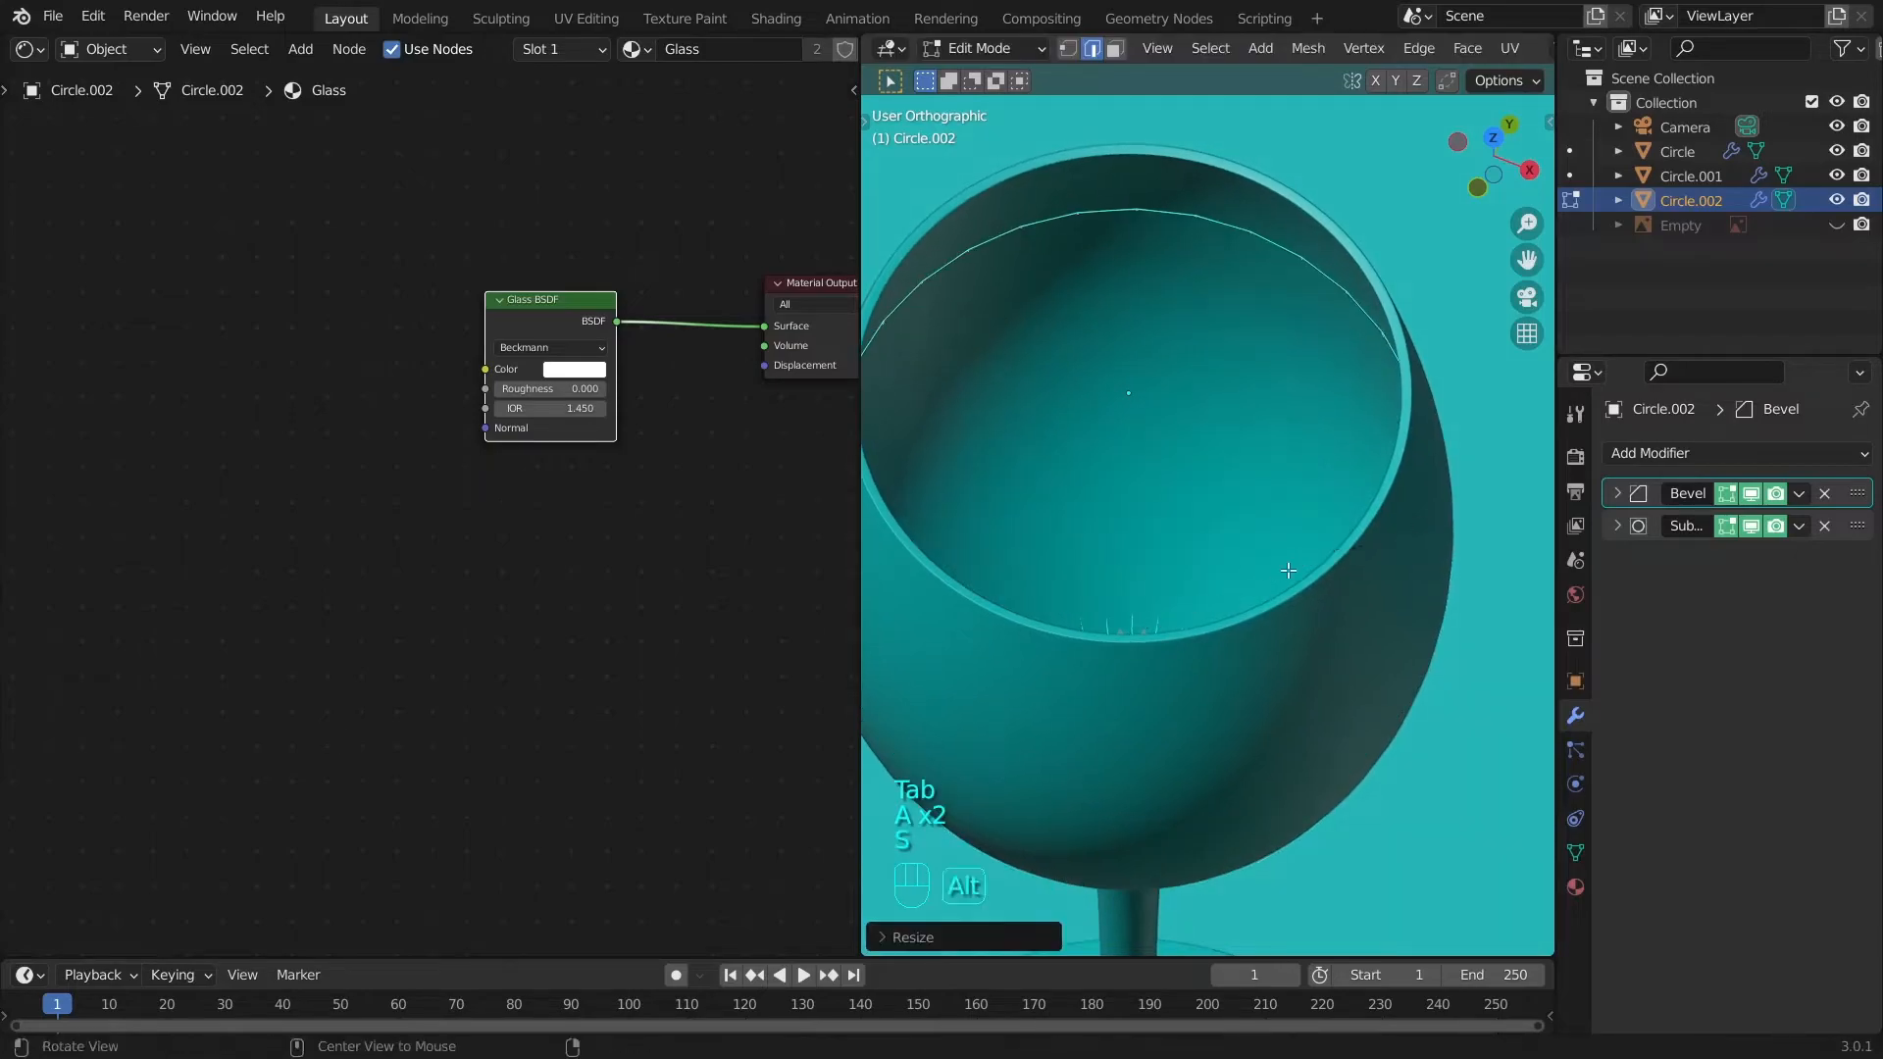
Inset the round face at the base of the liquid mesh three times toward its center.
{"action": "left_click_drag", "start_coordinate": [1286, 567], "coordinate": [1321, 636], "text": "alt"}
{"action": "scroll", "coordinate": [1314, 638], "scroll_direction": "up", "scroll_amount": 2}
{"action": "left_click_drag", "start_coordinate": [1127, 692], "coordinate": [1170, 542], "text": "alt+shift"}
{"action": "scroll", "coordinate": [1171, 542], "scroll_direction": "up", "scroll_amount": 4}
{"action": "key", "text": "z"}
{"action": "key", "text": "z"}
{"action": "key", "text": "i"}
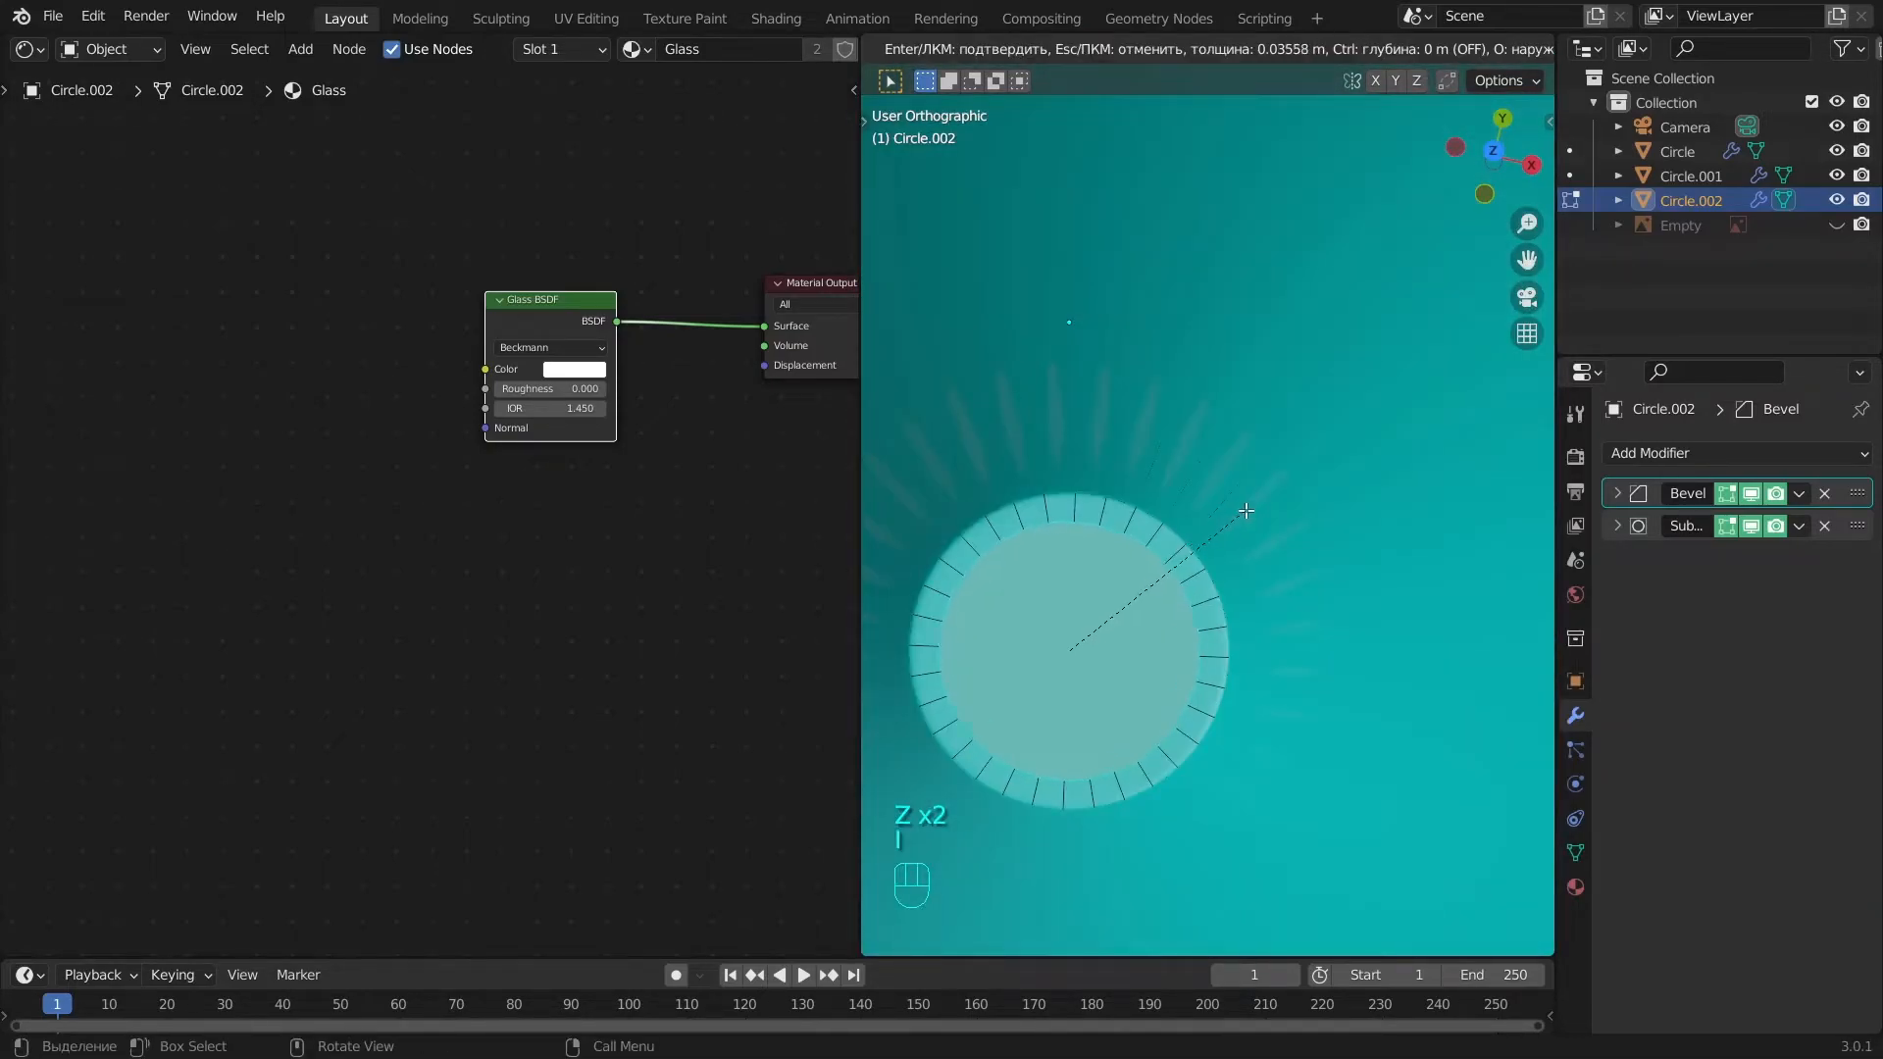
{"action": "left_click", "coordinate": [1245, 511]}
{"action": "key", "text": "i"}
{"action": "left_click", "coordinate": [1221, 501]}
{"action": "key", "text": "i"}
{"action": "left_click", "coordinate": [1280, 571]}
Merge the innermost inset vertices at the base of the liquid and return to Object Mode.
{"action": "key", "text": "m"}
{"action": "left_click", "coordinate": [1263, 573]}
{"action": "key", "text": "a"}
{"action": "key", "text": "Tab"}
{"action": "left_click_drag", "start_coordinate": [1244, 516], "coordinate": [1367, 405], "text": "alt"}
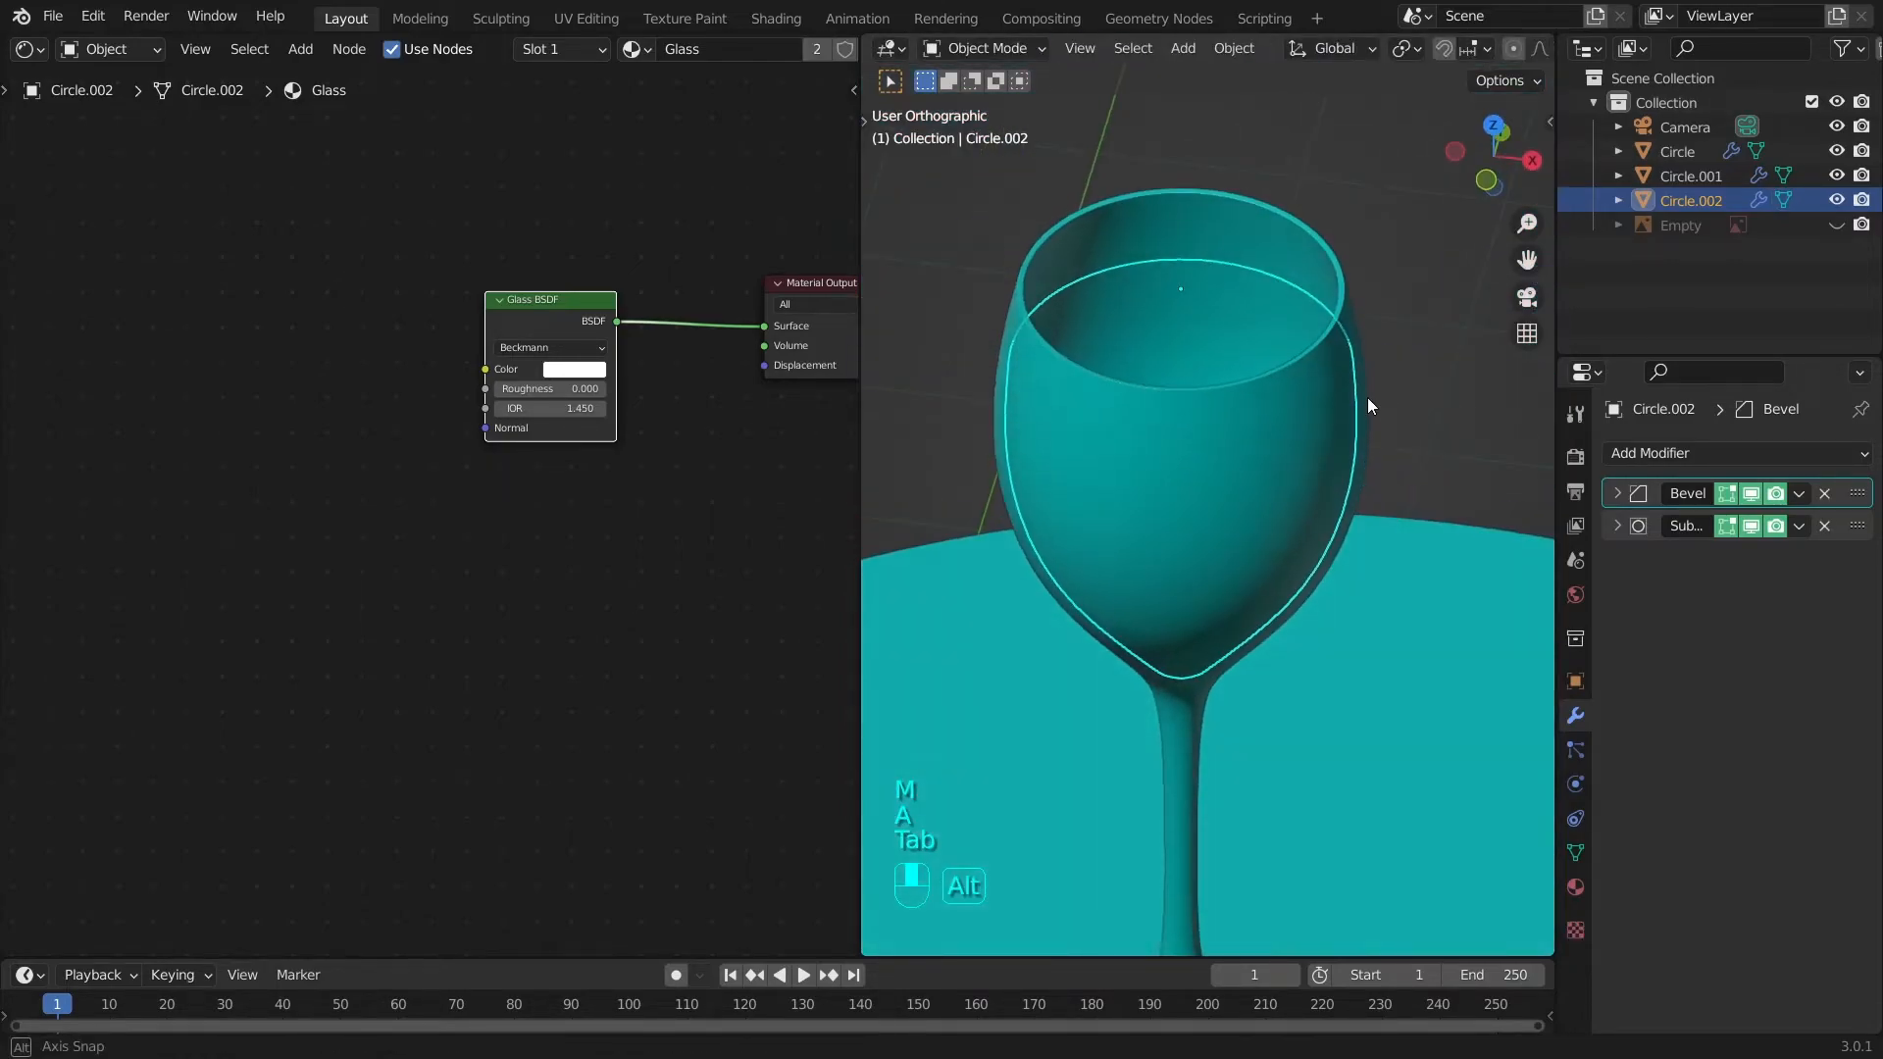
Add a Solidify modifier to the liquid, move it above the Bevel modifier, and deselect the liquid.
{"action": "left_click", "coordinate": [1822, 497]}
{"action": "key", "text": "ctrl+z"}
{"action": "left_click_drag", "start_coordinate": [1299, 640], "coordinate": [1325, 668], "text": "alt"}
{"action": "left_click", "coordinate": [1624, 454]}
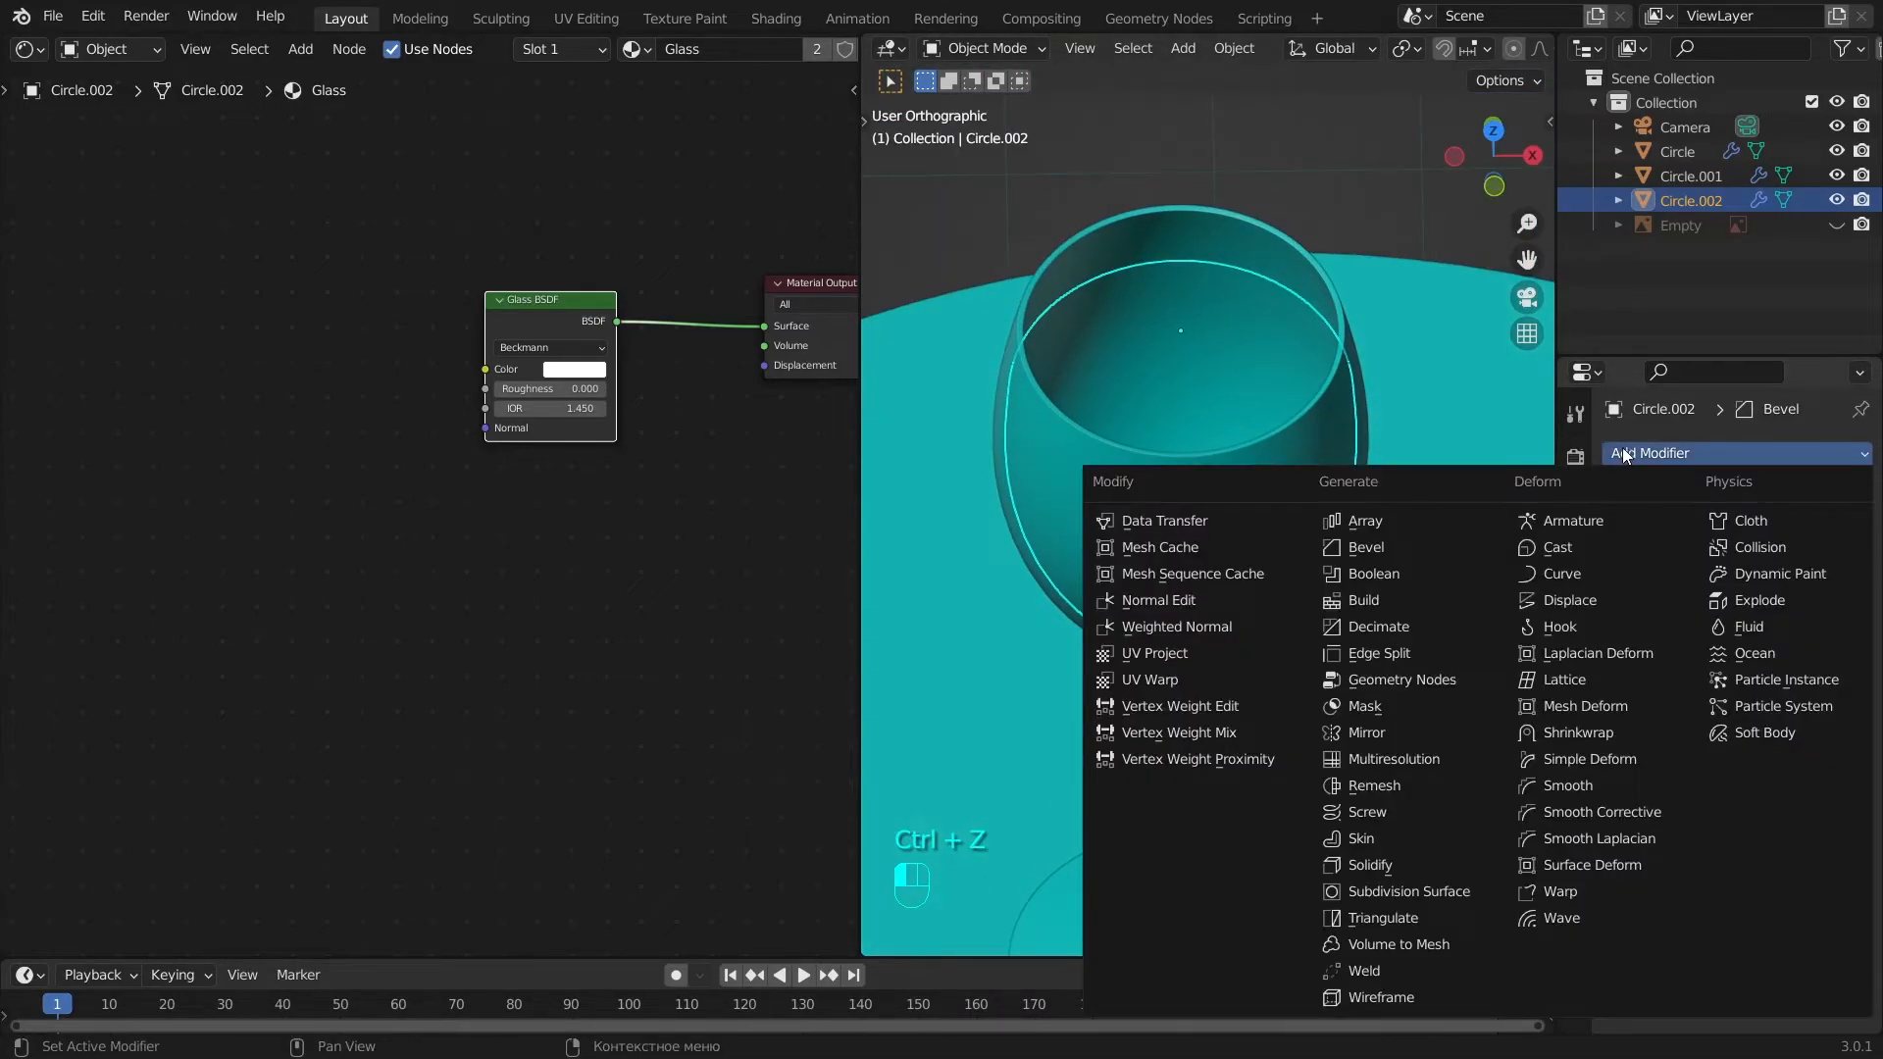
{"action": "left_click", "coordinate": [1358, 867]}
{"action": "left_click_drag", "start_coordinate": [1858, 558], "coordinate": [1857, 482]}
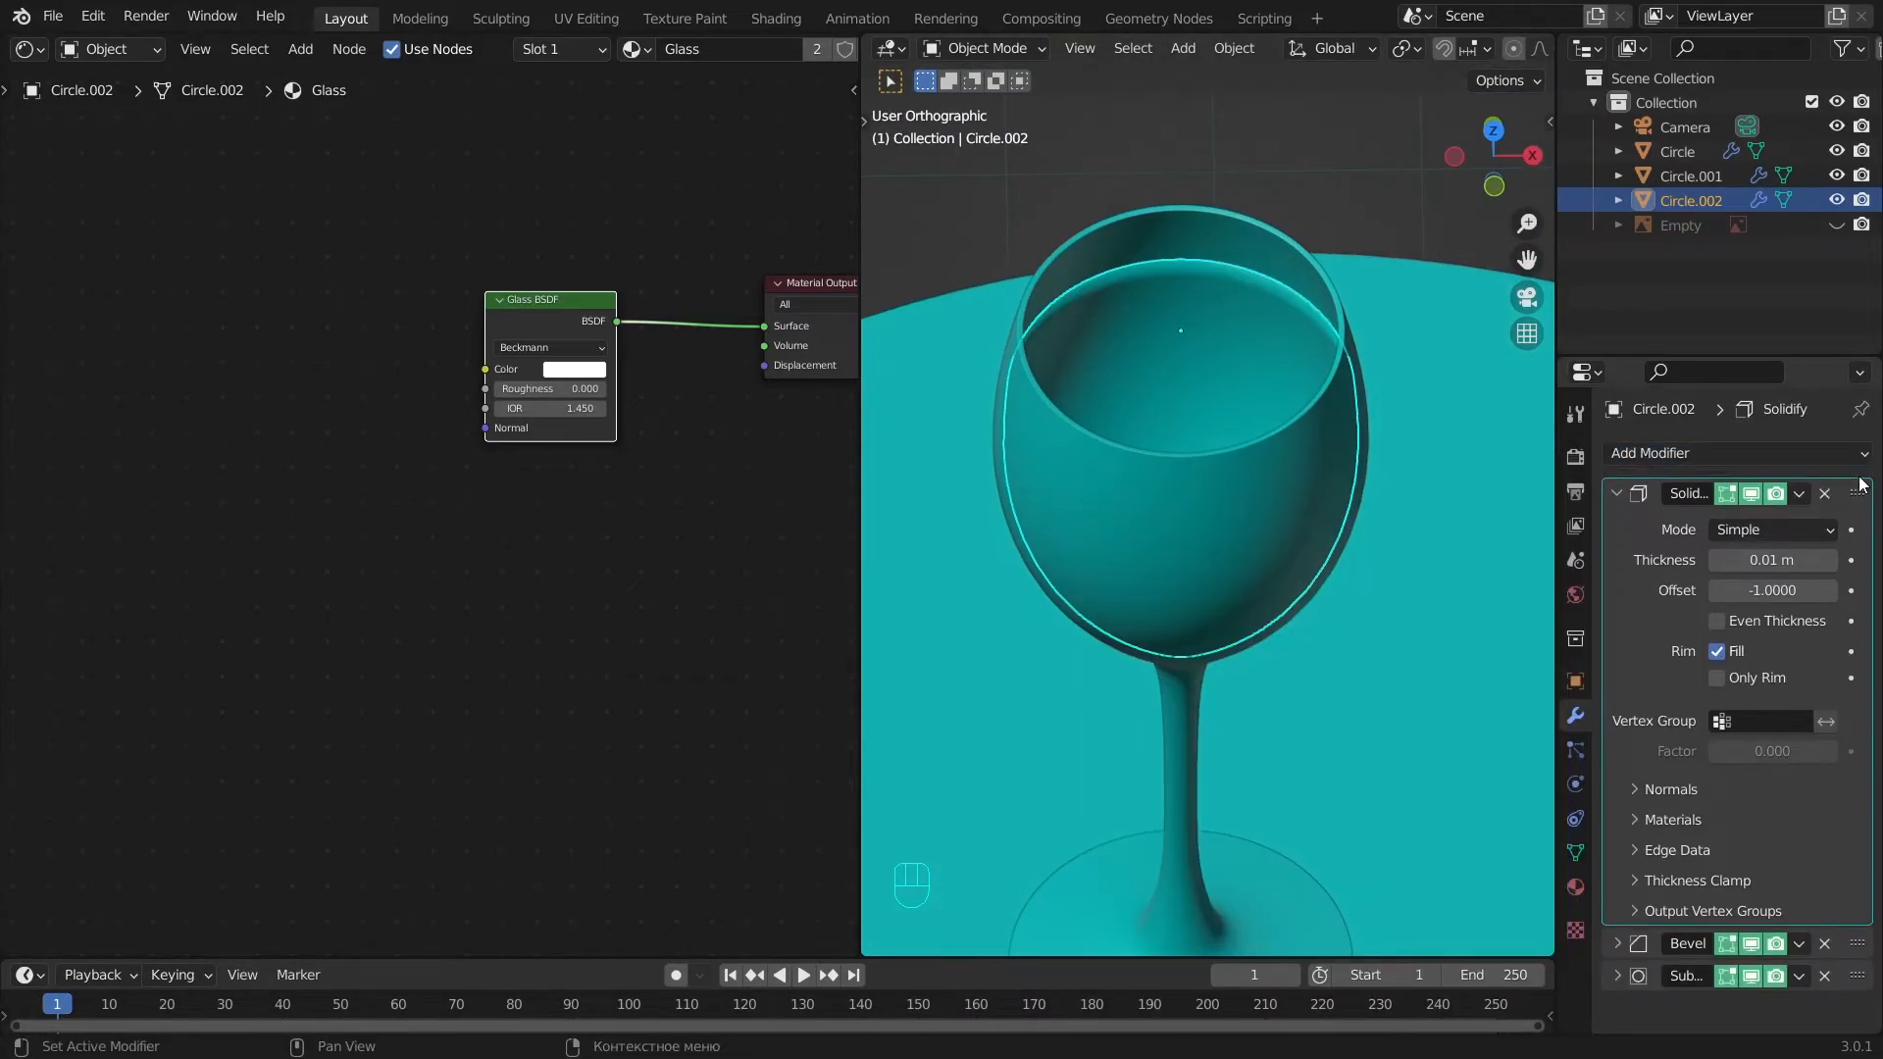
{"action": "scroll", "coordinate": [1355, 399], "scroll_direction": "up", "scroll_amount": 2}
{"action": "key", "text": "alt+a"}
{"action": "left_click_drag", "start_coordinate": [1355, 397], "coordinate": [1224, 730], "text": "alt"}
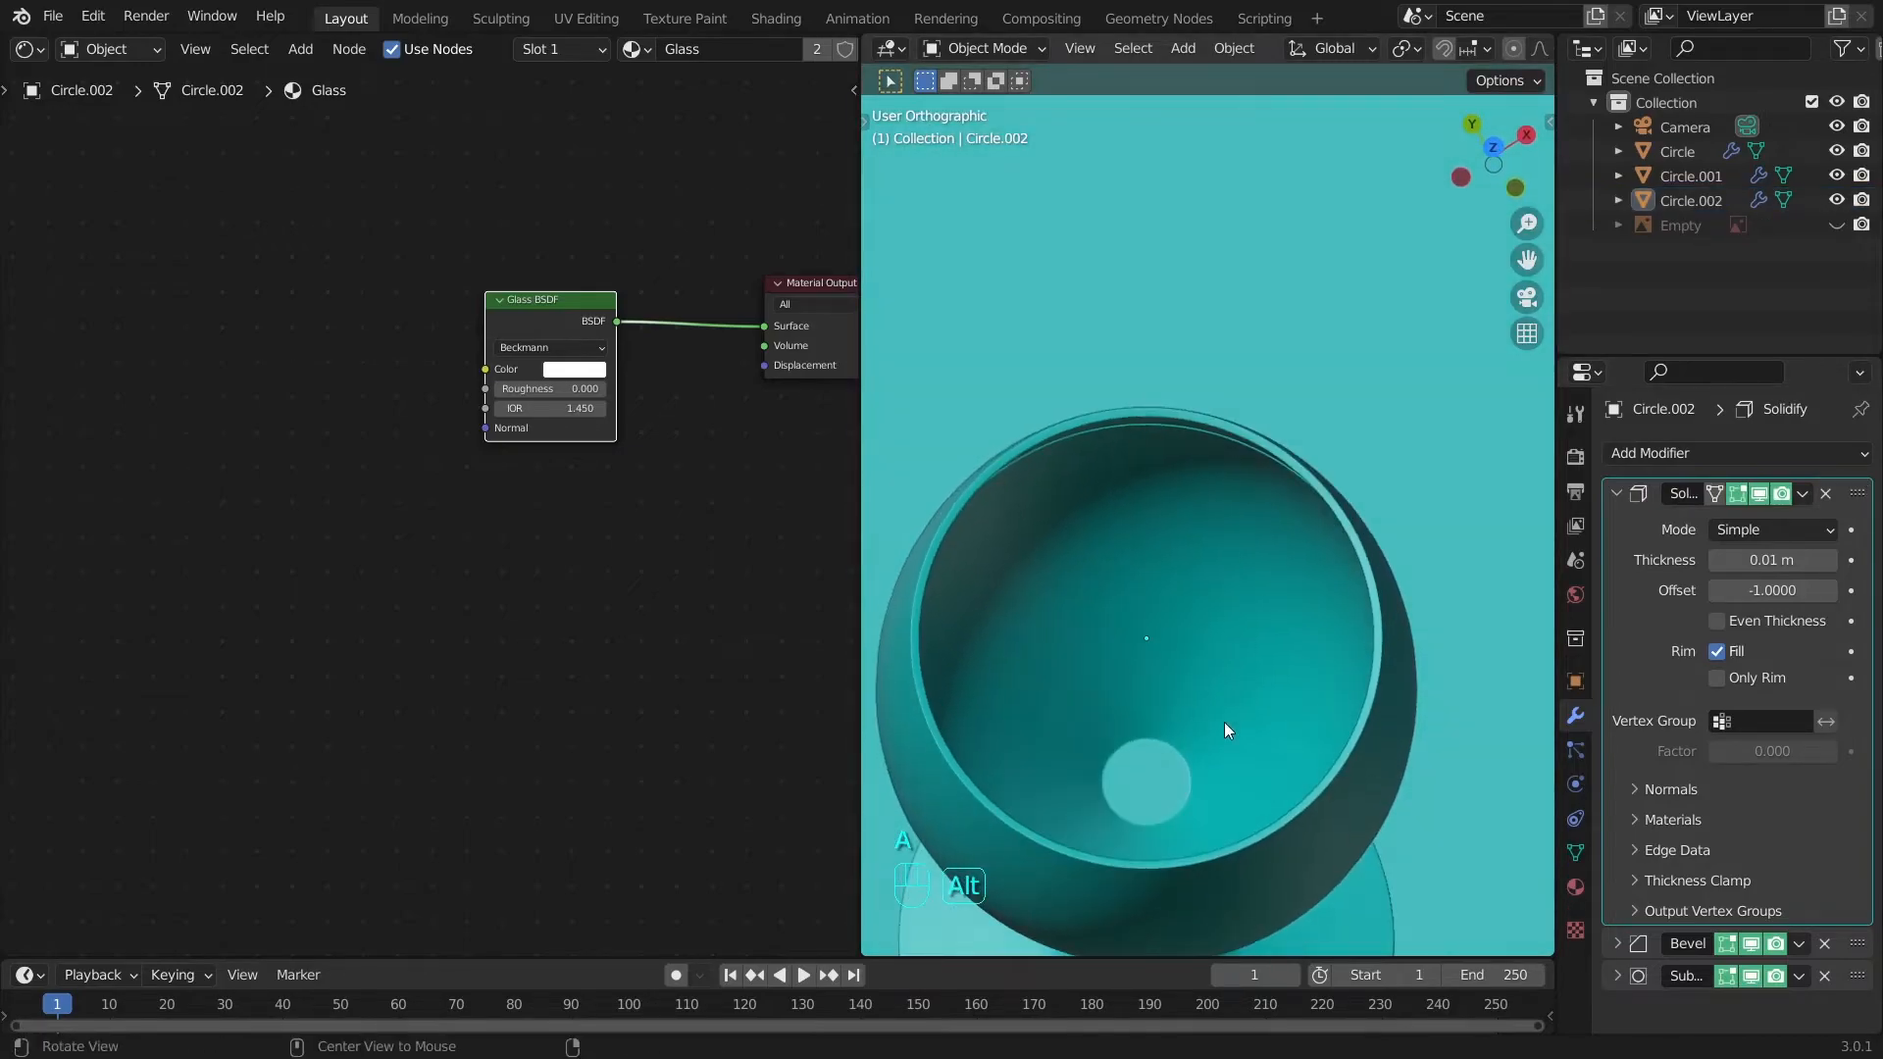
Show the rendered camera view, select the liquid, and give it its own single-user copy of the Glass material.
{"action": "key", "text": "KP_0"}
{"action": "scroll", "coordinate": [1177, 48], "scroll_direction": "down", "scroll_amount": 3}
{"action": "left_click", "coordinate": [1510, 49]}
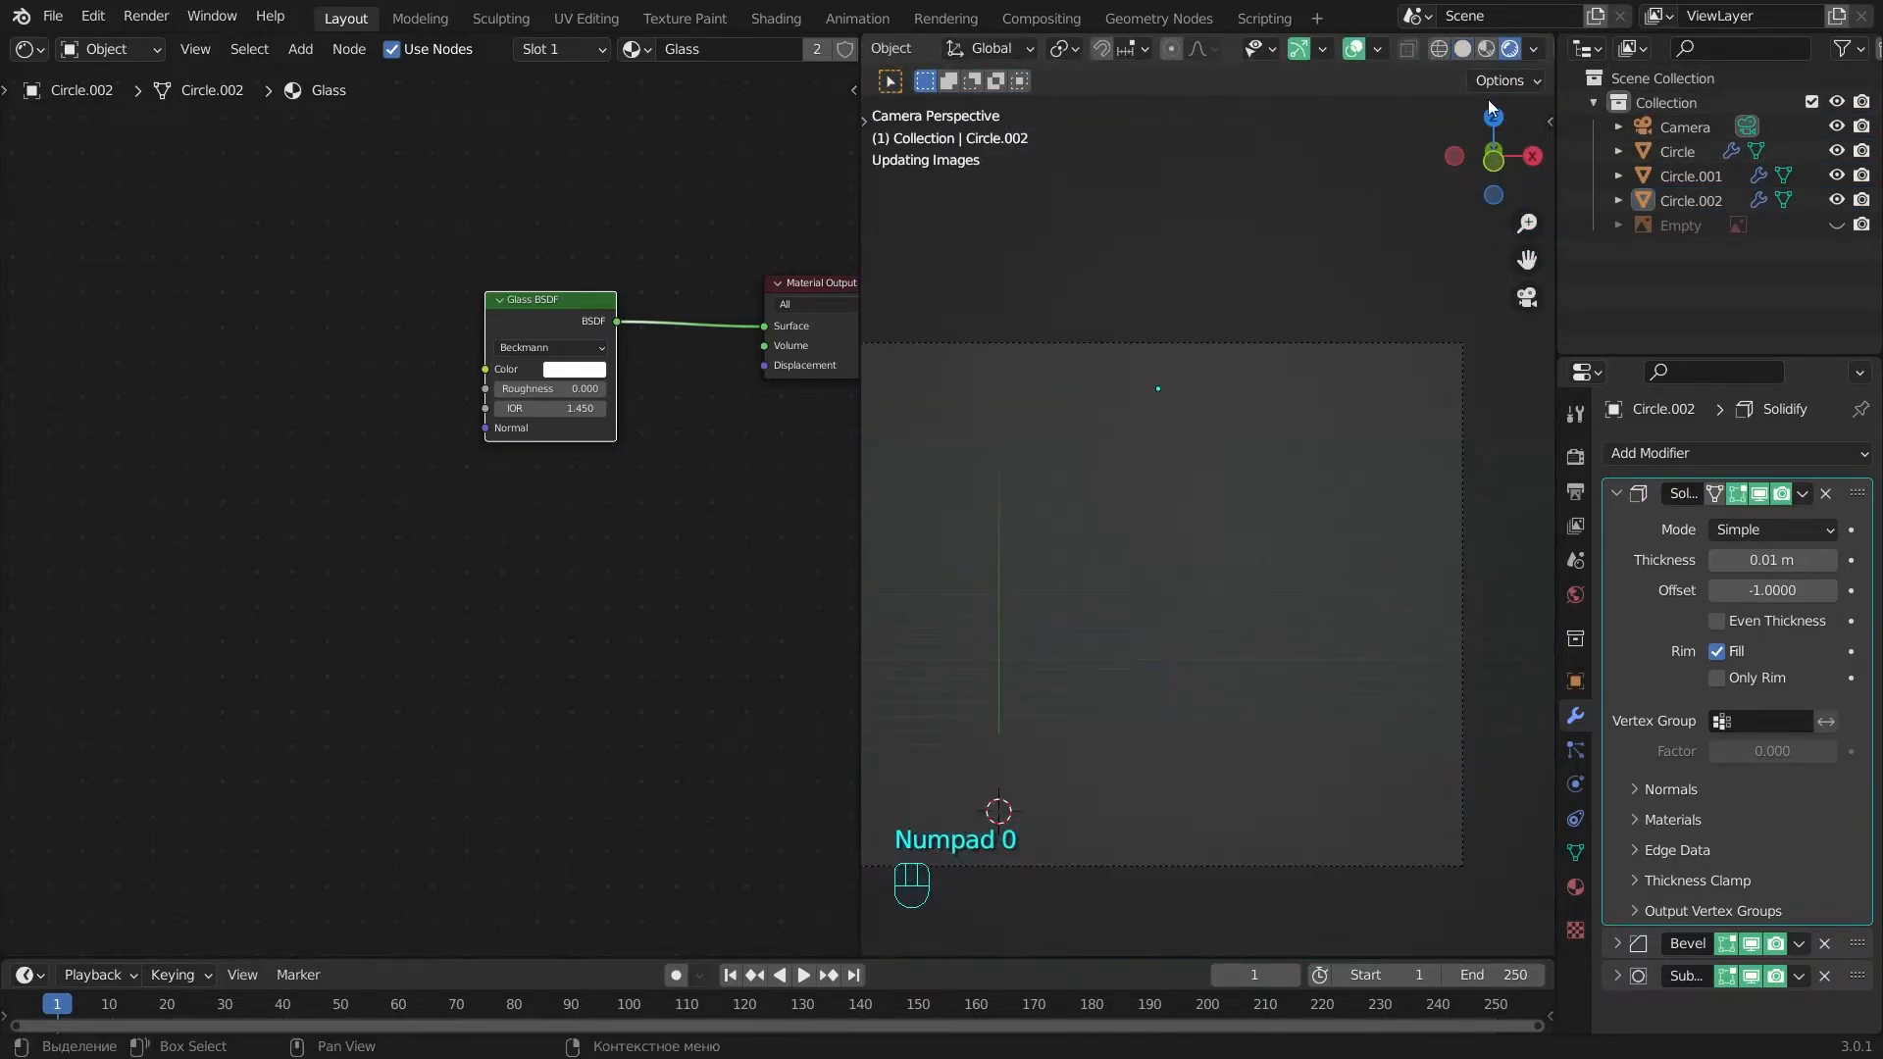
{"action": "left_click", "coordinate": [1188, 471]}
{"action": "left_click_drag", "start_coordinate": [732, 427], "coordinate": [551, 432], "text": "alt+shift"}
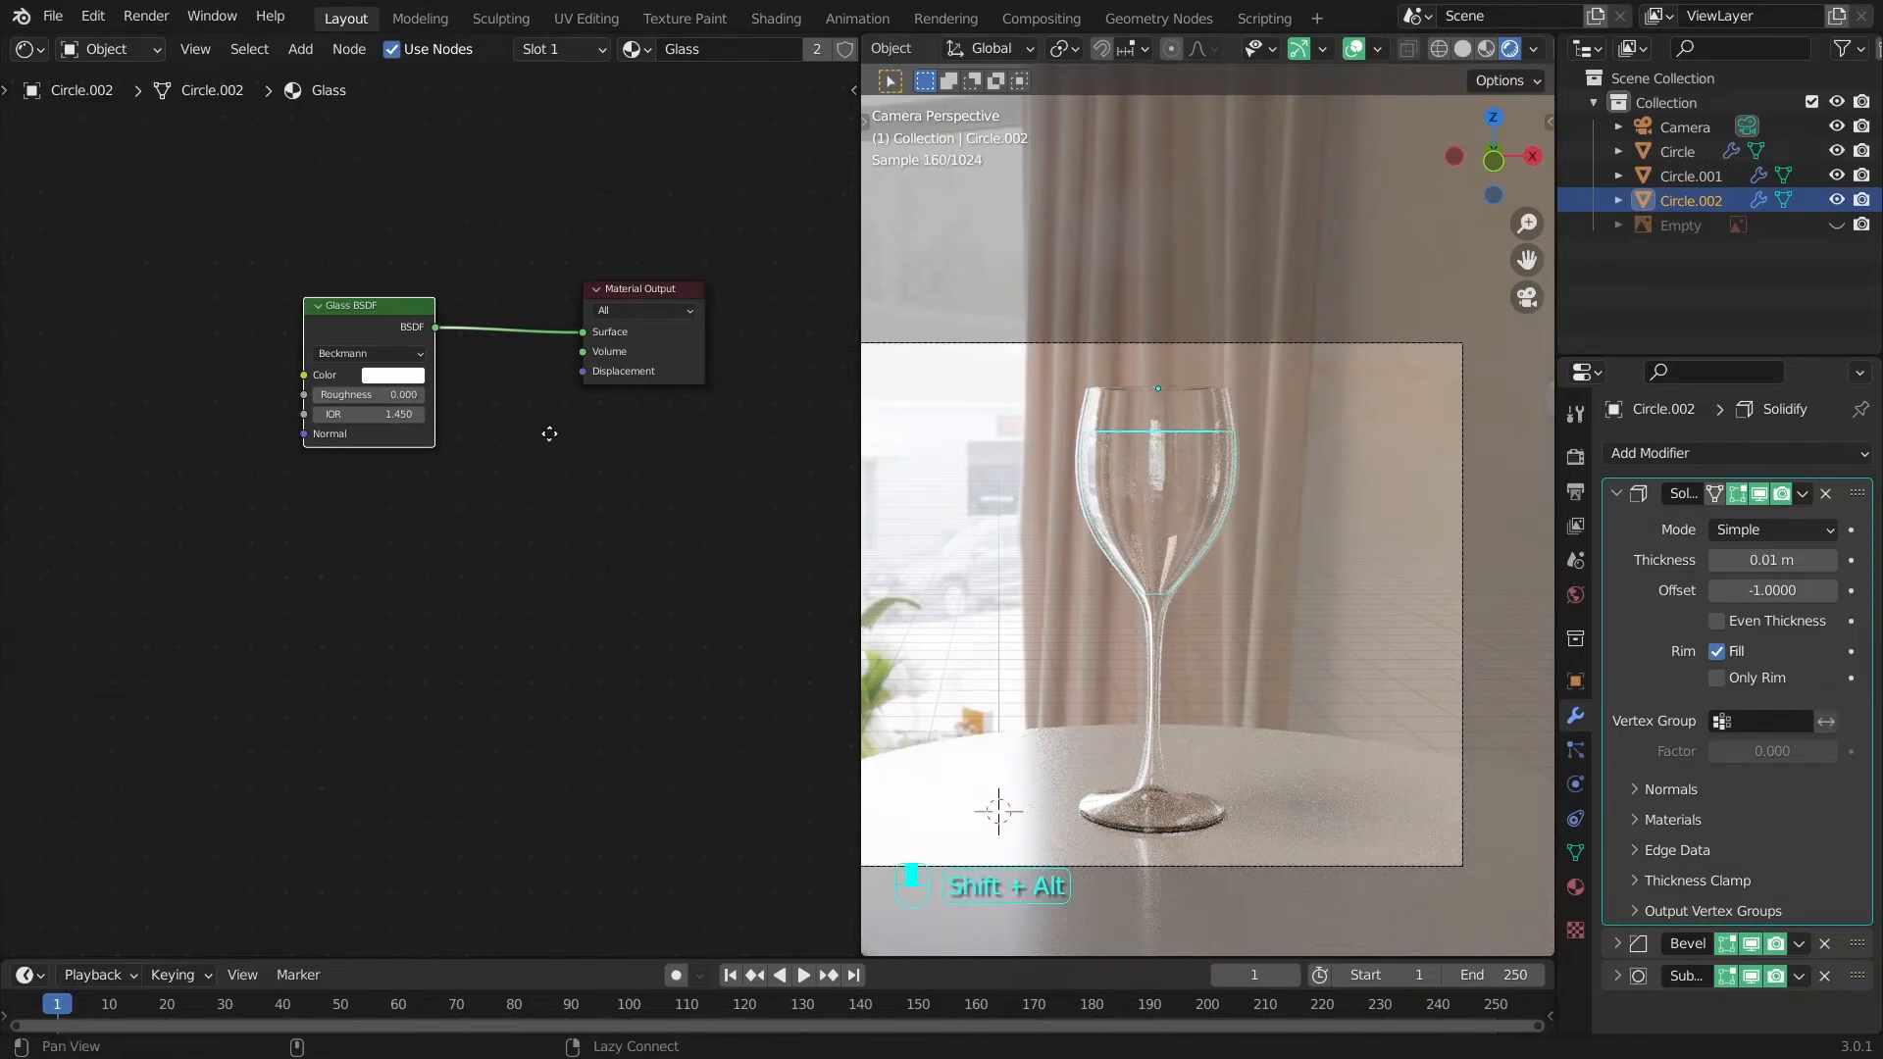
{"action": "scroll", "coordinate": [541, 439], "scroll_direction": "up", "scroll_amount": 1}
{"action": "scroll", "coordinate": [772, 41], "scroll_direction": "down", "scroll_amount": 4}
{"action": "left_click", "coordinate": [712, 49]}
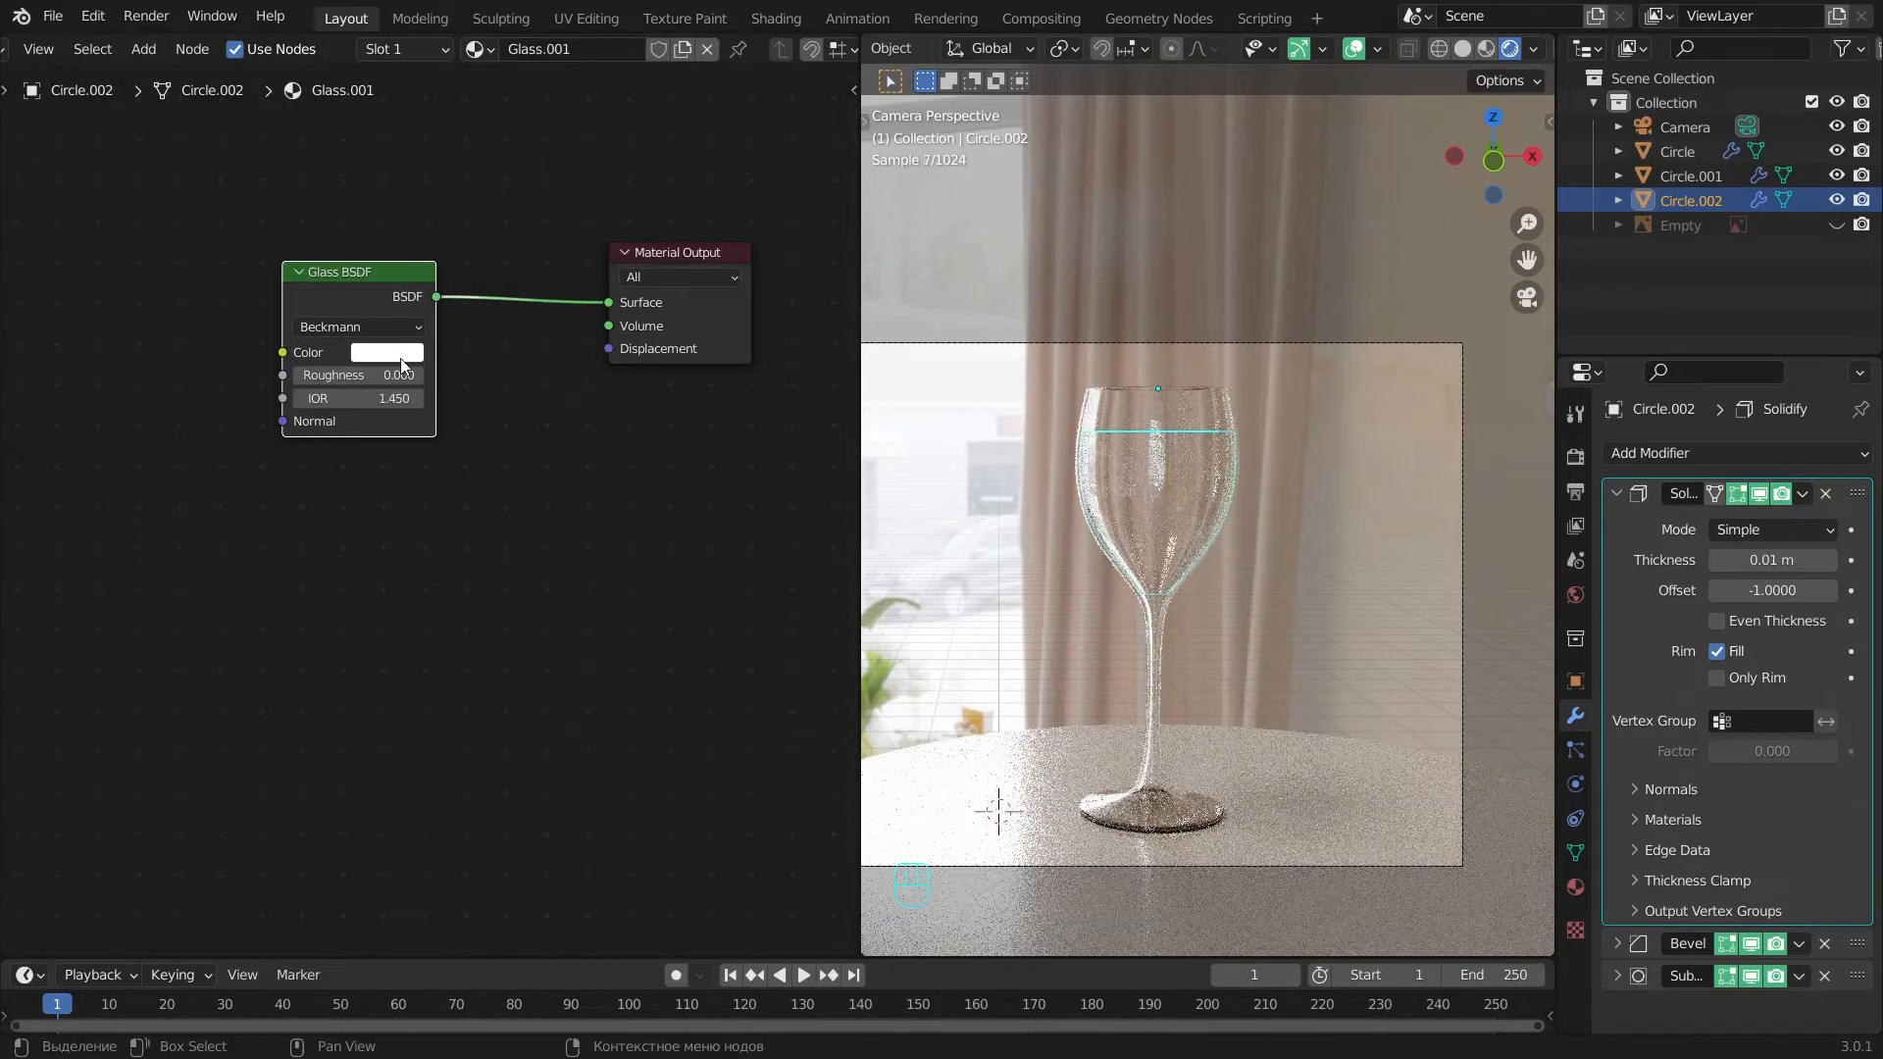
Set the liquid's Glass BSDF color to a deep red with hue 0.999, saturation 1.000 and value 0.450.
{"action": "left_click", "coordinate": [387, 352]}
{"action": "left_click", "coordinate": [437, 196]}
{"action": "left_click_drag", "start_coordinate": [526, 74], "coordinate": [539, 104]}
{"action": "key", "text": "a"}
{"action": "scroll", "coordinate": [1214, 488], "scroll_direction": "up", "scroll_amount": 1}
{"action": "left_click", "coordinate": [388, 353]}
{"action": "left_click", "coordinate": [1226, 467]}
{"action": "left_click", "coordinate": [1226, 467]}
Brighten the red color of the liquid's Glass BSDF slightly and deselect the liquid.
{"action": "middle_click_drag", "start_coordinate": [603, 196], "coordinate": [548, 241]}
{"action": "left_click", "coordinate": [351, 397]}
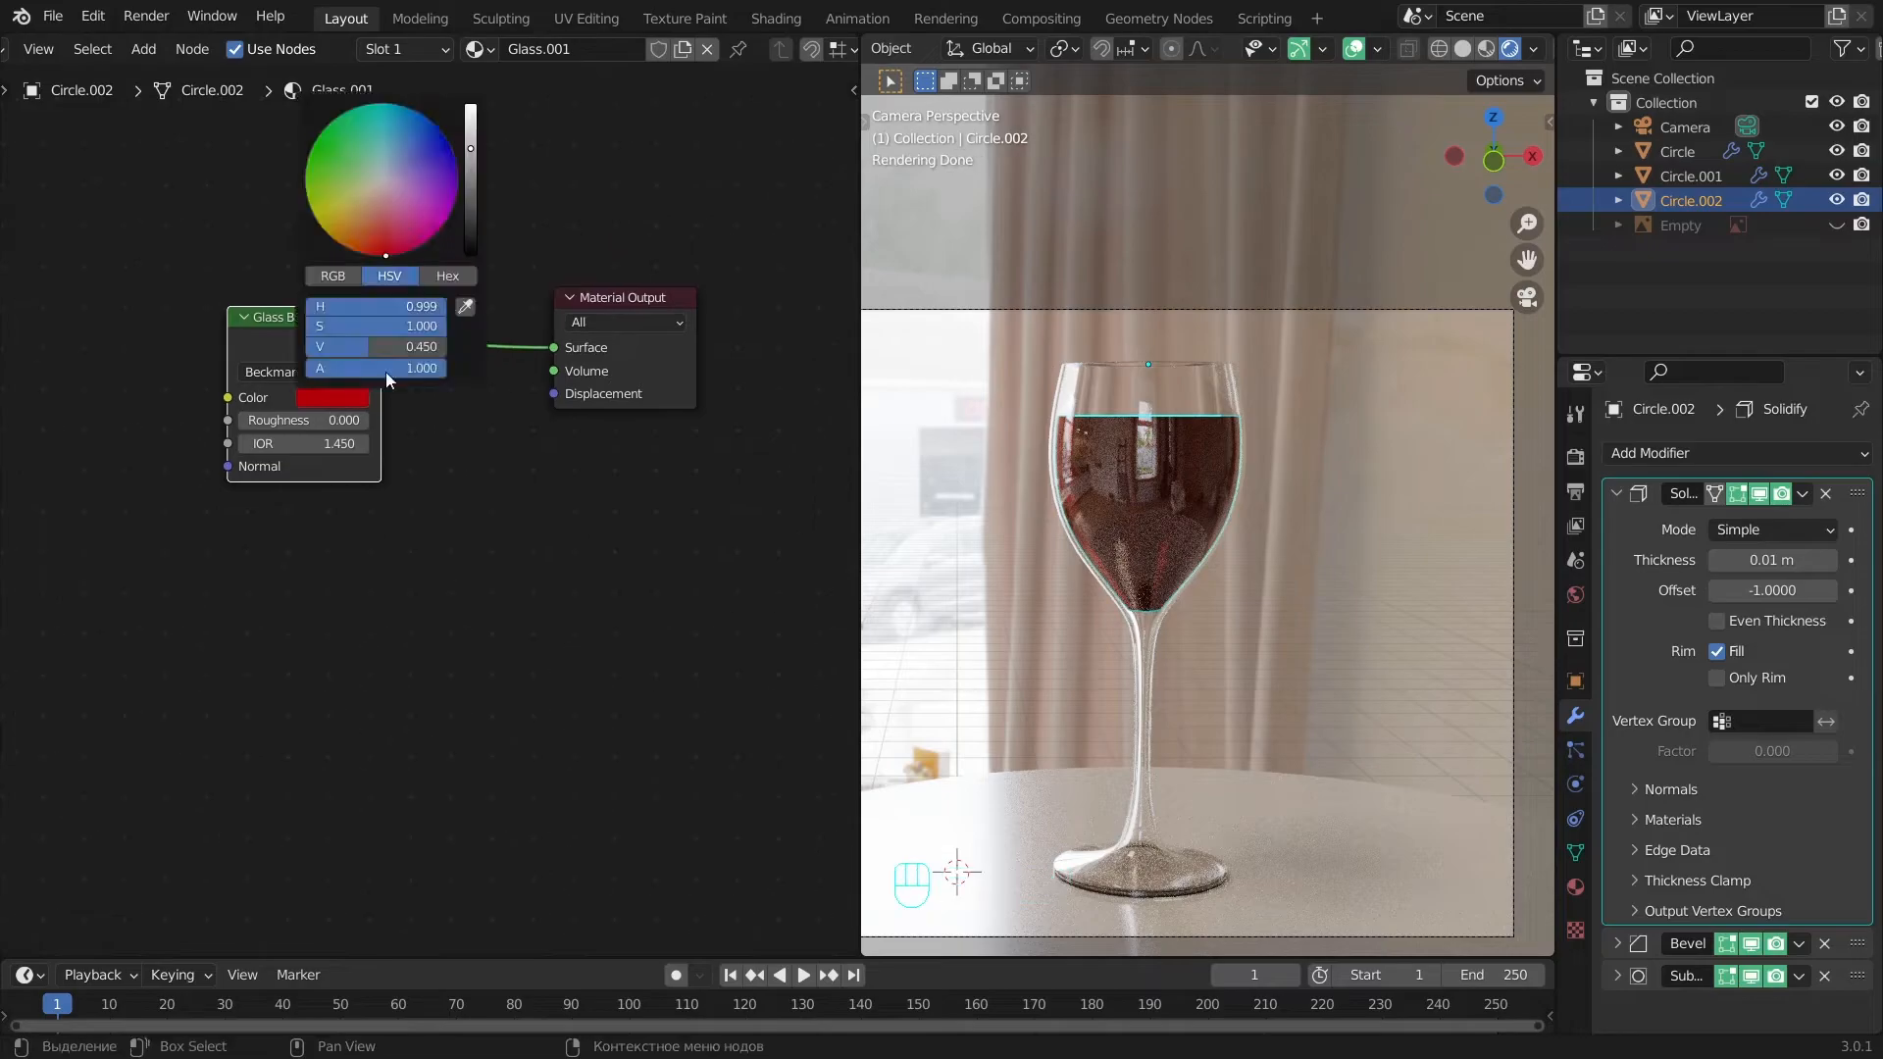
{"action": "left_click", "coordinate": [342, 397]}
{"action": "left_click_drag", "start_coordinate": [470, 152], "coordinate": [471, 140]}
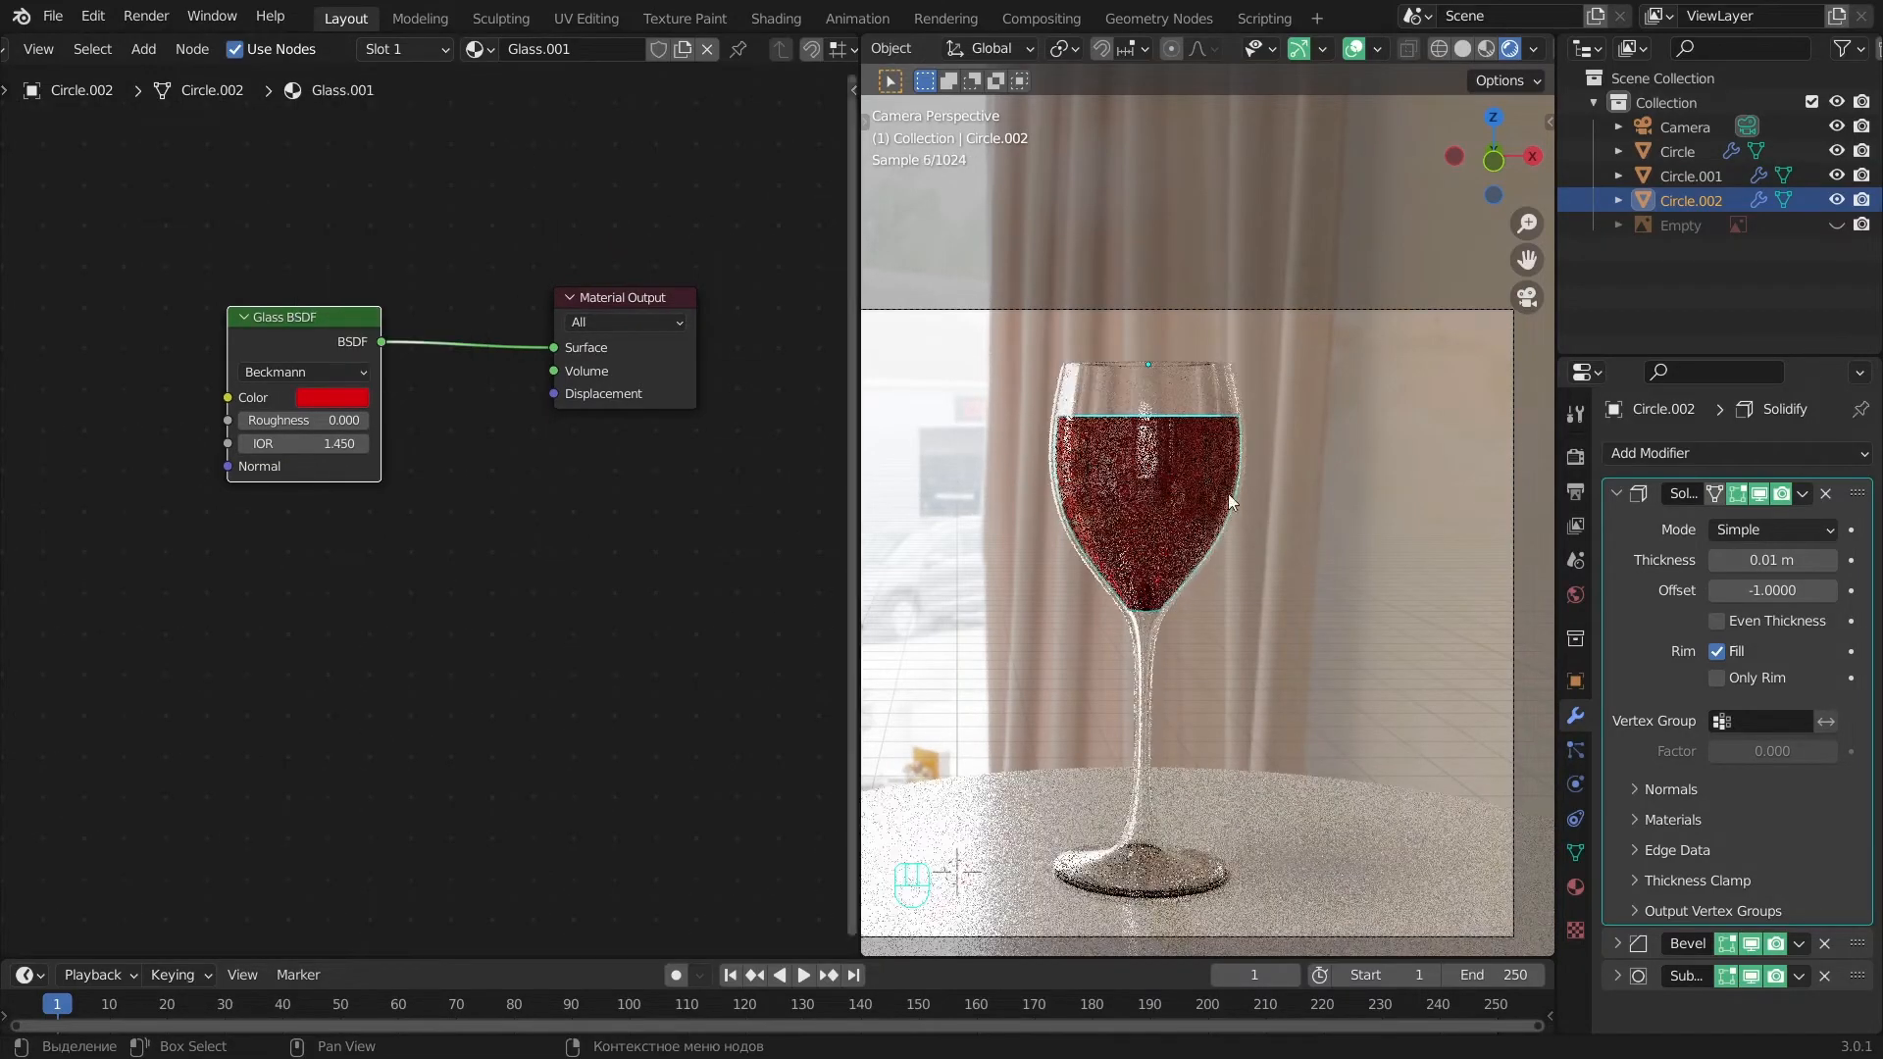
{"action": "left_click", "coordinate": [1265, 628]}
{"action": "scroll", "coordinate": [1192, 728], "scroll_direction": "down", "scroll_amount": 3}
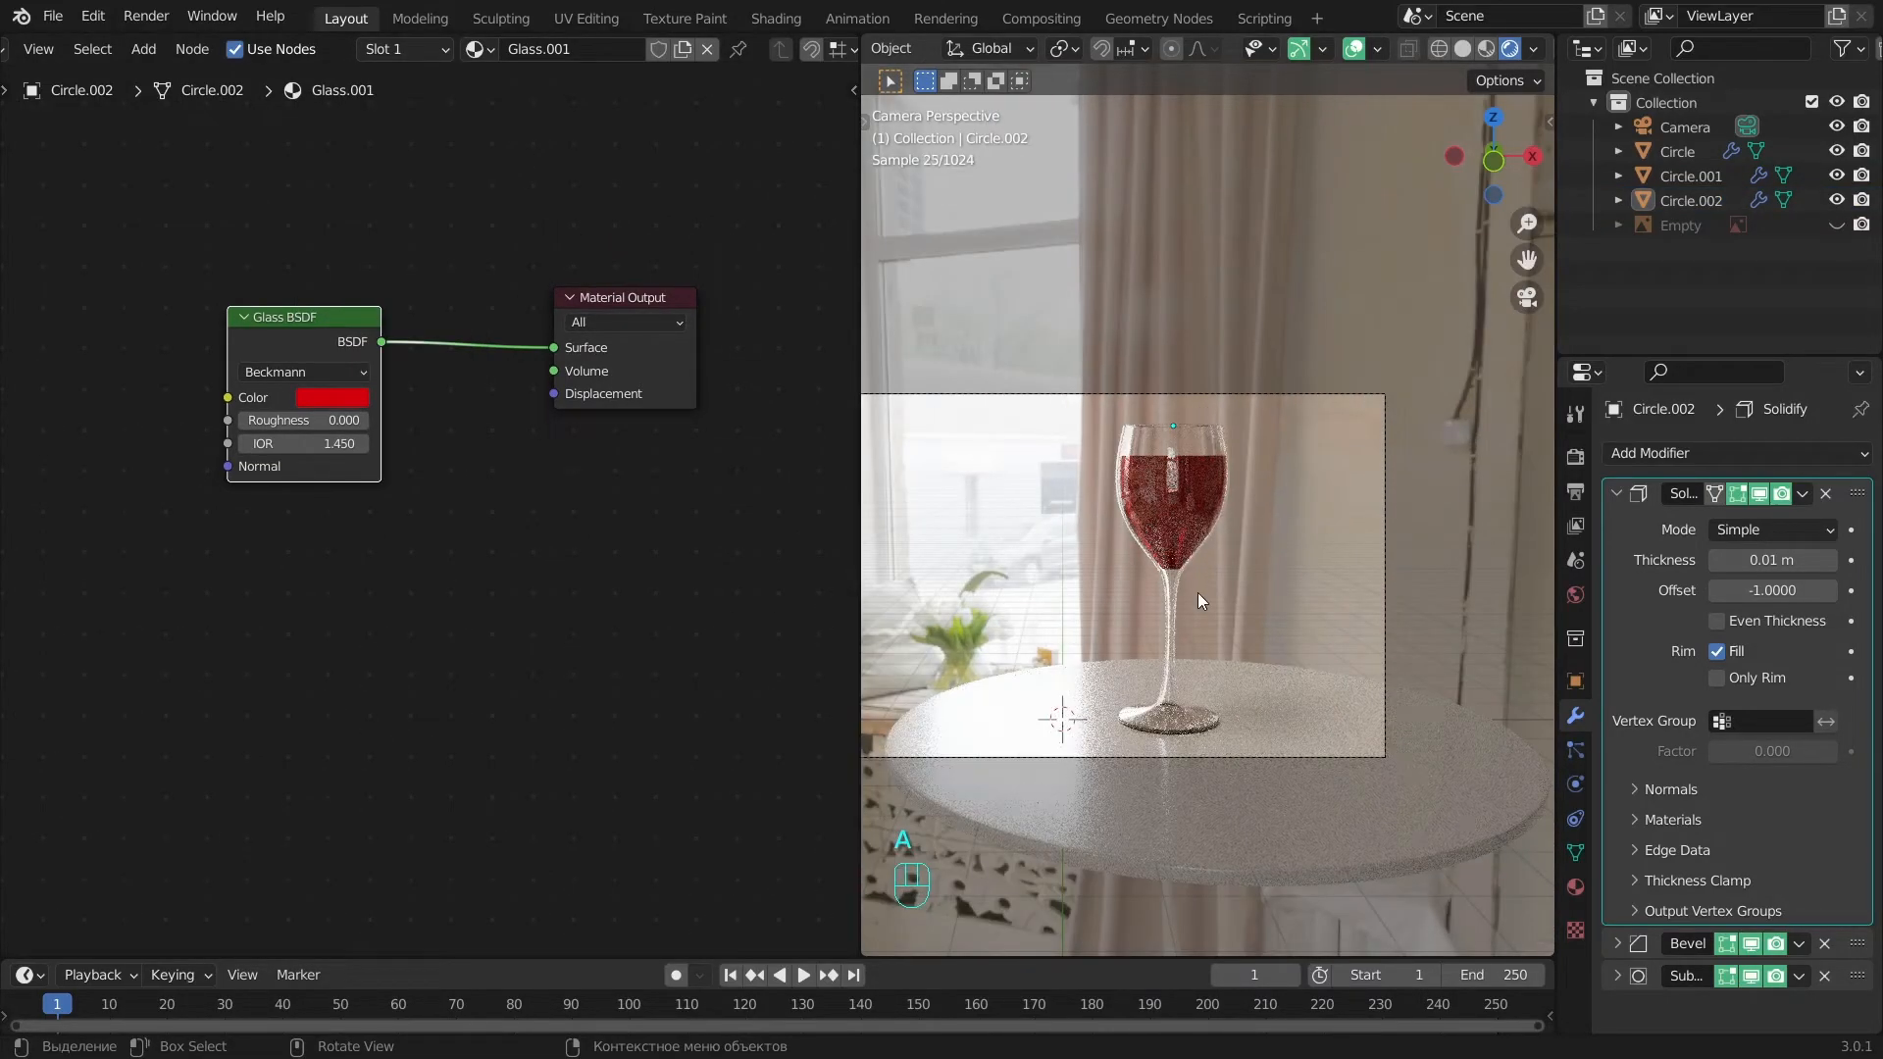
Set the Offset of the liquid's Solidify modifier to 1.0000.
{"action": "scroll", "coordinate": [1197, 593], "scroll_direction": "up", "scroll_amount": 8}
{"action": "left_click", "coordinate": [1112, 590]}
{"action": "left_click", "coordinate": [1112, 590]}
{"action": "left_click", "coordinate": [1617, 495]}
{"action": "left_click", "coordinate": [1617, 494]}
{"action": "left_click_drag", "start_coordinate": [1790, 585], "coordinate": [1863, 585]}
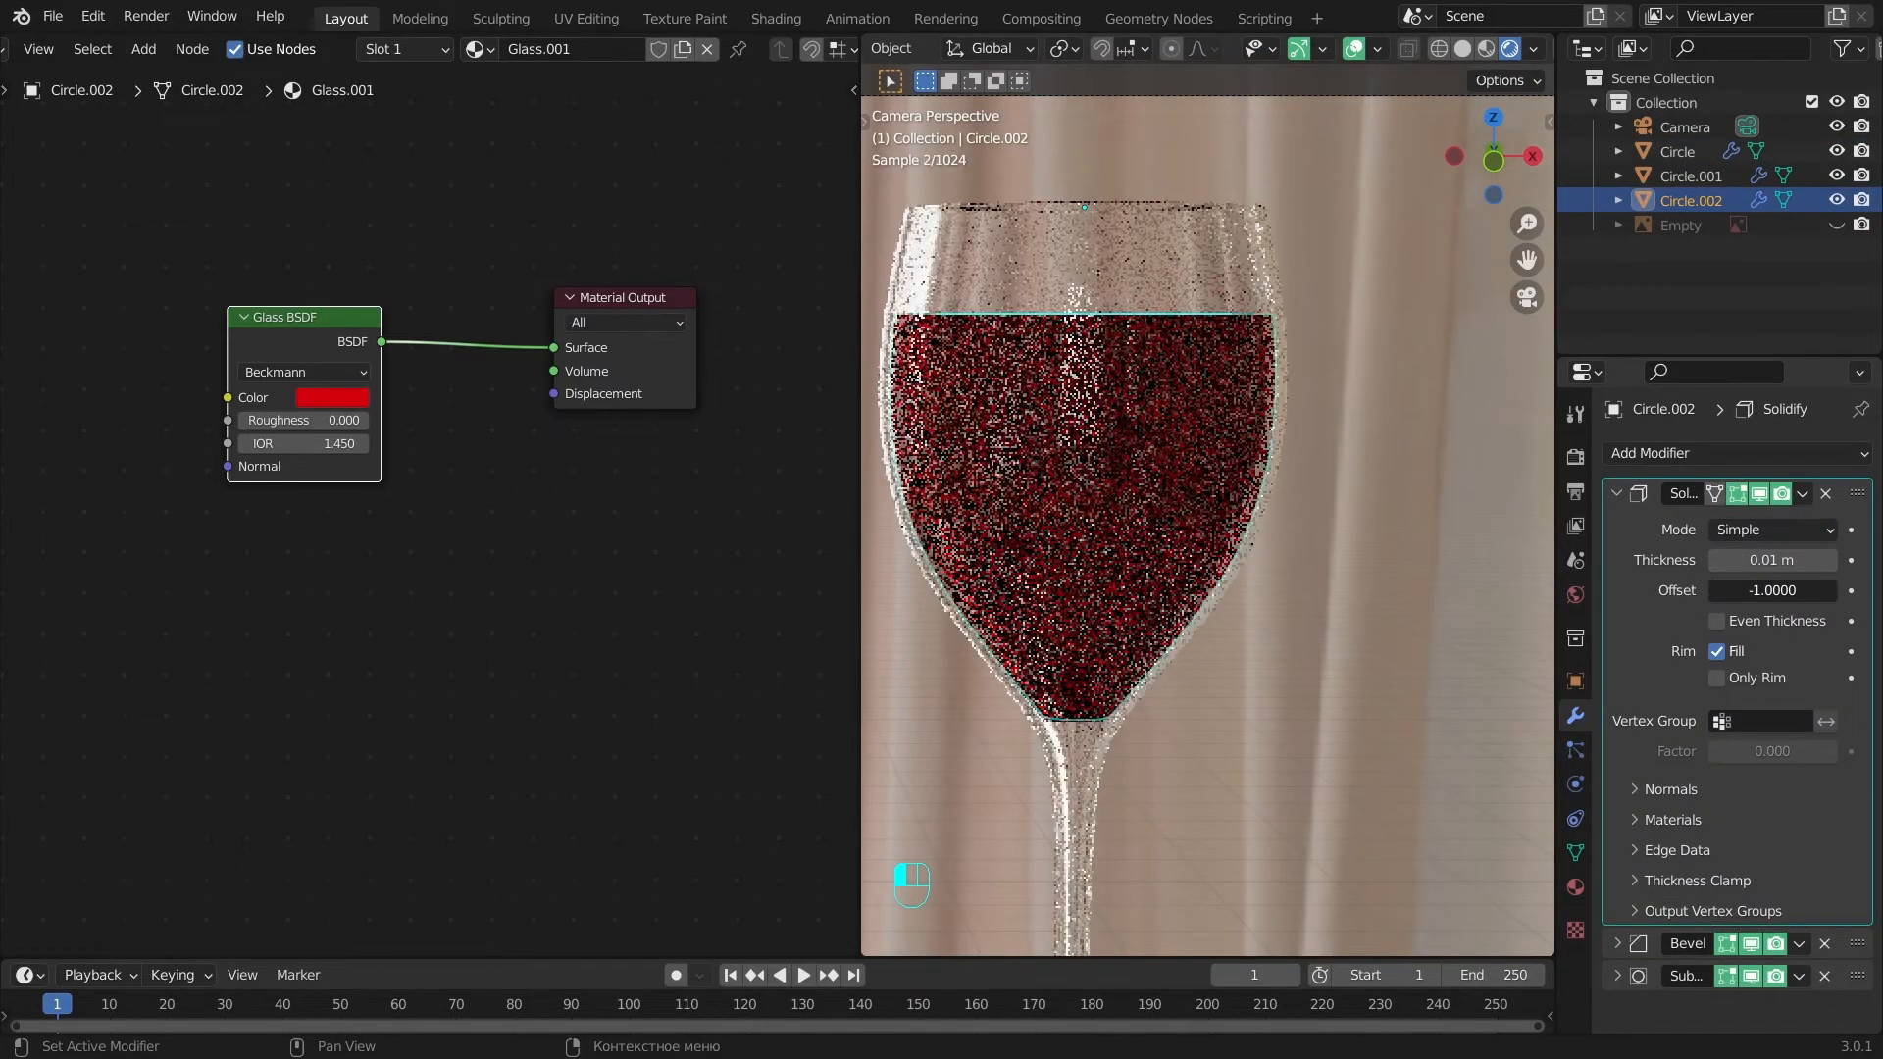
{"action": "double_click", "coordinate": [1760, 560]}
{"action": "key", "text": "Return"}
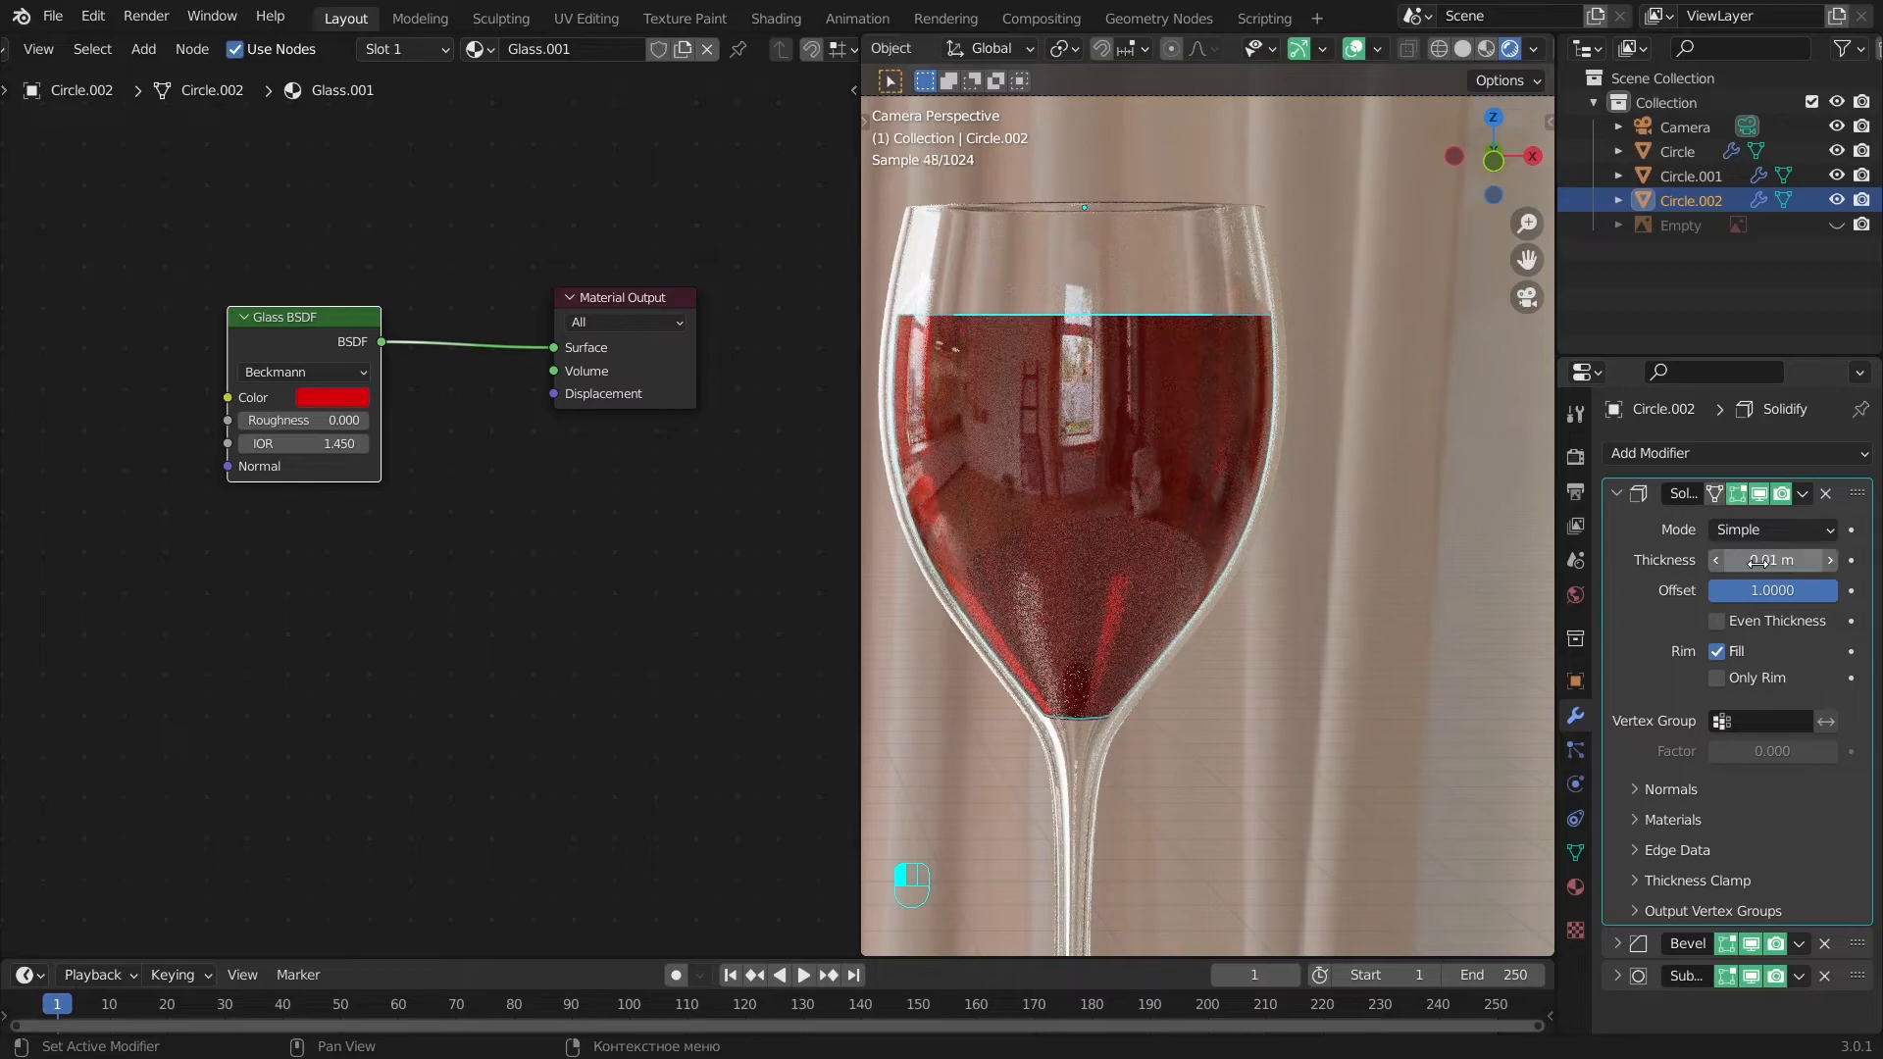
{"action": "left_click", "coordinate": [1615, 494]}
Switch the viewport to solid shading and raise the Angle limit of the liquid's Bevel modifier to 64°.
{"action": "left_click", "coordinate": [1617, 525]}
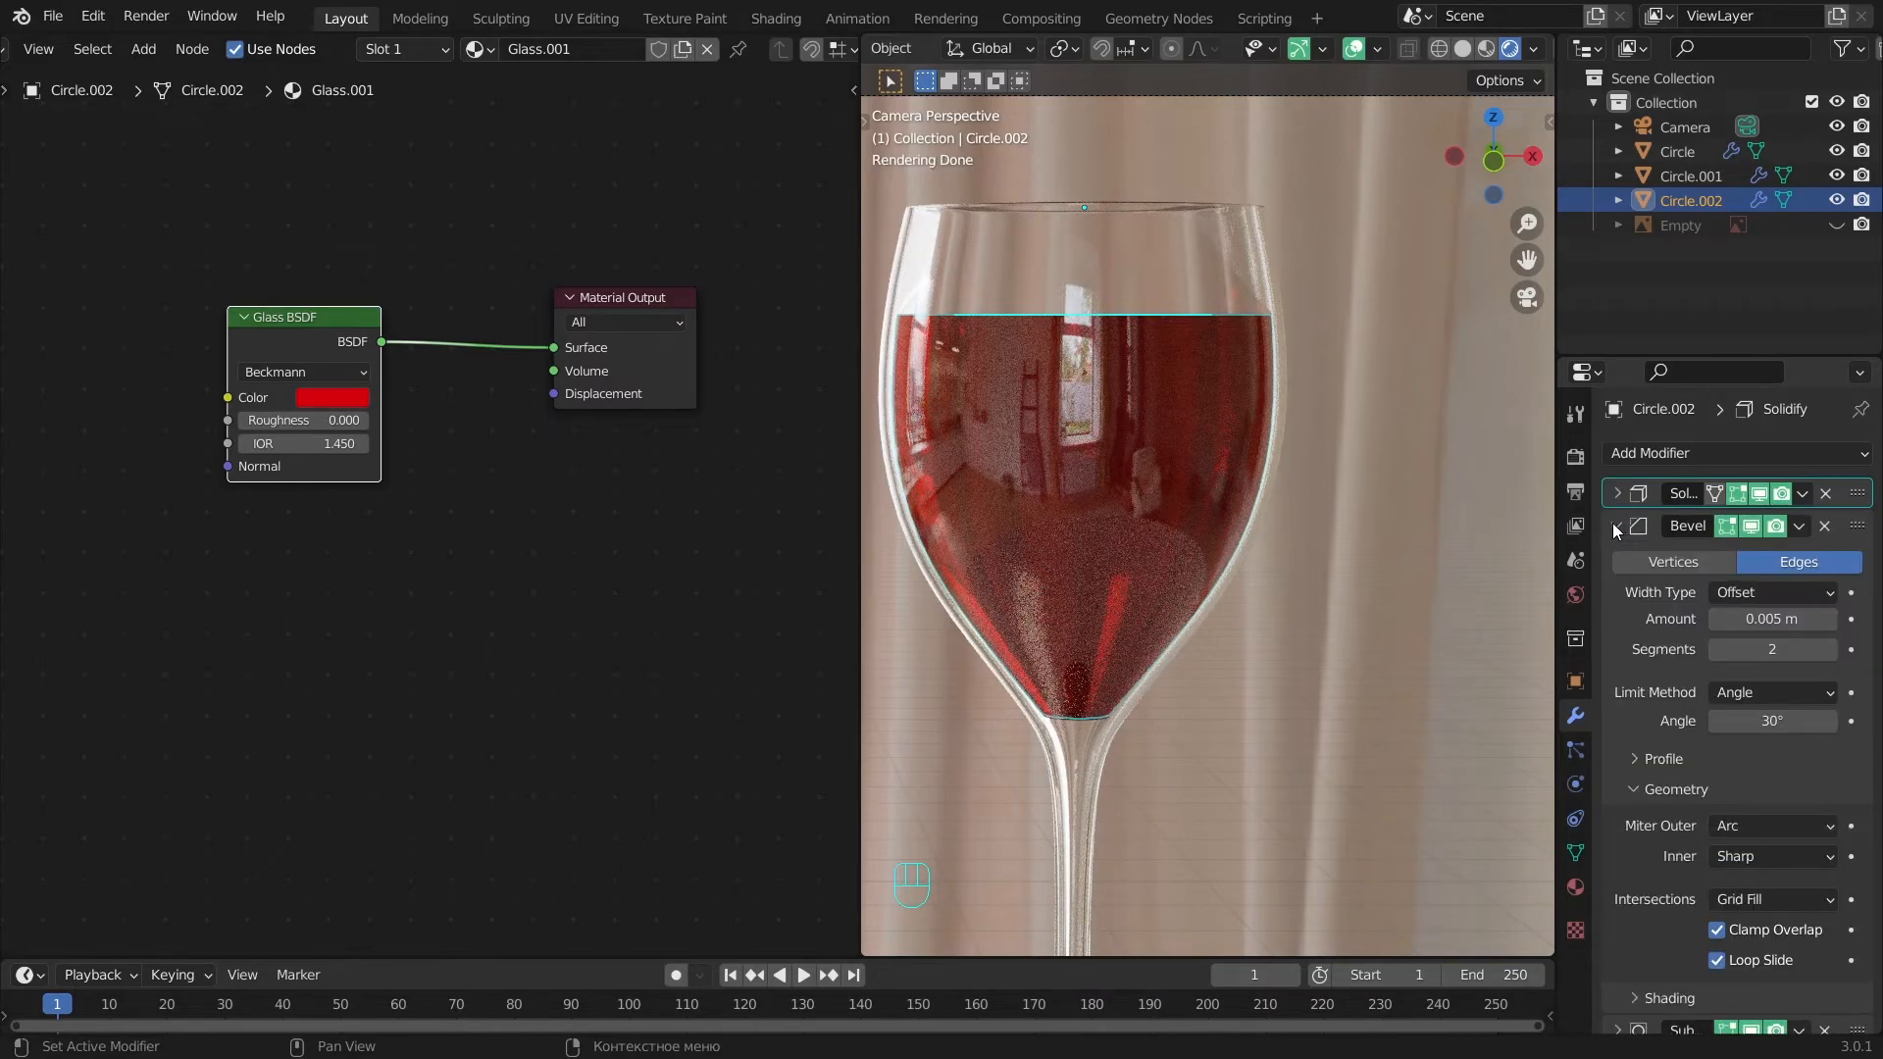
{"action": "middle_click_drag", "start_coordinate": [1299, 441], "coordinate": [1303, 546], "text": "alt"}
{"action": "scroll", "coordinate": [1309, 510], "scroll_direction": "up", "scroll_amount": 5}
{"action": "left_click", "coordinate": [1462, 49]}
{"action": "scroll", "coordinate": [1176, 569], "scroll_direction": "up", "scroll_amount": 6}
{"action": "middle_click_drag", "start_coordinate": [1165, 581], "coordinate": [1179, 542]}
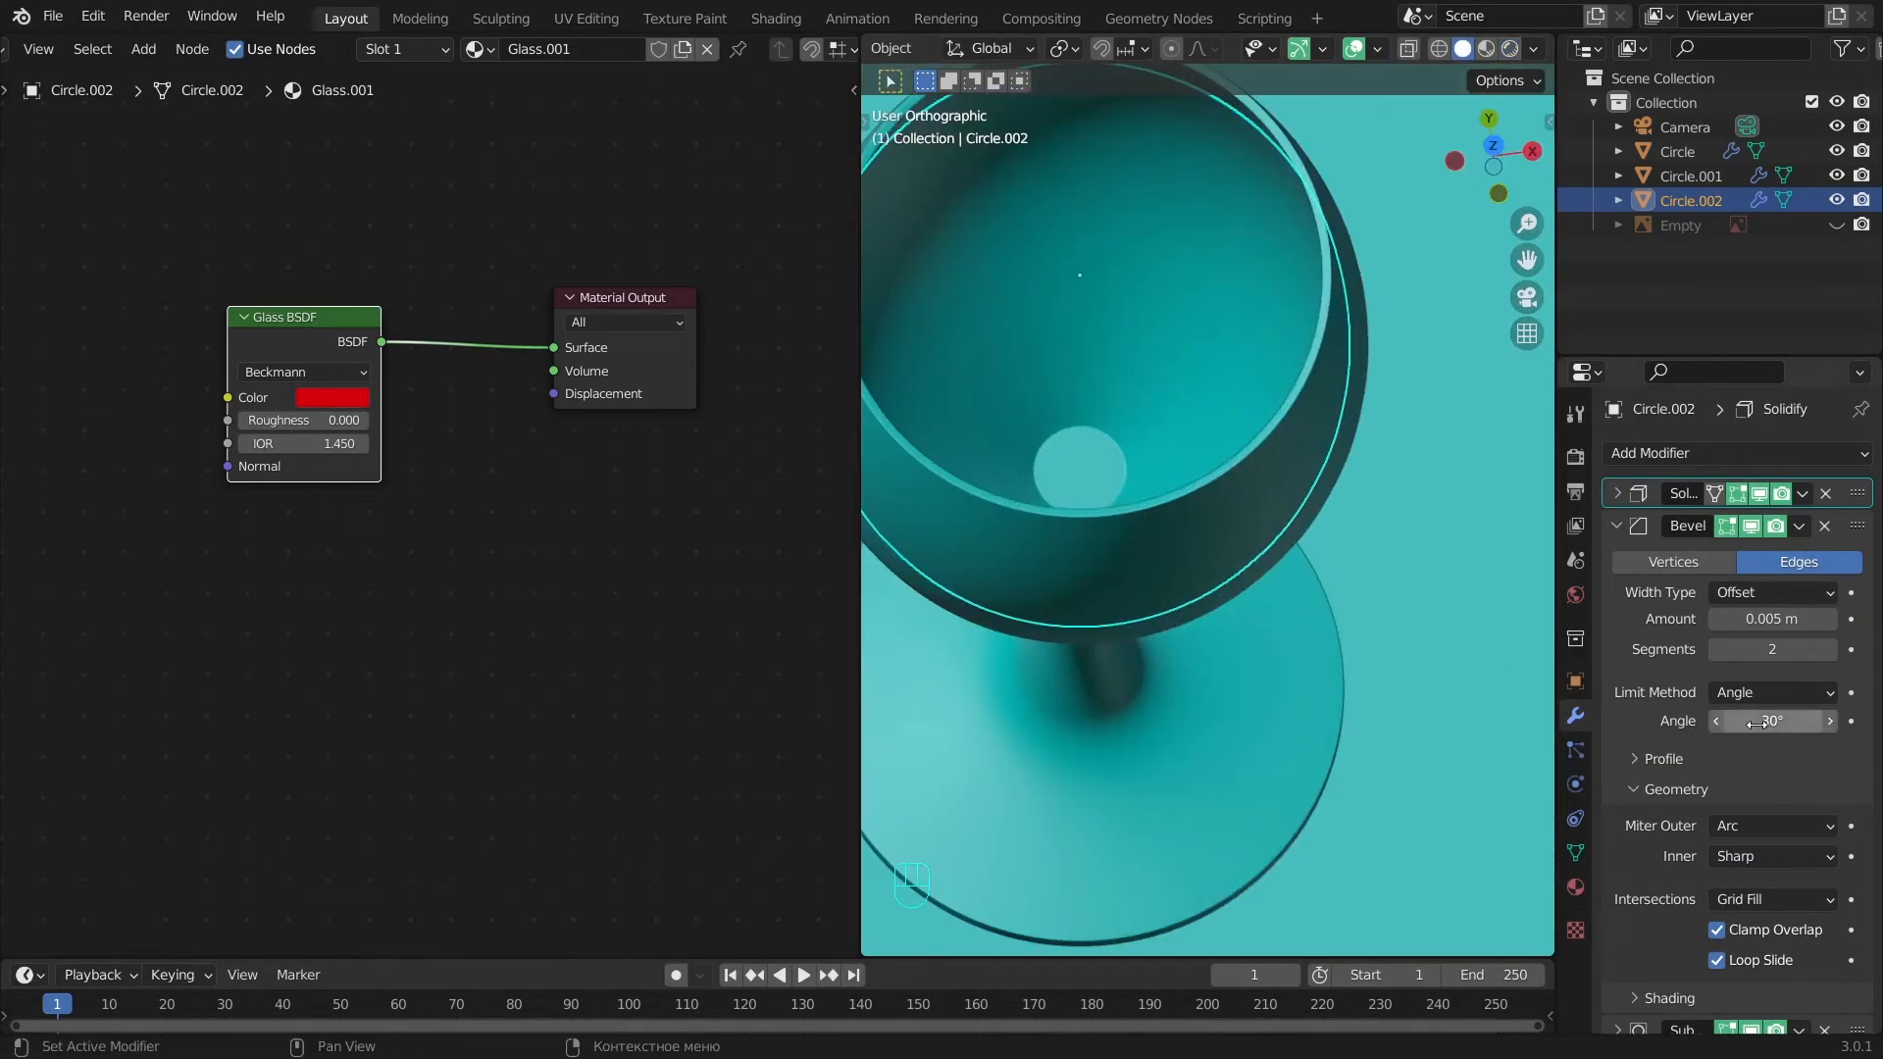
{"action": "left_click_drag", "start_coordinate": [1756, 723], "coordinate": [1763, 723]}
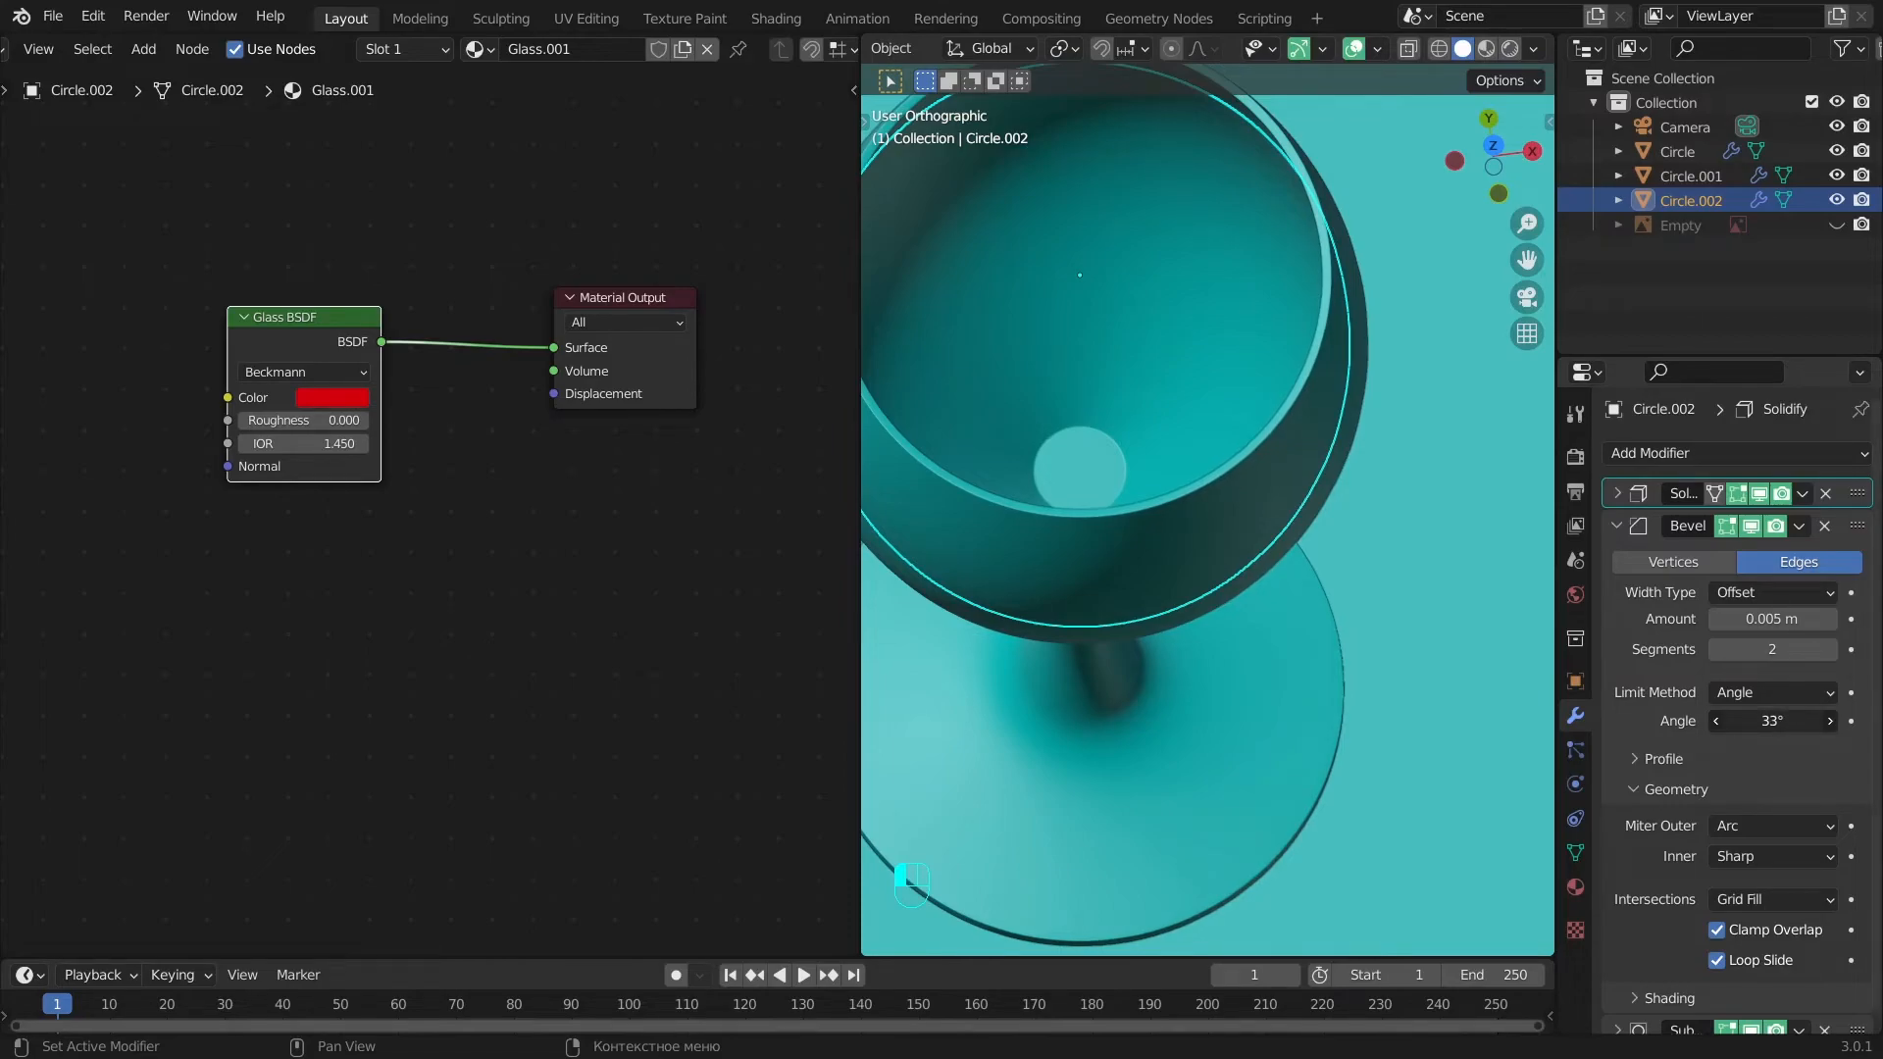
{"action": "left_click_drag", "start_coordinate": [1771, 721], "coordinate": [1794, 720]}
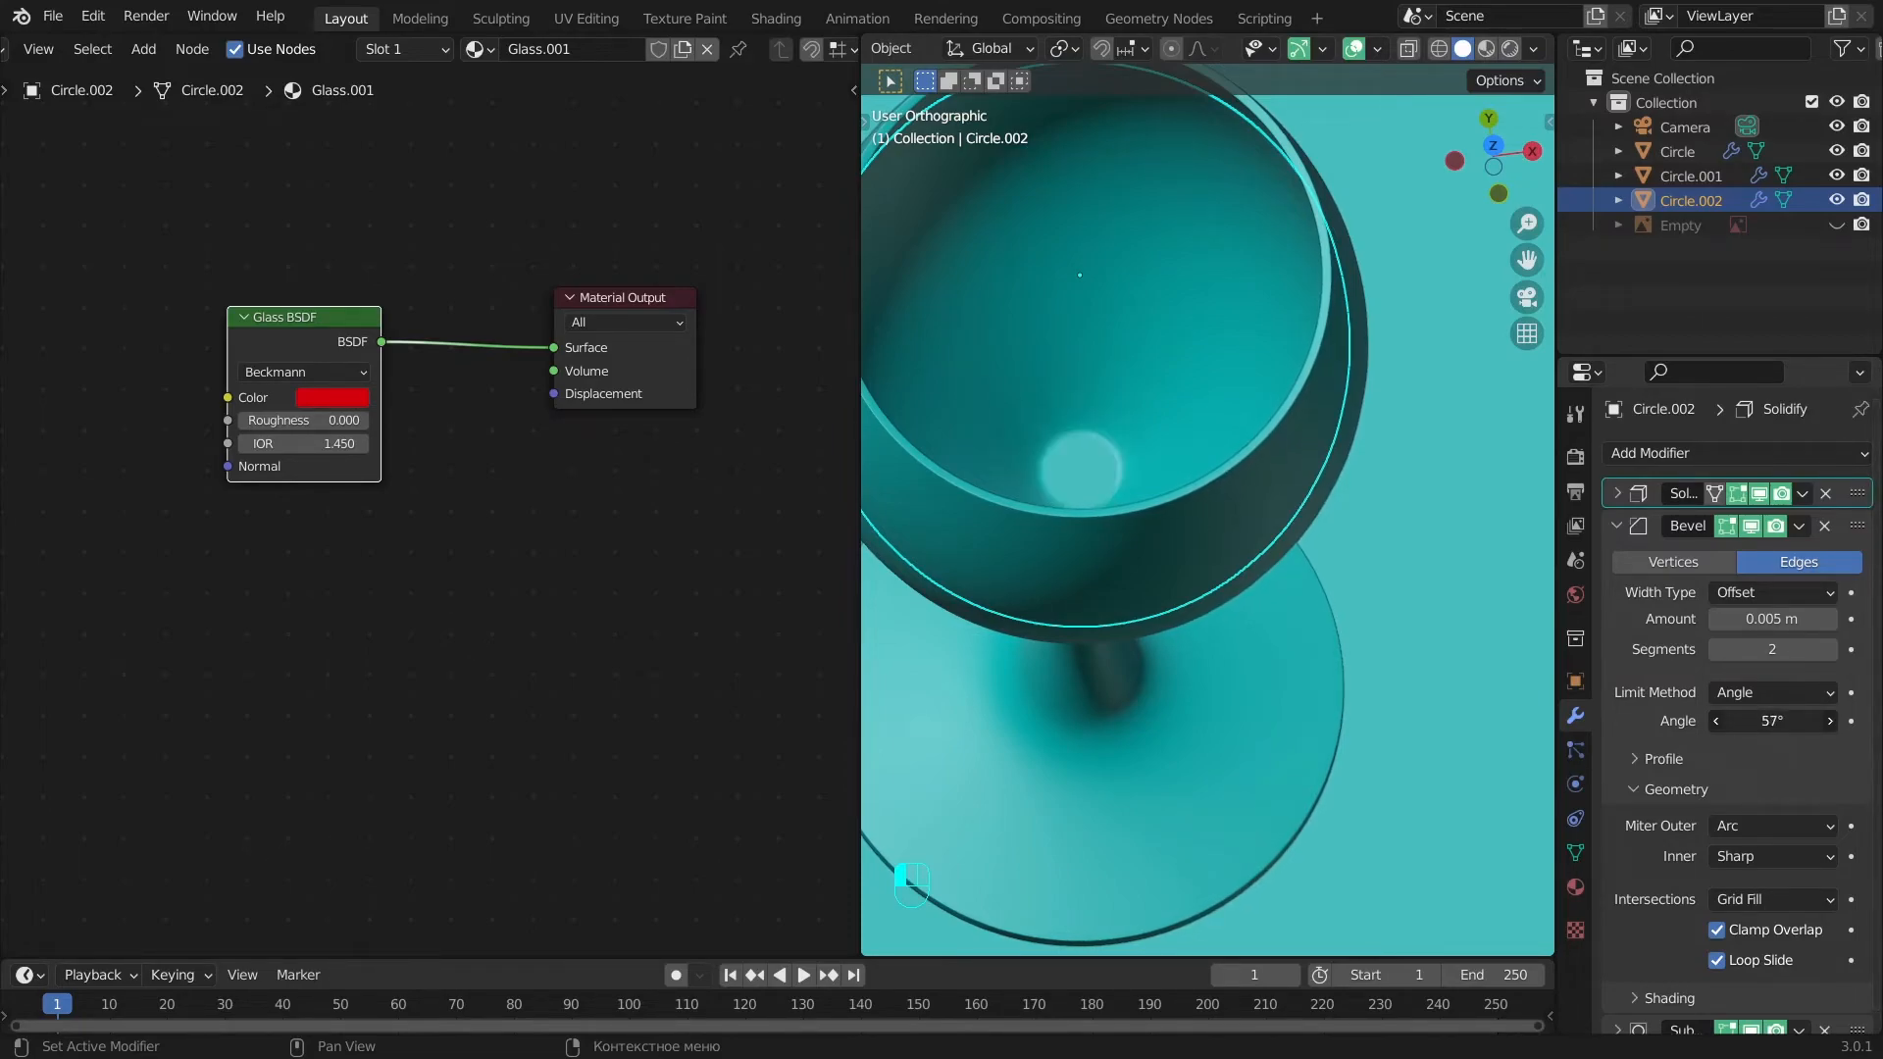
Deselect the liquid, check the glass from the front, and examine the wine in the rendered camera view.
{"action": "scroll", "coordinate": [1193, 534], "scroll_direction": "down", "scroll_amount": 6}
{"action": "scroll", "coordinate": [1182, 451], "scroll_direction": "up", "scroll_amount": 5}
{"action": "key", "text": "a"}
{"action": "key", "text": "KP_1"}
{"action": "scroll", "coordinate": [1168, 387], "scroll_direction": "down", "scroll_amount": 5}
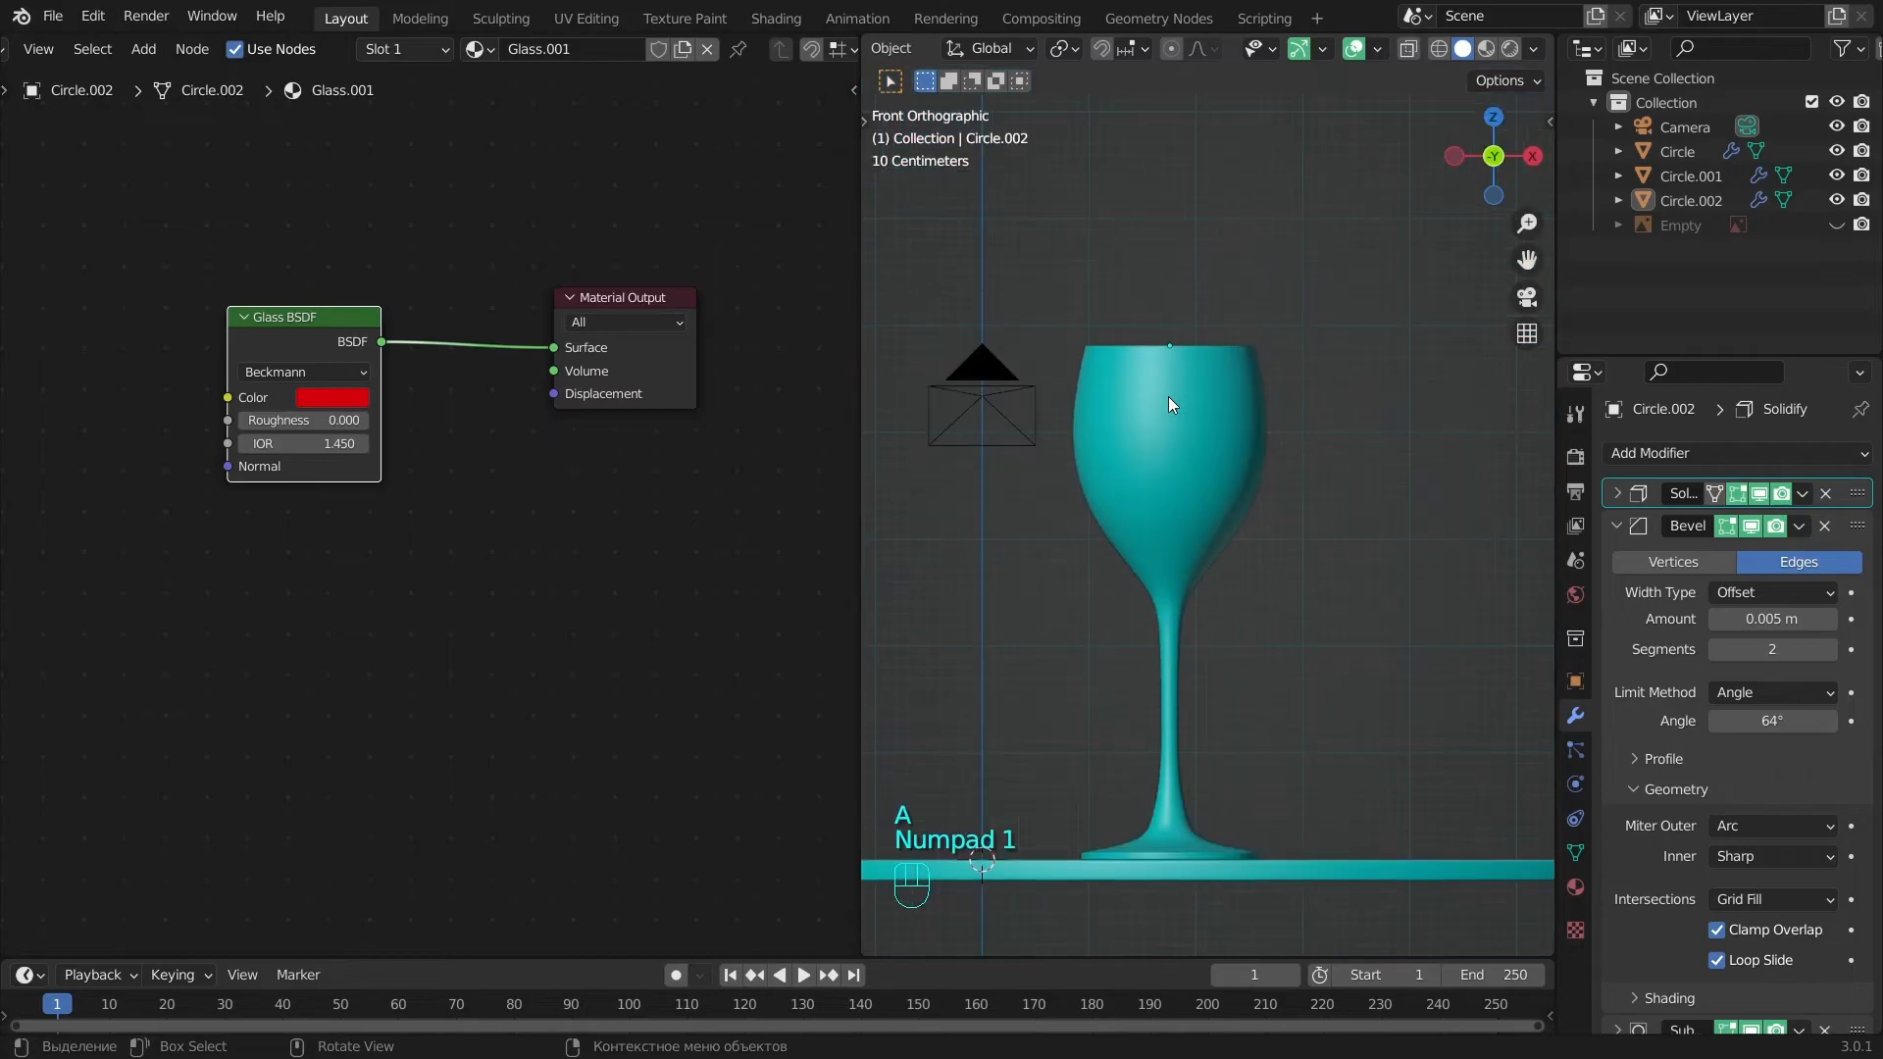
{"action": "left_click", "coordinate": [1511, 49]}
{"action": "key", "text": "KP_0"}
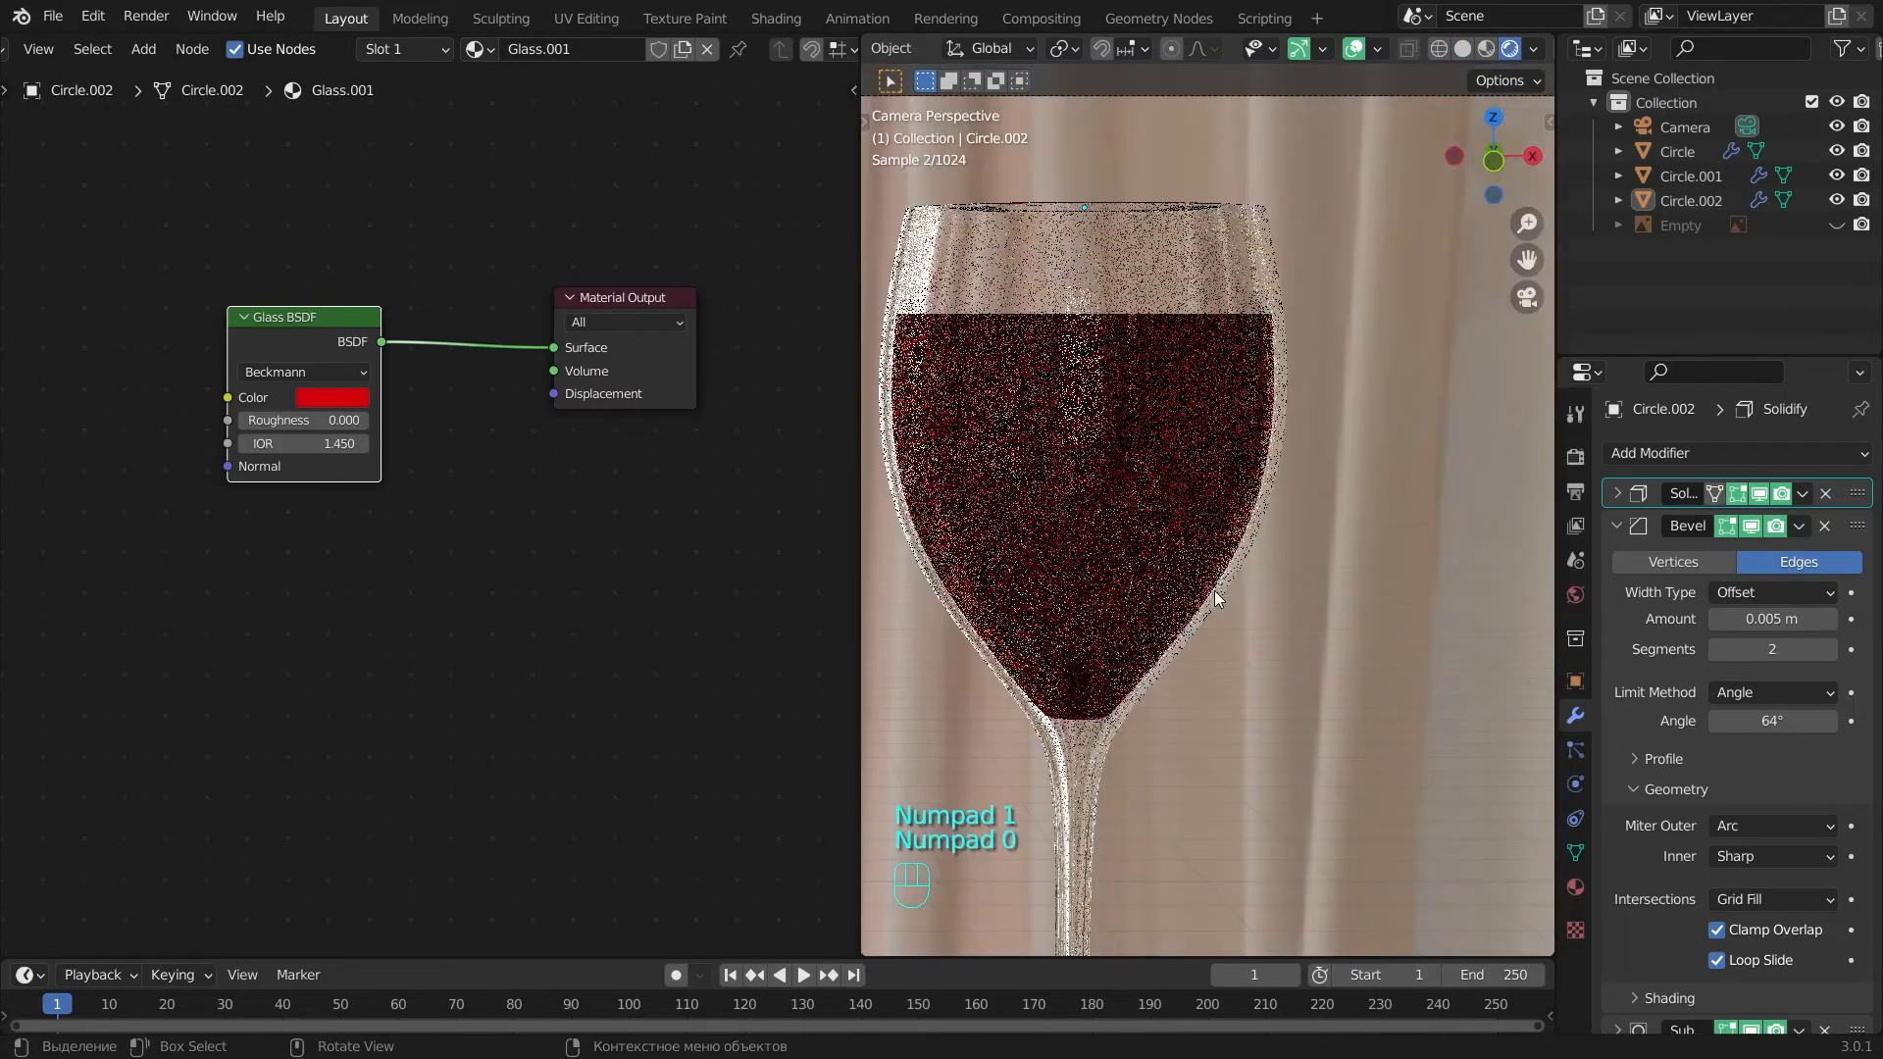
{"action": "scroll", "coordinate": [1181, 592], "scroll_direction": "down", "scroll_amount": 5}
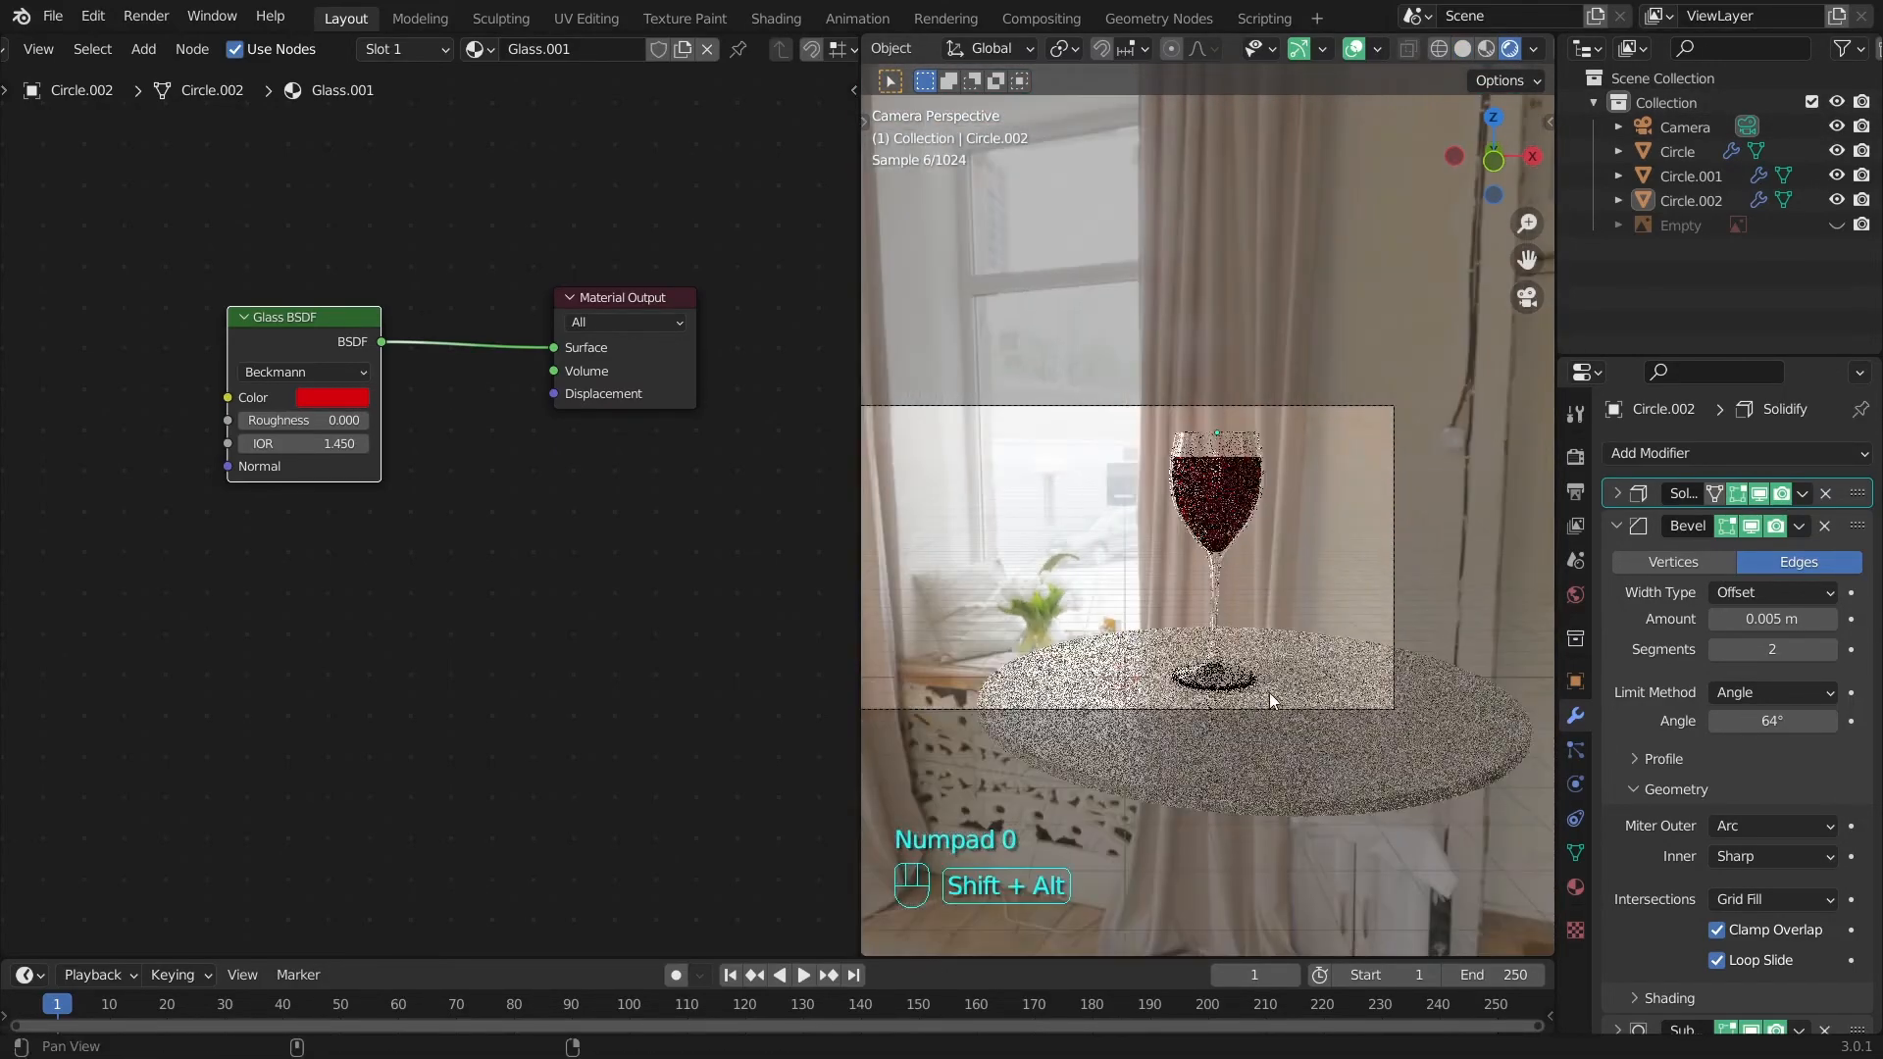
{"action": "scroll", "coordinate": [1344, 675], "scroll_direction": "up", "scroll_amount": 1}
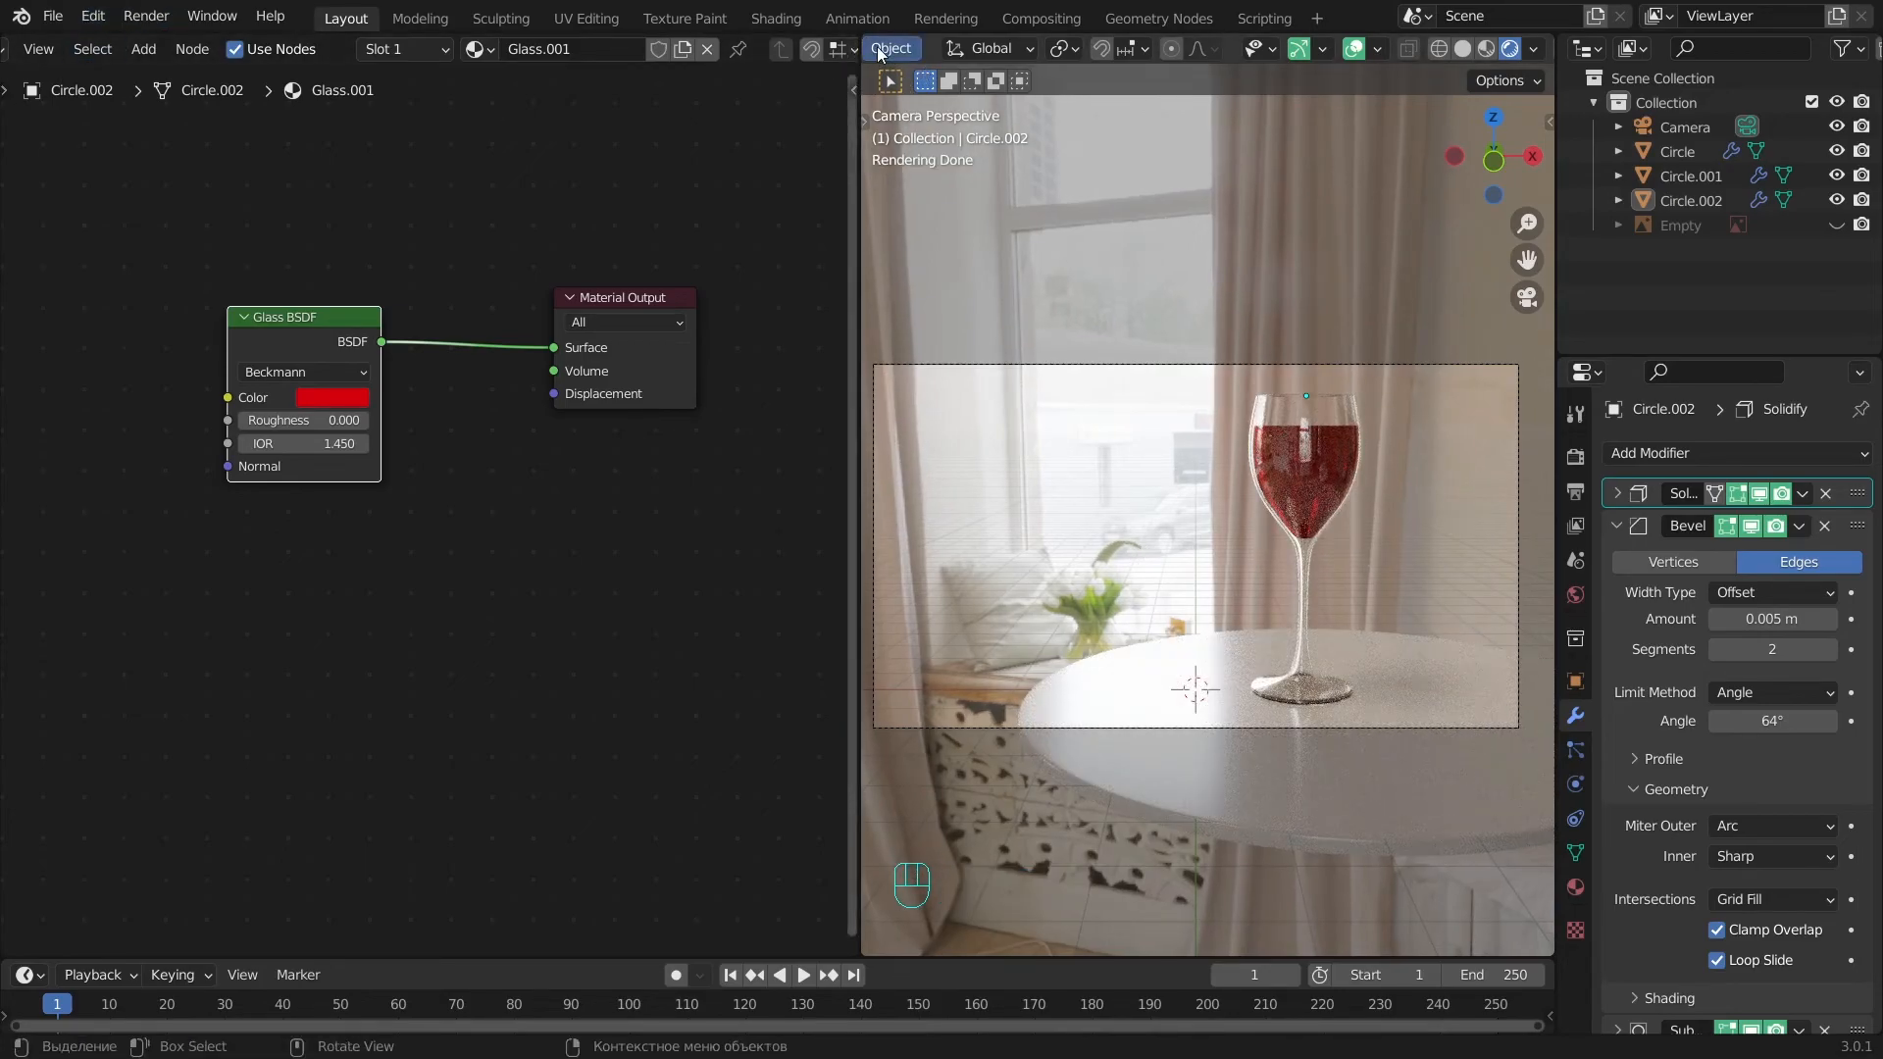
Expand the viewport over the node editor and render the final image from the camera.
{"action": "left_click_drag", "start_coordinate": [865, 37], "coordinate": [843, 37]}
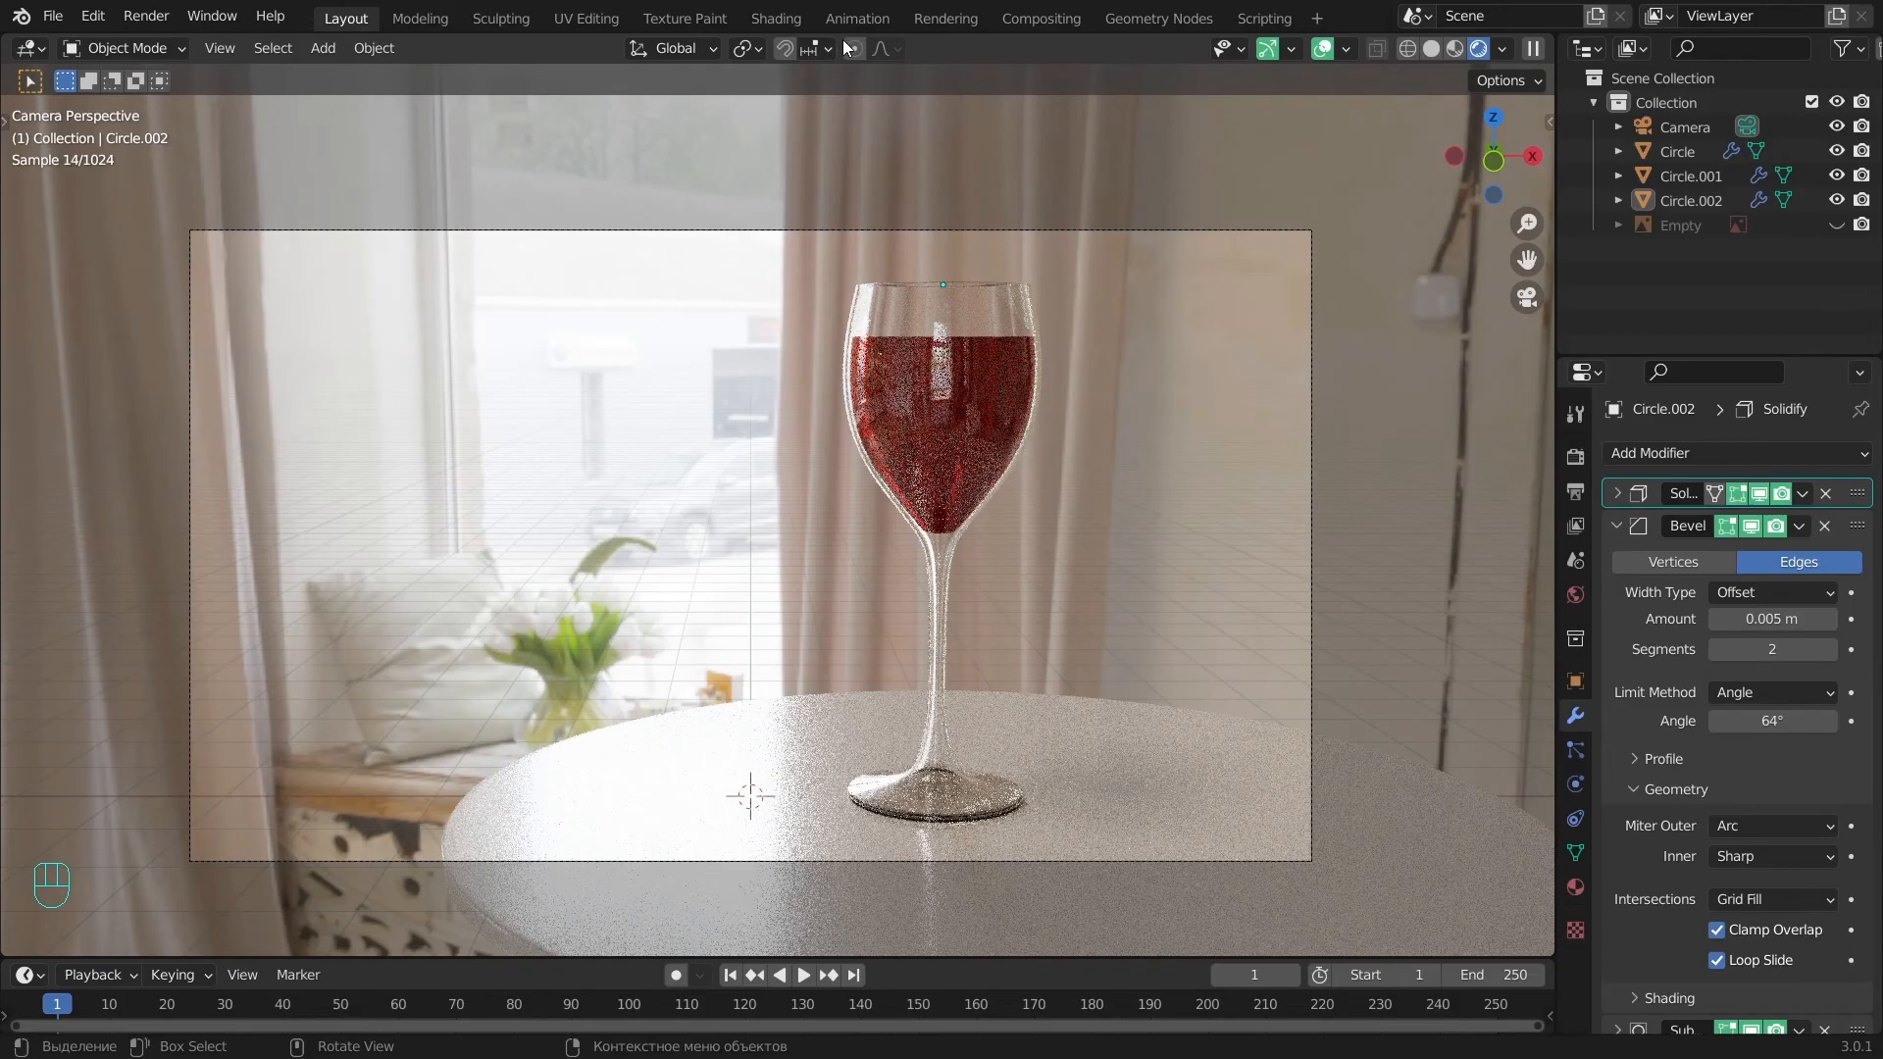
{"action": "left_click", "coordinate": [167, 17]}
{"action": "left_click", "coordinate": [187, 46]}
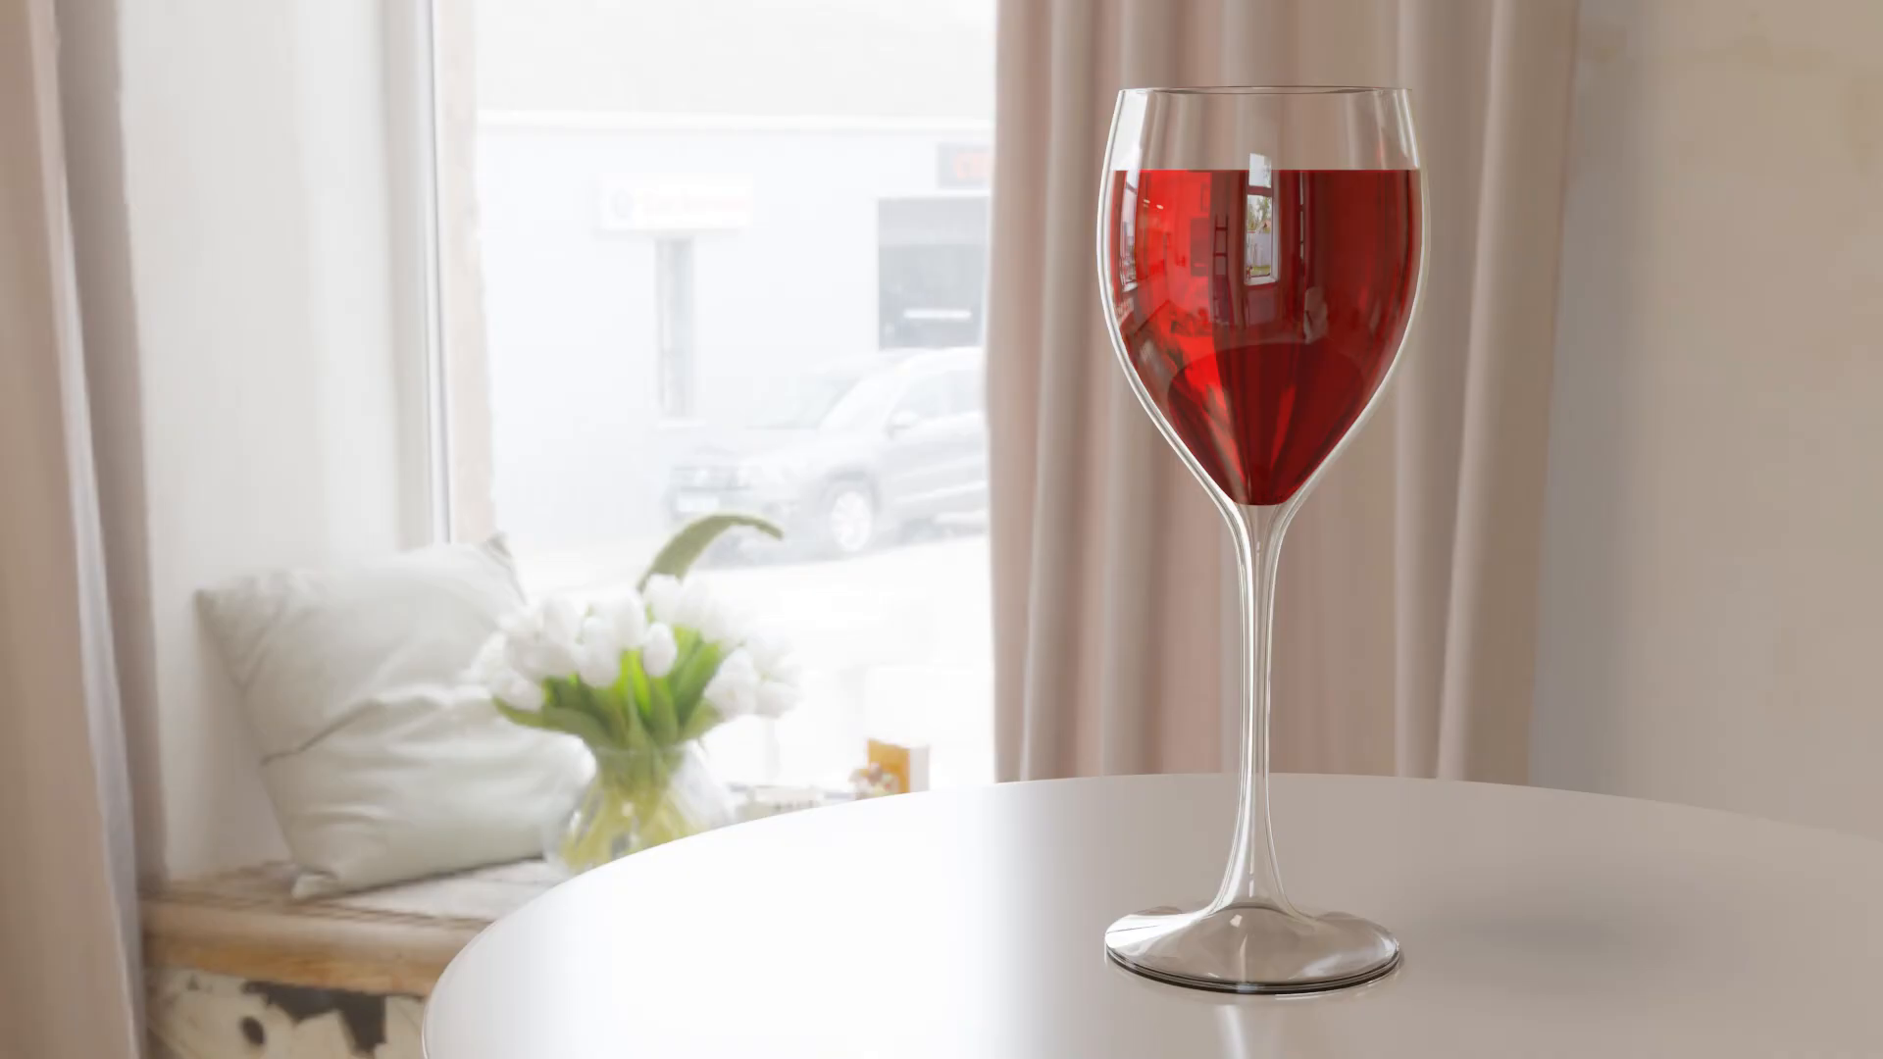